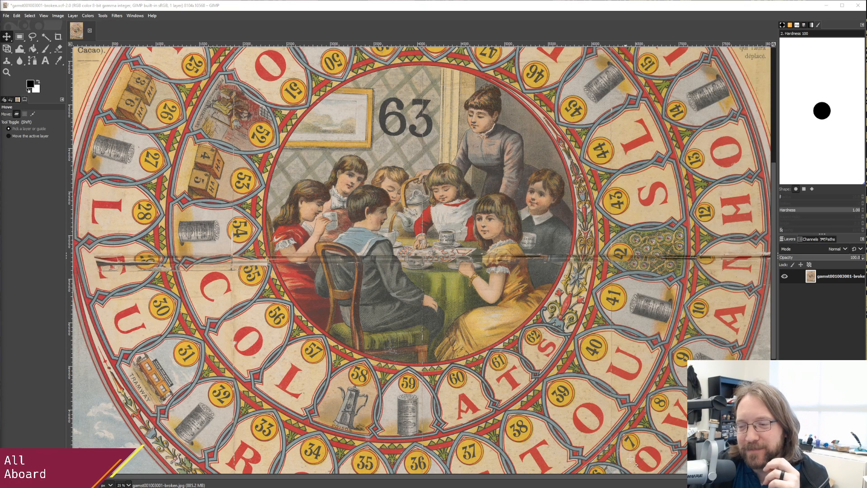
Examine the scanned game board from the title and rules down to the street and canal scenes, including the horizontal crease across the middle.
left_click_drag(655, 476, 637, 474)
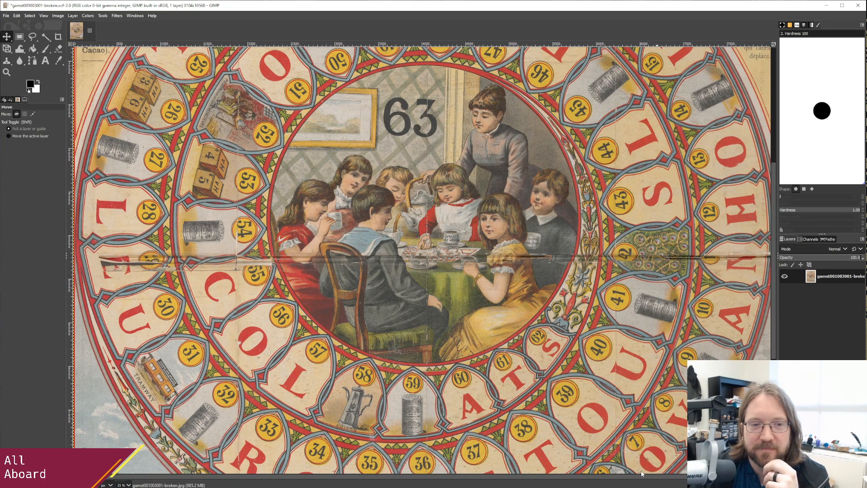
left_click_drag(646, 474, 669, 474)
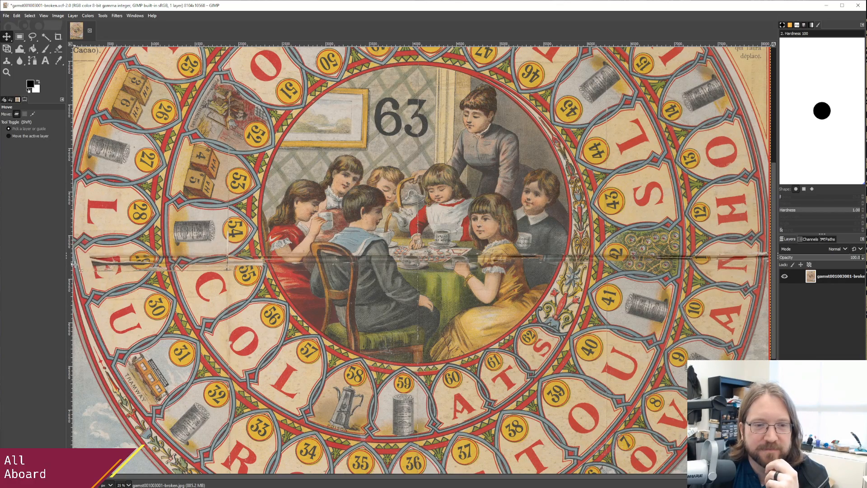
scroll(302, 390, "down", 5)
scroll(302, 389, "up", 7)
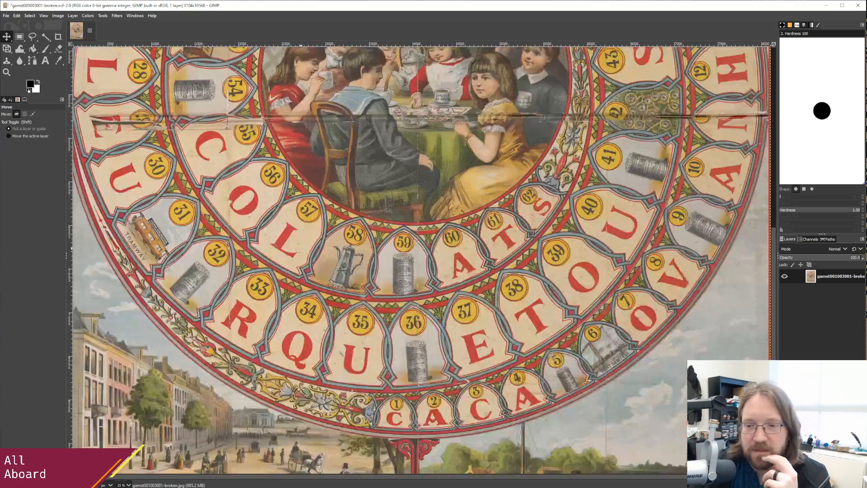
scroll(301, 389, "down", 4)
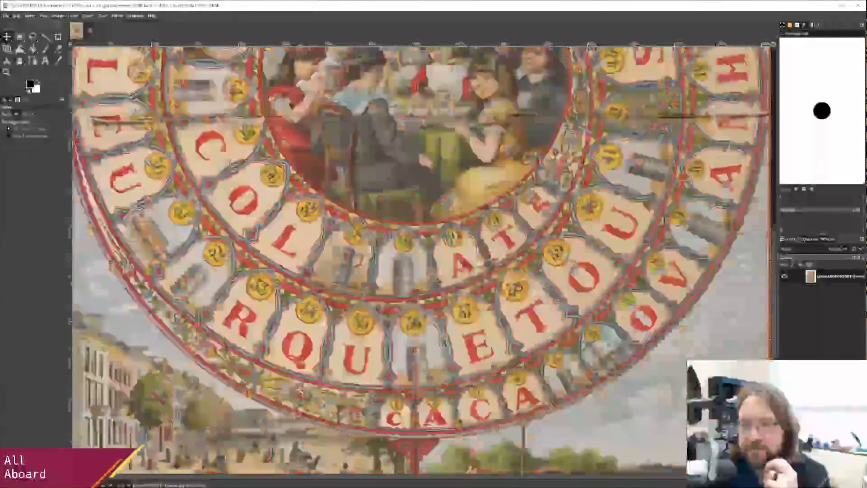
scroll(302, 390, "up", 6)
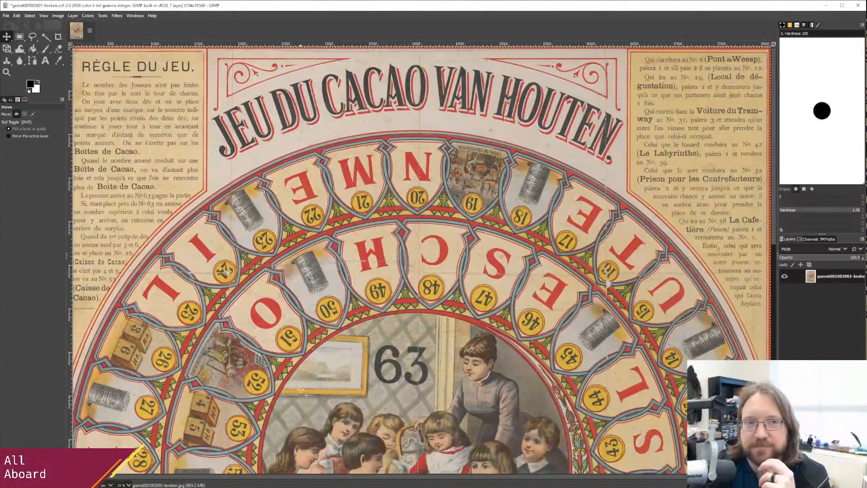
scroll(303, 391, "down", 6)
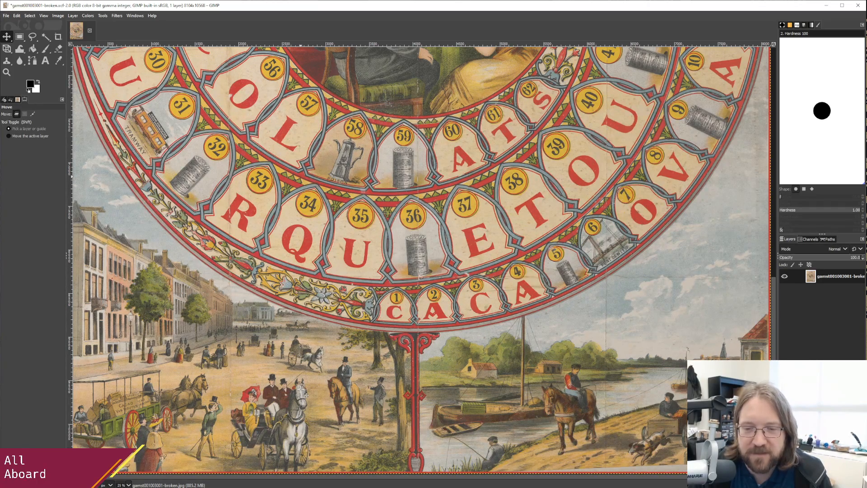
scroll(418, 384, "up", 10)
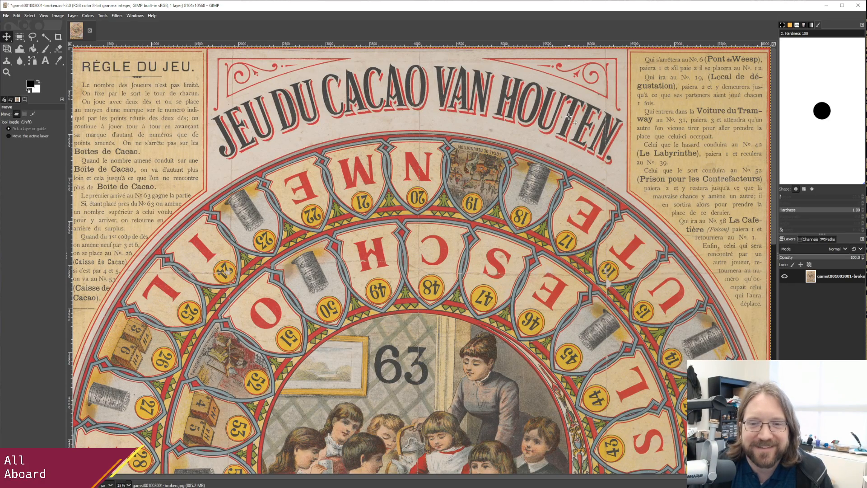
scroll(569, 118, "down", 10)
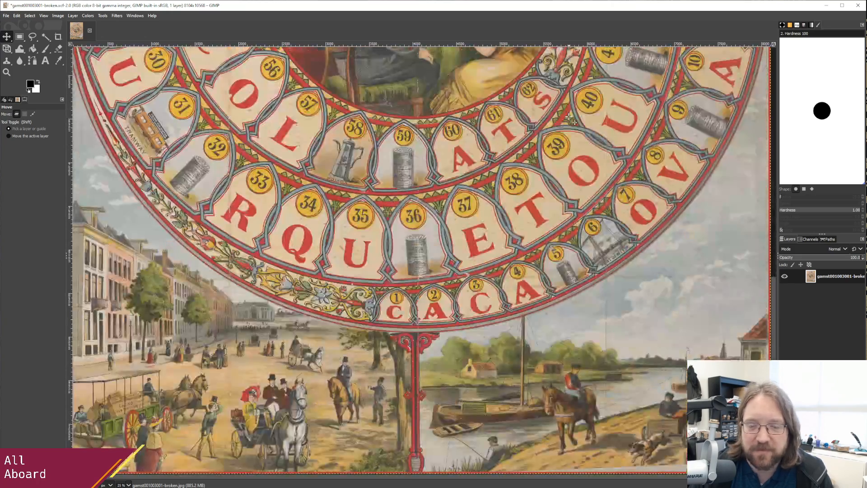
scroll(570, 120, "up", 10)
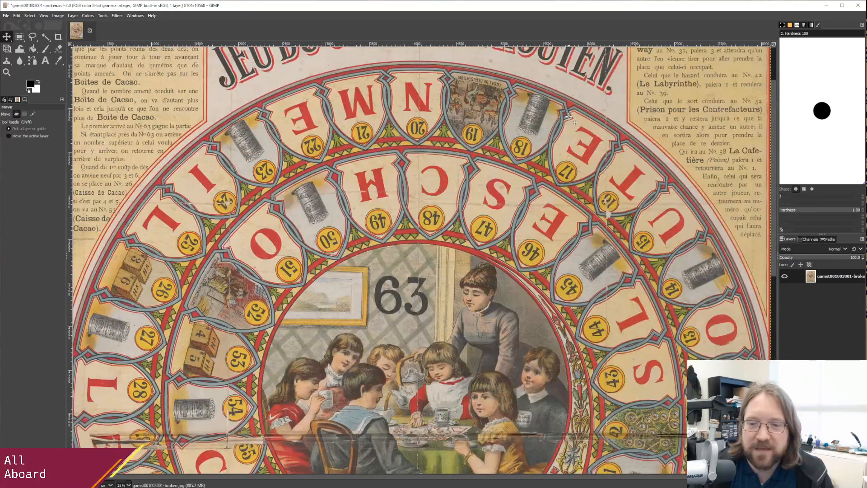
scroll(569, 118, "down", 7)
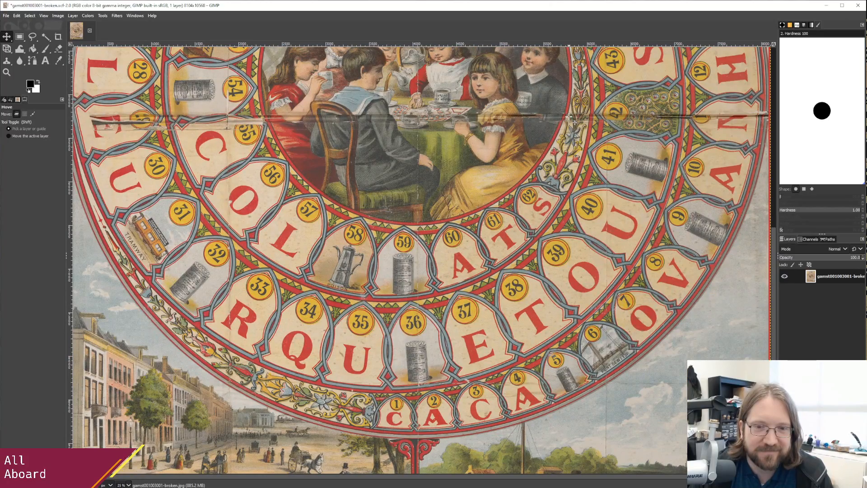
scroll(573, 120, "up", 7)
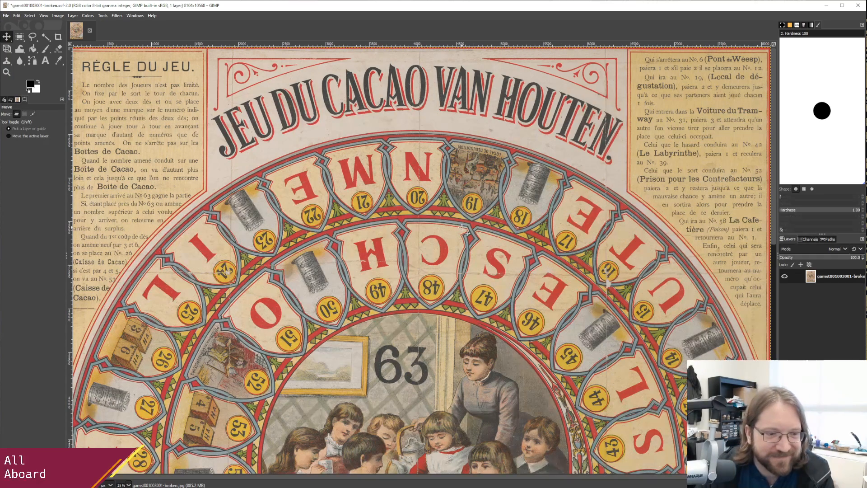
scroll(461, 227, "down", 3)
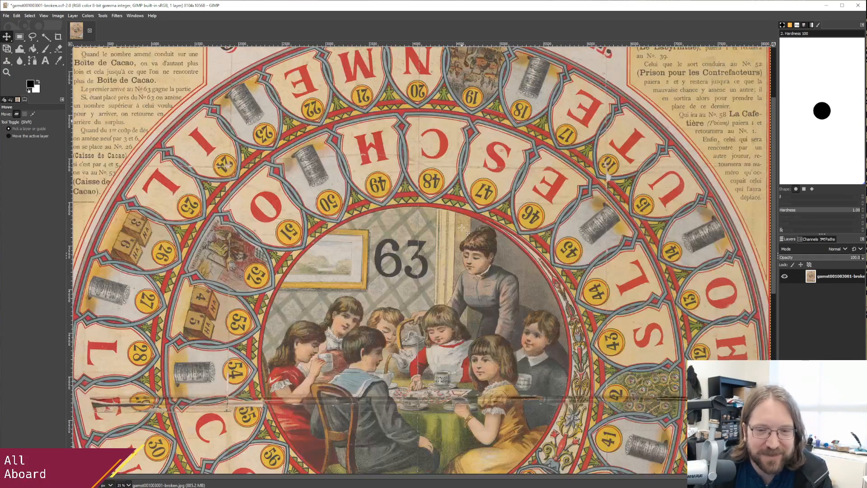
scroll(461, 227, "down", 9)
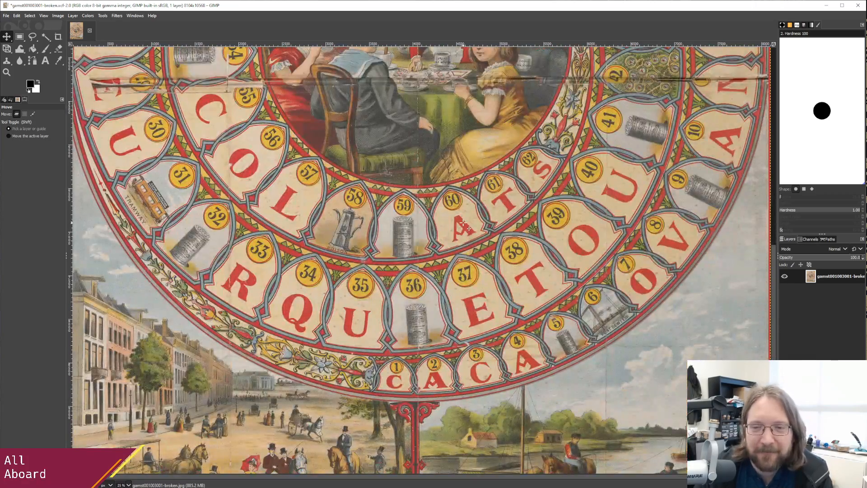
scroll(463, 222, "up", 12)
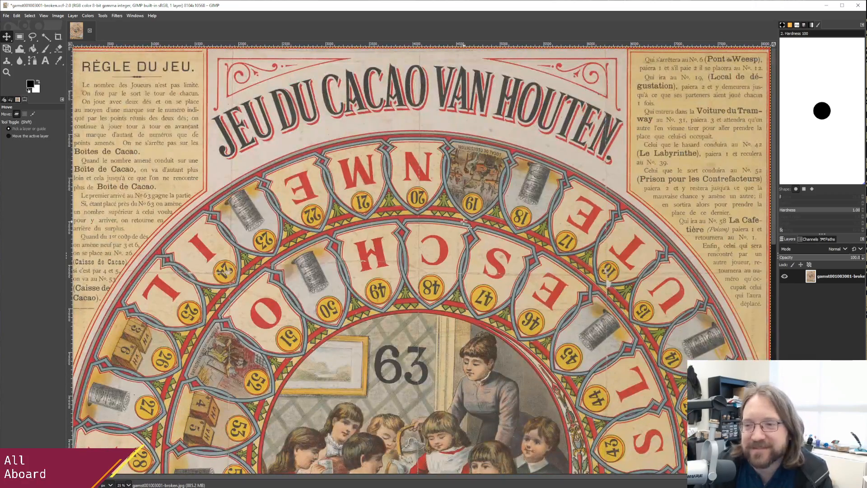
scroll(465, 222, "down", 12)
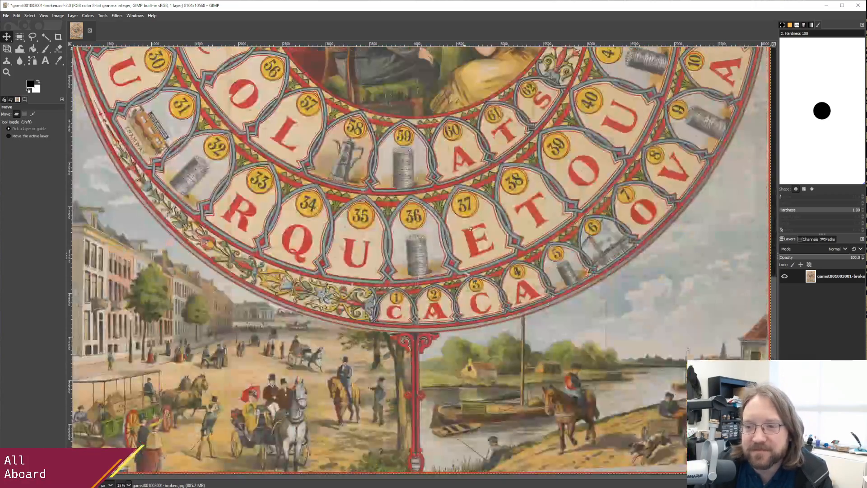
scroll(465, 222, "up", 12)
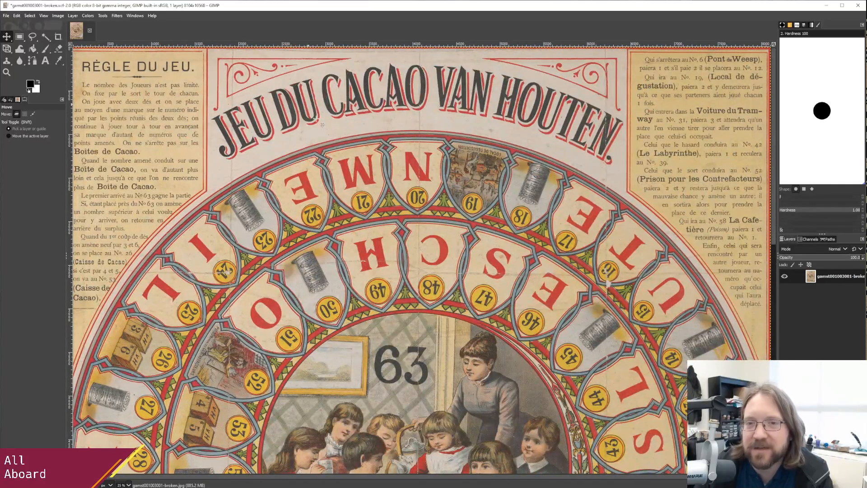
scroll(362, 192, "down", 12)
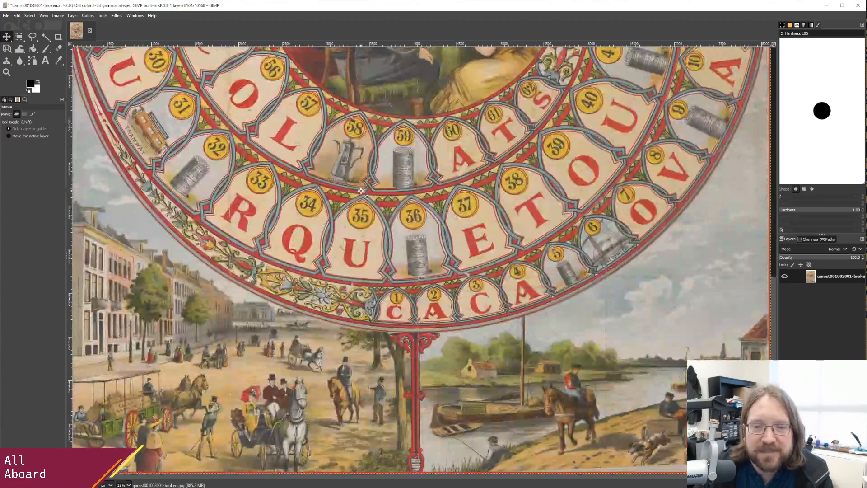
scroll(363, 192, "up", 9)
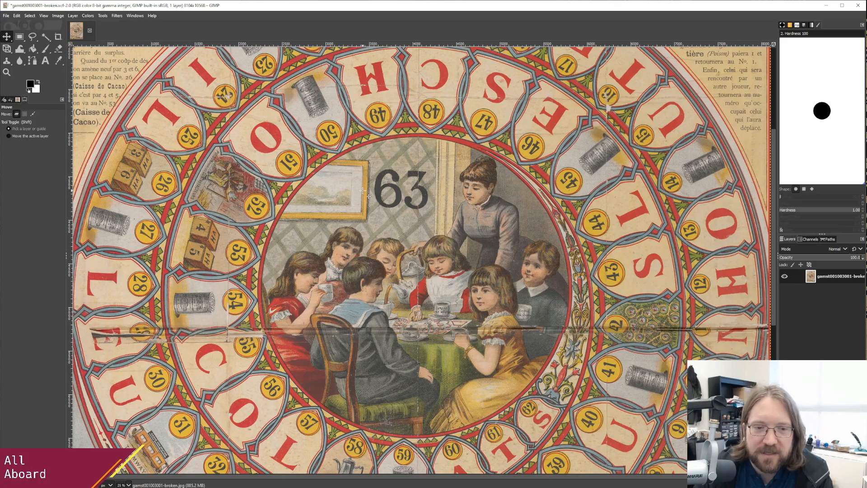
scroll(363, 190, "down", 10)
scroll(369, 203, "up", 7)
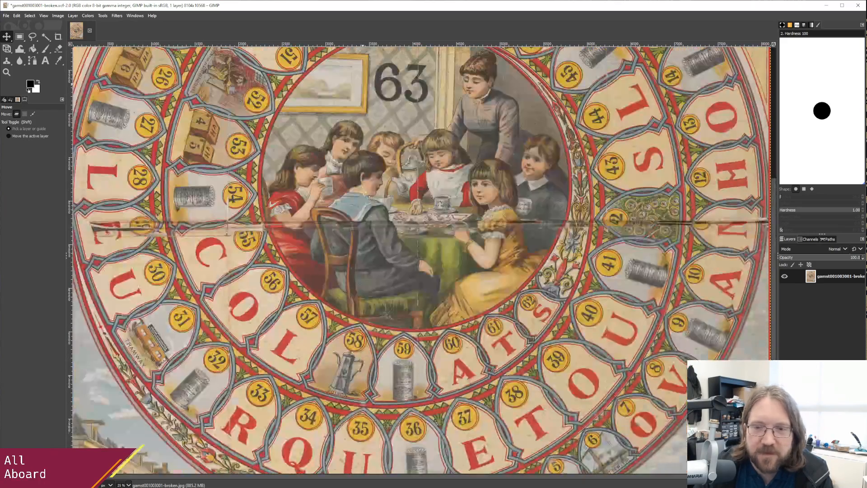
scroll(373, 214, "up", 8)
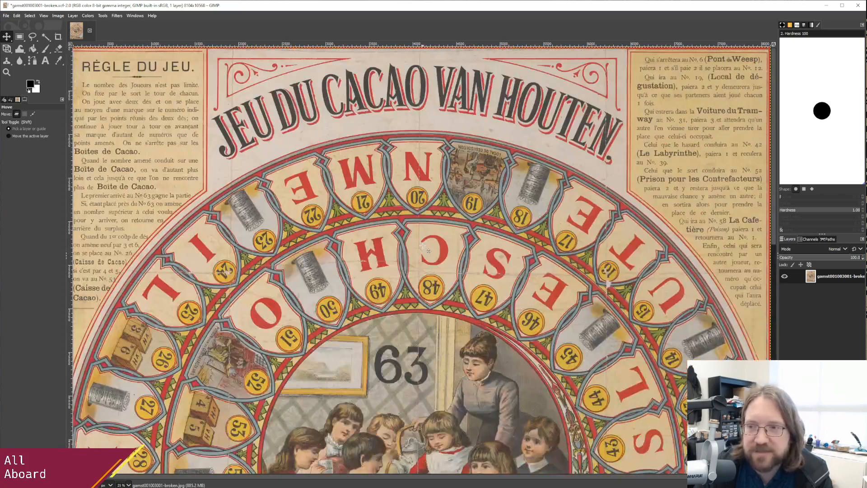
scroll(428, 251, "down", 15)
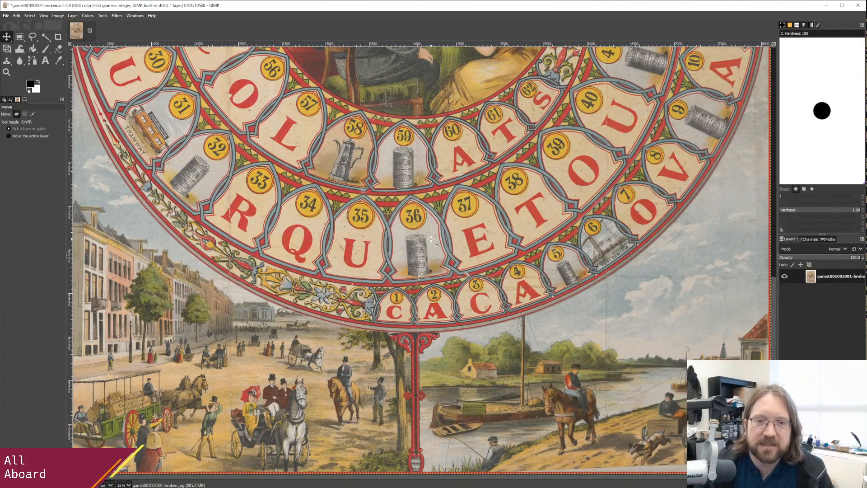
scroll(431, 239, "up", 6)
scroll(331, 220, "up", 6)
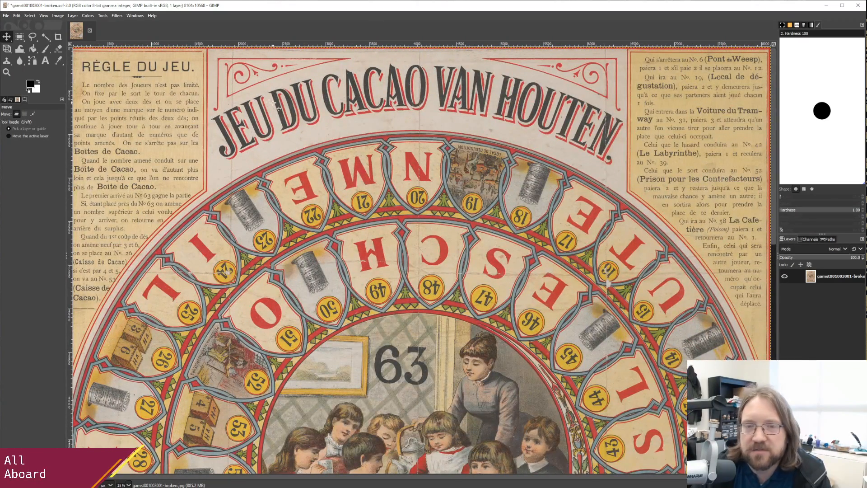
scroll(218, 119, "down", 10)
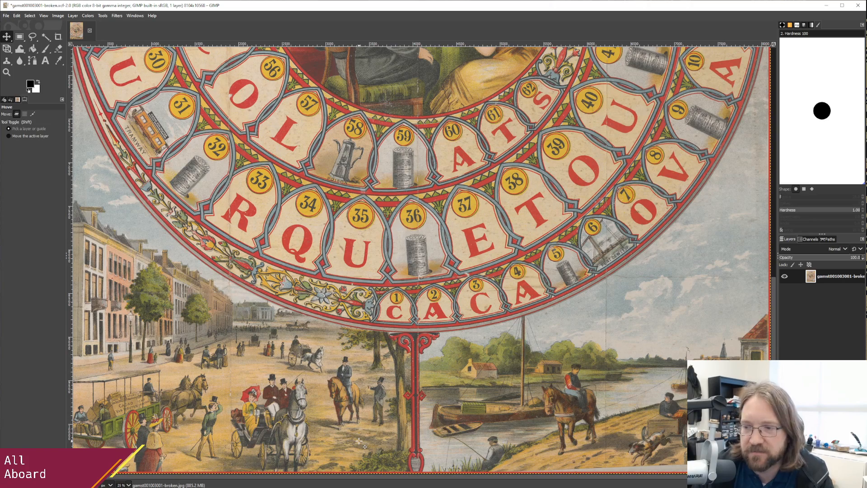
scroll(289, 339, "up", 5)
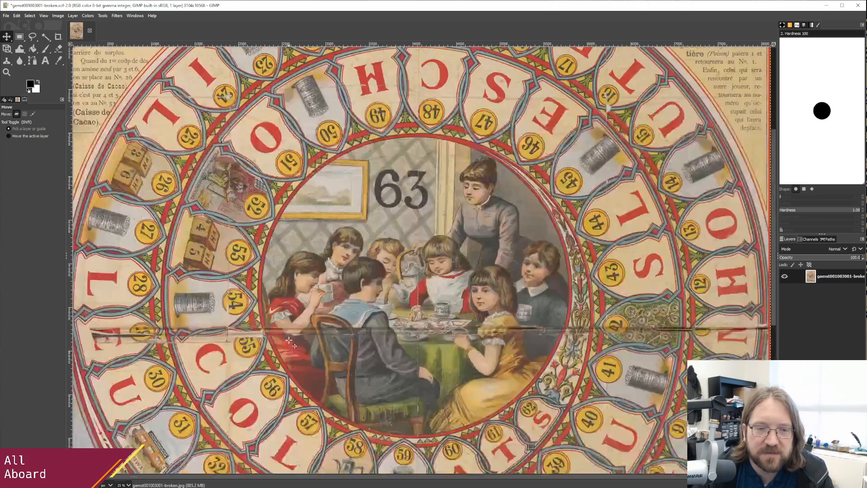
scroll(289, 341, "up", 3)
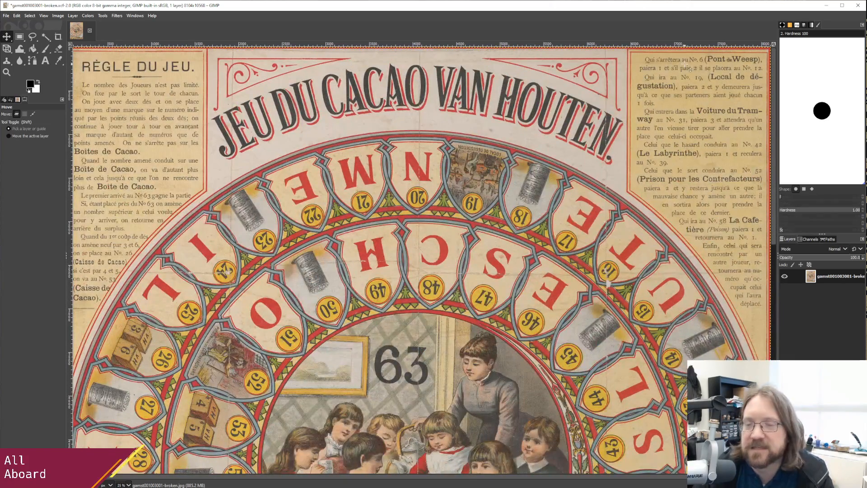
scroll(251, 113, "down", 8)
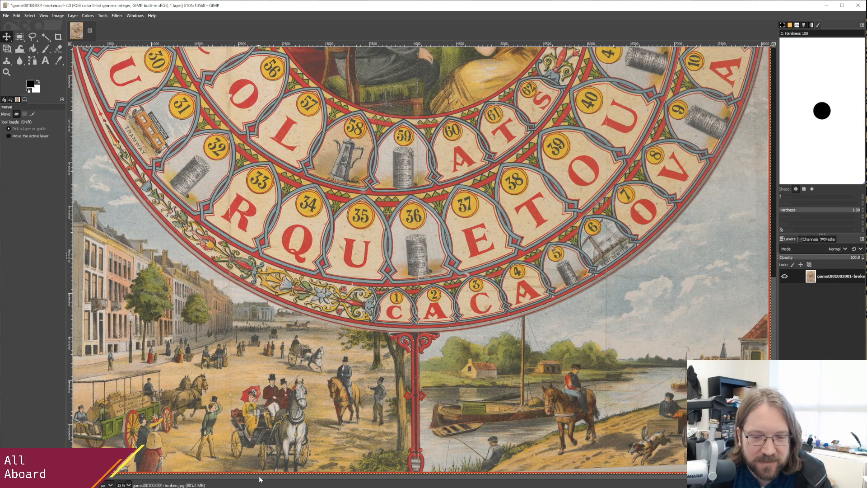
left_click_drag(260, 478, 207, 475)
scroll(219, 262, "up", 13)
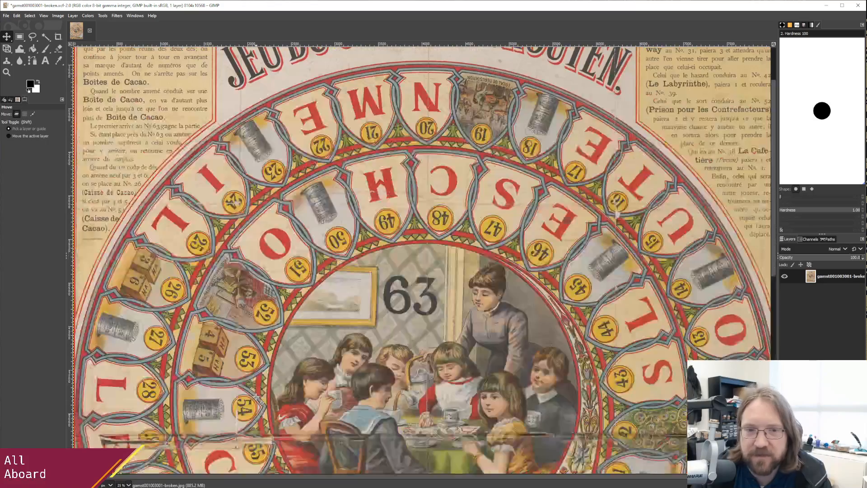
scroll(185, 307, "down", 3)
scroll(191, 310, "down", 10)
scroll(191, 309, "up", 7)
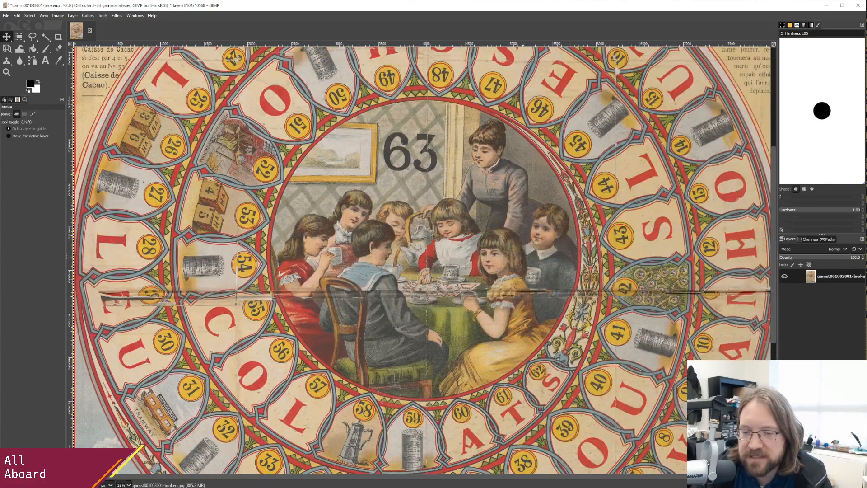
Select the lower half of the scan with a rectangle about 8168 by 5440 px, its upper edge running along the horizontal crease.
scroll(533, 448, "down", 3)
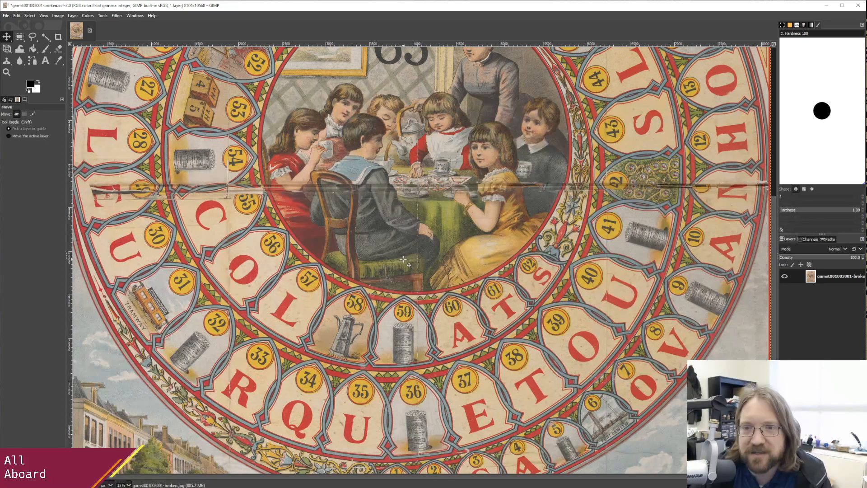
left_click(19, 37)
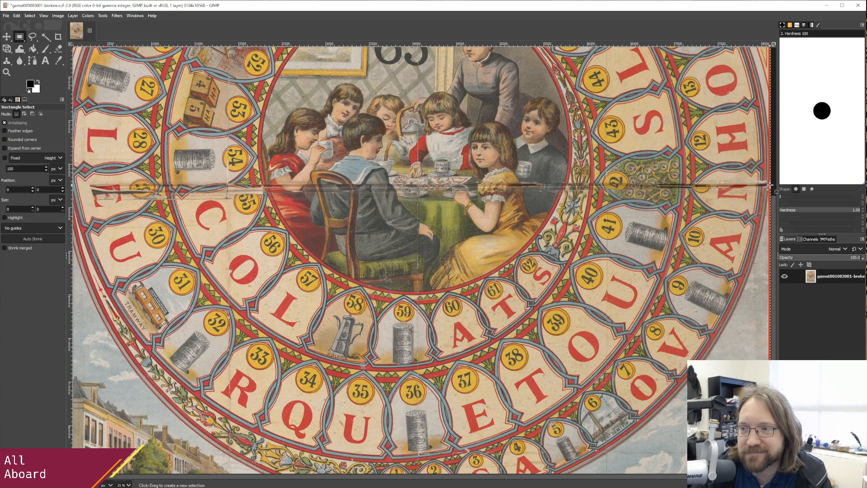
left_click_drag(771, 185, 77, 474)
Inspect how the selection's upper edge follows the crease and what the selection covers in the lower half of the board.
scroll(769, 324, "up", 10)
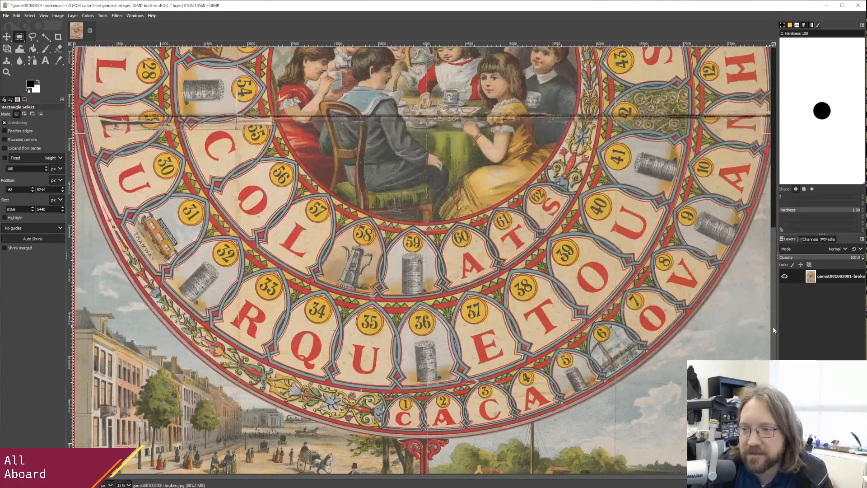
scroll(747, 307, "up", 2)
scroll(678, 311, "down", 14)
scroll(473, 327, "up", 9)
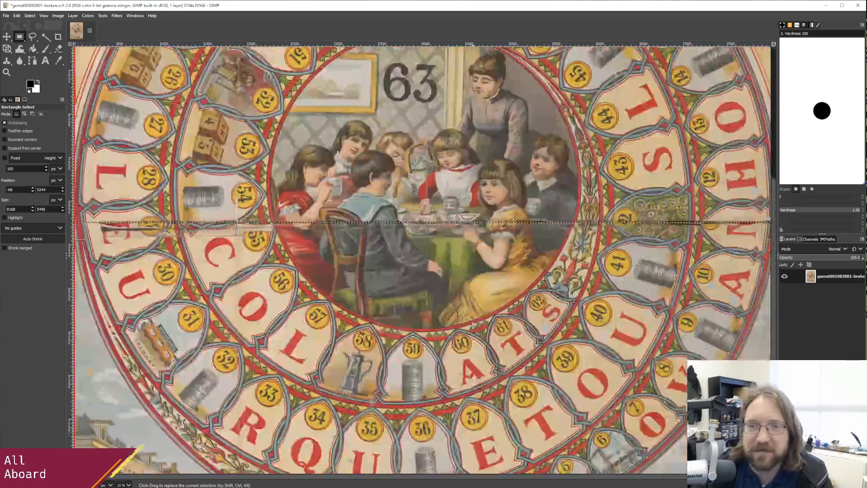
scroll(474, 326, "down", 3)
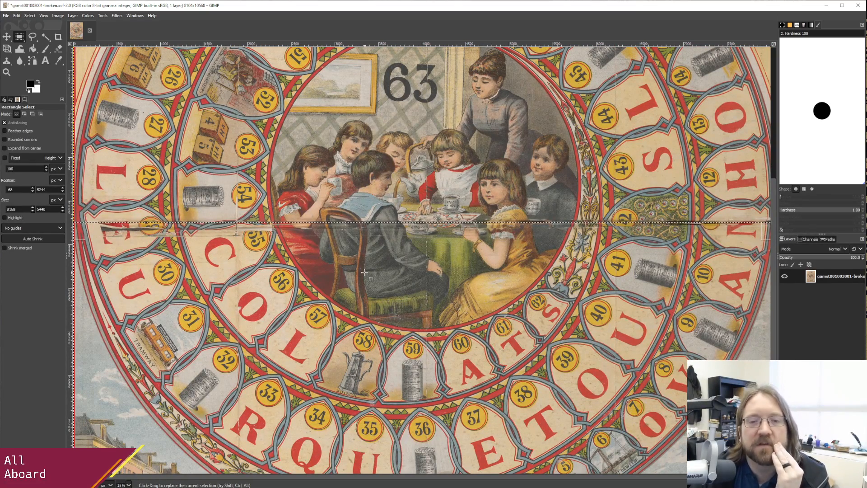
scroll(364, 272, "down", 3)
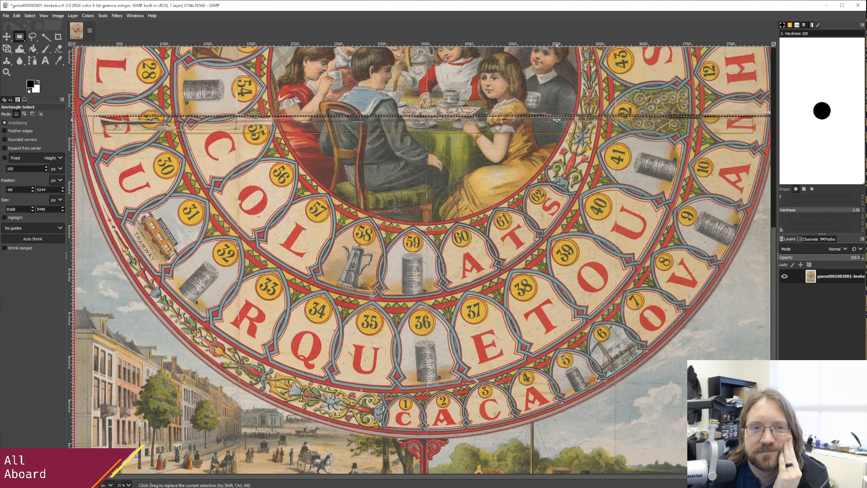
scroll(557, 120, "up", 4)
scroll(555, 128, "down", 2)
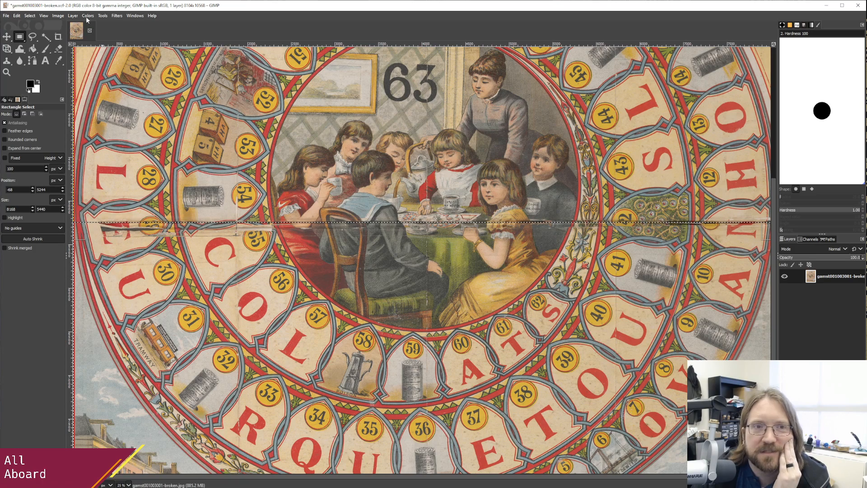
left_click(58, 15)
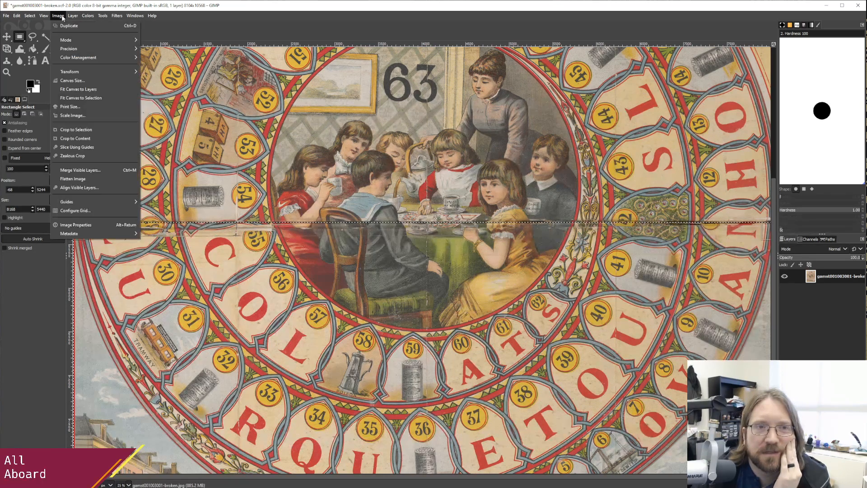
left_click(78, 83)
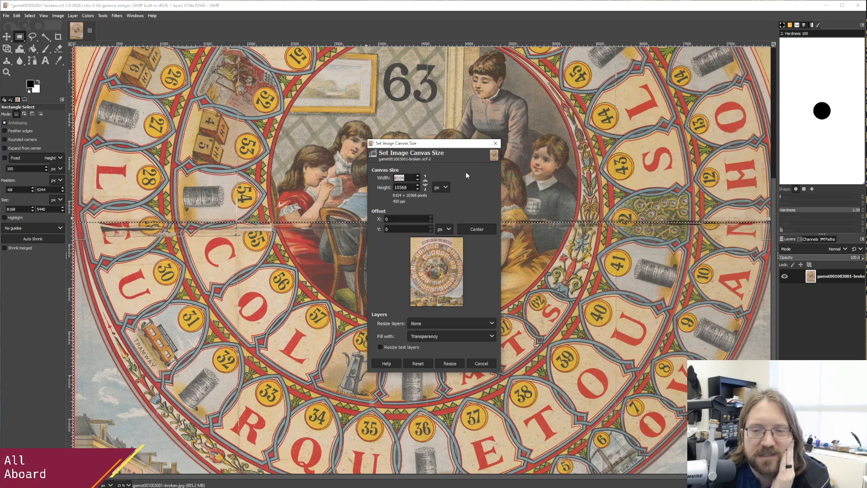
left_click(495, 143)
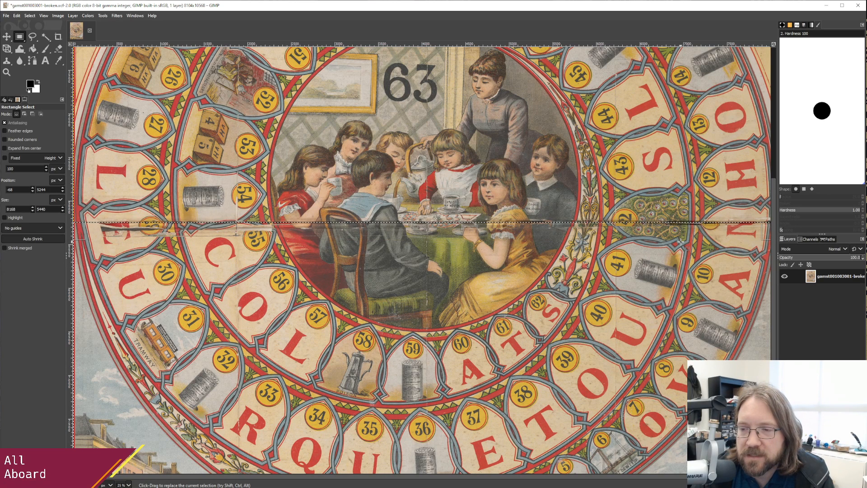
Replace the lower-half selection with a thin full-width rectangle about 8088 by 120 px enclosing the horizontal crease.
left_click(52, 15)
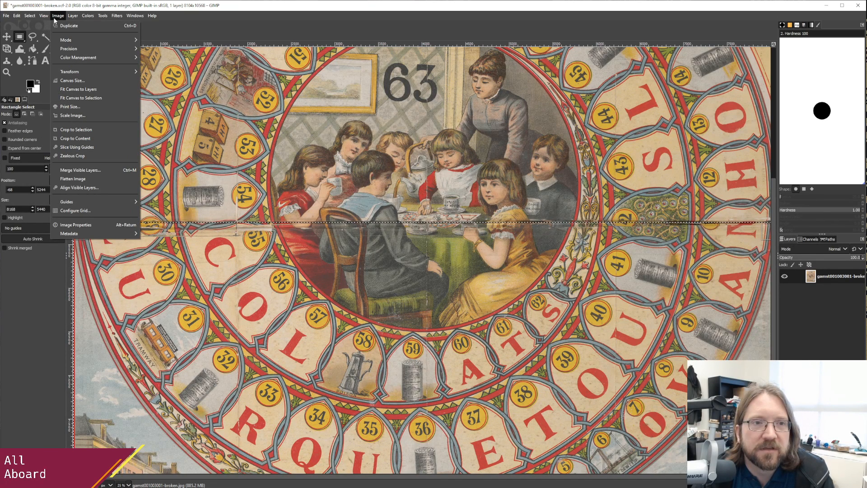
left_click(34, 33)
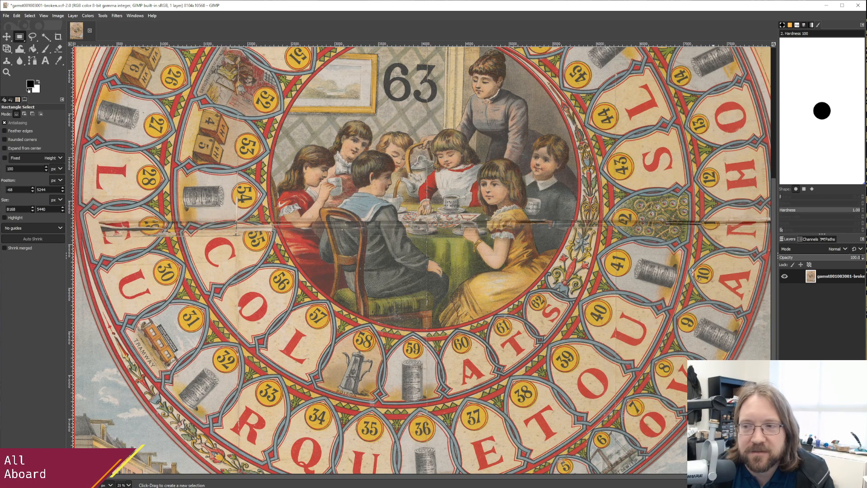
left_click_drag(555, 477, 611, 476)
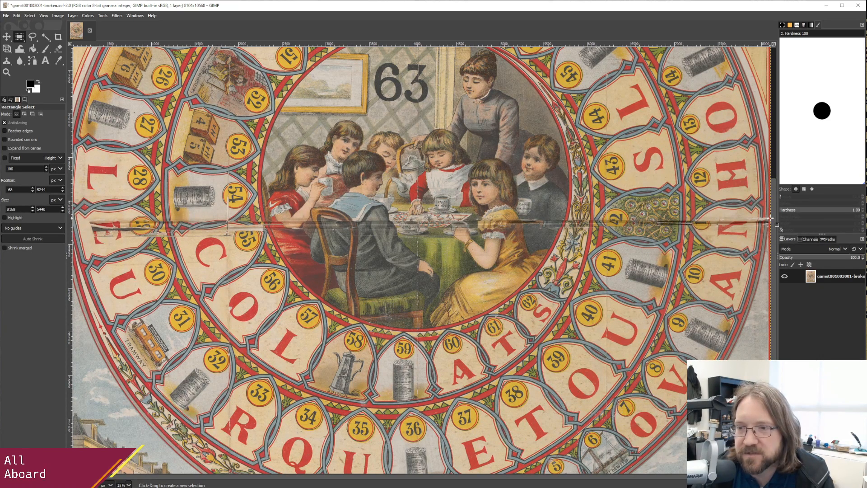
left_click_drag(772, 220, 75, 225)
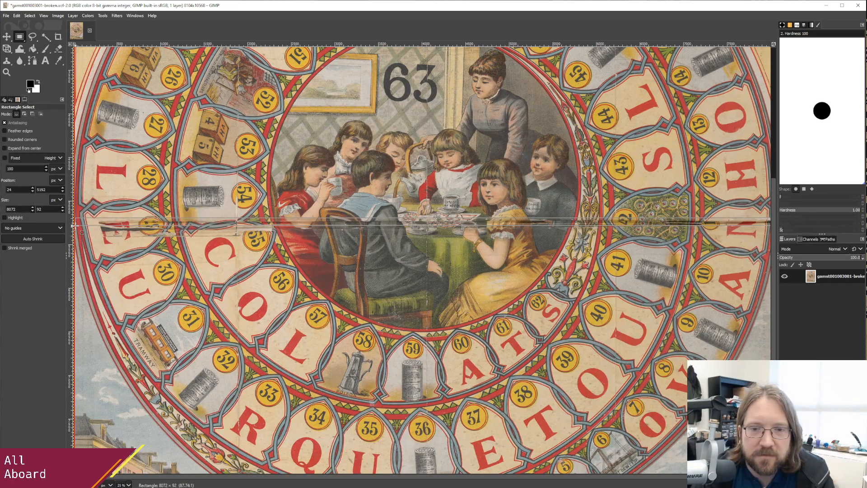
left_click_drag(73, 225, 71, 228)
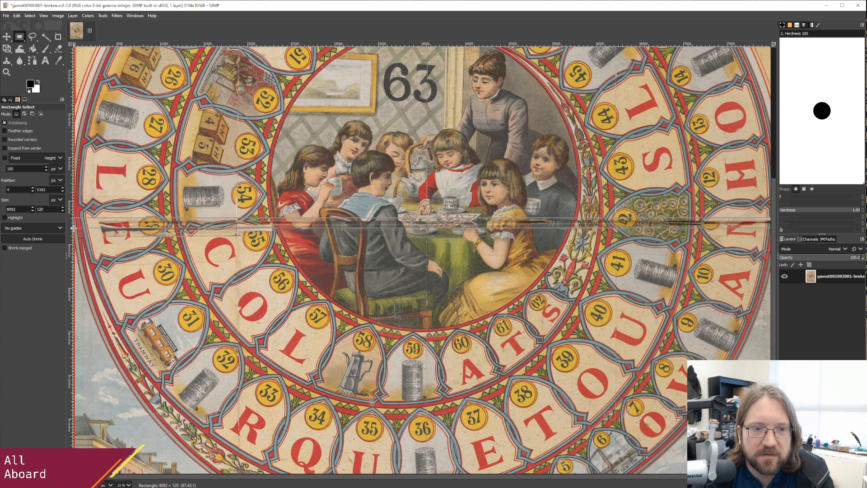
left_click_drag(72, 228, 73, 228)
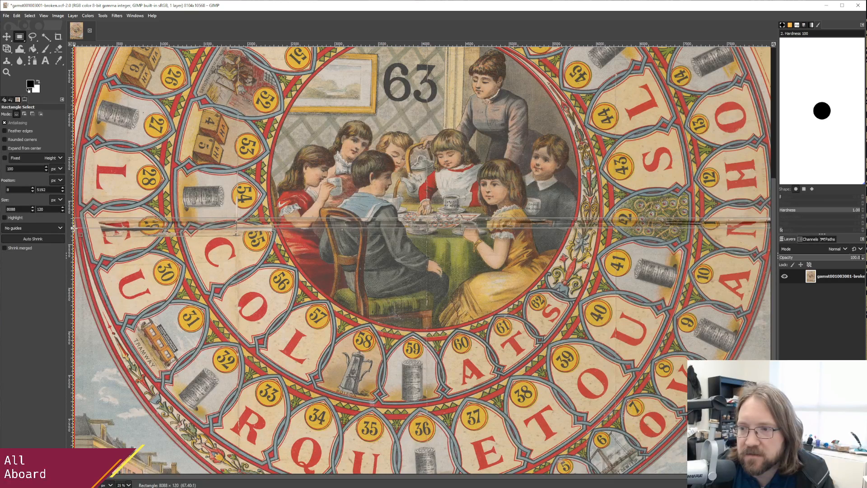
key("Return")
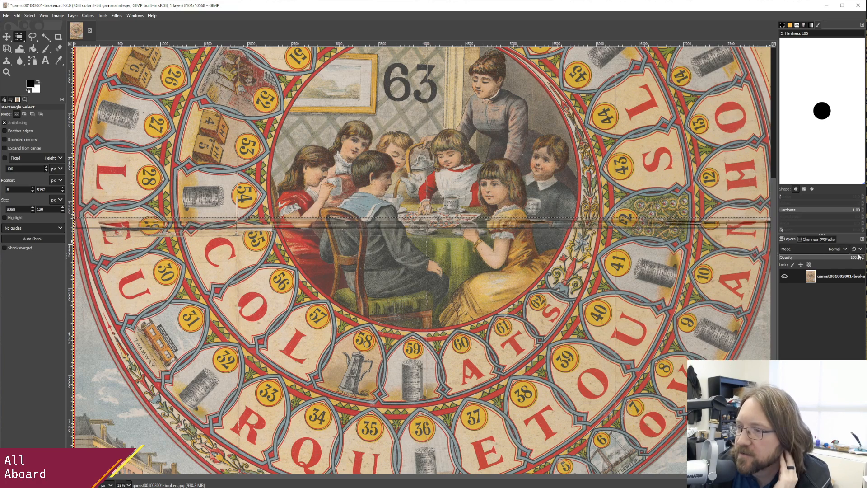
Create a new transparent layer of 8104 by 10568 px above the scan layer.
key("shift+ctrl+n")
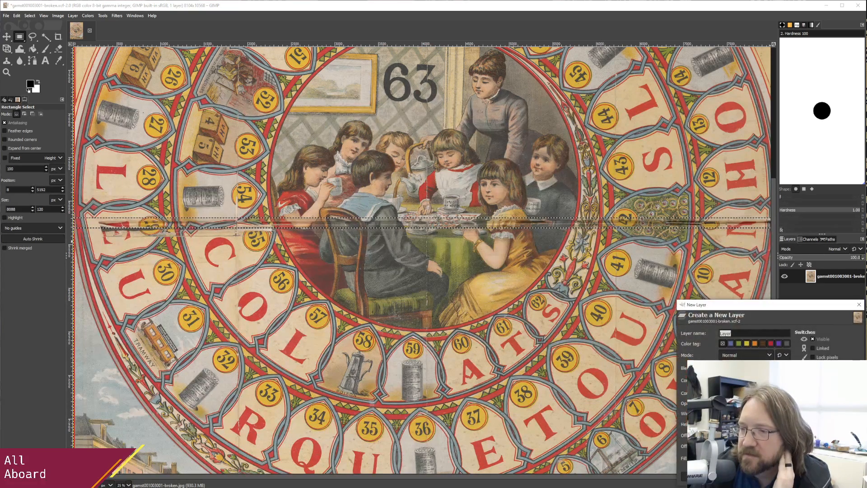
left_click_drag(748, 315, 455, 191)
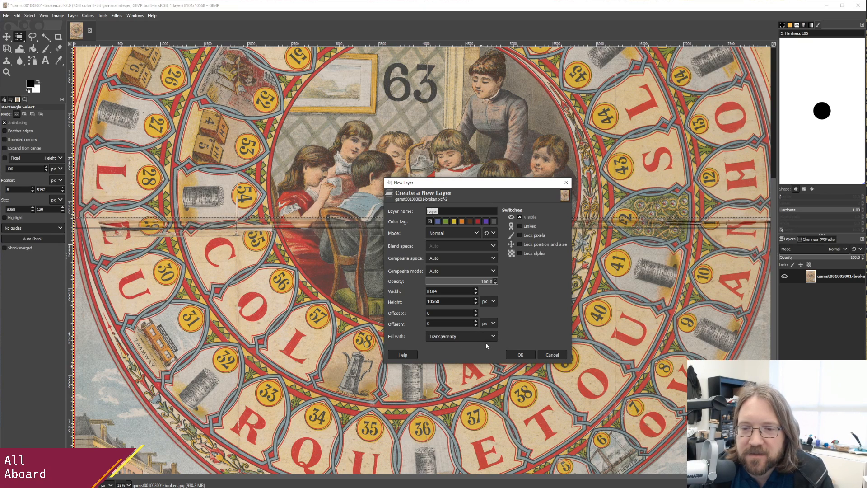
left_click(520, 355)
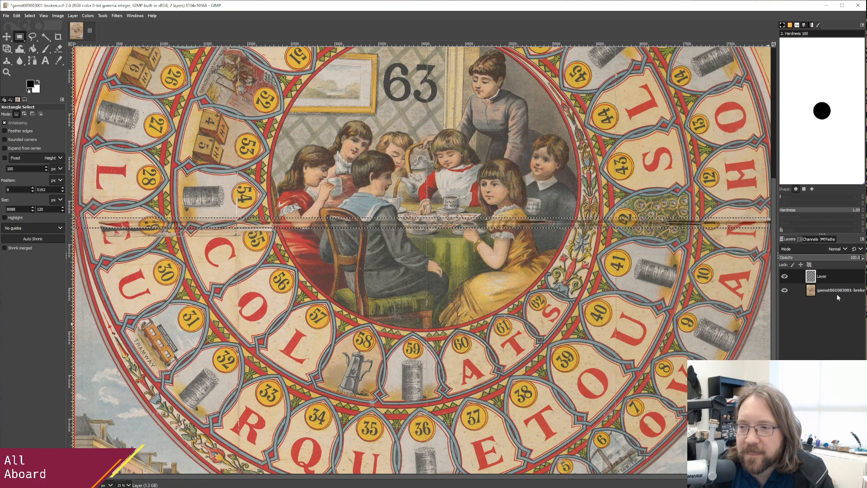
Try to cut the selected crease strip out of the scan layer and paste it onto the new transparent layer.
key("ctrl+x")
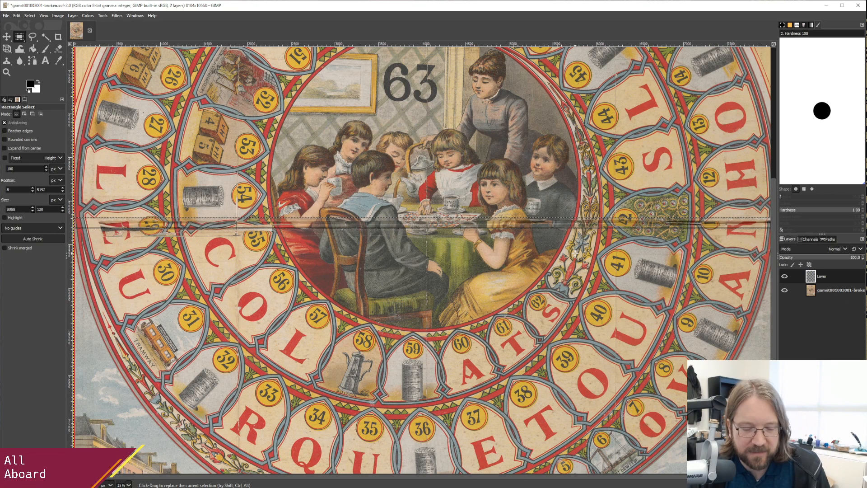
left_click(835, 293)
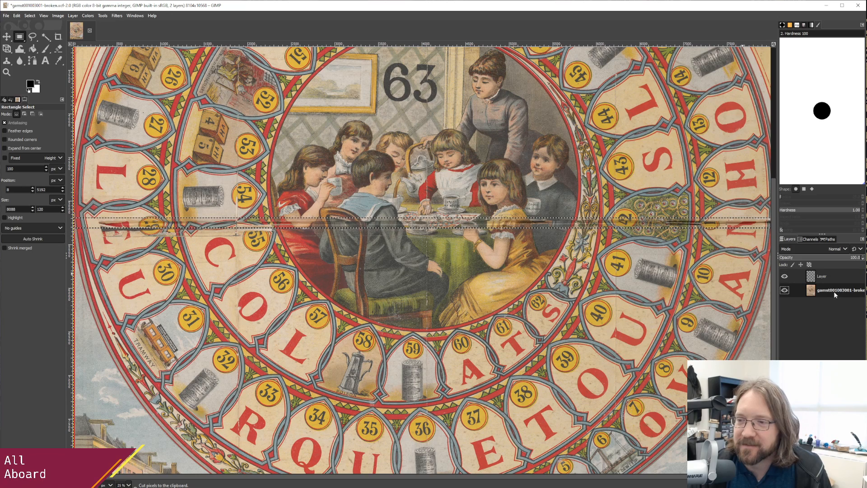
key("ctrl+x")
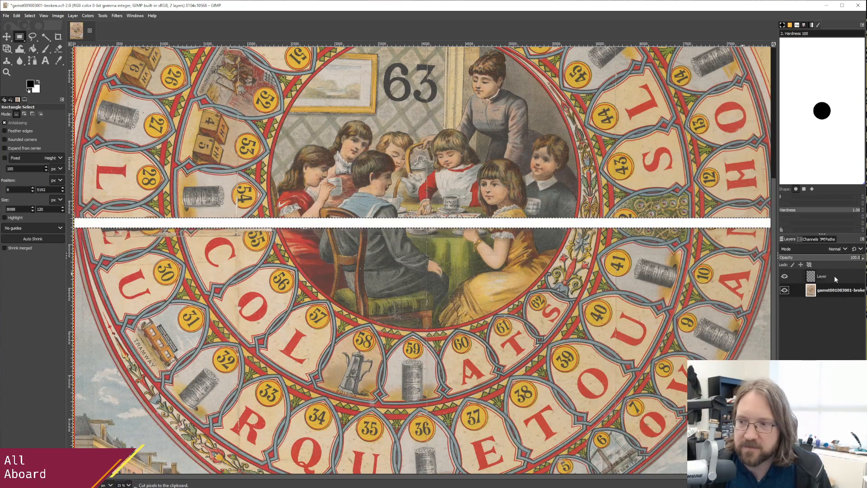
left_click(834, 277)
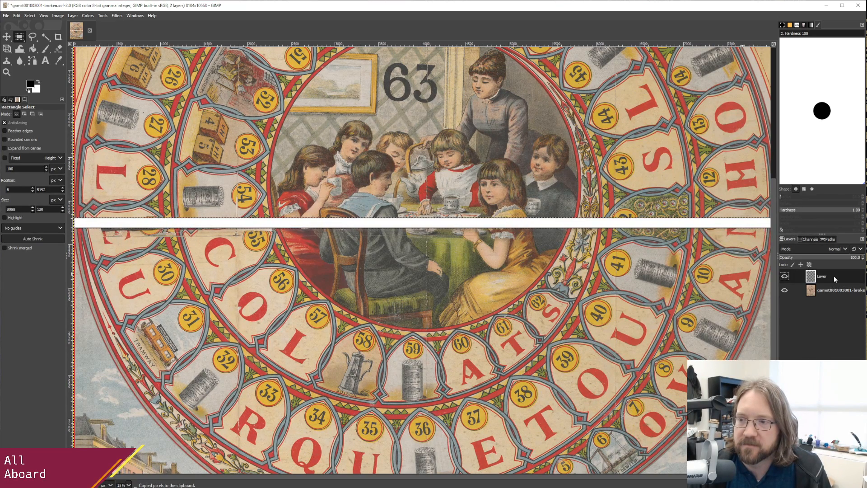
key("ctrl+c")
key("ctrl+v")
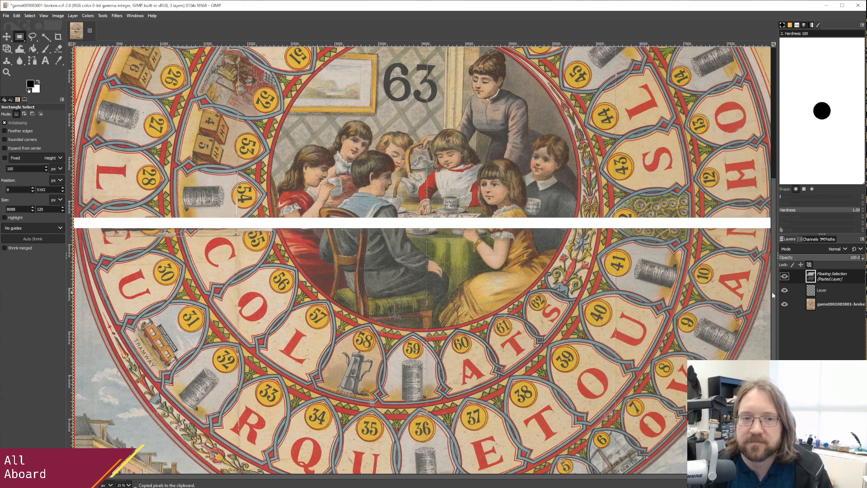
Check the content of the pasted floating selection by hiding the scan layer and showing it again.
left_click(785, 304)
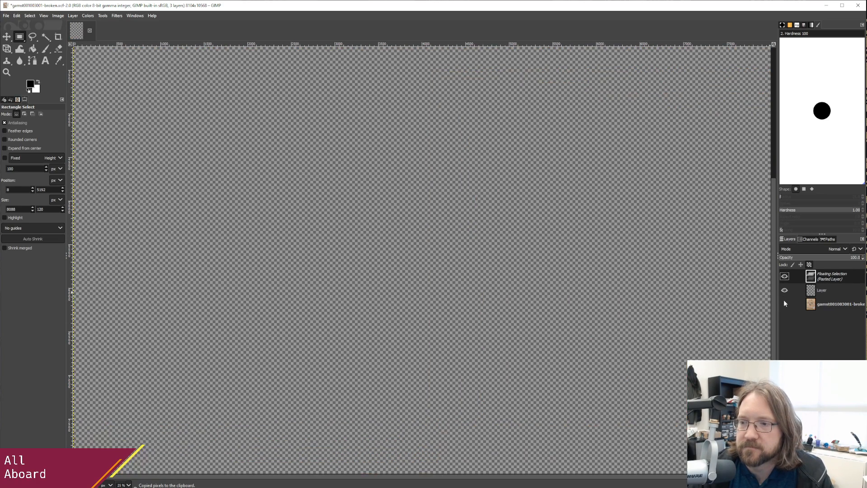
left_click(784, 276)
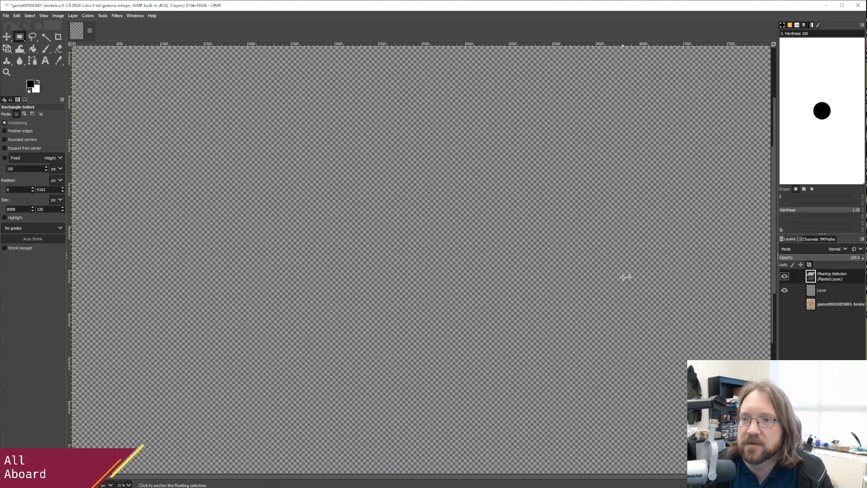
scroll(624, 278, "up", 3)
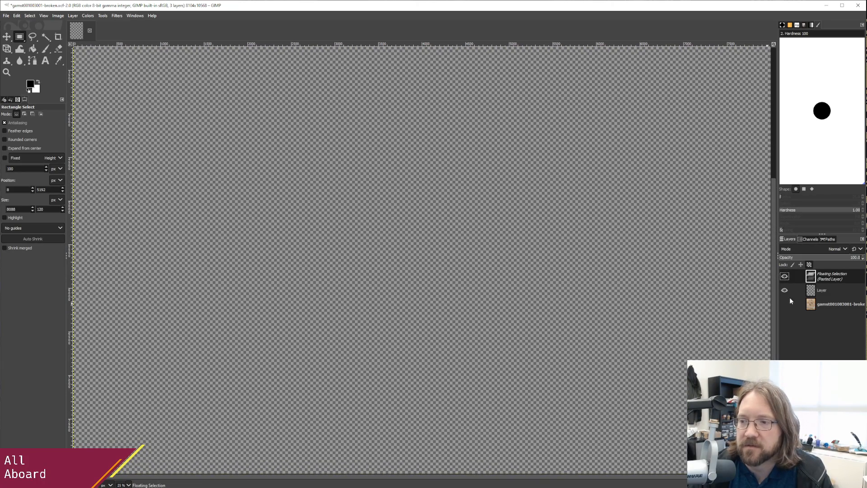
left_click(784, 303)
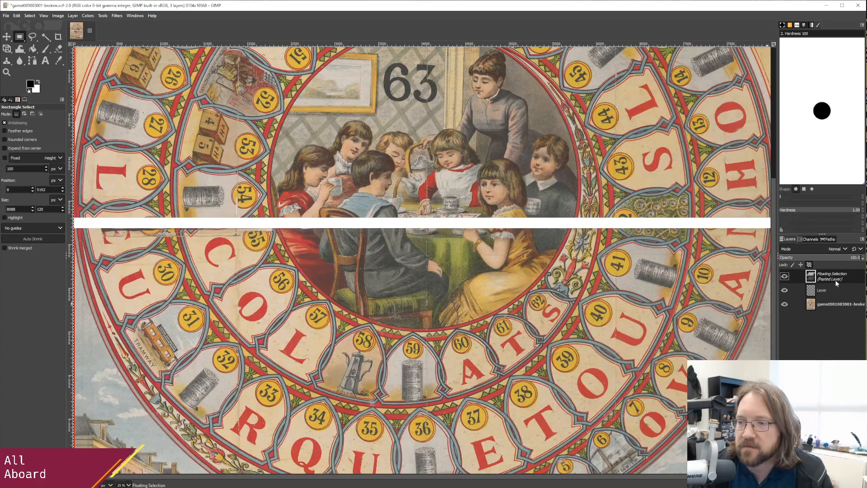
Undo the visibility changes and the paste, and make the empty layer active.
key("ctrl+z")
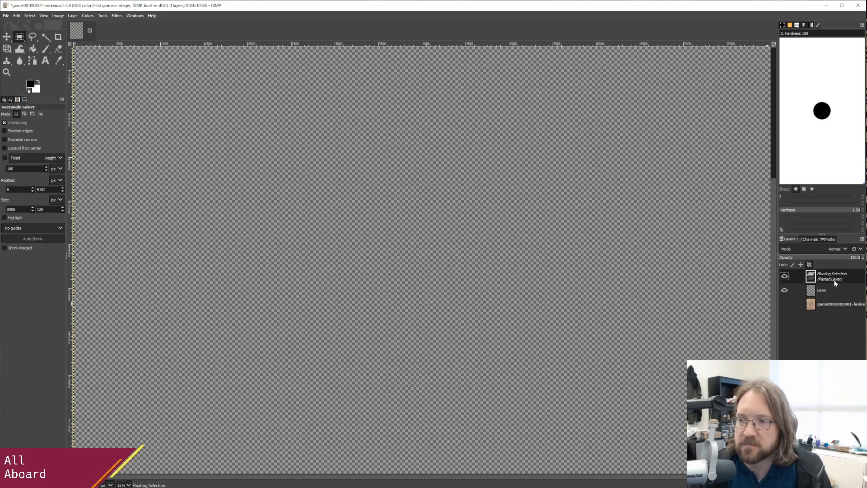
key("ctrl+z")
key("ctrl+z")
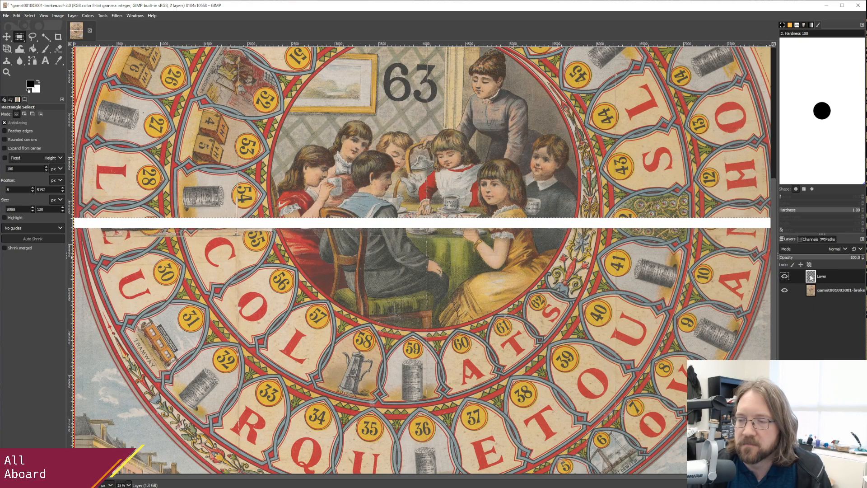
left_click(825, 291)
left_click(825, 277)
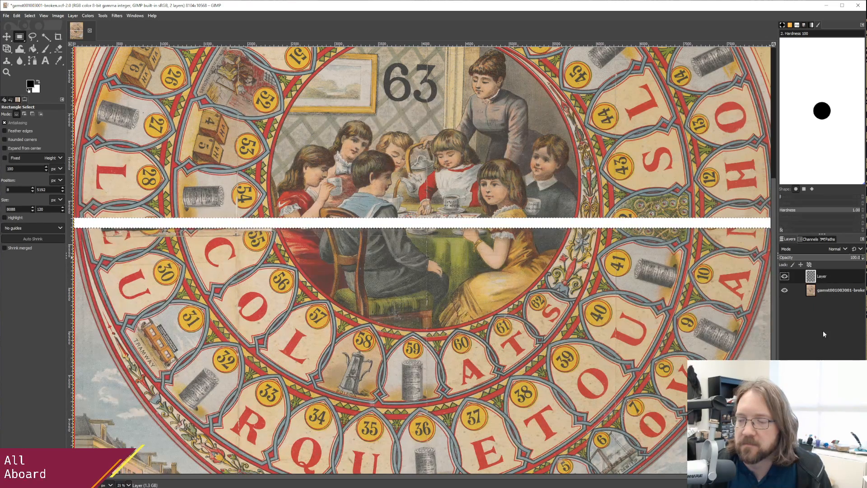
Try to paste the clipboard with no selection active, anchor it to the empty layer, and hide the scan layer.
left_click(725, 231)
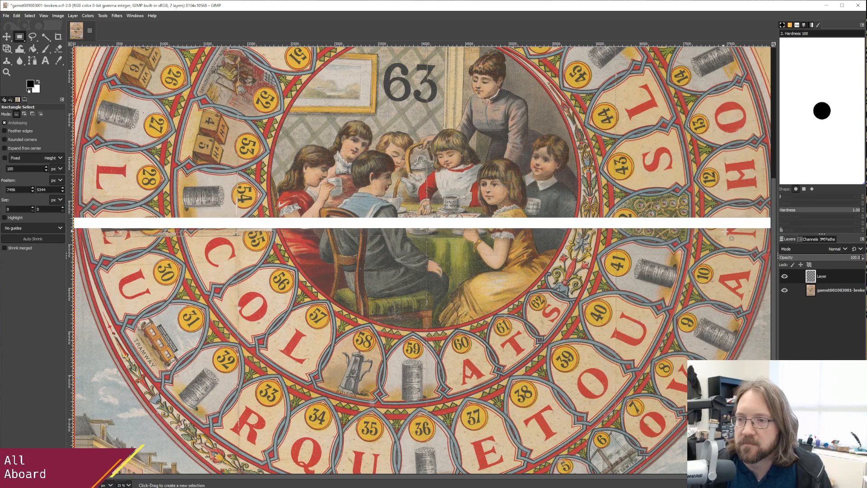
key("ctrl+v")
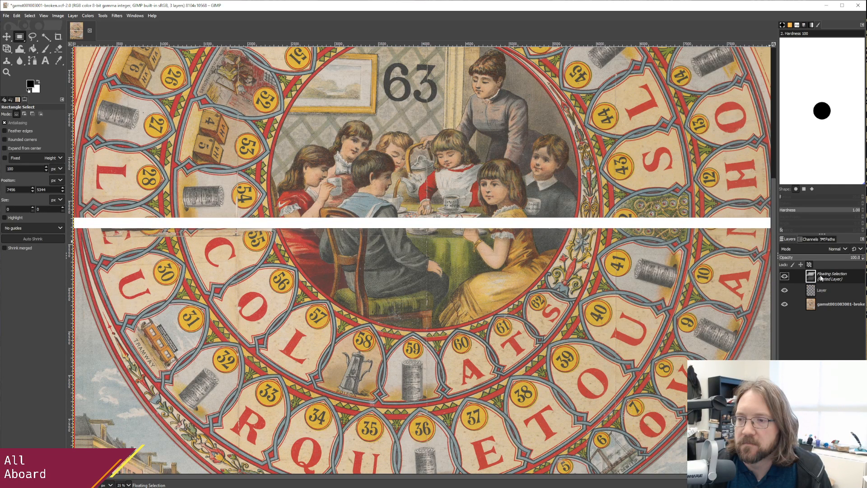
key("ctrl+h")
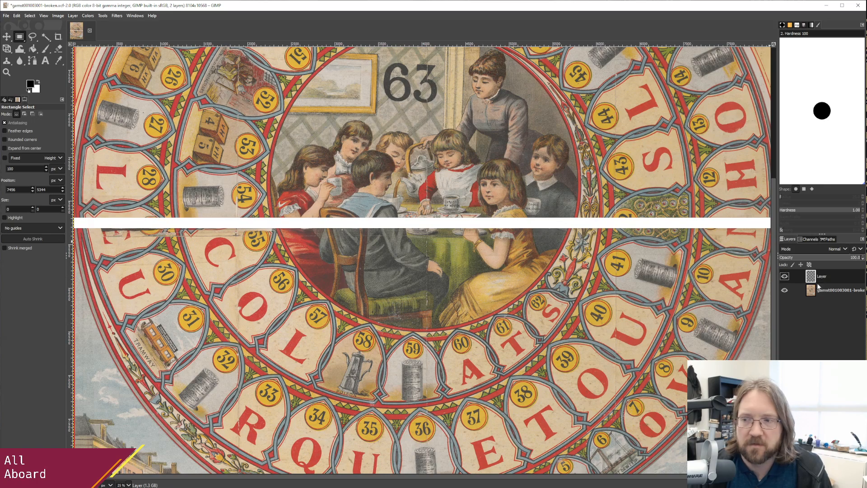
left_click(785, 291)
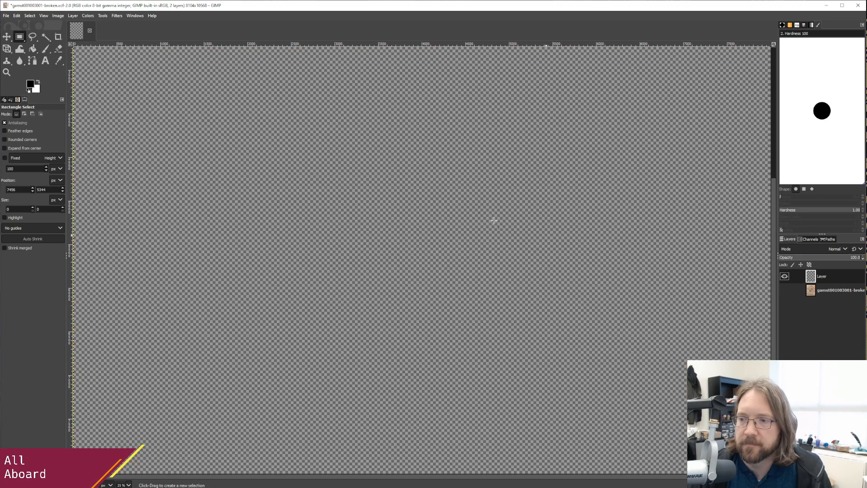
Try to paste the clipboard as a separate new layer and toggle the lower layers' visibility to check it.
left_click(40, 16)
mouse_move(17, 16)
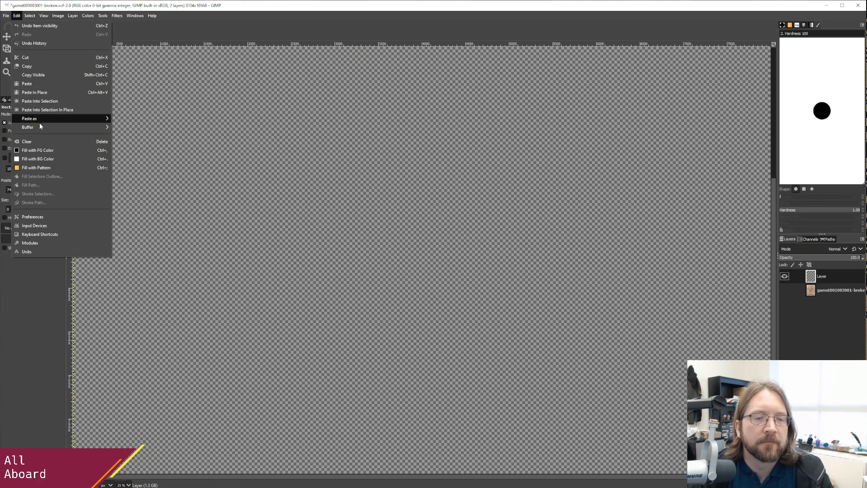
mouse_move(40, 119)
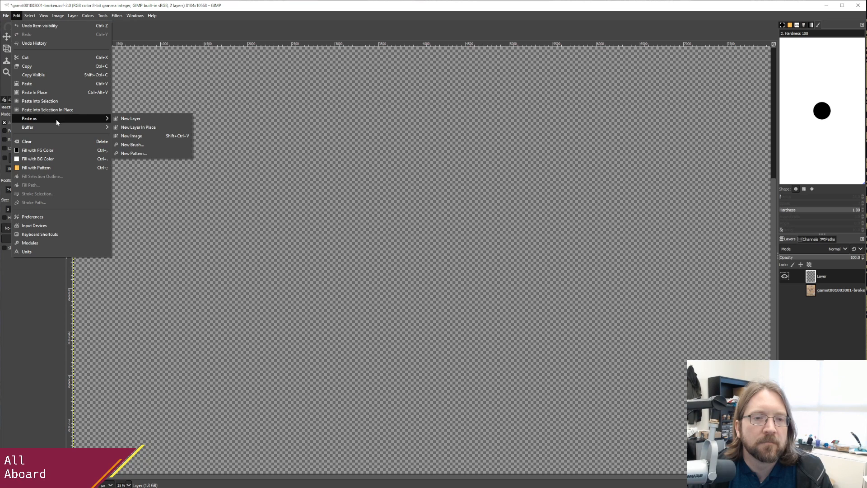
left_click(131, 119)
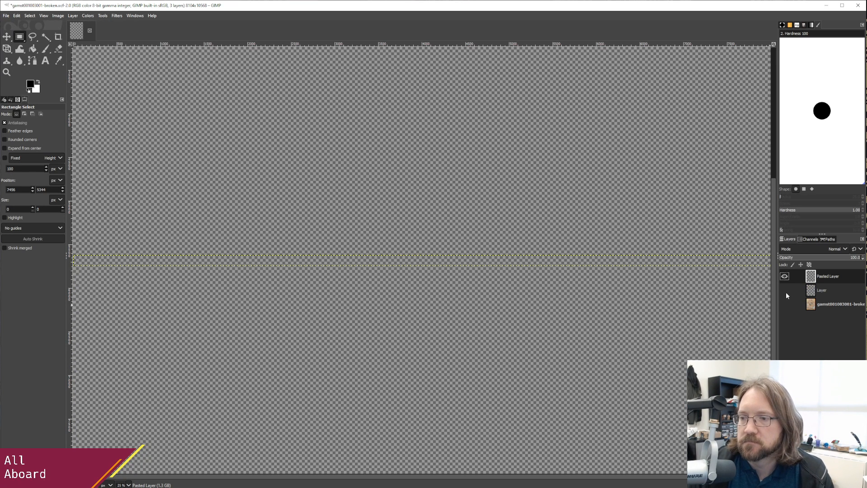
left_click(785, 305)
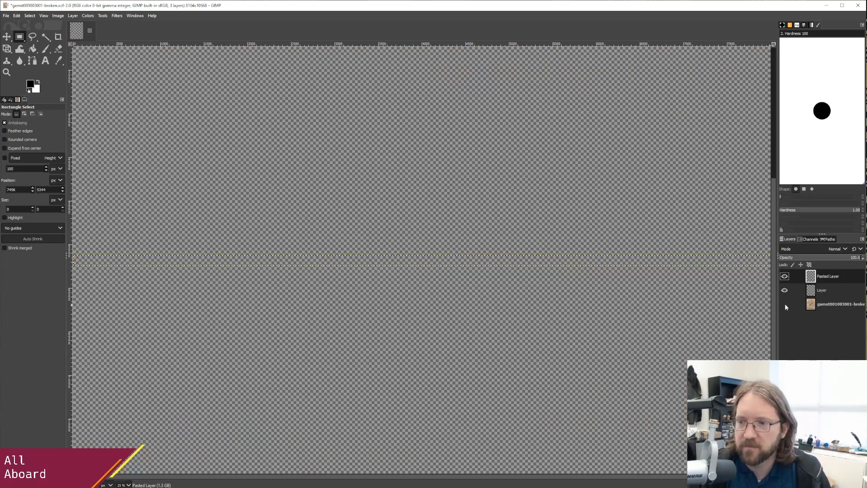
Undo the paste attempts, the deselection and the cut from the scan layer.
key("ctrl+z")
key("ctrl+z")
key("ctrl+z")
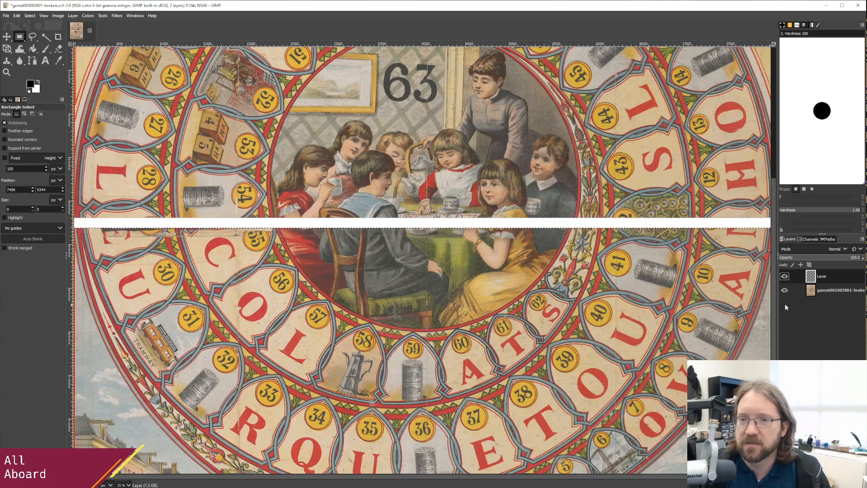
key("ctrl+z")
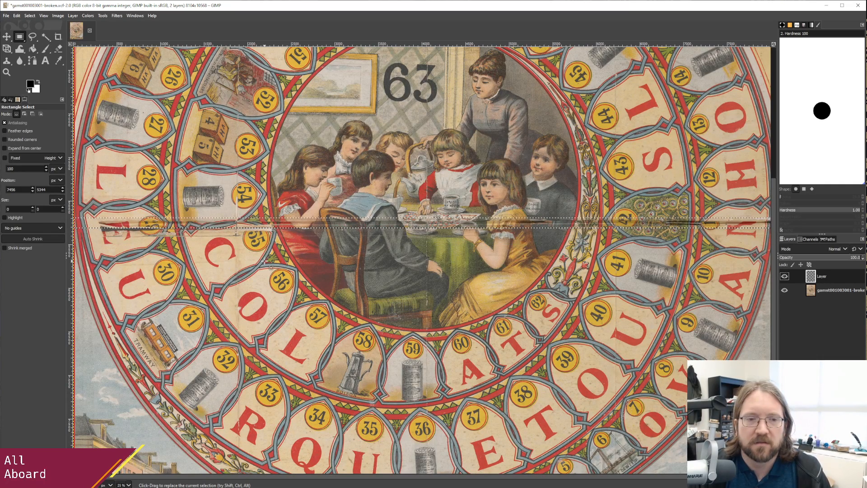
Try to copy the selected crease strip, hide the scan layer, and paste and anchor the strip onto the empty layer.
key("ctrl+c")
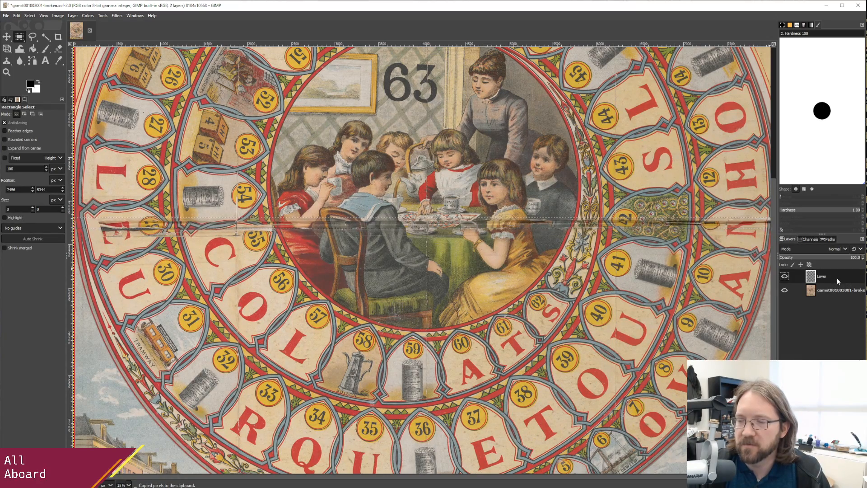
left_click(785, 289)
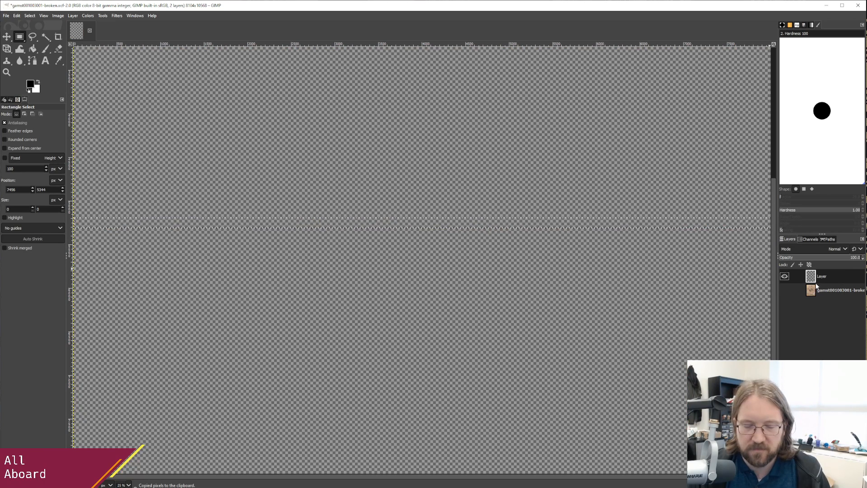
key("ctrl+v")
double_click(830, 278)
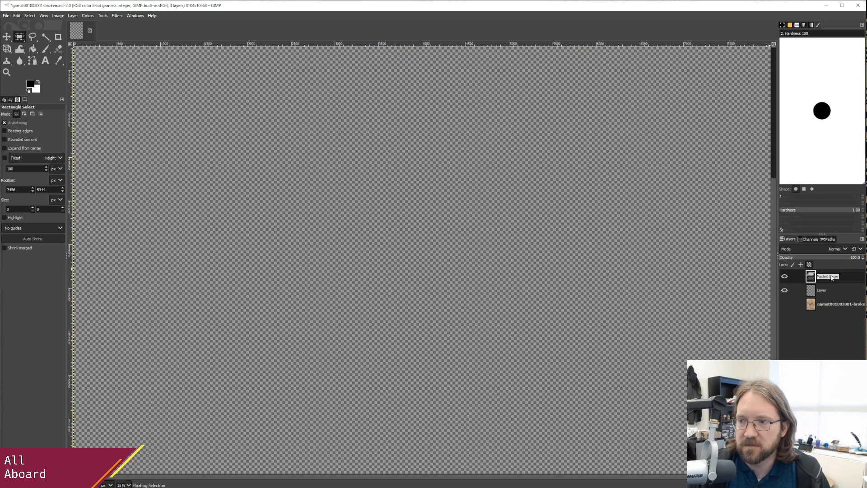
left_click(830, 278)
key("Escape")
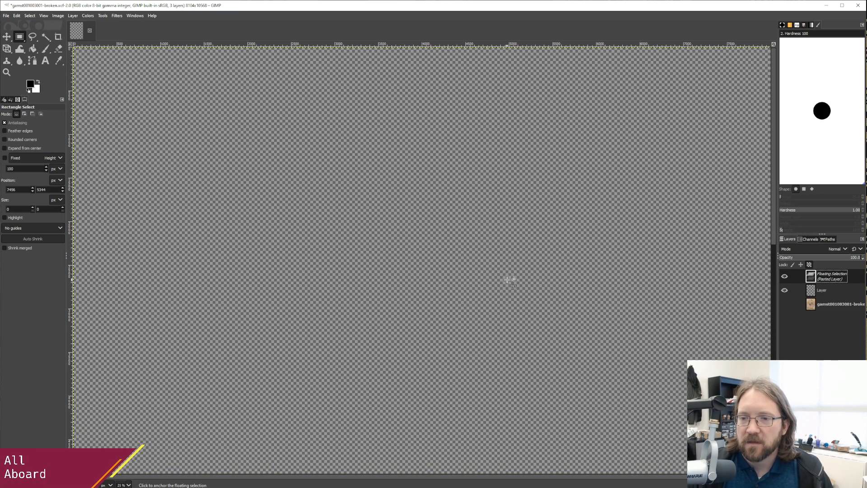
left_click(478, 249)
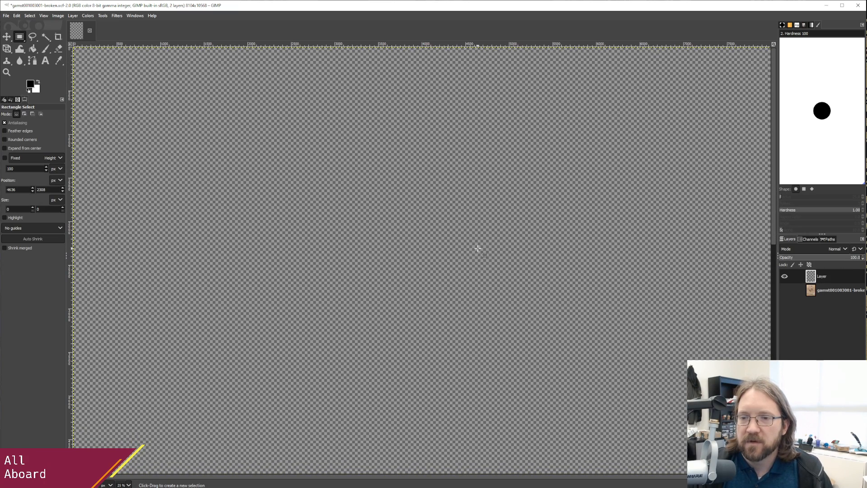
key("ctrl+v")
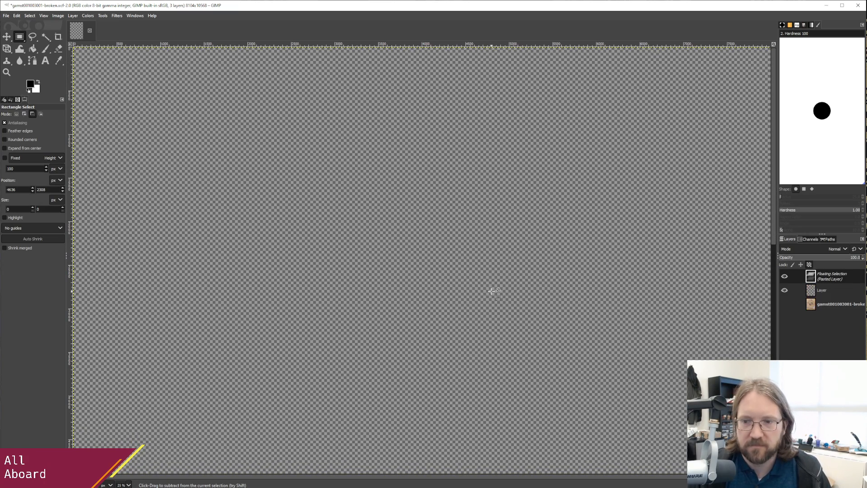
Undo the paste attempts and the hiding of the scan layer.
key("ctrl+z")
key("ctrl+z")
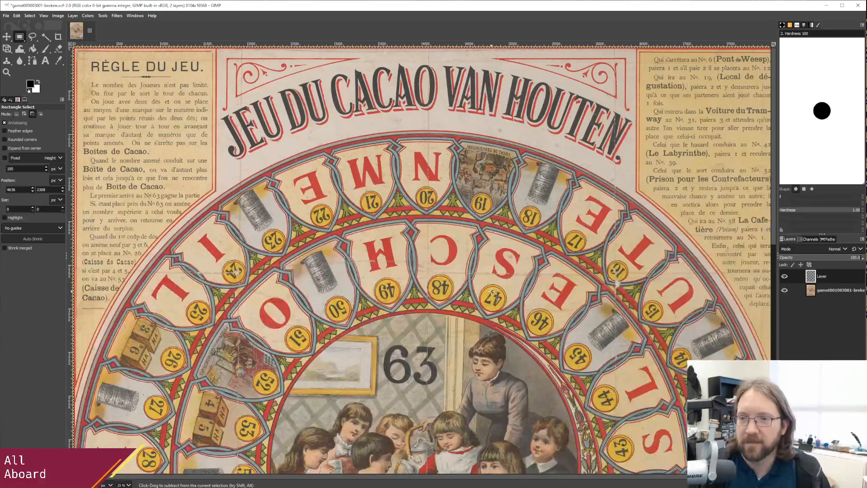
scroll(492, 291, "down", 10)
scroll(490, 291, "up", 5)
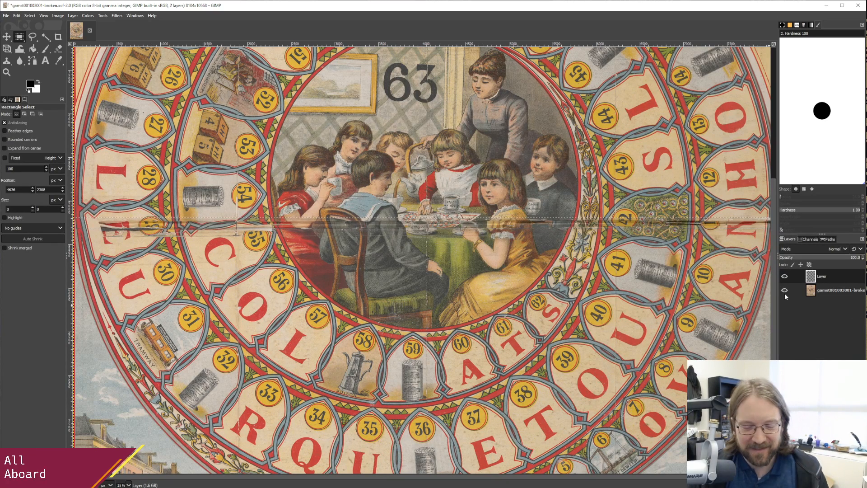
Delete the empty layer and paste a copy of the scan's selected crease strip as a new layer in place.
right_click(829, 277)
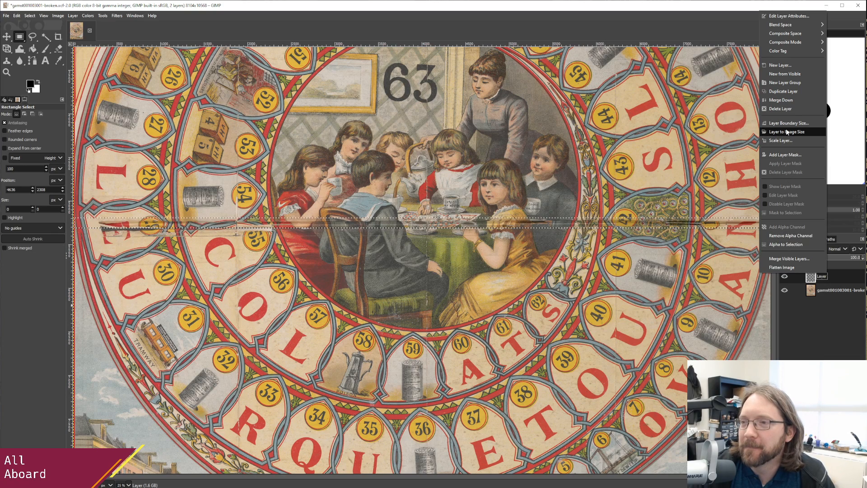
left_click(787, 109)
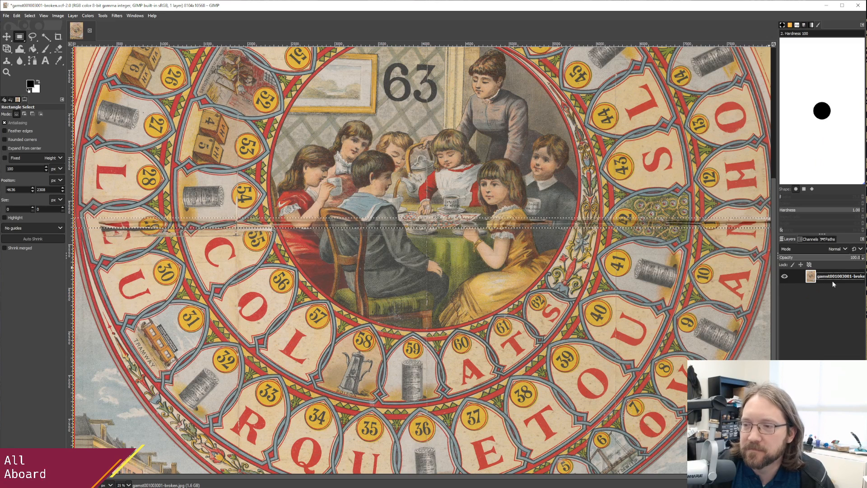
key("ctrl+c")
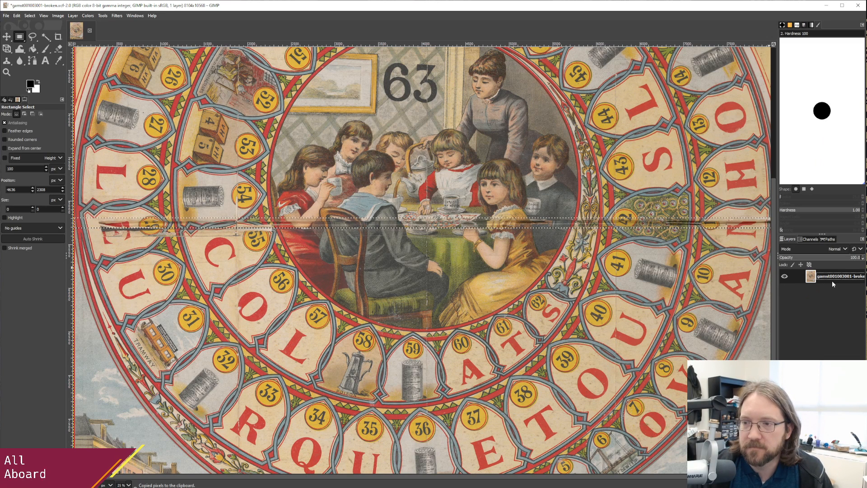
left_click(5, 15)
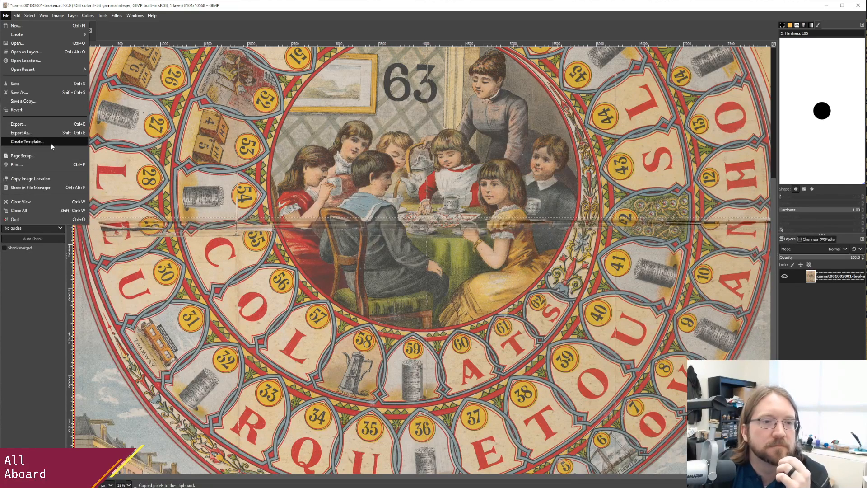
mouse_move(19, 16)
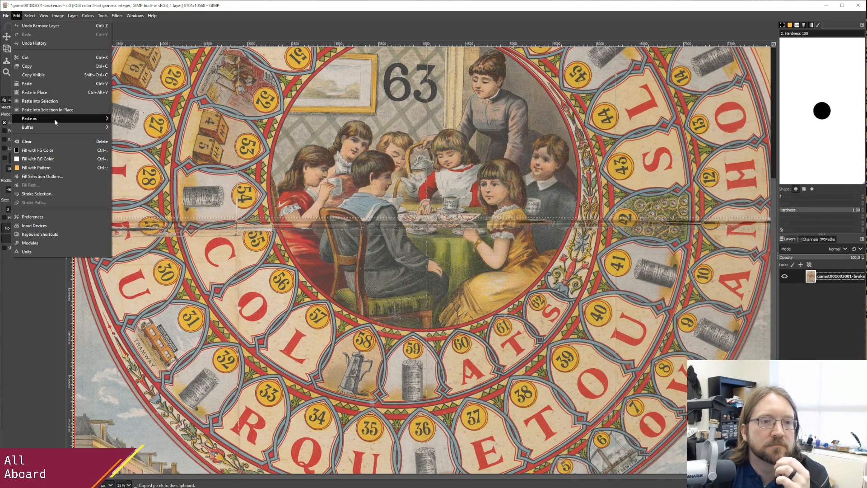
mouse_move(55, 118)
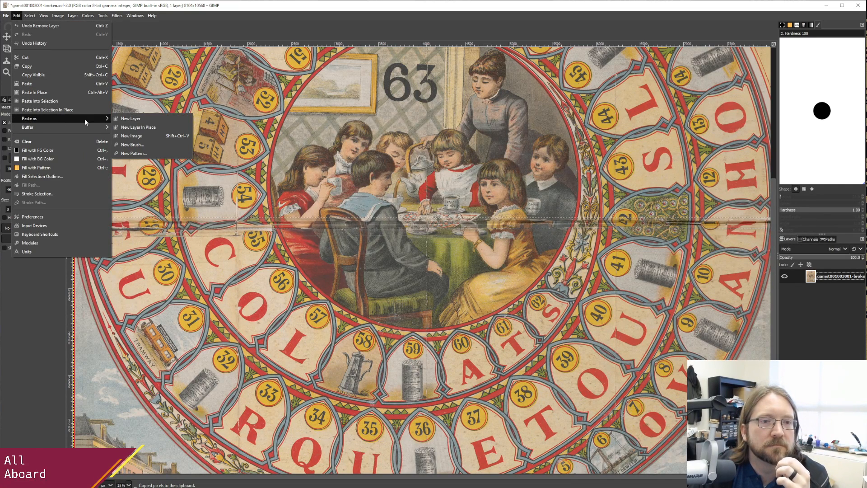
left_click(140, 128)
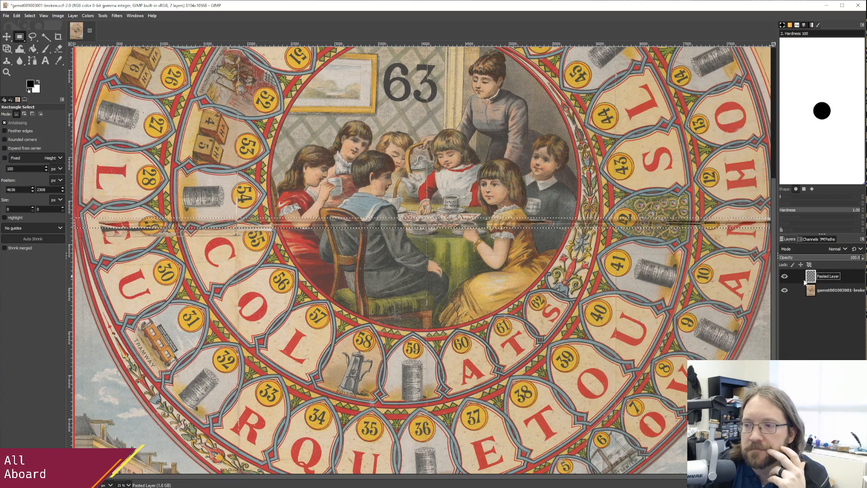
Clear the selection and toggle the scan layer's visibility to check the crease strip on its own layer.
left_click(784, 290)
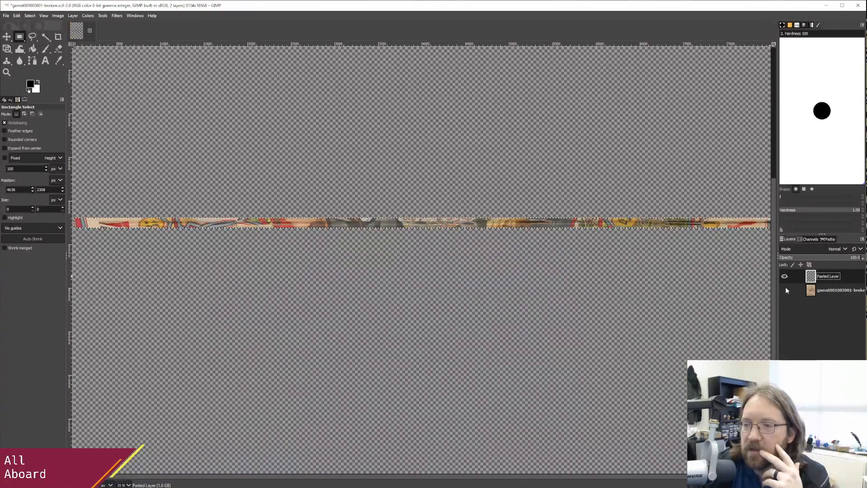
left_click(785, 290)
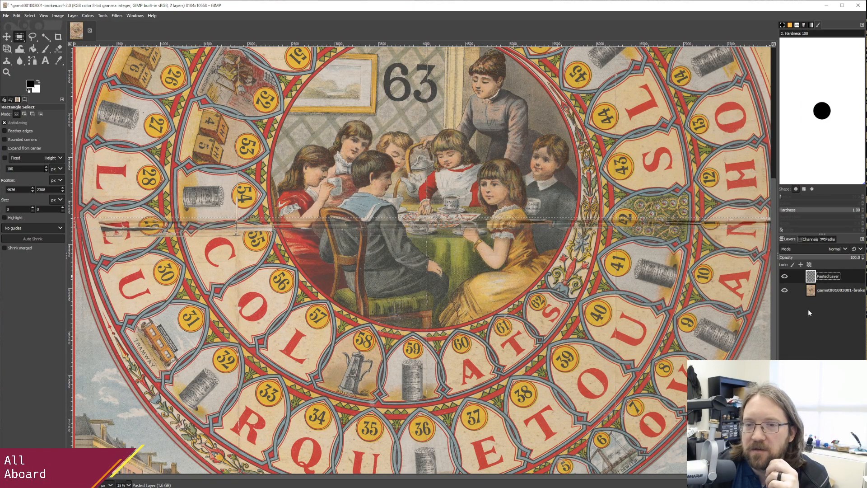
left_click(787, 289)
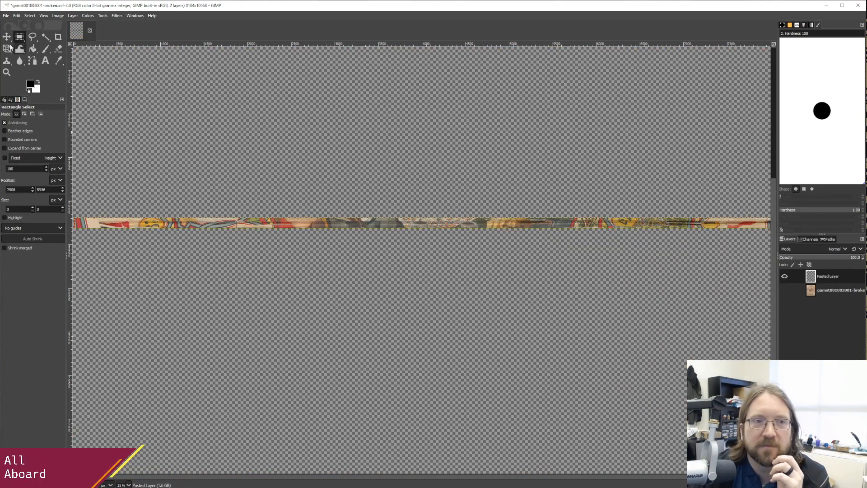
left_click(6, 37)
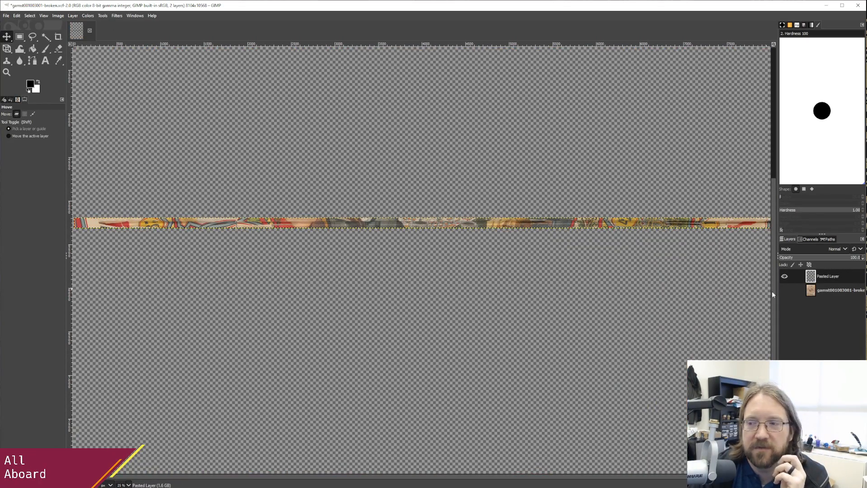
left_click(824, 312)
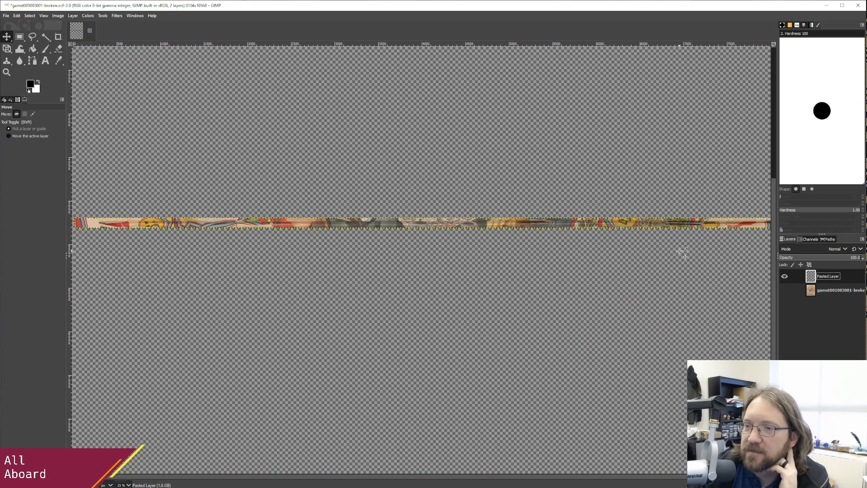
left_click(786, 291)
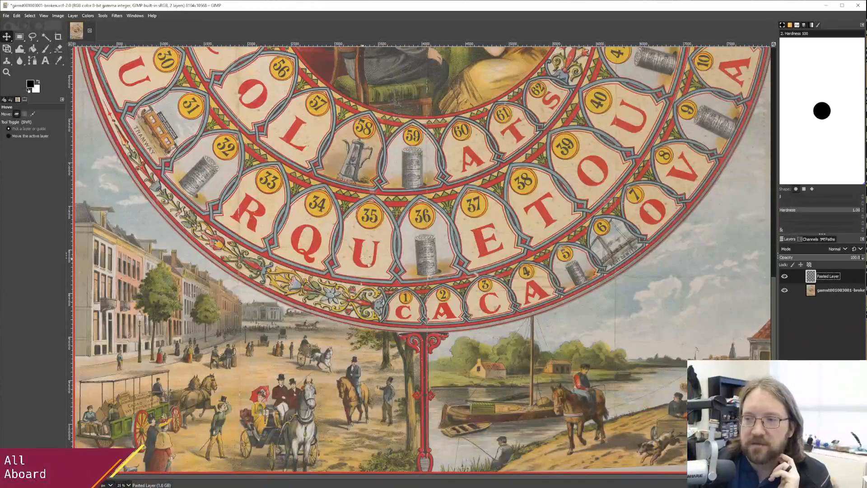
Try to enlarge the image canvas to a height of 10600 px without resizing any layers.
scroll(375, 276, "up", 10)
scroll(201, 130, "down", 3)
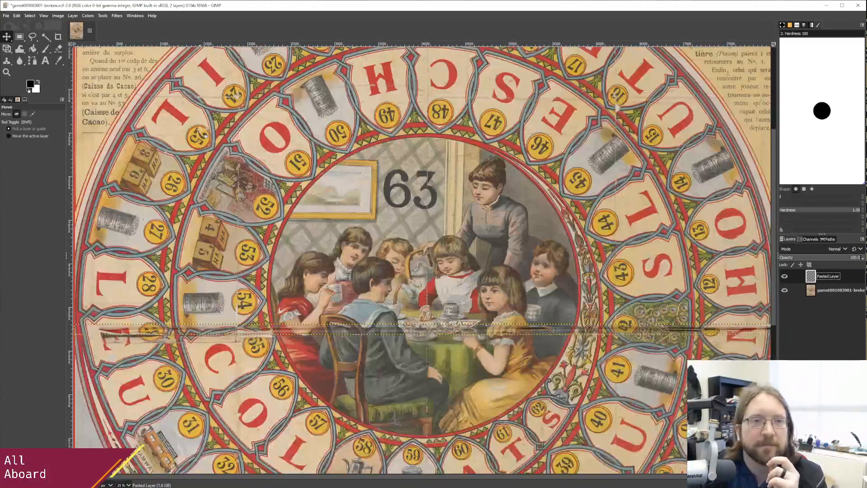
left_click(103, 16)
left_click(103, 17)
left_click(75, 15)
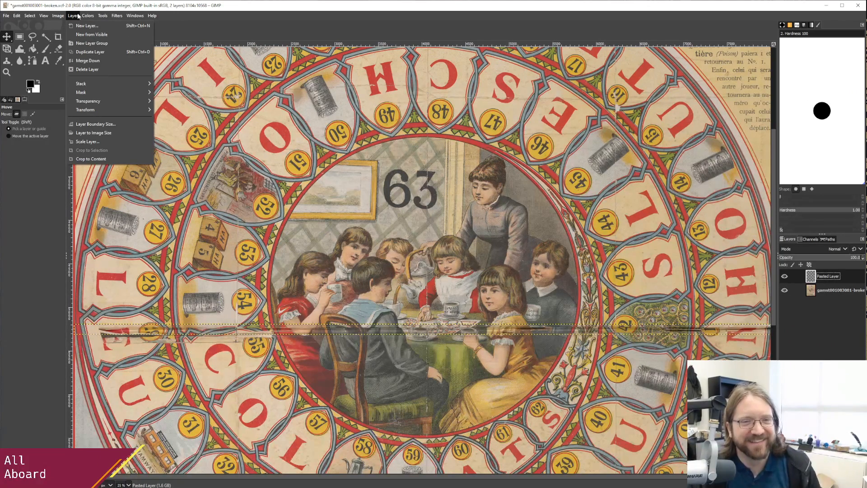
left_click(73, 16)
left_click(57, 17)
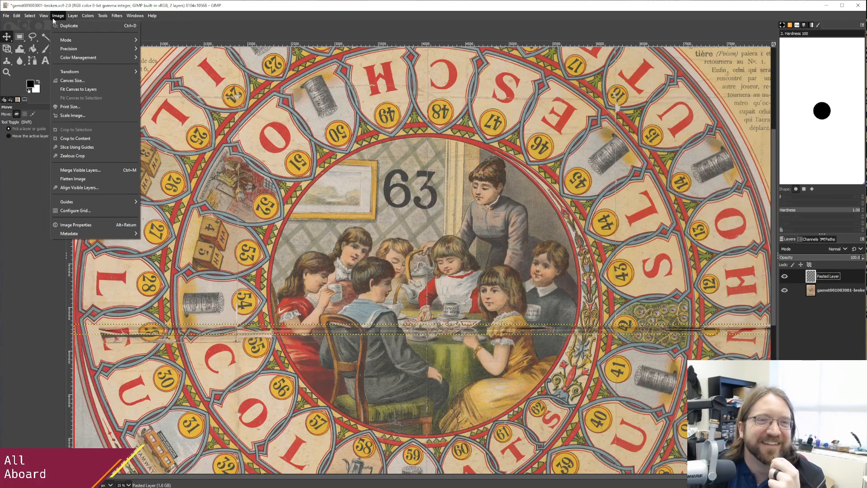
left_click(77, 80)
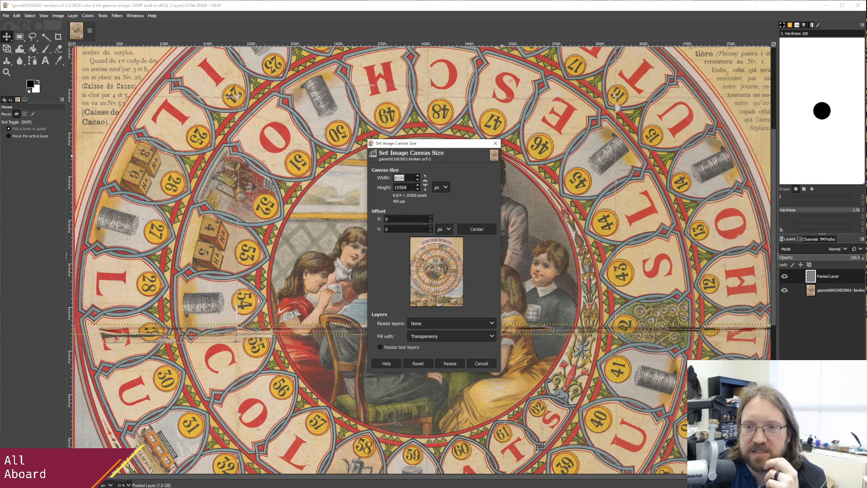
left_click(406, 187)
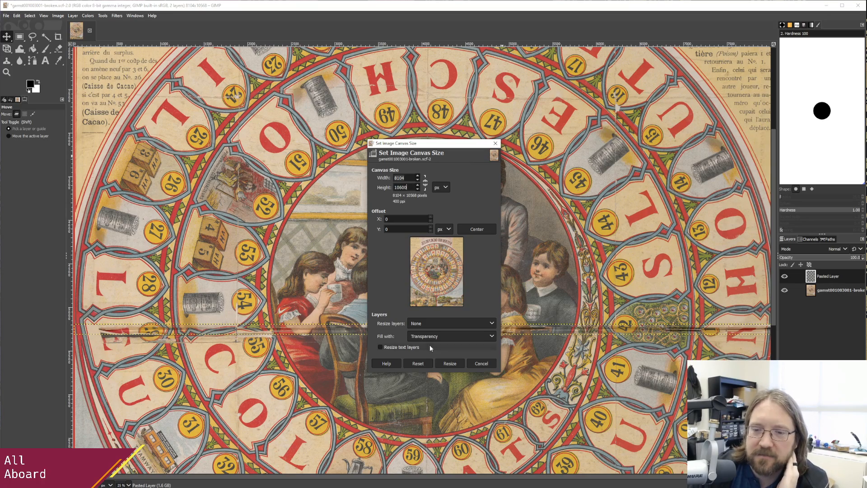
left_click(452, 362)
Examine the enlarged canvas from the title down to the bottom edge, including the crease area.
scroll(451, 362, "down", 10)
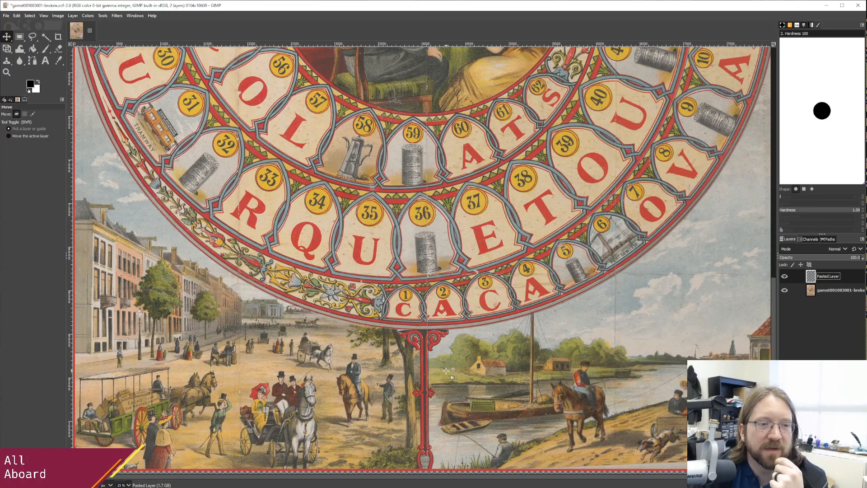
scroll(446, 371, "up", 10)
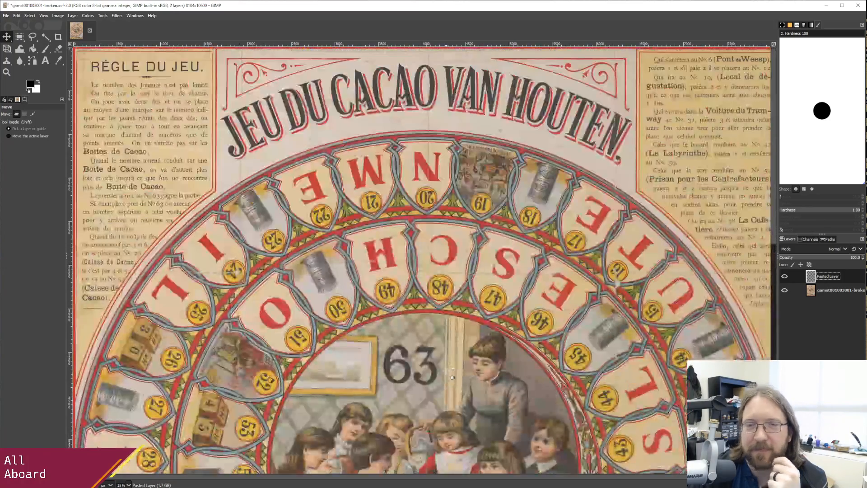
scroll(446, 371, "down", 4)
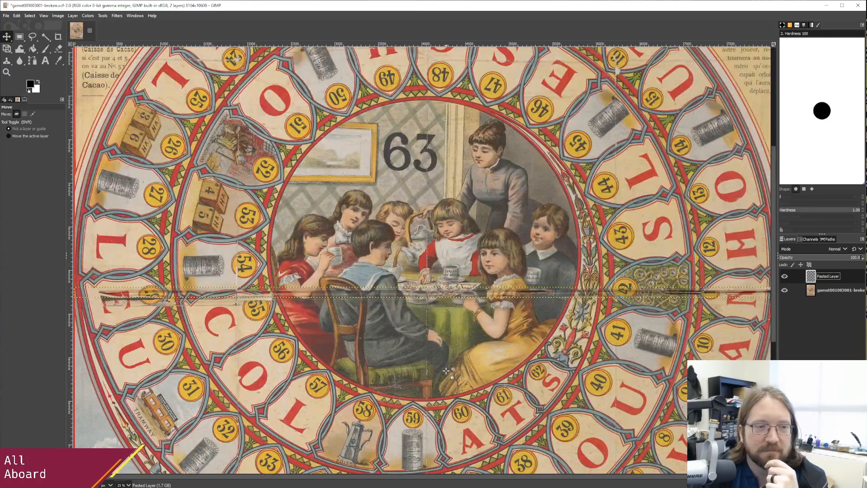
scroll(445, 370, "down", 5)
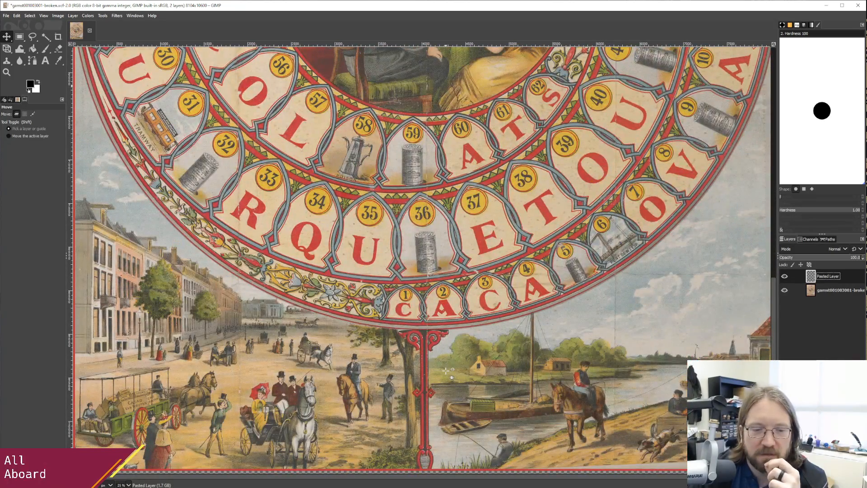
scroll(446, 371, "up", 6)
scroll(445, 370, "down", 5)
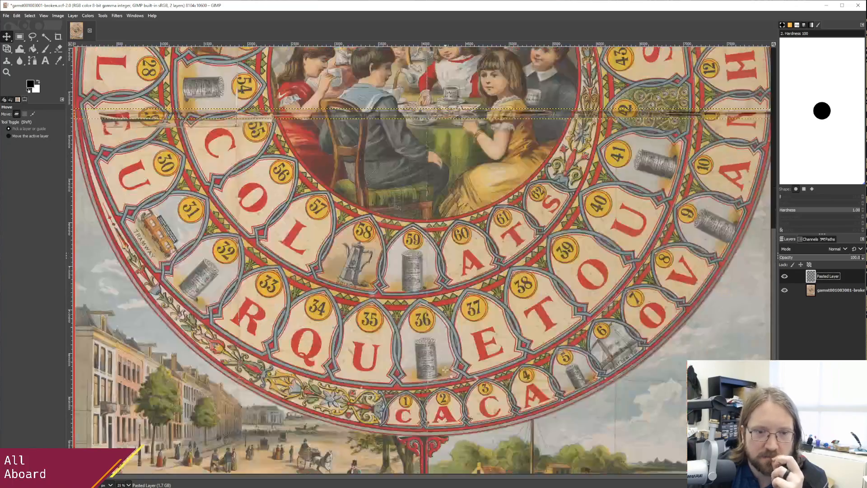
scroll(446, 371, "up", 3)
scroll(446, 371, "down", 2)
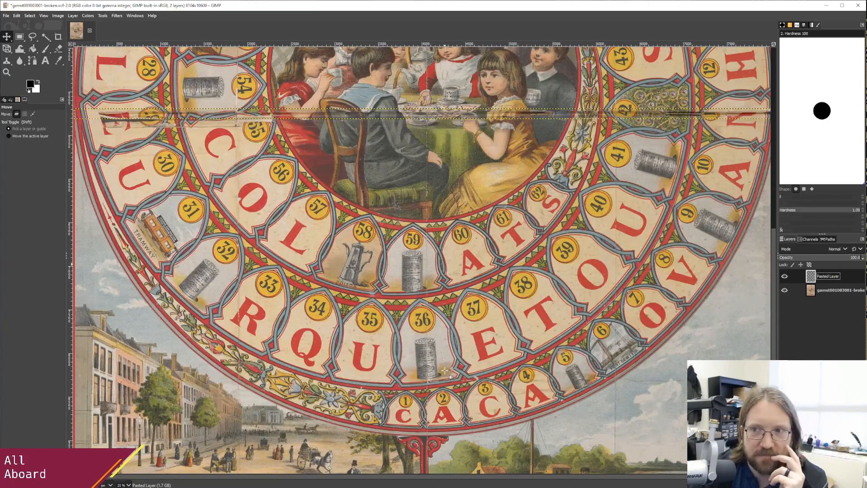
scroll(445, 370, "down", 2)
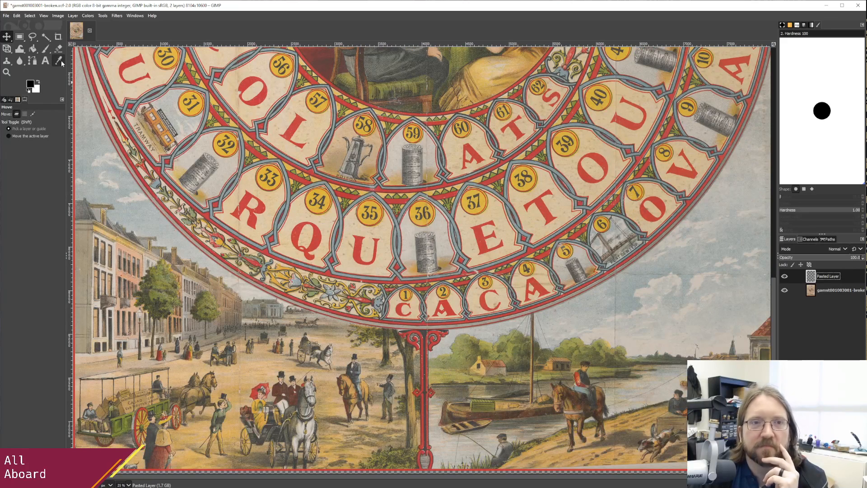
Undo the canvas resize.
left_click(18, 16)
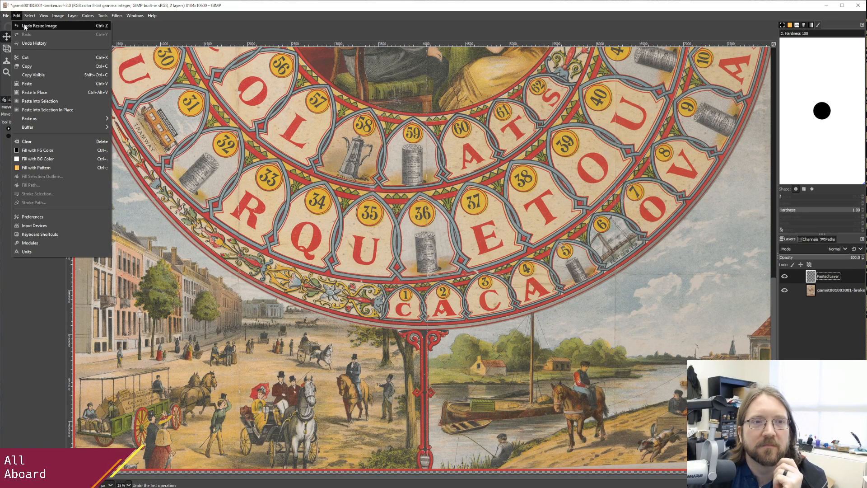
left_click(27, 26)
Enlarge the image canvas to a height of 10650 px without resizing any layers.
left_click(58, 15)
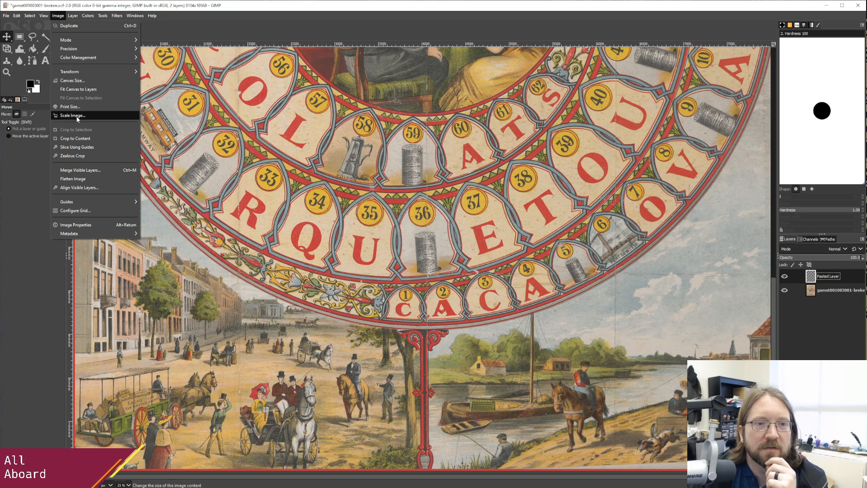
left_click(72, 81)
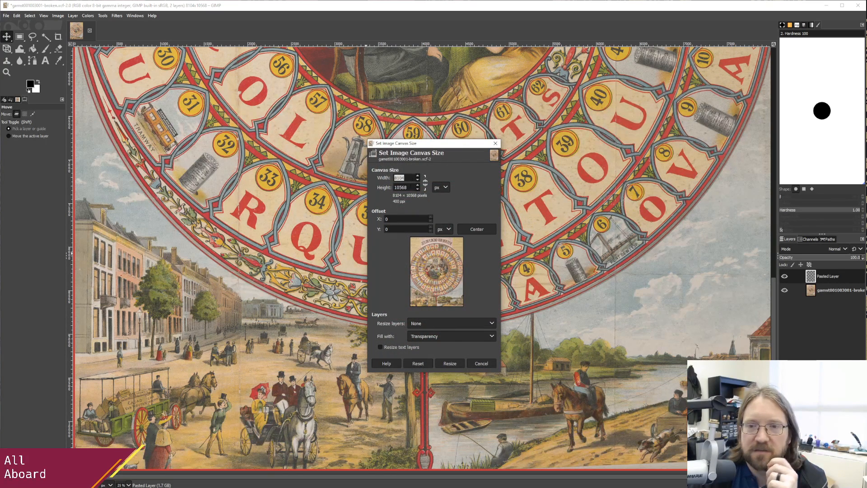
left_click(407, 187)
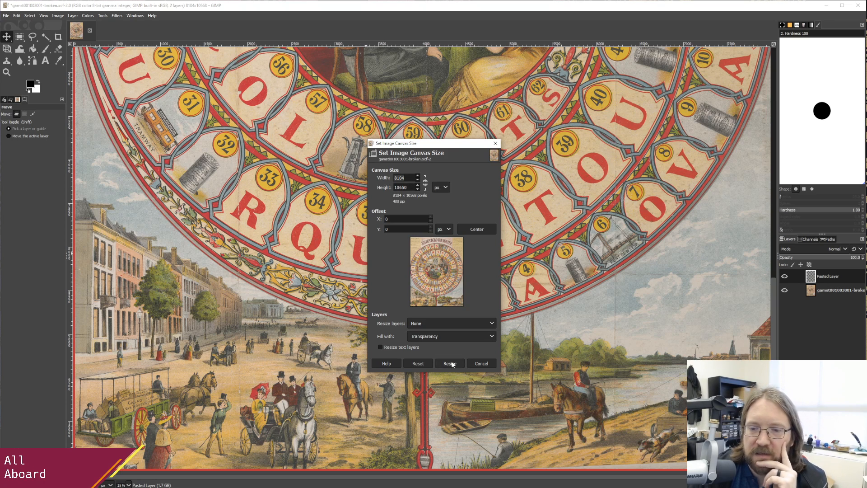
left_click(450, 363)
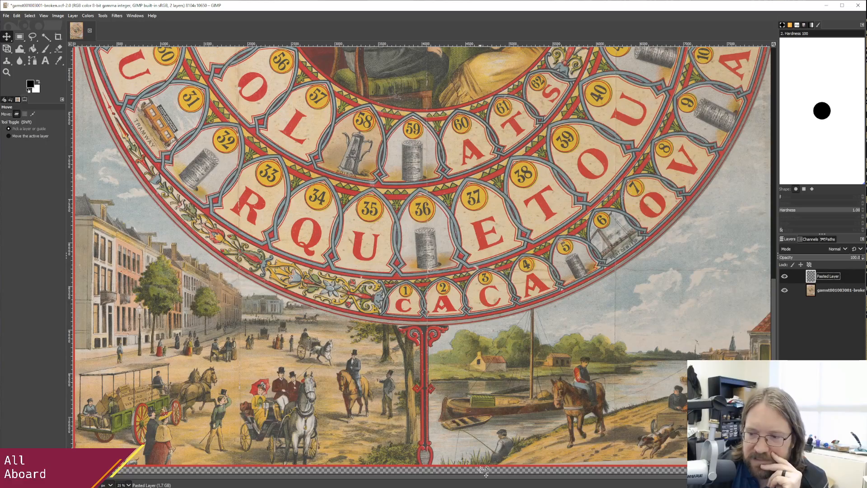
Draw a rectangular selection about 8232 × 5260 px over the board's lower half, from just below the crease to the bottom edge.
scroll(484, 433, "up", 10)
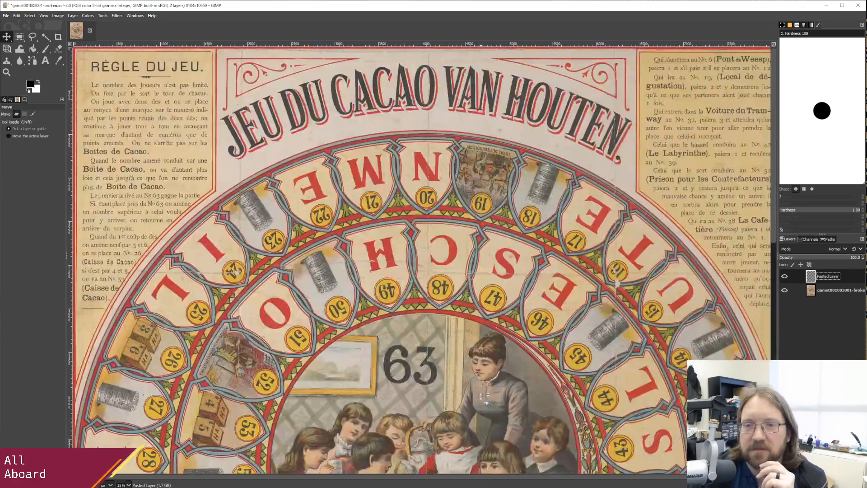
scroll(484, 396, "down", 10)
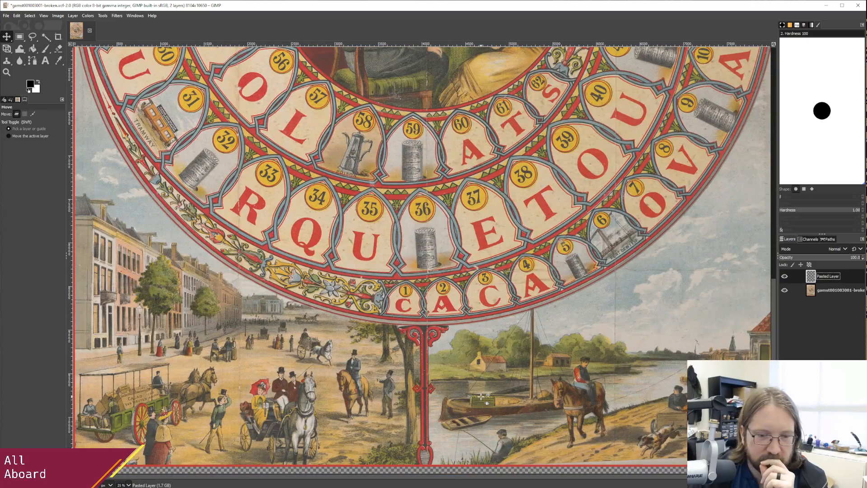
scroll(484, 396, "up", 5)
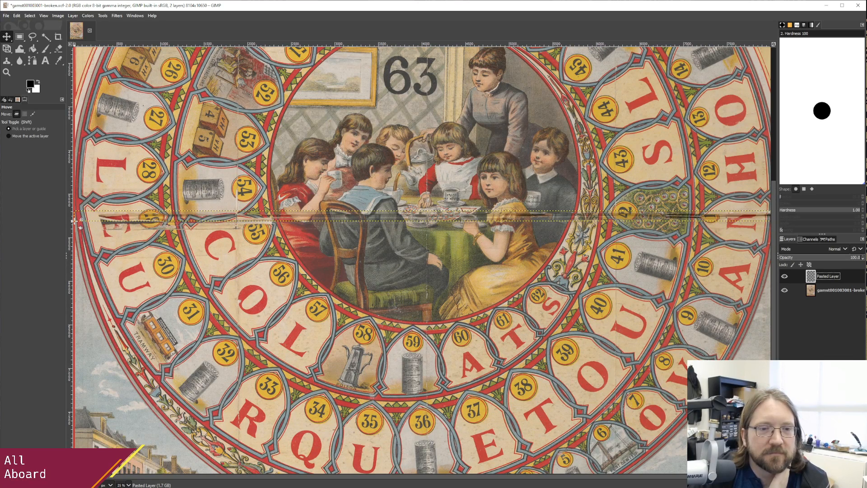
left_click(19, 37)
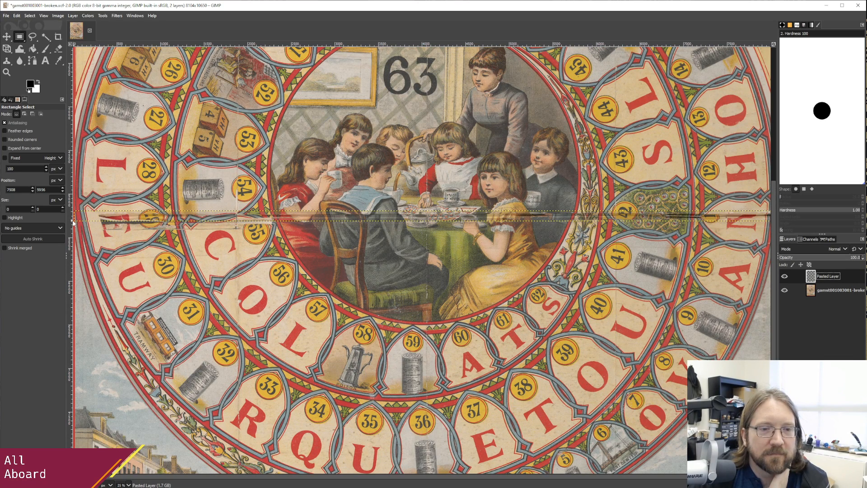
left_click_drag(74, 221, 786, 461)
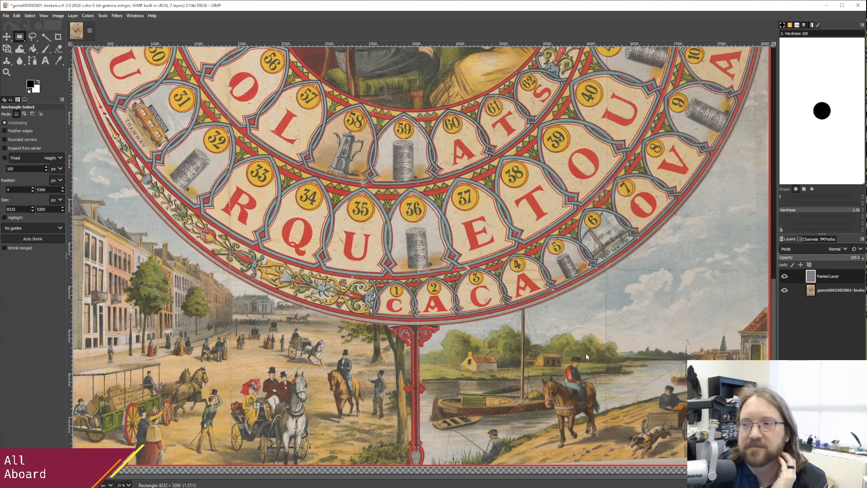
Try to cut the selected area and paste it as a new layer in place above the scan layer.
scroll(586, 353, "up", 3)
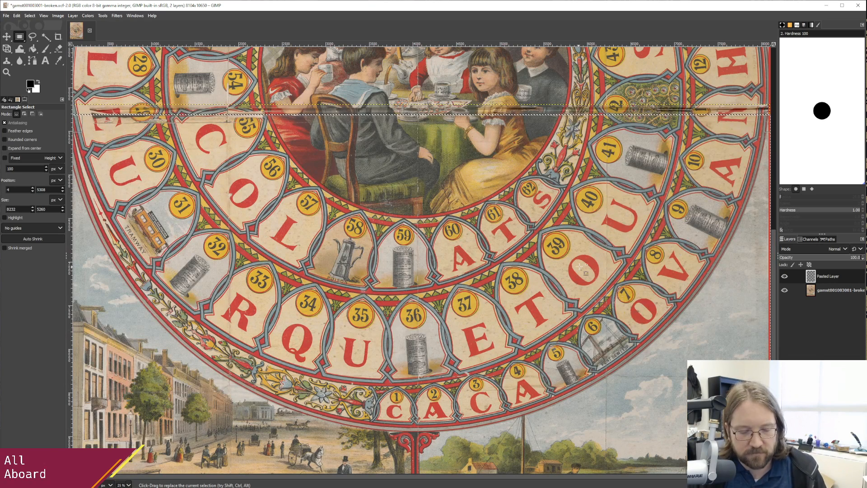
key("ctrl+x")
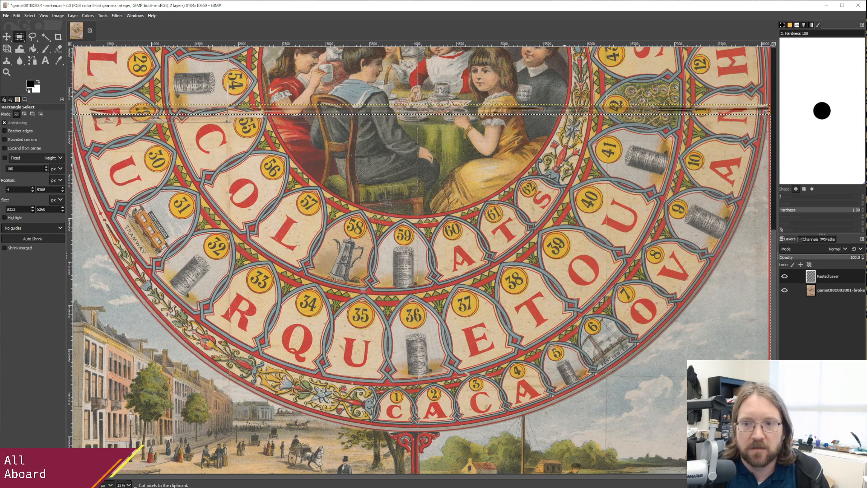
left_click(6, 36)
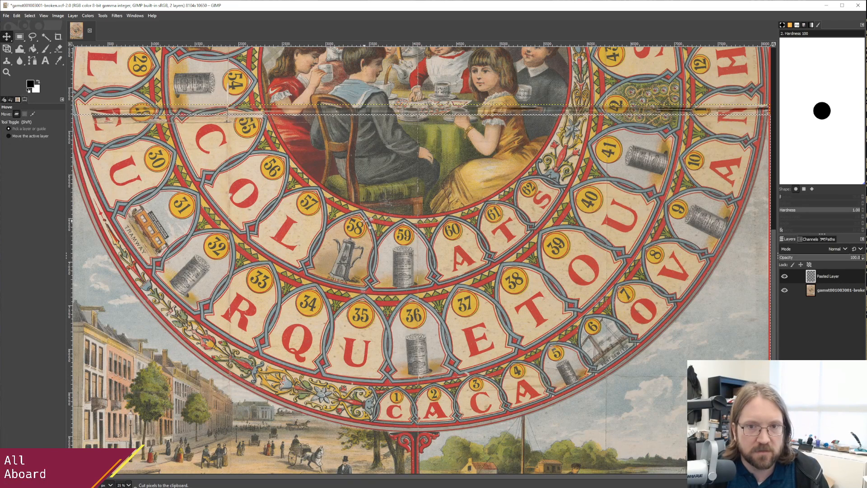
left_click(826, 290)
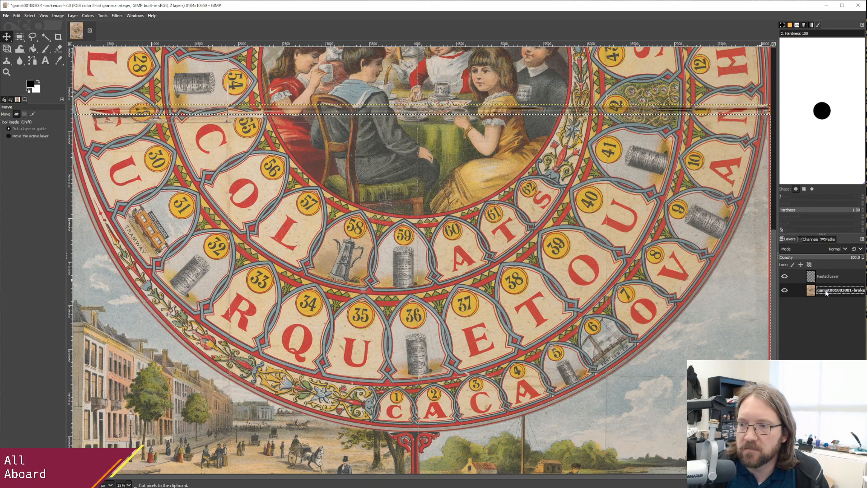
left_click(17, 16)
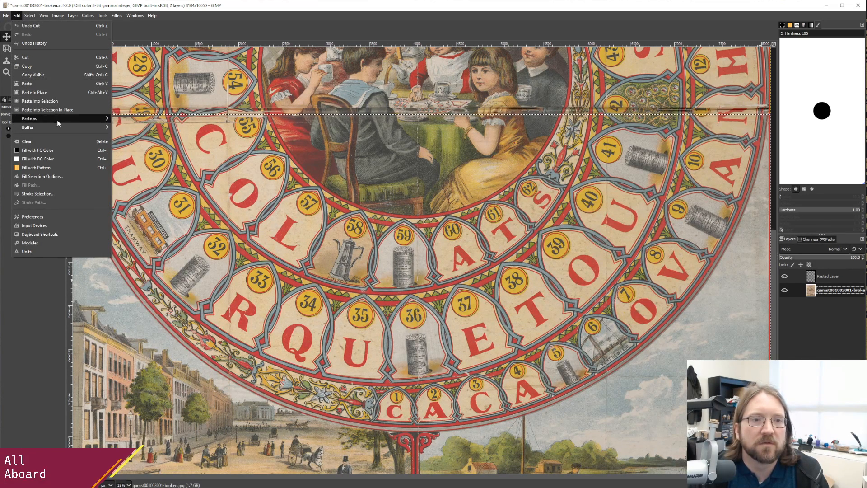
mouse_move(60, 120)
left_click(131, 127)
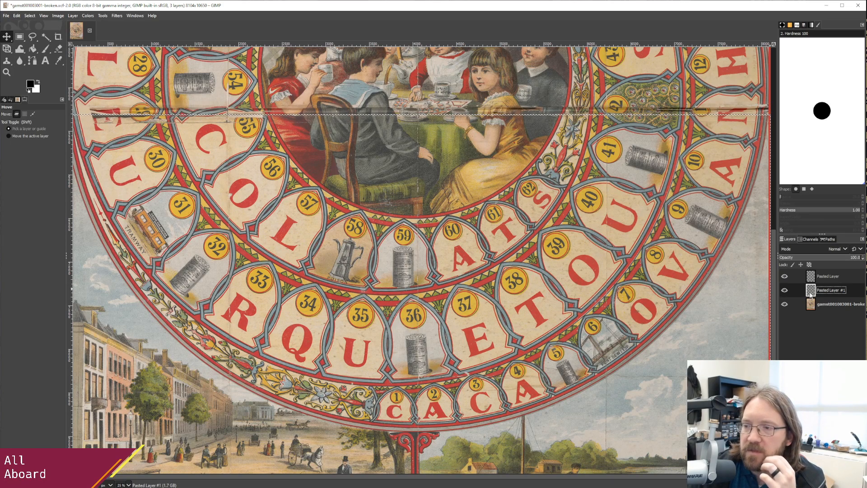
Toggle the visibility of the three layers to check what the newly pasted layer contains.
left_click(784, 303)
left_click(785, 276)
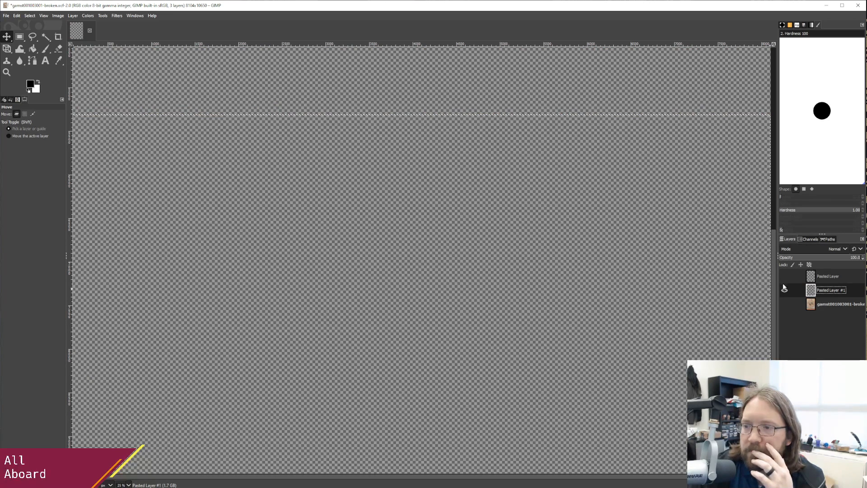
left_click(785, 276)
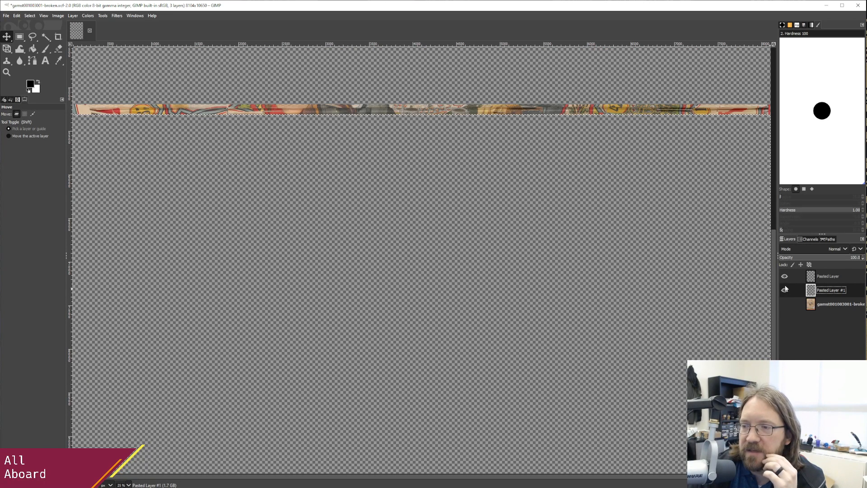
left_click(785, 275)
left_click(785, 276)
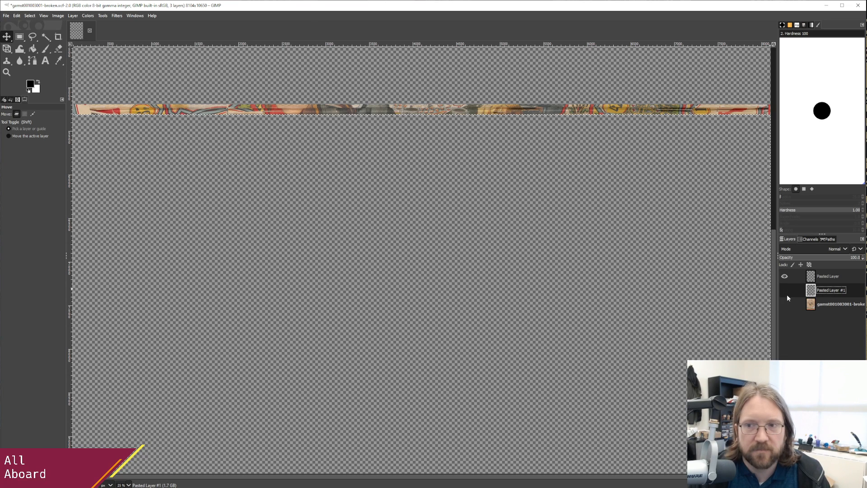
left_click(788, 291, "shift")
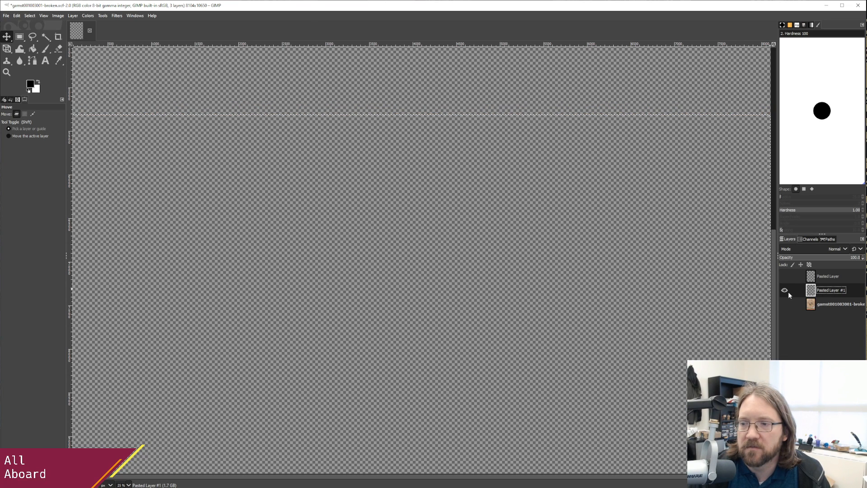
left_click(788, 291, "shift")
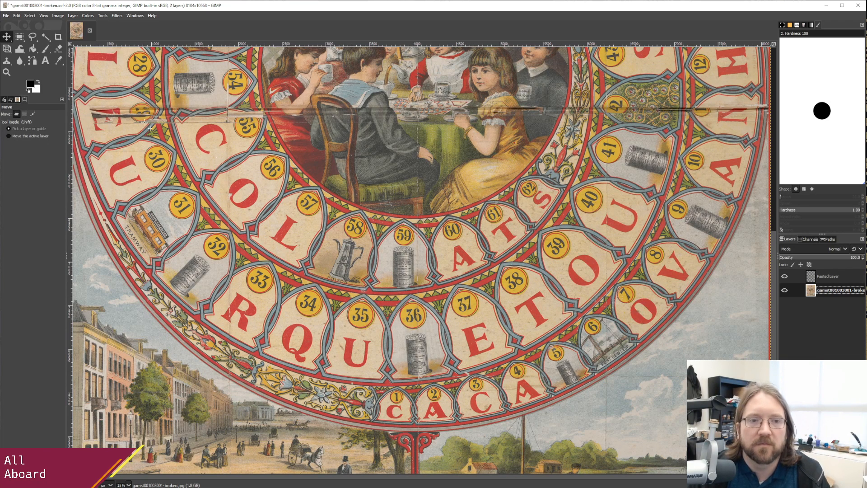
Undo the cut and paste, restoring the enlarged canvas and the lower-half selection through redo.
left_click(16, 15)
left_click(26, 36)
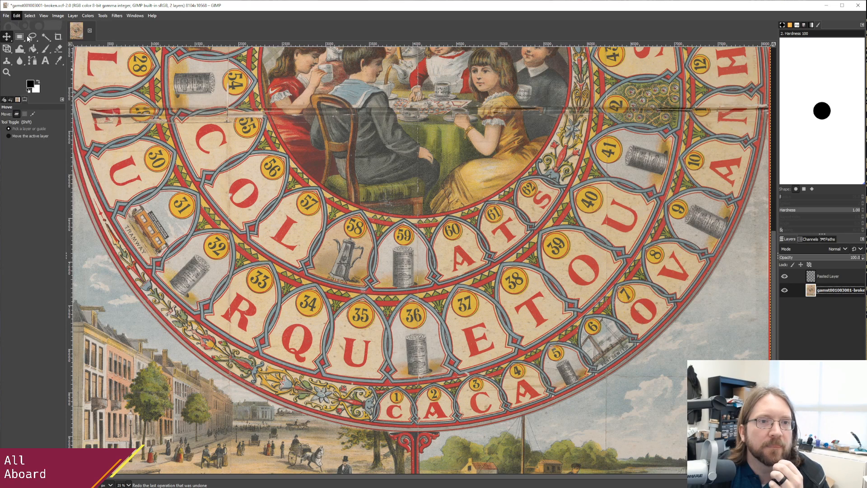
left_click(25, 17)
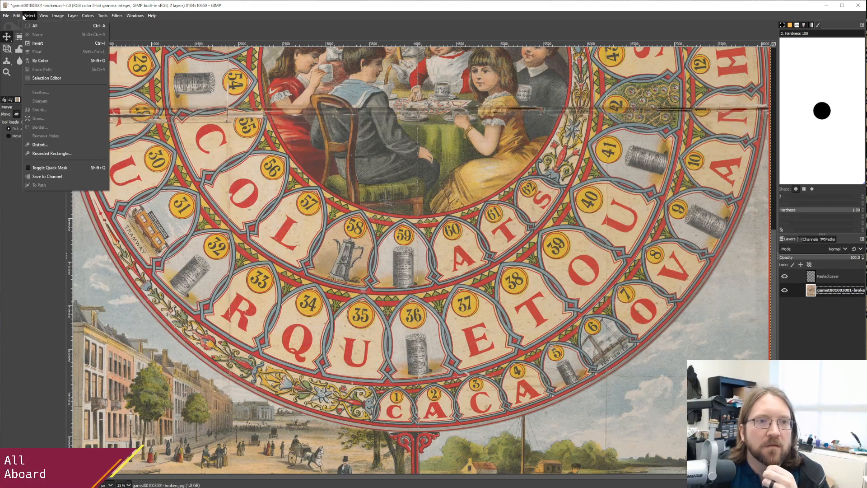
left_click(30, 36)
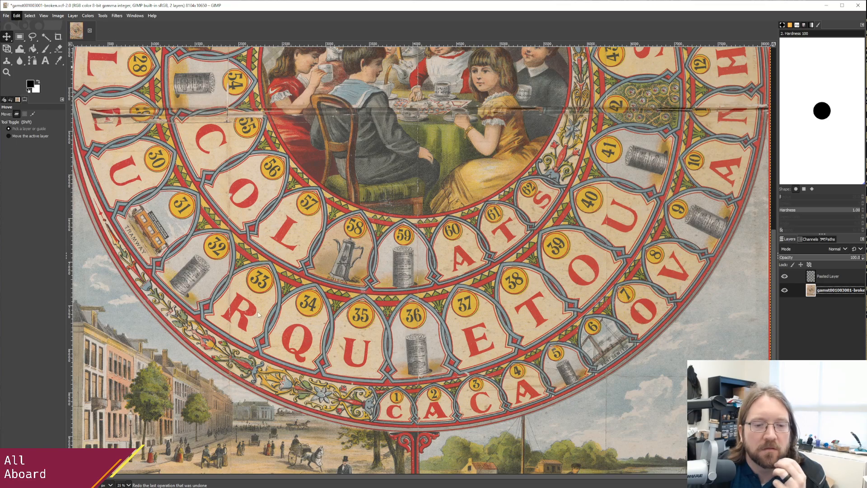
Copy the selected lower half from the scan layer and paste it as a new layer in place.
scroll(259, 314, "up", 2)
scroll(172, 148, "down", 3)
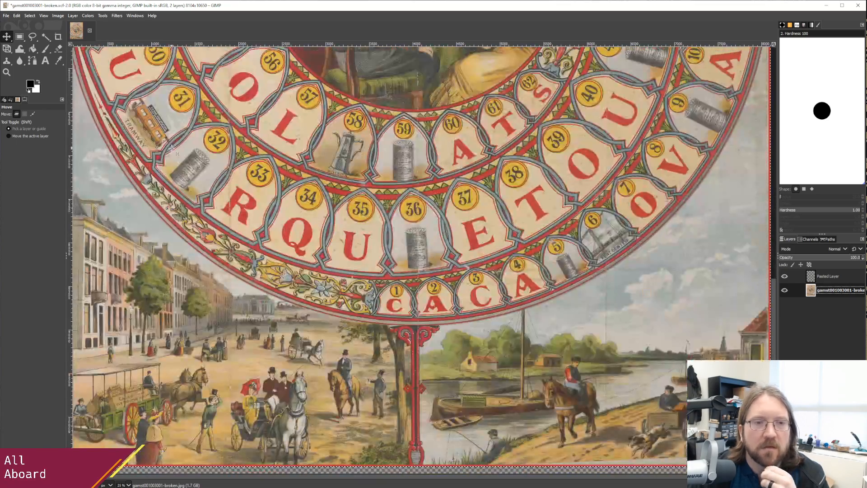
scroll(172, 147, "up", 3)
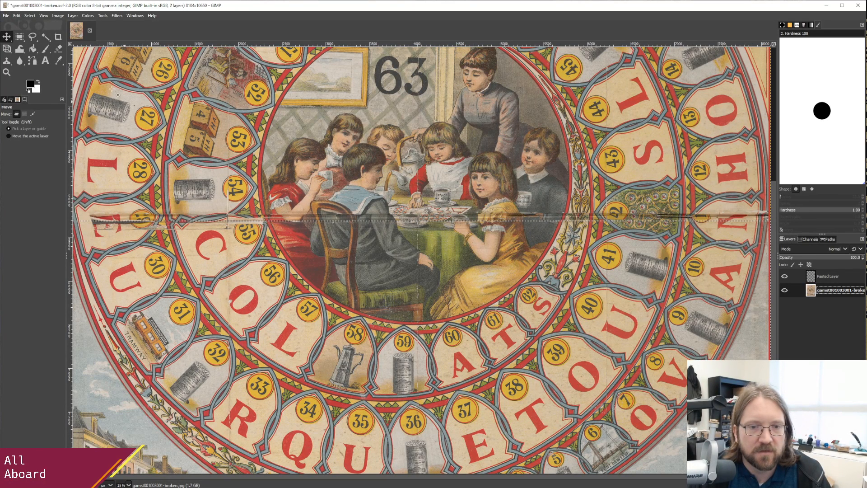
left_click(18, 16)
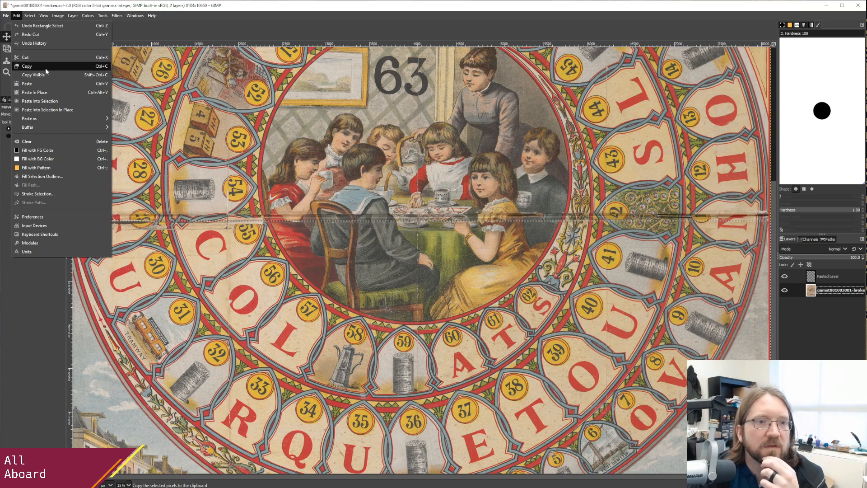
left_click(45, 68)
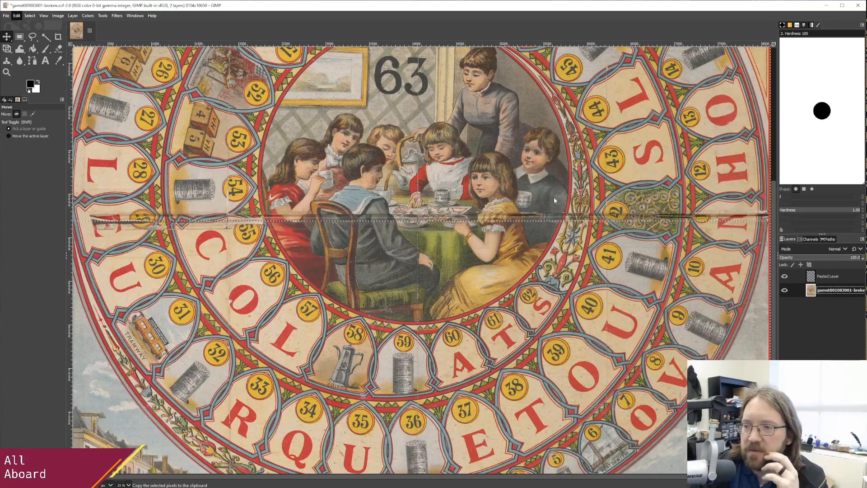
left_click(20, 16)
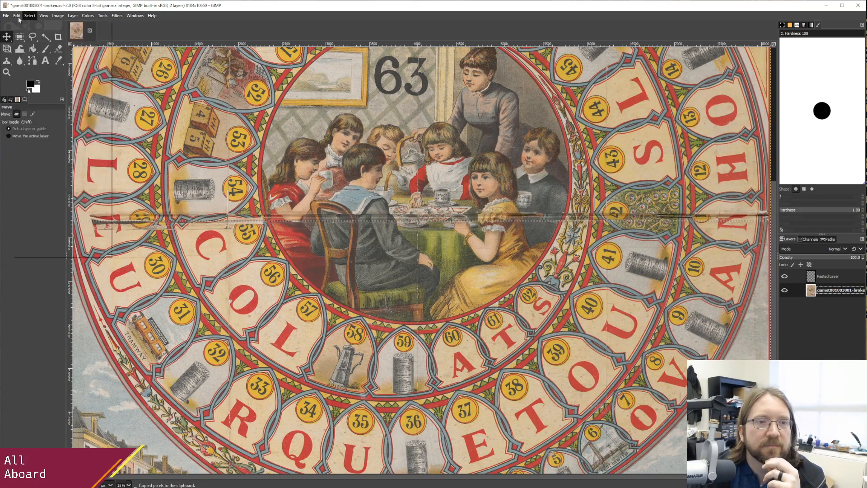
mouse_move(61, 119)
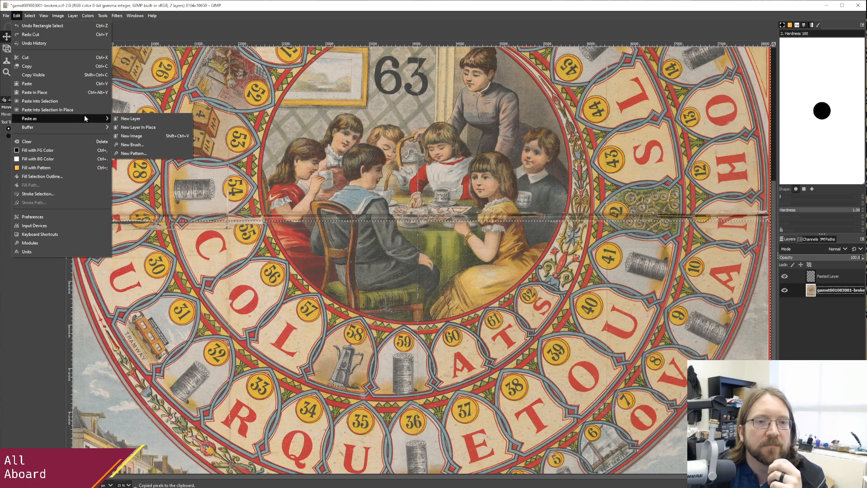
left_click(141, 127)
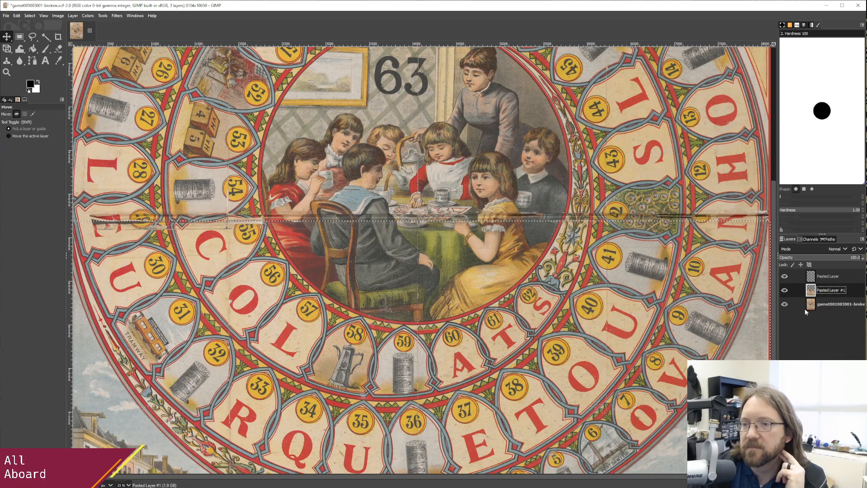
Hide the original scan layer to isolate the copied lower half and the crease strip.
left_click(785, 277)
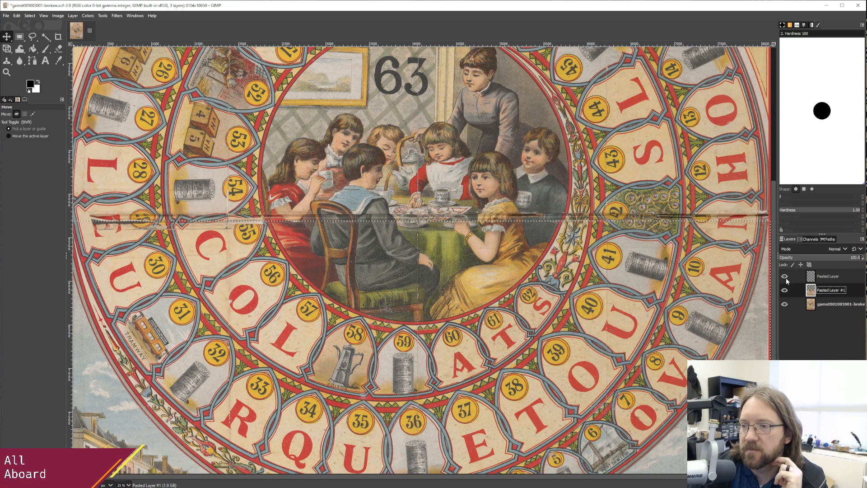
left_click(785, 279)
left_click(784, 304)
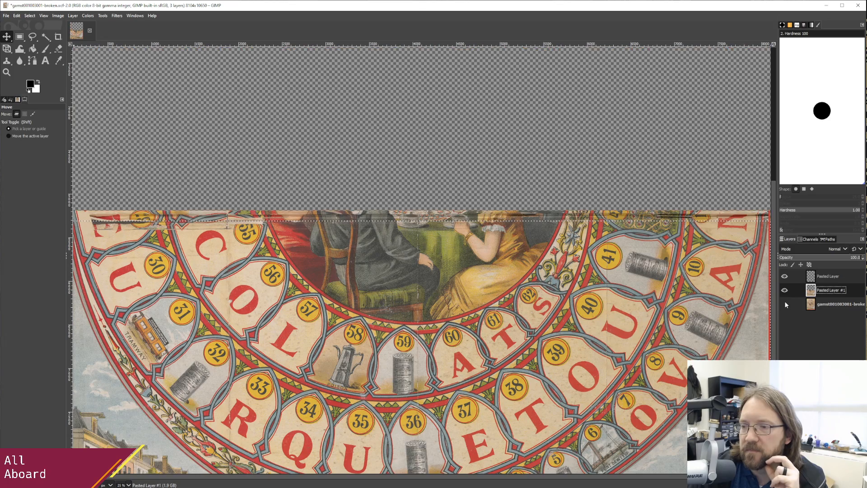
Move the pasted lower-half layer downward on the canvas.
scroll(768, 313, "down", 5)
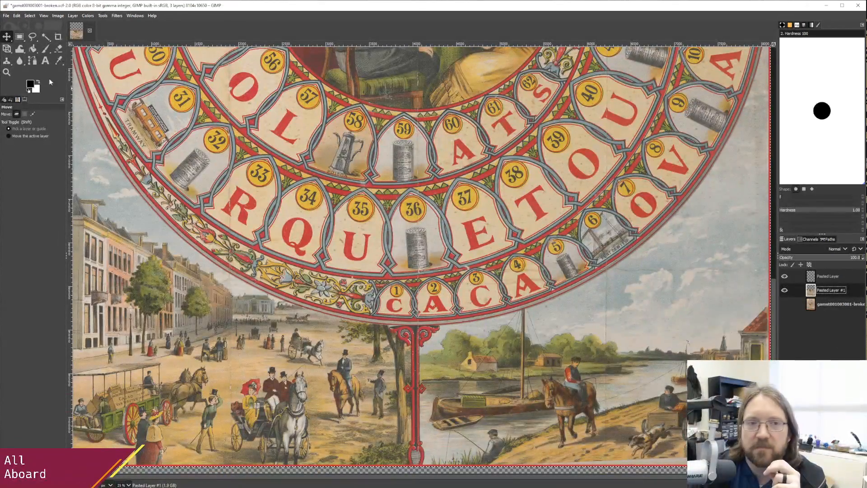
left_click(334, 181)
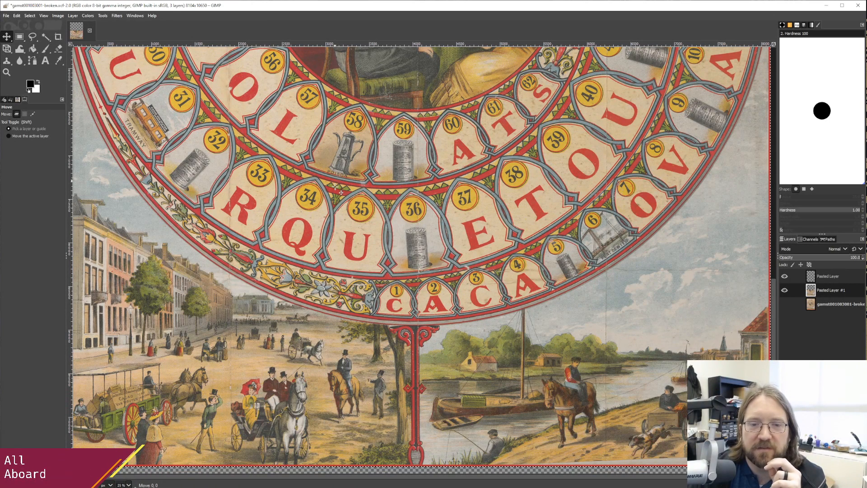
left_click_drag(388, 240, 426, 257)
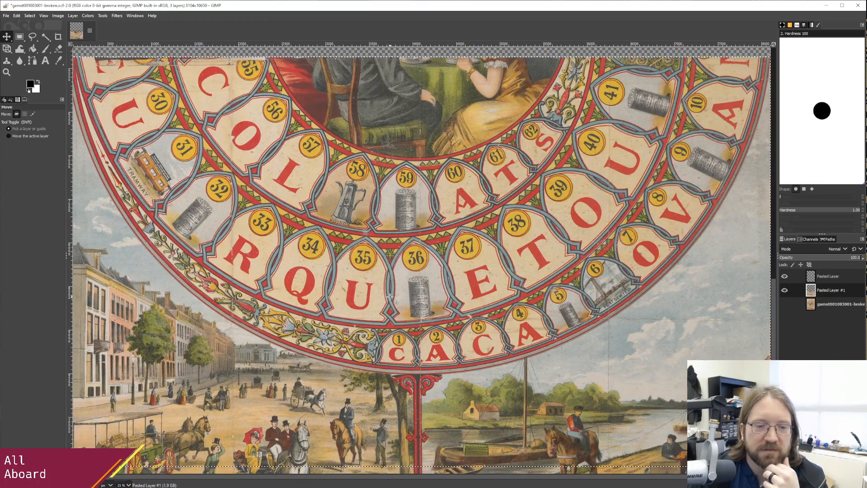
Reposition the lower-half layer vertically so its bottom border sits at the lower edge of the canvas.
left_click_drag(391, 297, 391, 283)
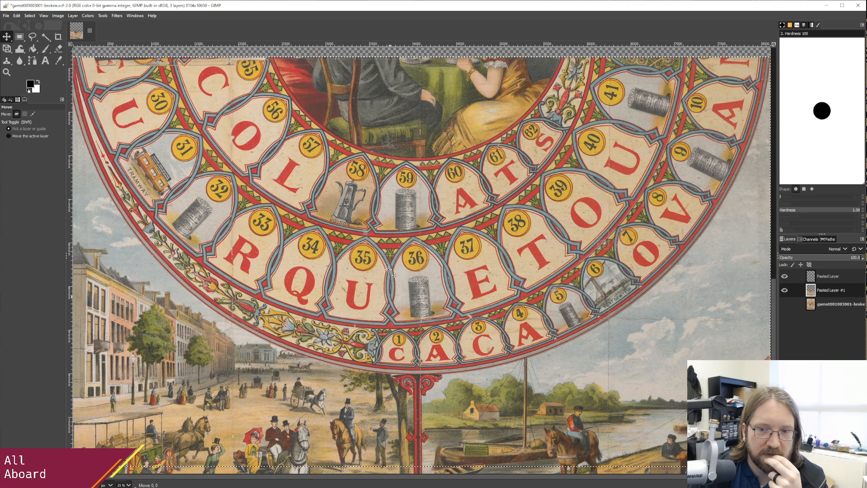
left_click_drag(388, 269, 387, 232)
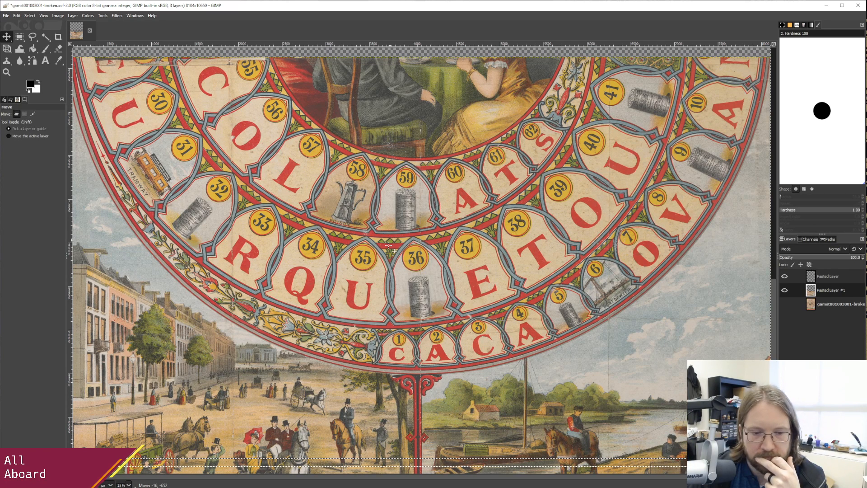
scroll(388, 247, "down", 3)
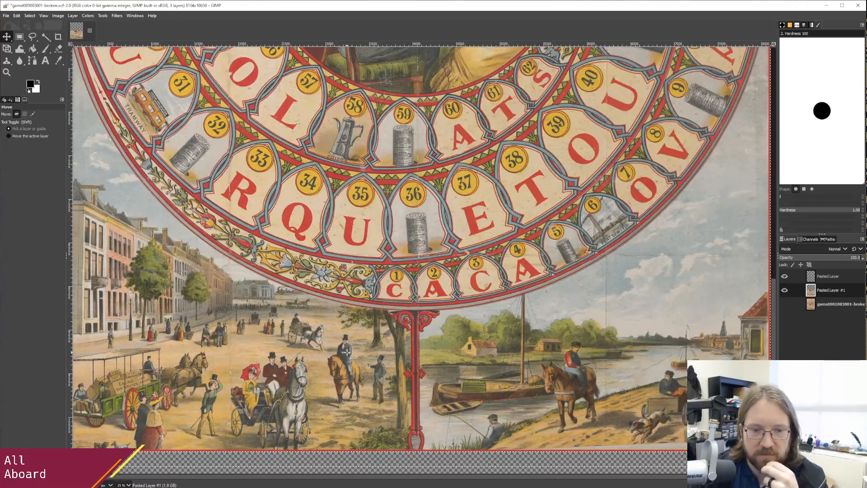
left_click(346, 352)
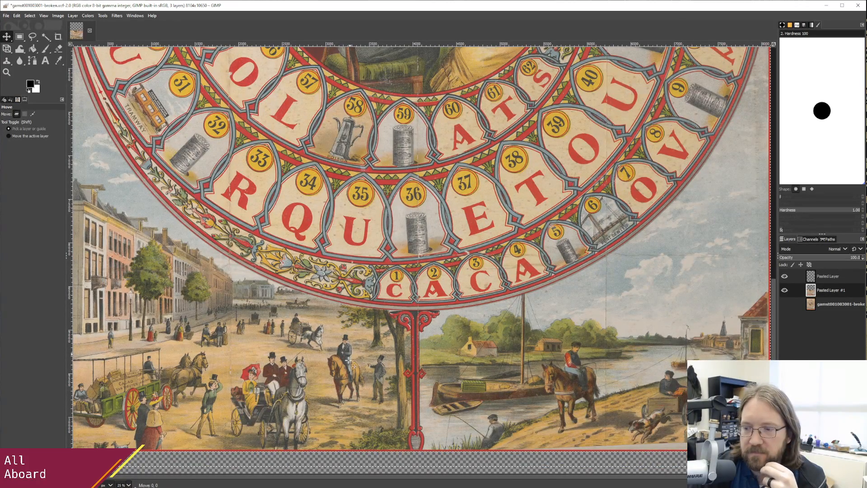
left_click_drag(354, 365, 349, 384)
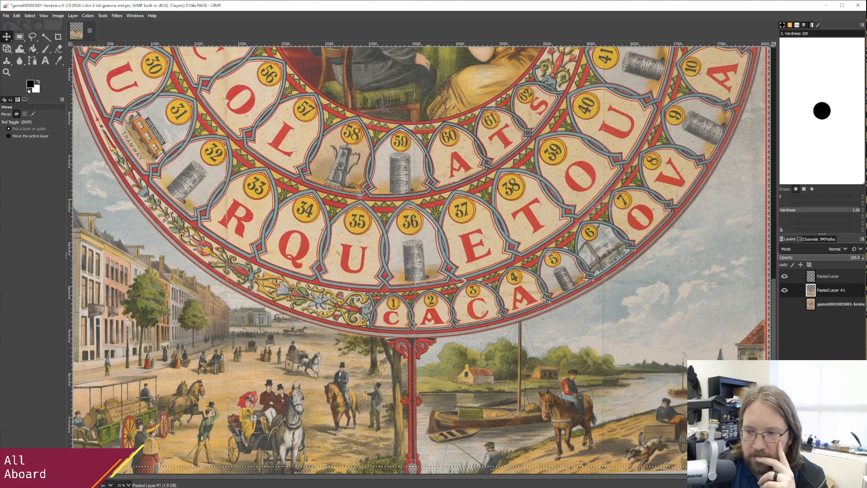
left_click_drag(467, 444, 466, 444)
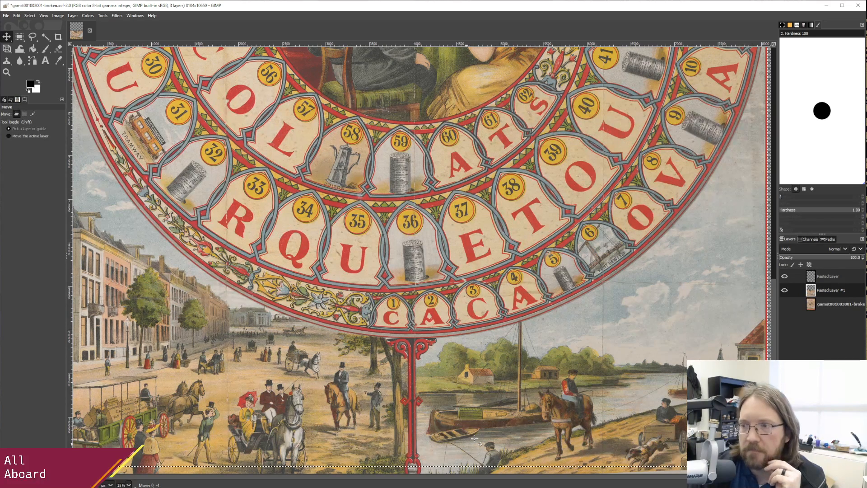
left_click_drag(475, 439, 482, 432)
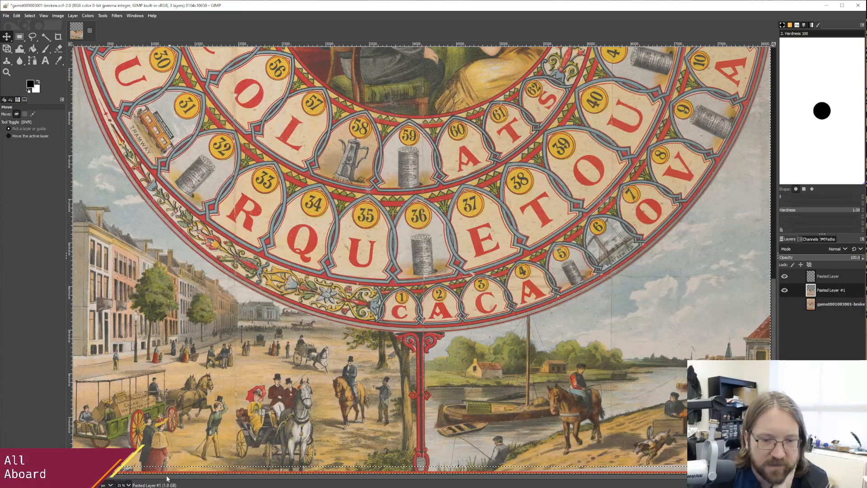
Nudge the lower-half layer leftward in large increments to line up its left border with the canvas edge.
scroll(166, 479, "left", 1)
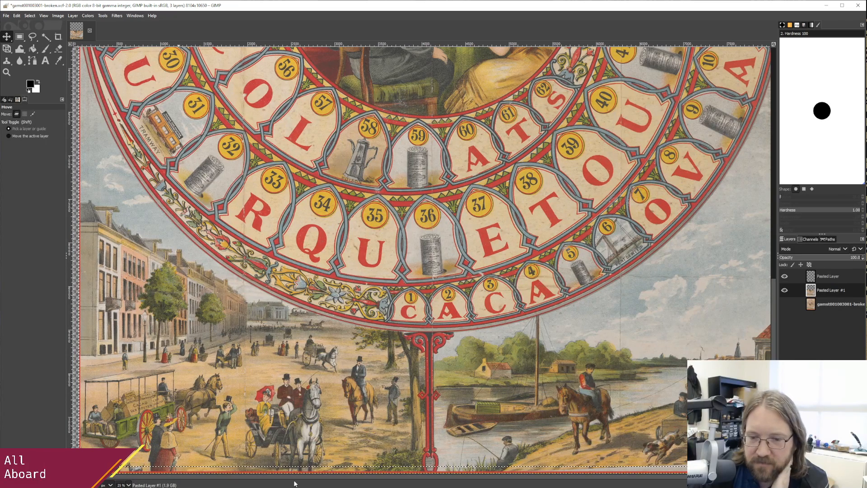
mouse_move(323, 478)
left_mouse_down()
mouse_move(393, 482)
mouse_move(309, 475)
left_mouse_up()
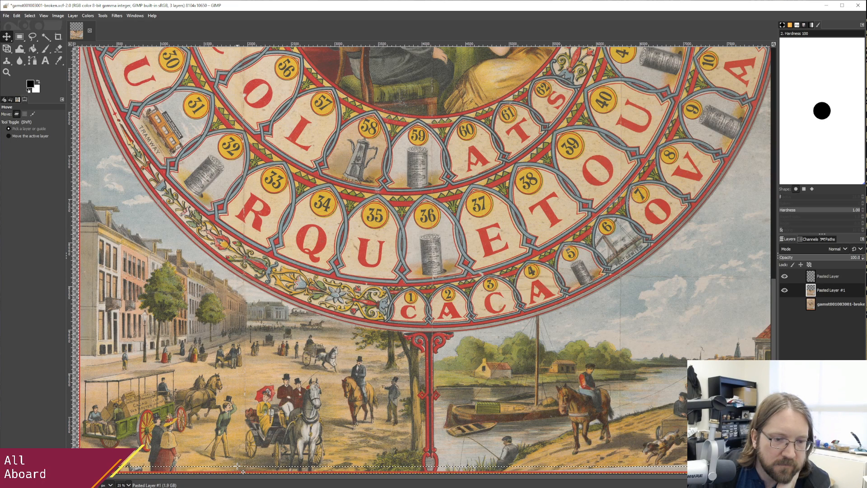
key("shift+Left")
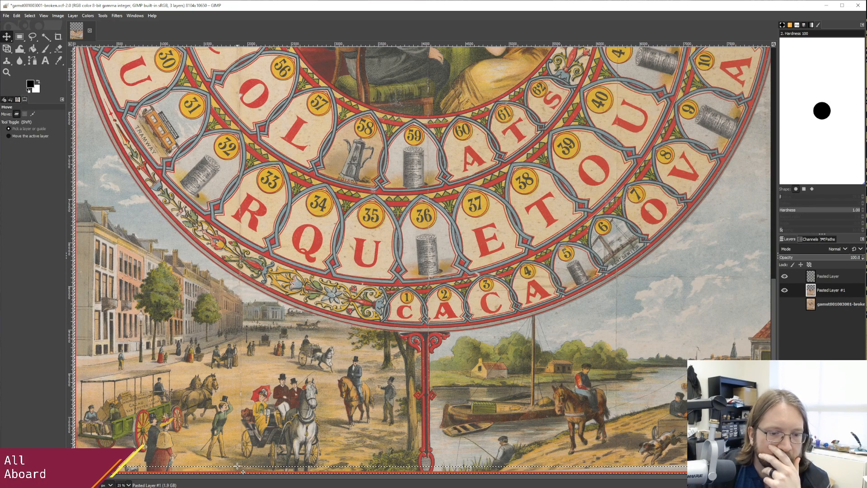
key("shift+Left")
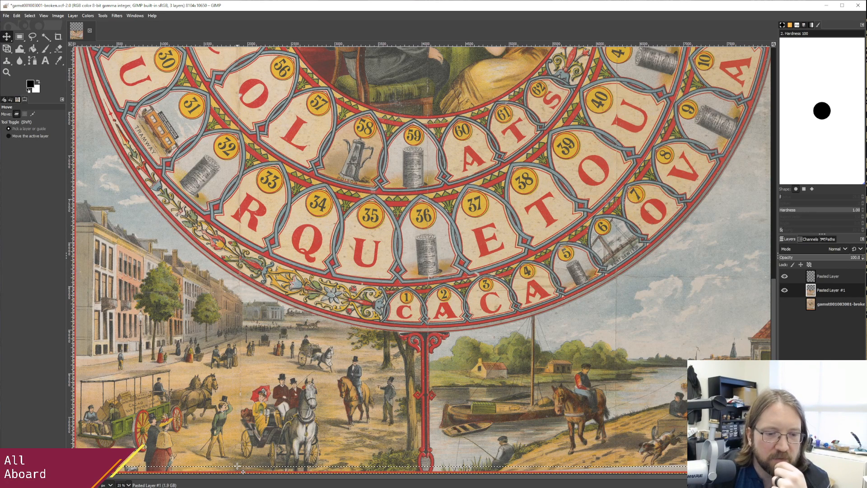
key("shift+Left")
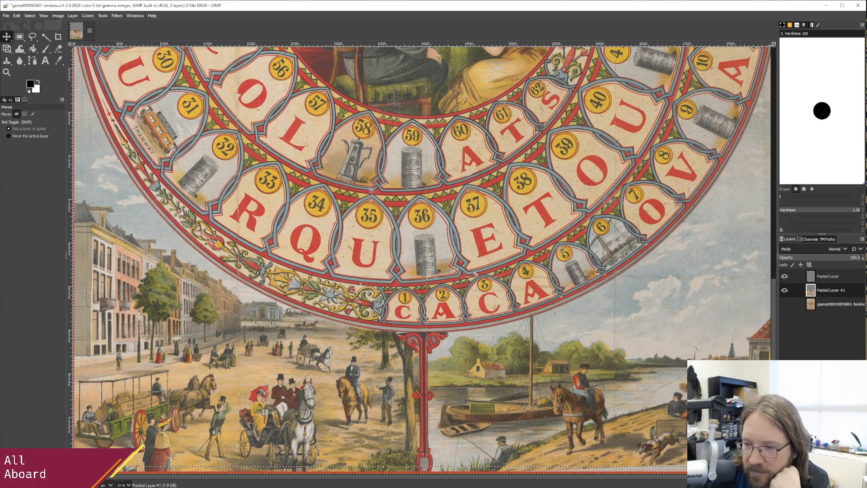
Examine the lower half's placement at the crease and along the left, right and bottom canvas edges.
scroll(420, 260, "up", 3)
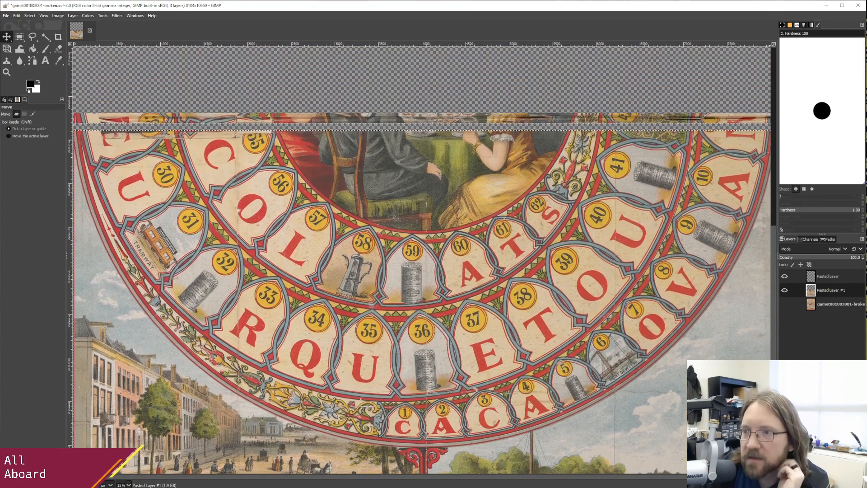
scroll(420, 260, "down", 3)
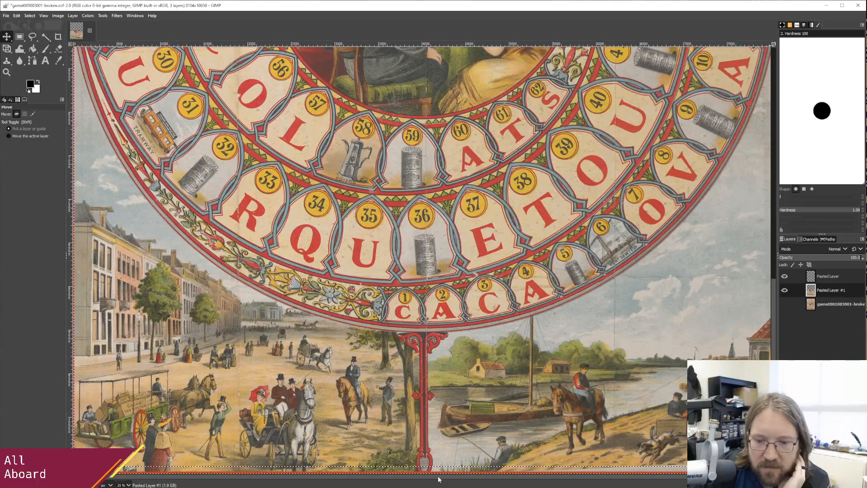
scroll(550, 486, "right", 1)
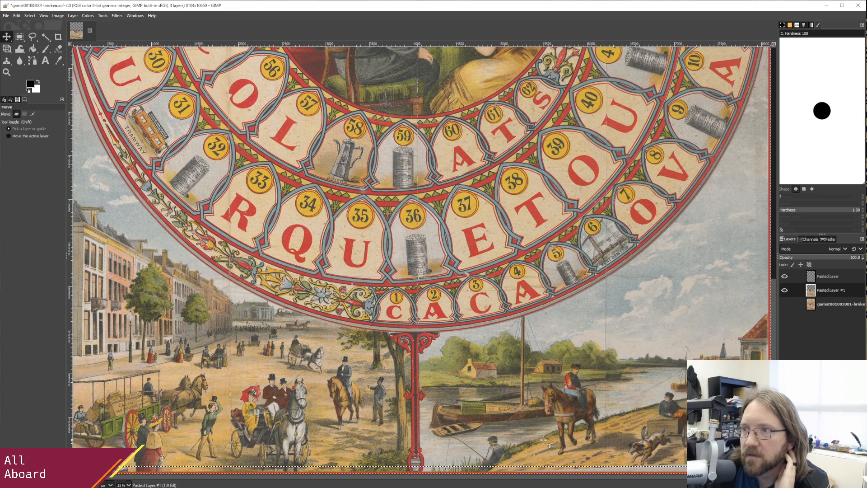
scroll(610, 481, "left", 1)
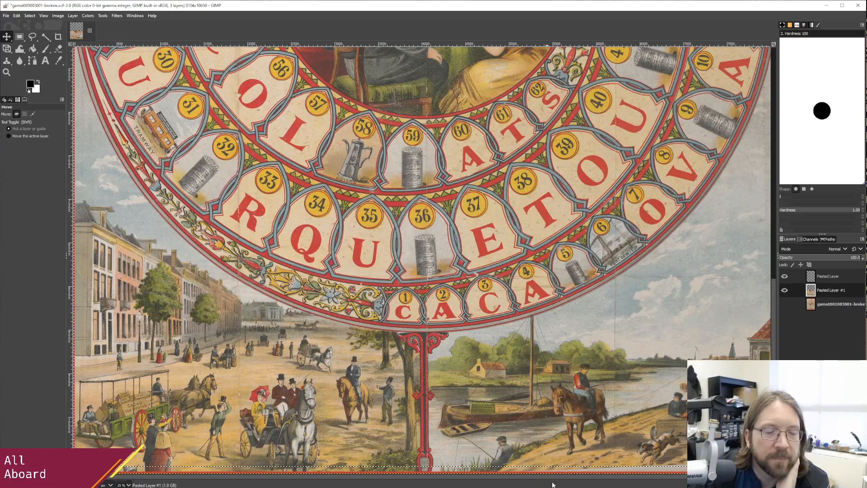
scroll(631, 485, "right", 1)
scroll(631, 486, "right", 1)
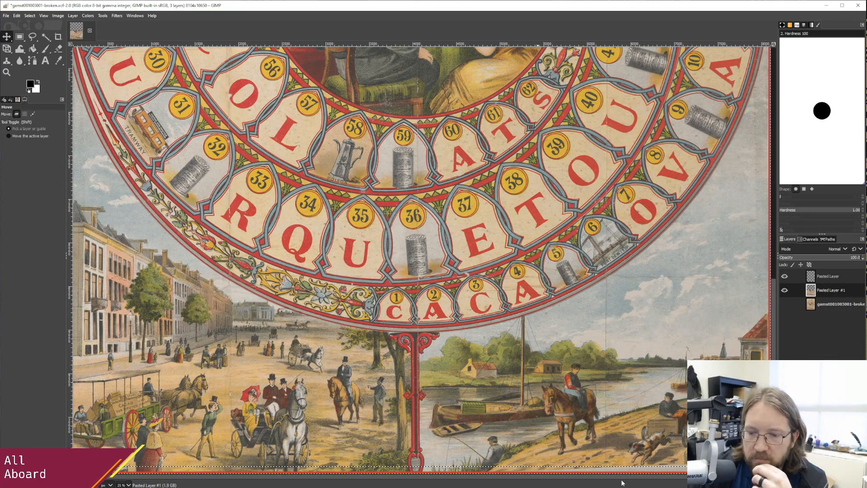
left_click_drag(621, 481, 562, 485)
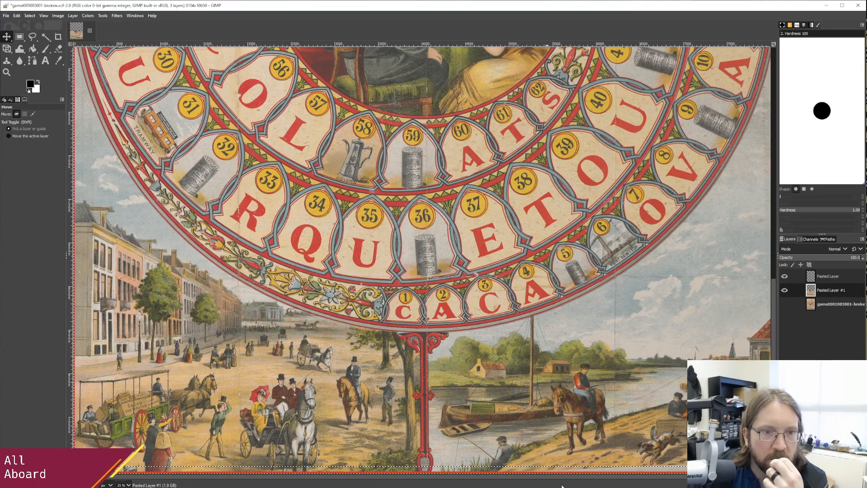
scroll(525, 423, "up", 12)
left_click(784, 276)
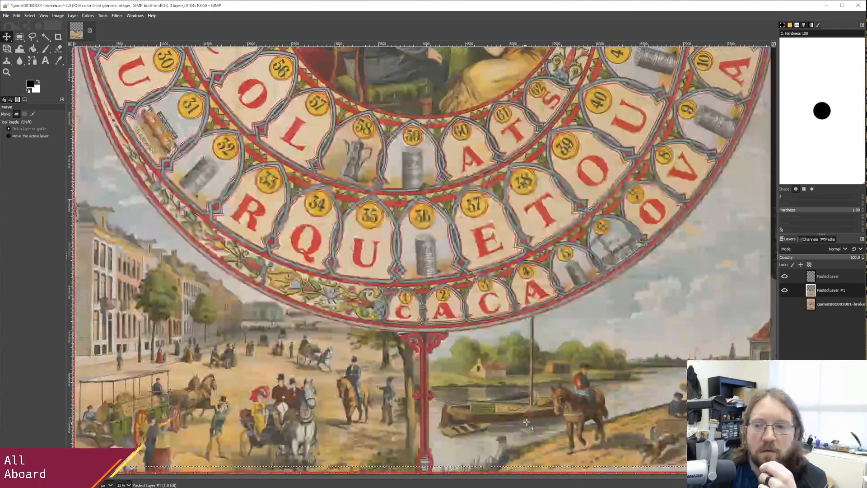
left_click(784, 276)
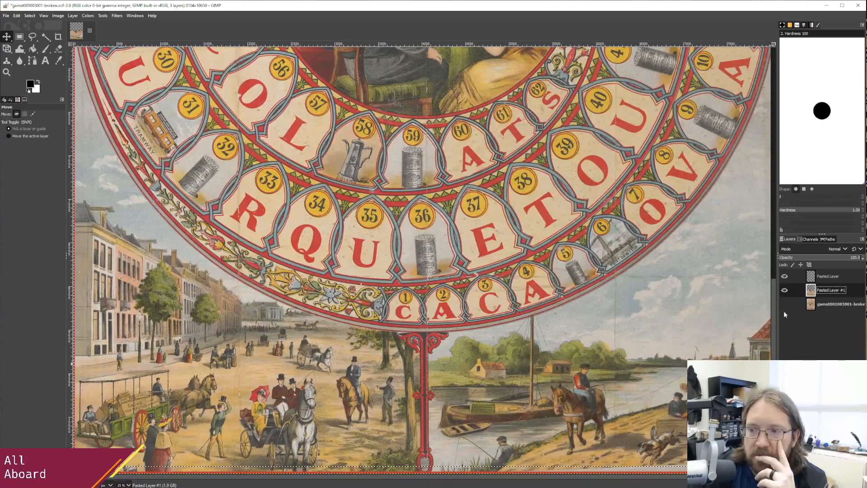
Show the original scan temporarily and inspect how the relocated lower half meets the upper half across the crease.
left_click(784, 305)
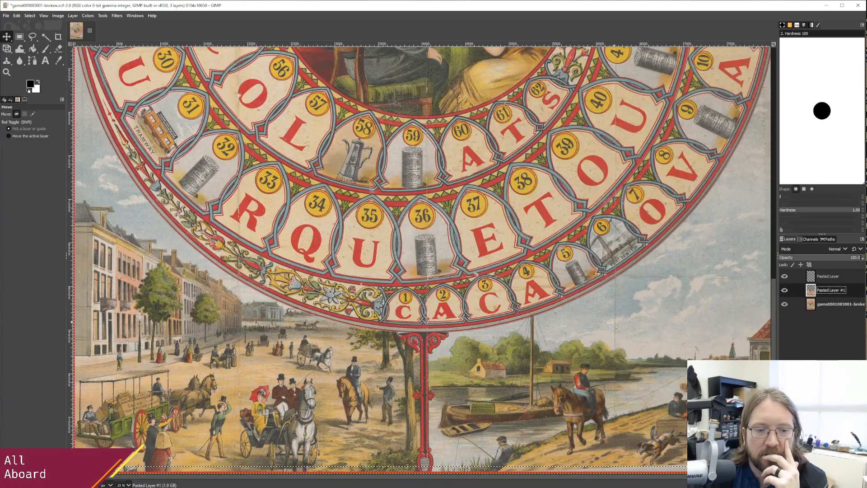
scroll(588, 334, "up", 10)
scroll(587, 334, "down", 3)
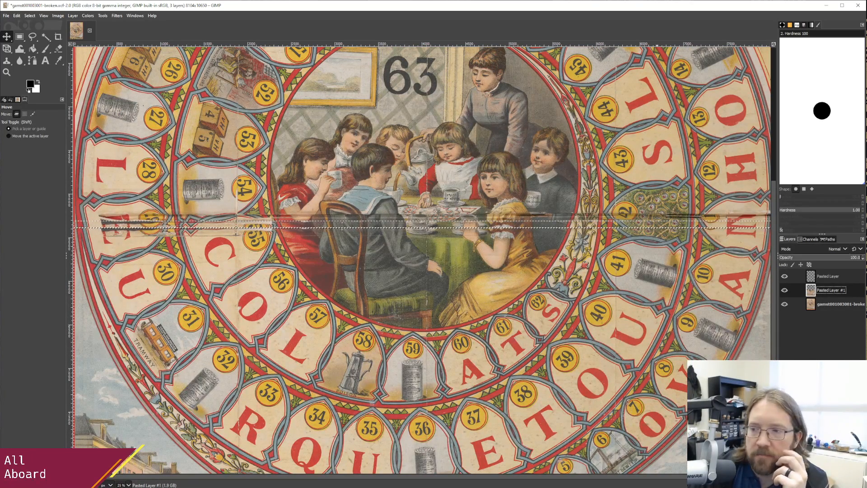
left_click_drag(556, 477, 612, 472)
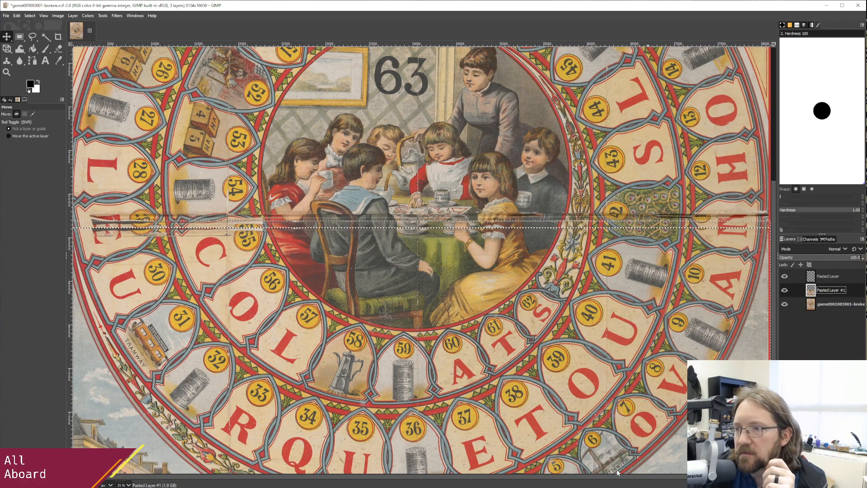
left_click_drag(592, 475, 487, 475)
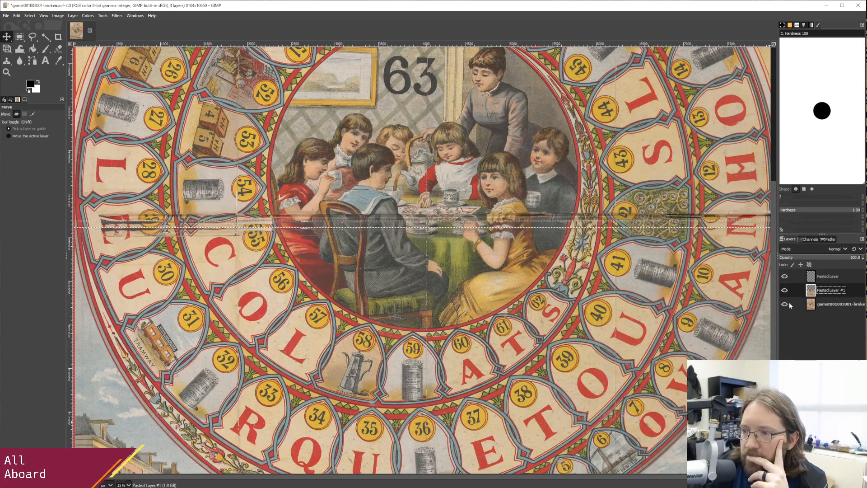
left_click(785, 277)
left_click(785, 276)
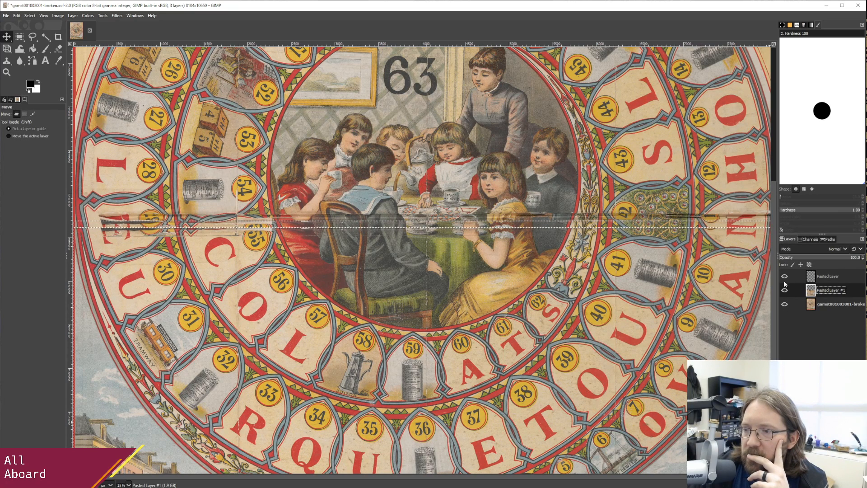
left_click(786, 306)
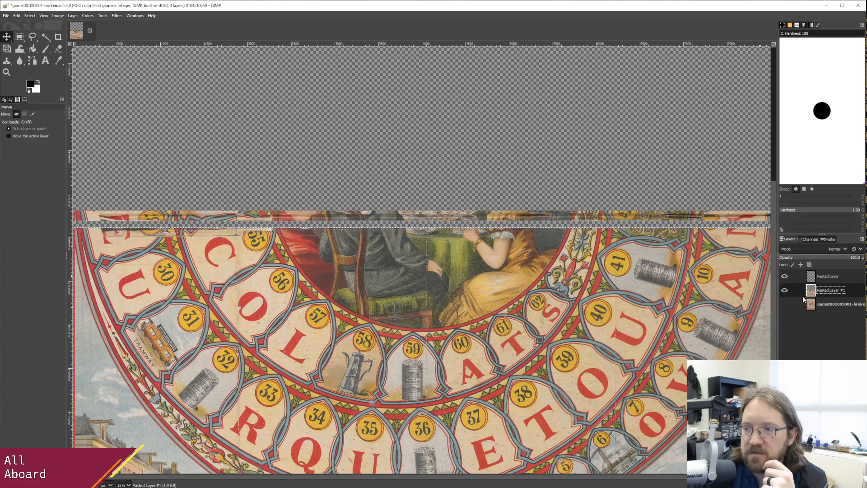
Select the crease-strip layer and compare the seam with the original scan layer shown and hidden.
left_click(832, 278)
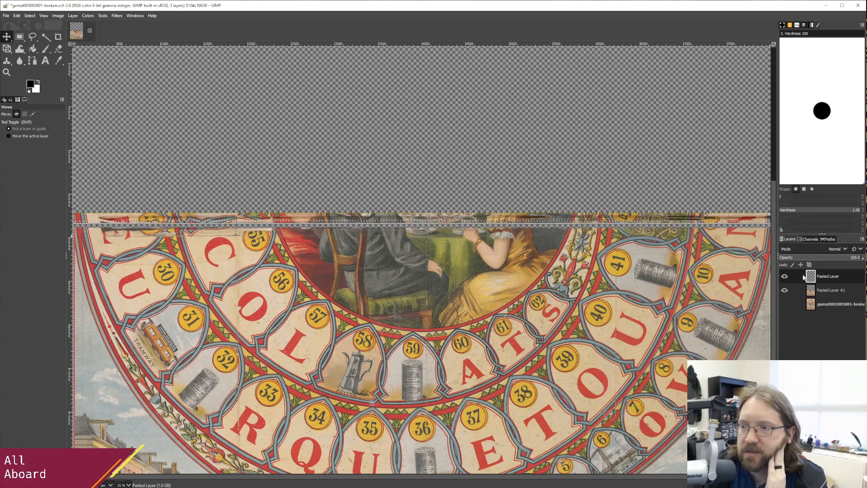
left_click(785, 303)
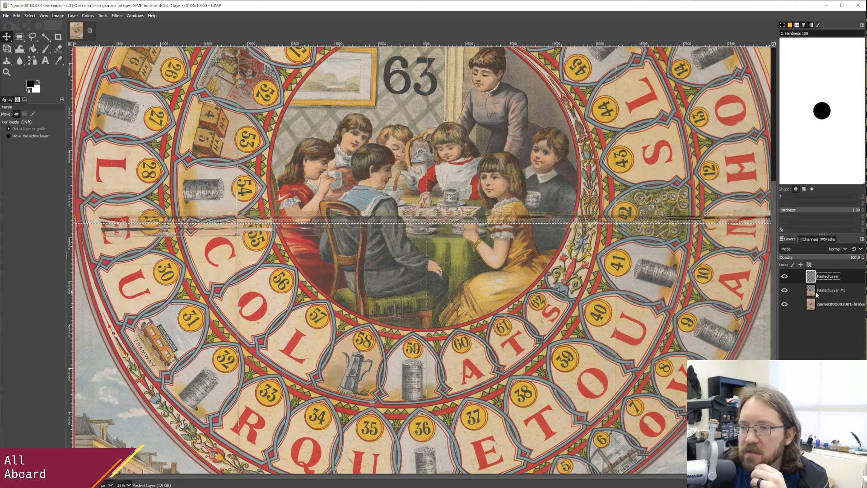
left_click(784, 303)
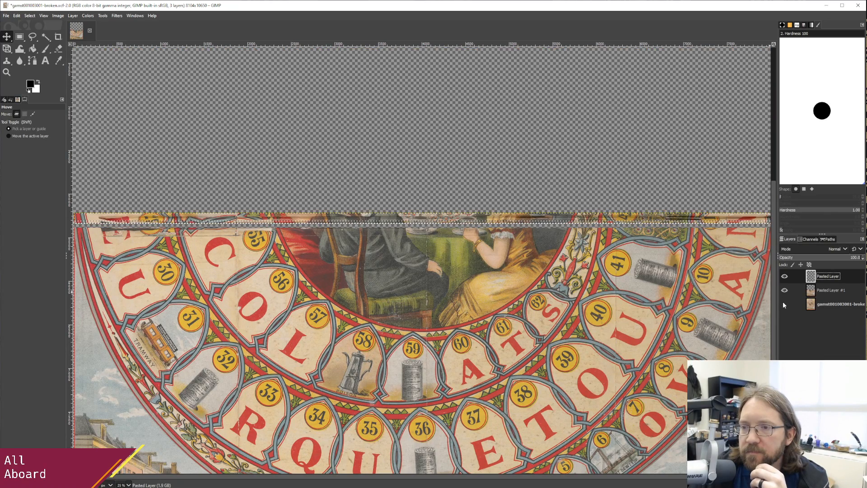
left_click(784, 304)
left_click(784, 304)
left_click(783, 303)
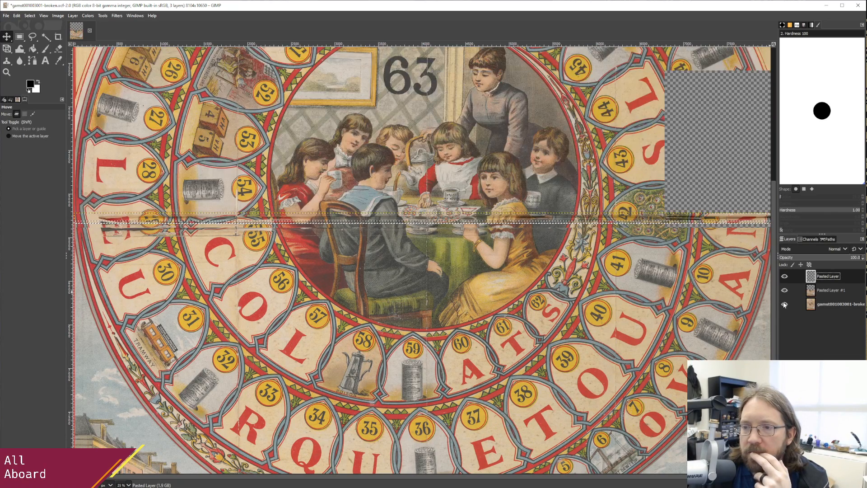
left_click(783, 303)
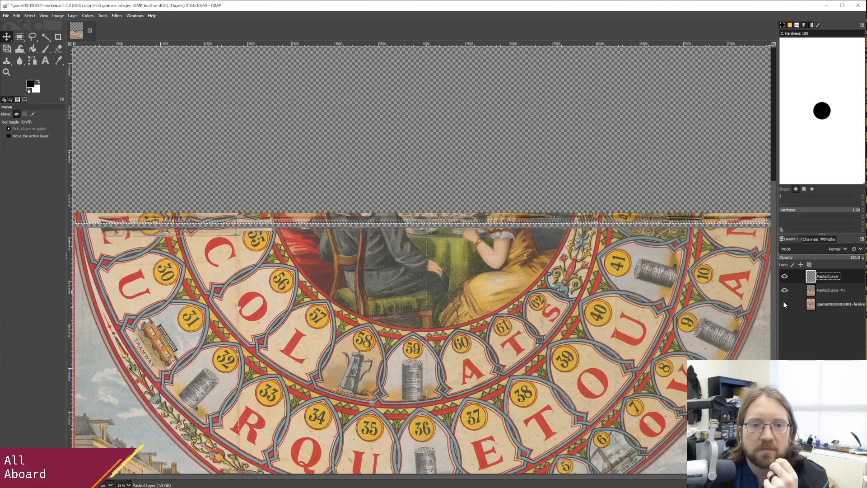
Clear the current selection and make the crease-strip layer the active layer.
left_click(58, 16)
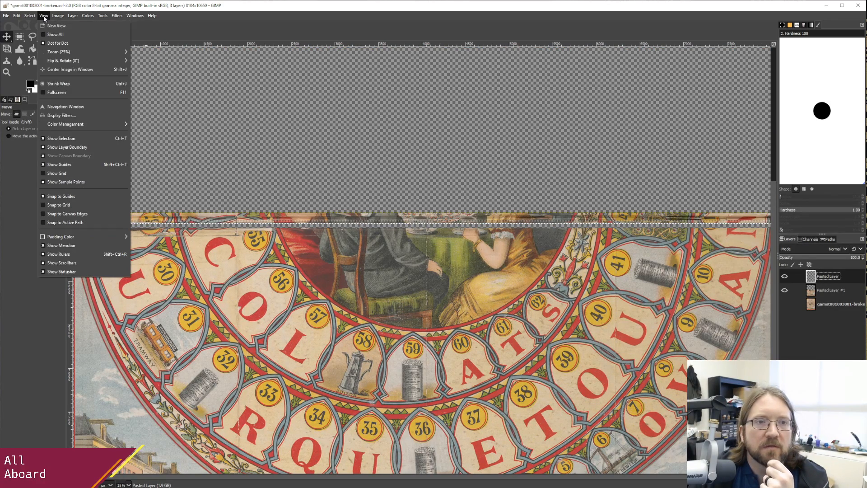
mouse_move(29, 15)
left_click(34, 36)
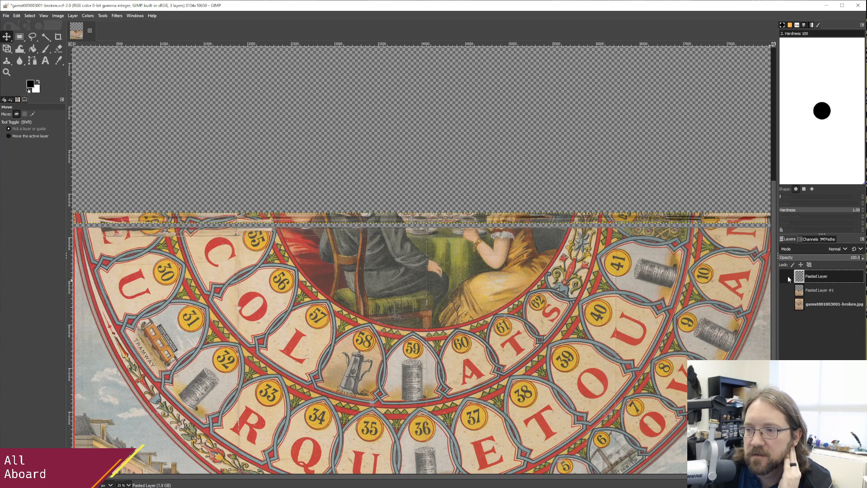
left_click(810, 290)
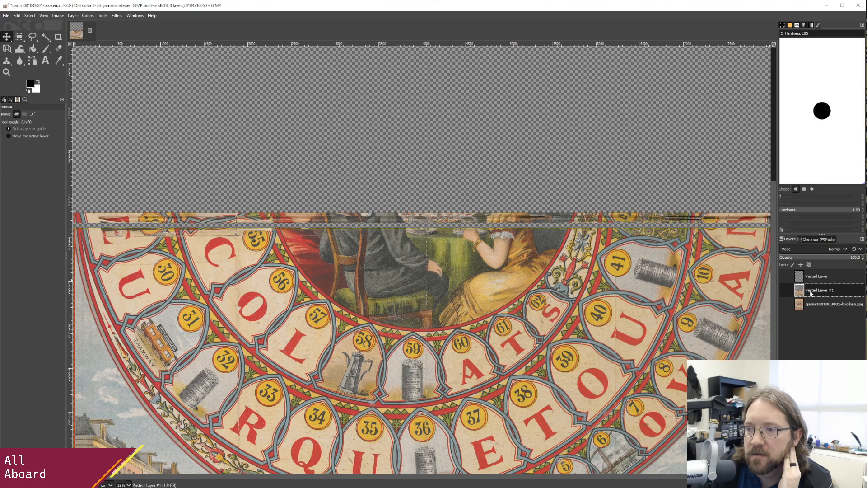
left_click(814, 278)
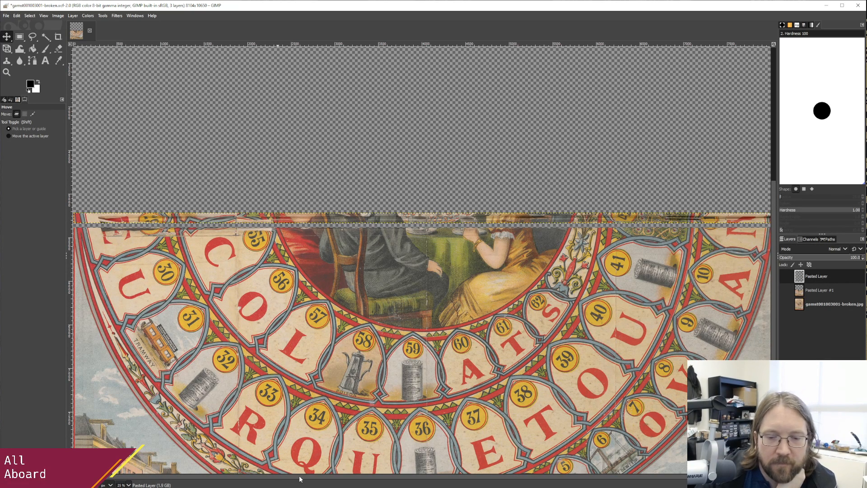
scroll(387, 483, "right", 1)
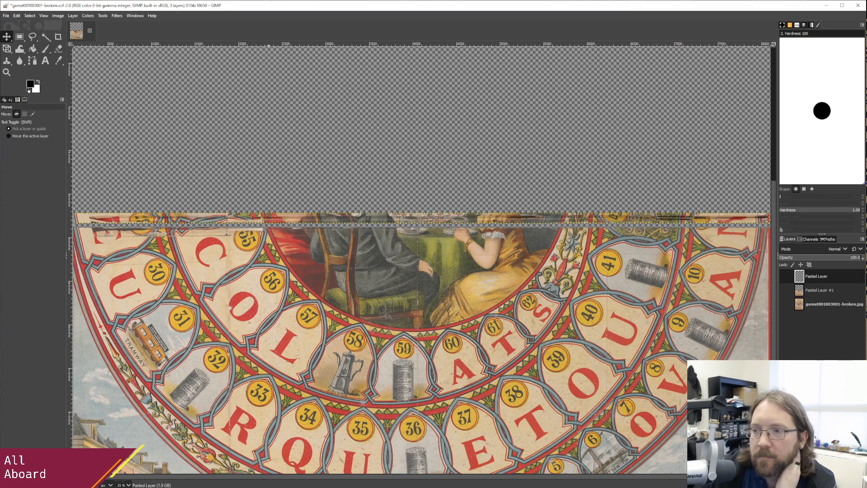
scroll(186, 484, "left", 1)
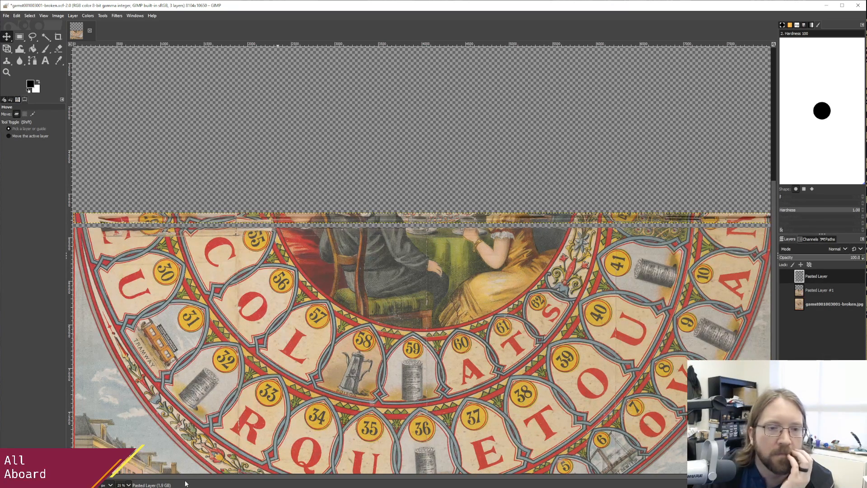
scroll(271, 480, "right", 1)
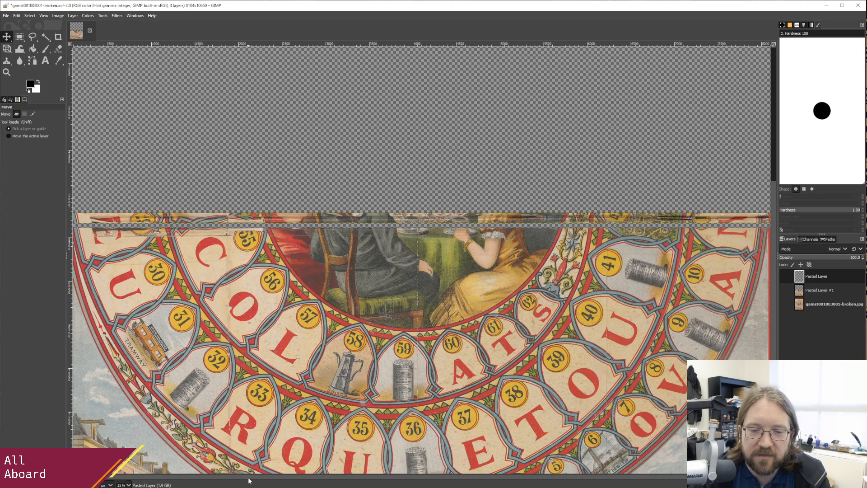
scroll(248, 479, "left", 1)
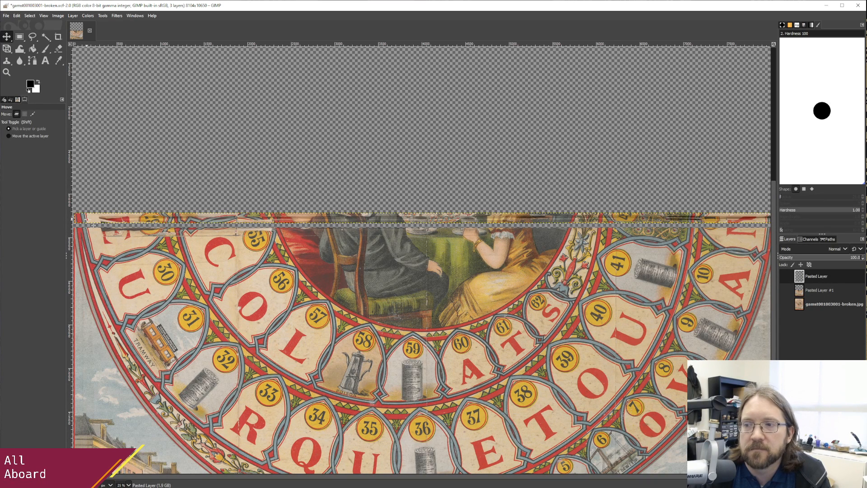
left_click_drag(351, 477, 289, 472)
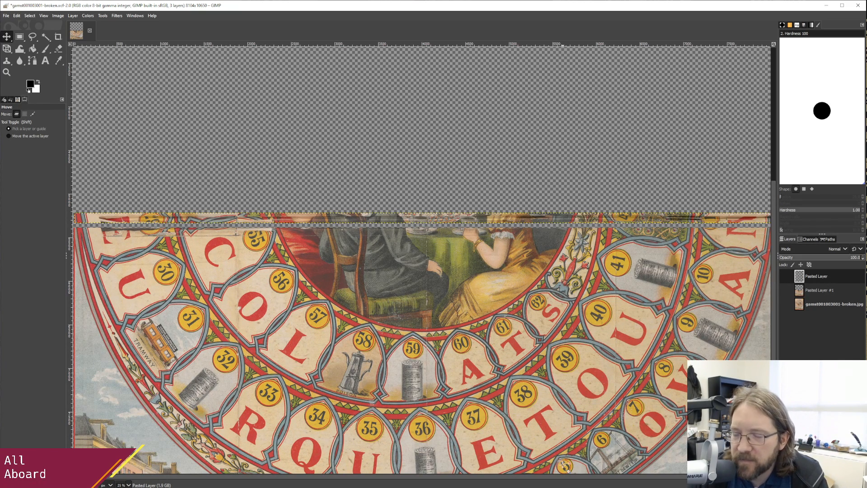
left_click_drag(568, 478, 474, 445)
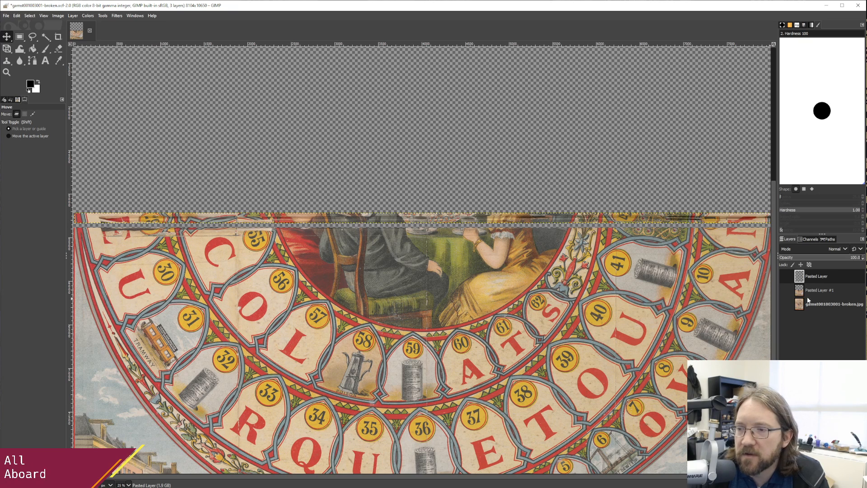
left_click(814, 274)
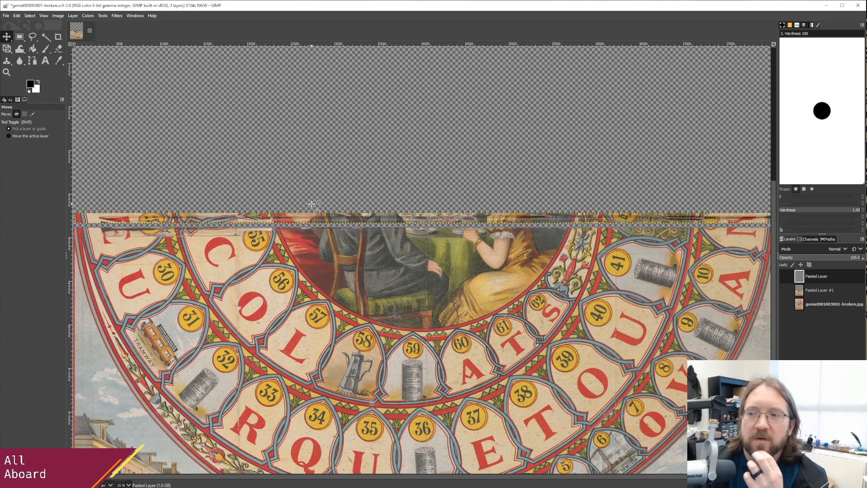
left_click_drag(535, 477, 421, 471)
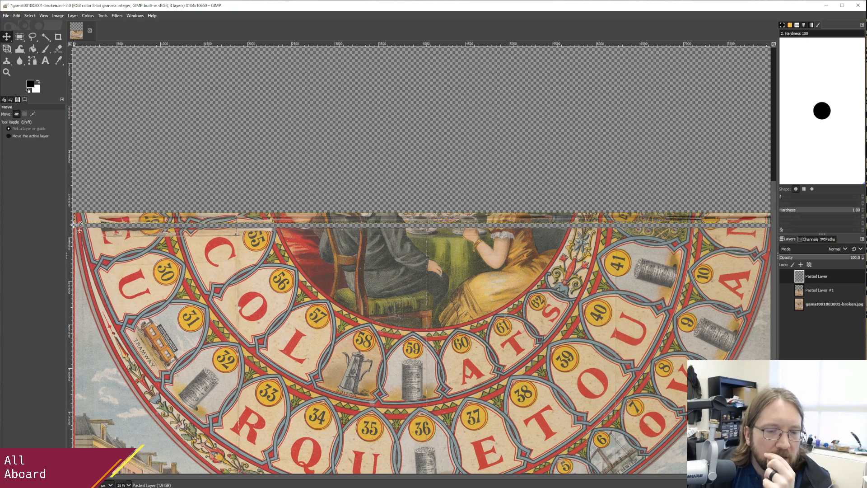
Make the original scan layer gamst001003001-broken.jpg active and set it to visible in its layer attributes.
left_click(808, 305)
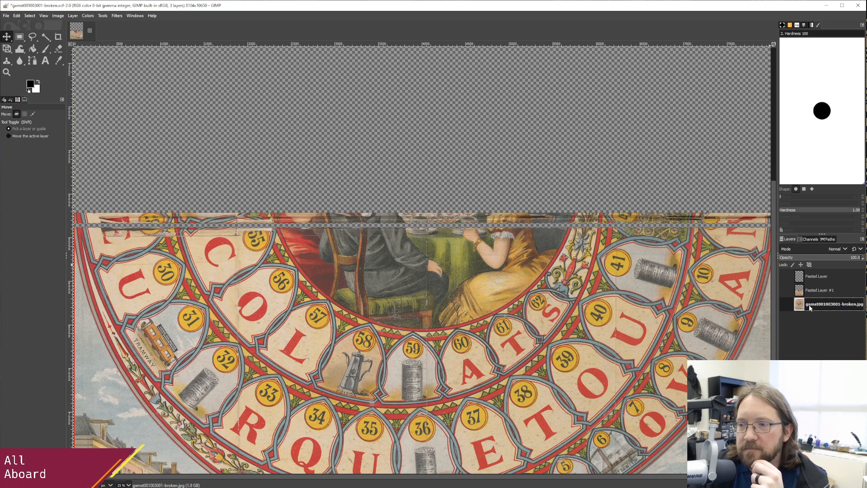
left_click(785, 291)
left_click(790, 291)
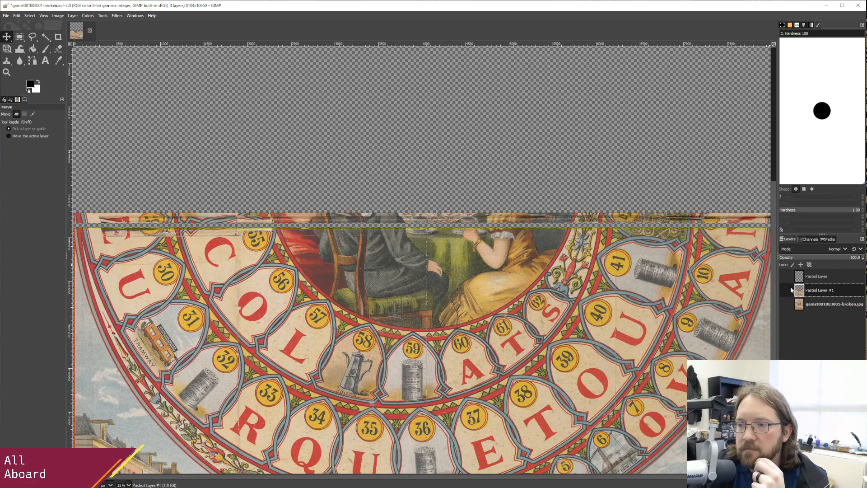
left_click(792, 278)
left_click(796, 307)
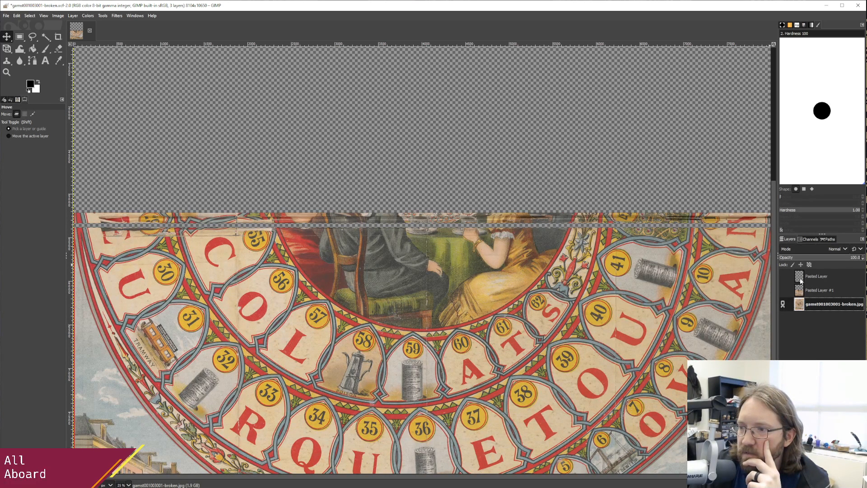
left_click(785, 289)
double_click(784, 305)
left_click(789, 303)
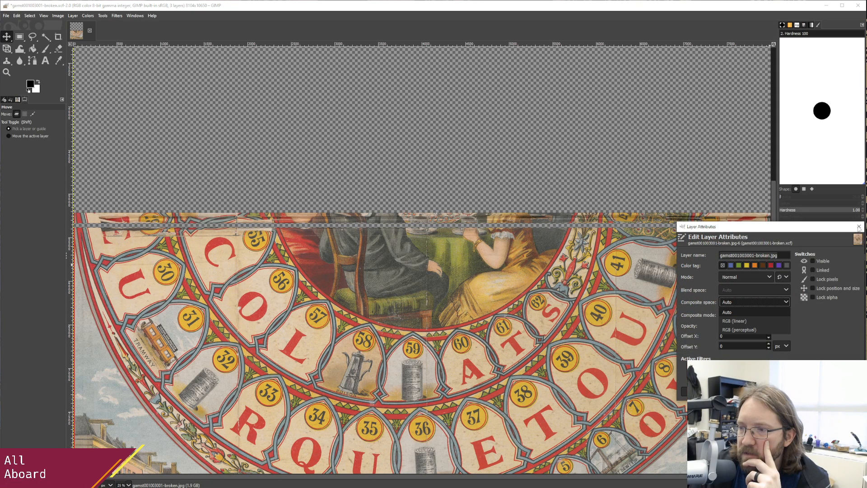
left_click(812, 261)
left_click(812, 261)
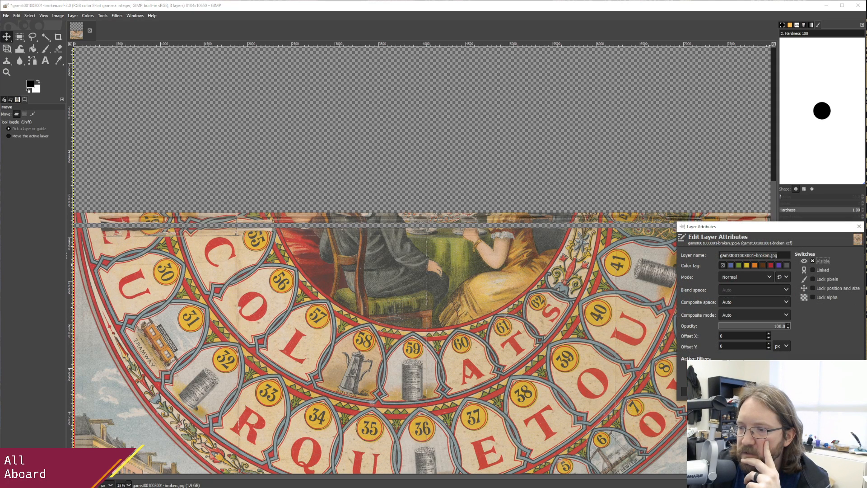
left_click(805, 391)
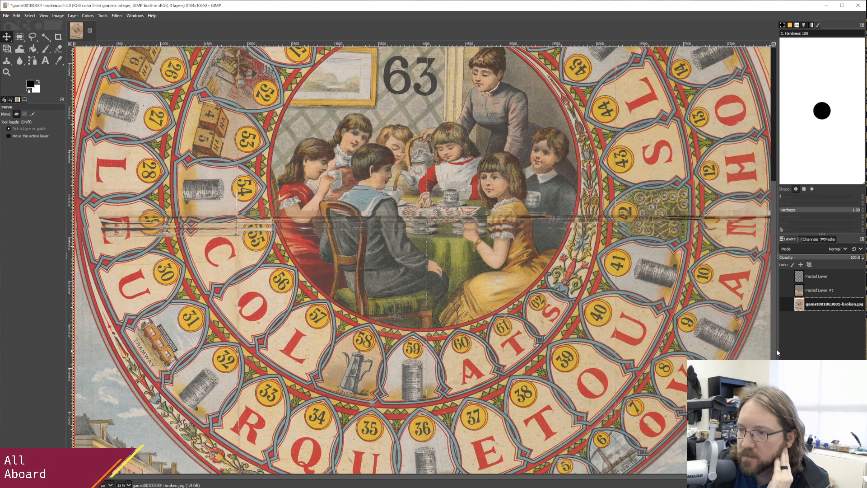
Widen the layers area to reveal the visibility toggles and hide both pasted layers, leaving only the original scan shown.
left_click_drag(776, 351, 760, 350)
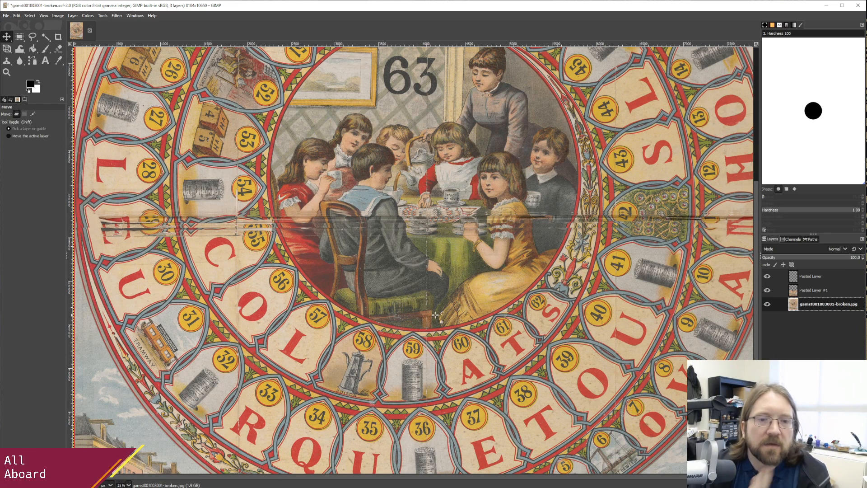
left_click(768, 304)
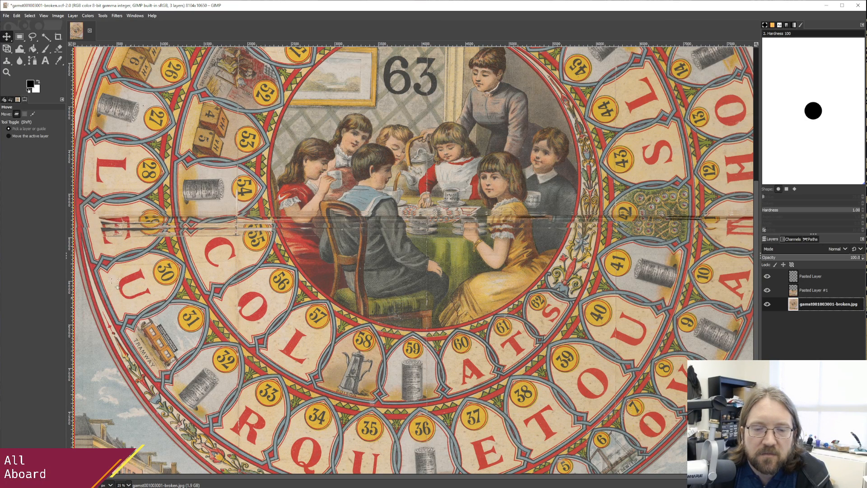
left_click(768, 290)
left_click(768, 276)
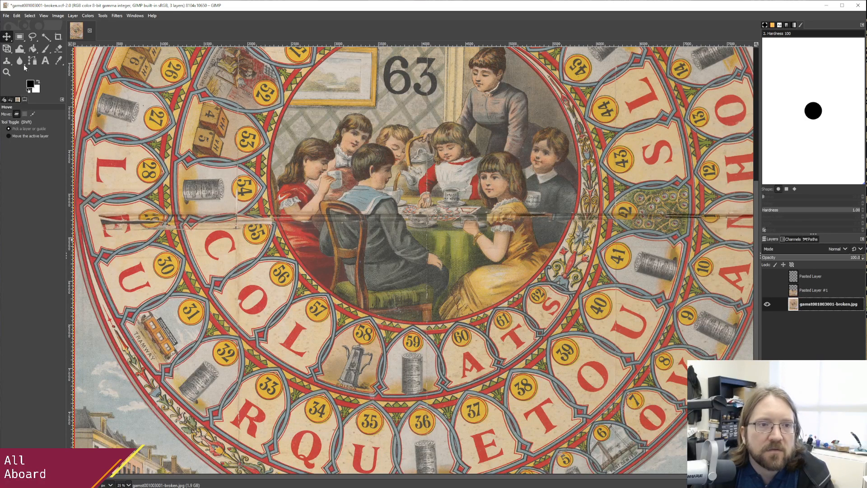
Select the original scan's full width from the crease at about y 5224 px to below its lower edge and cut it away.
left_click(19, 39)
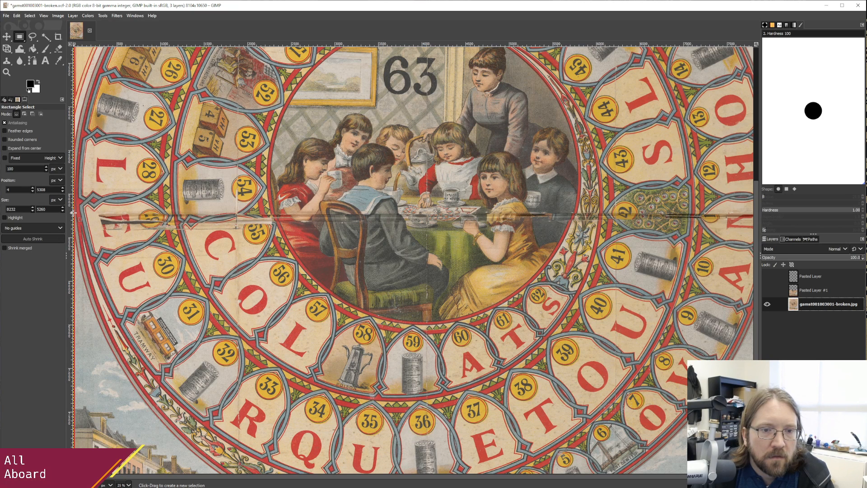
left_click_drag(73, 213, 800, 486)
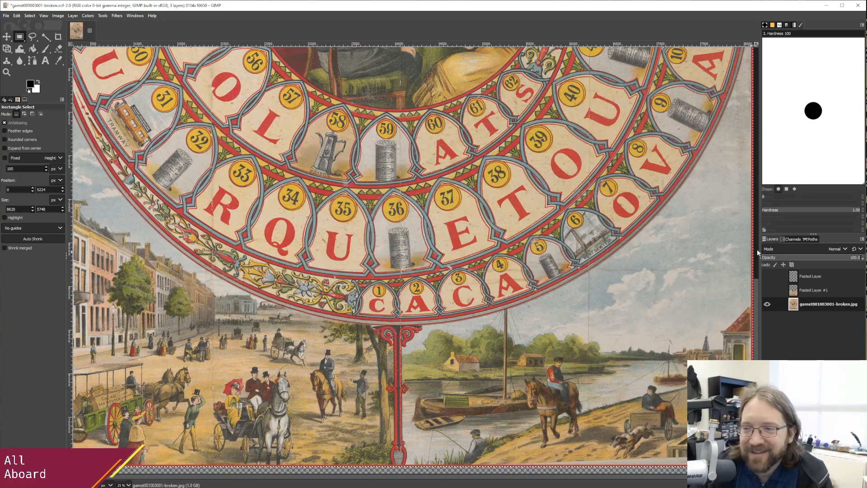
left_click(8, 38)
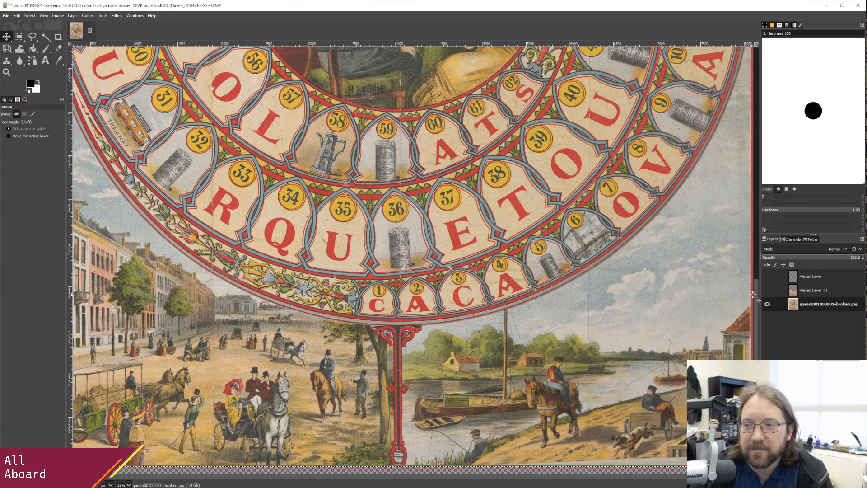
left_click_drag(755, 295, 745, 224)
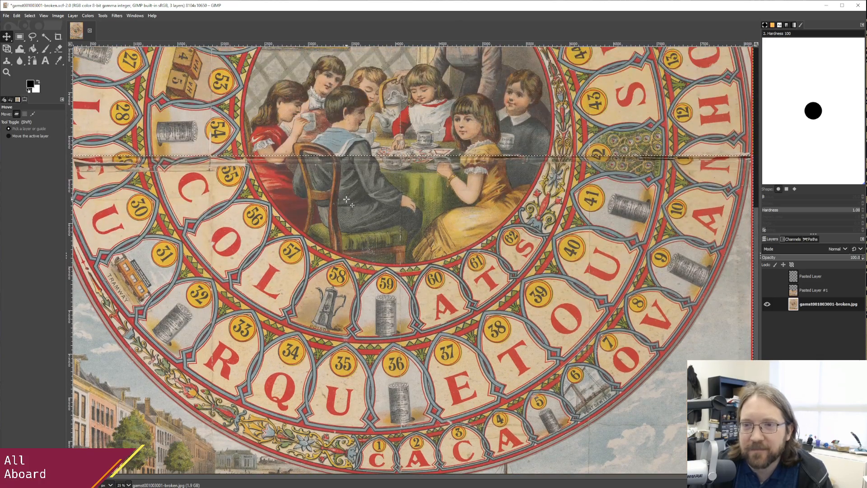
left_click(17, 16)
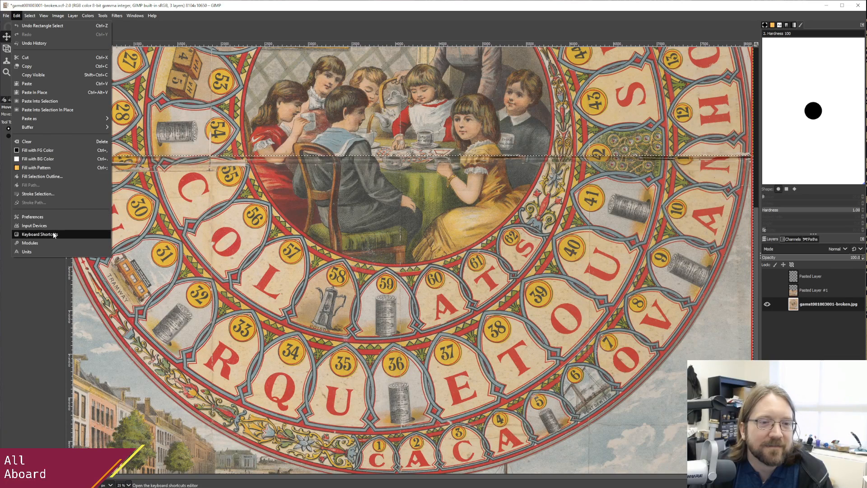
left_click(48, 57)
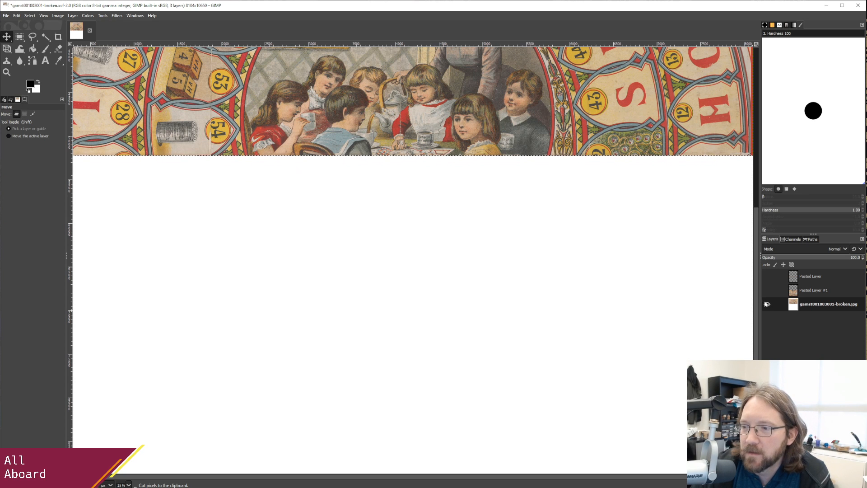
Show both pasted layers again and toggle the crease-strip layer to compare the seam with and without it.
left_click(767, 290)
left_click(768, 276)
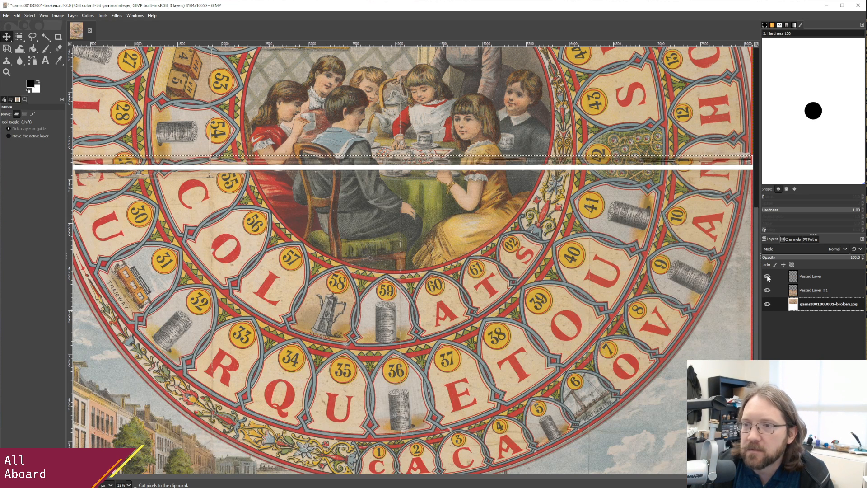
left_click(768, 277)
left_click(767, 276)
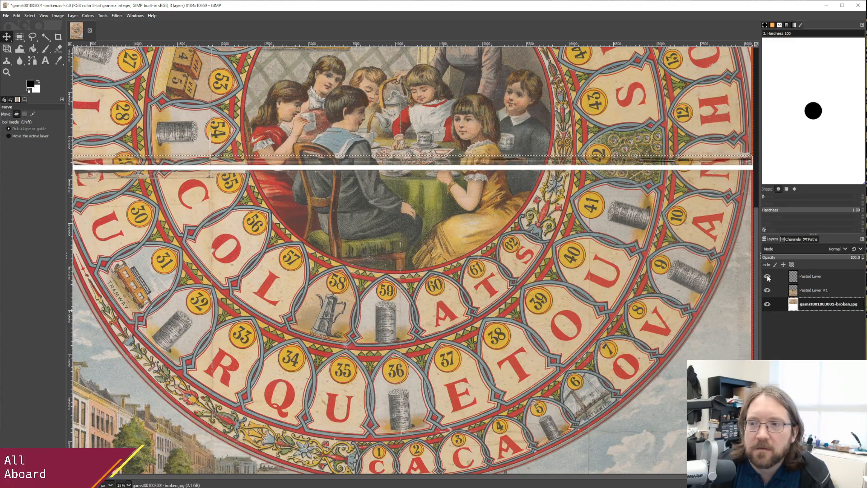
left_click(767, 277)
left_click(768, 276)
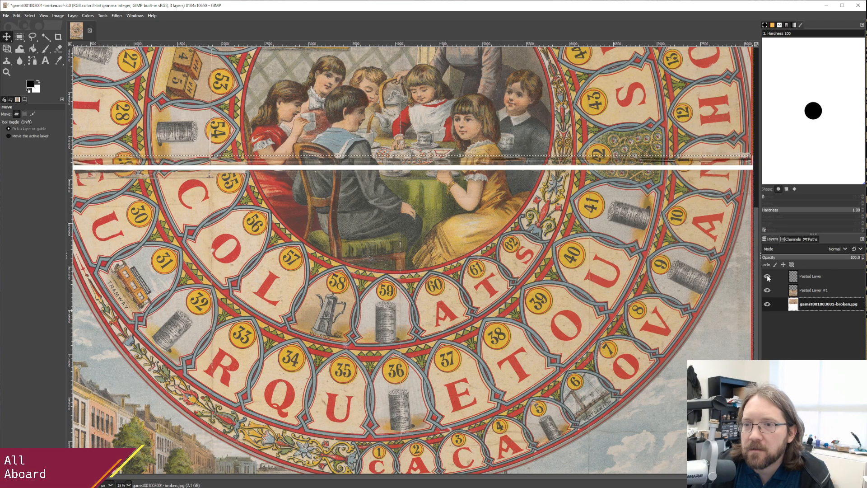
left_click(768, 277)
left_click(767, 277)
Make the lower-half layer, Pasted Layer #1, the active layer and leave its name as it is.
left_click(809, 280)
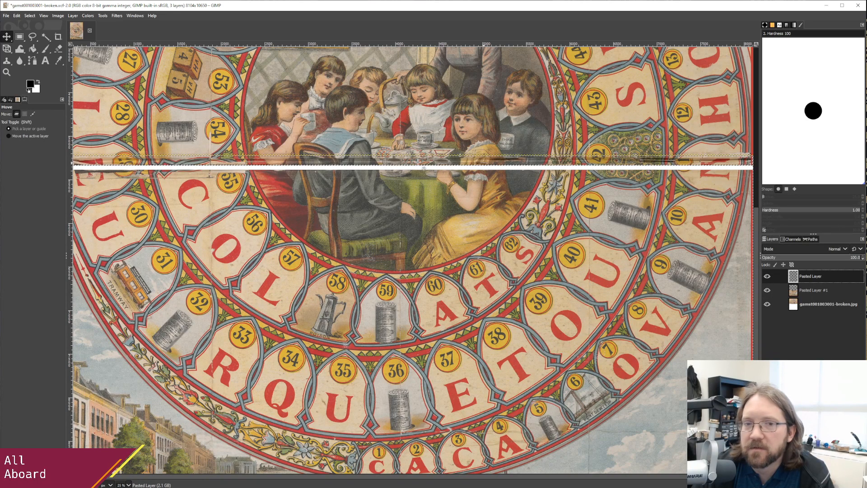
left_click(241, 144)
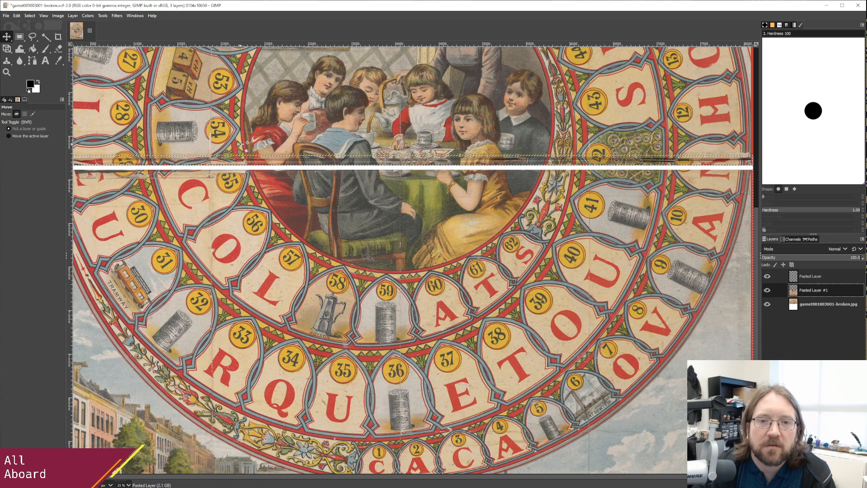
left_click(240, 144)
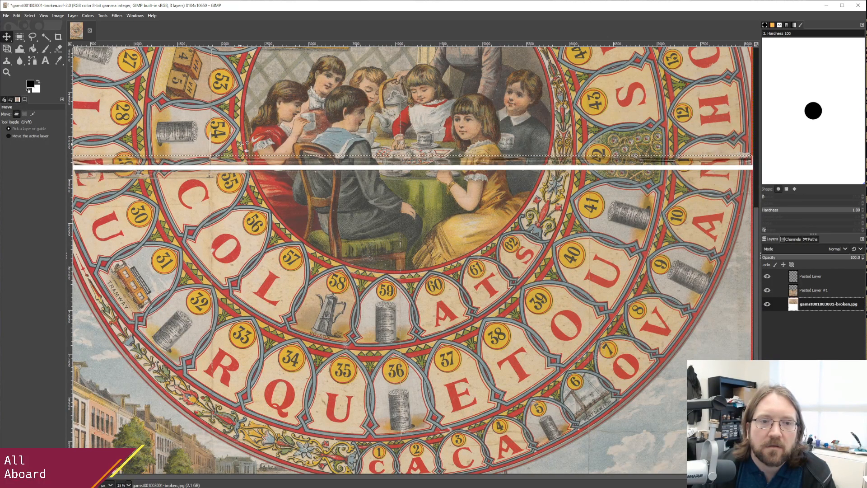
left_click(813, 290)
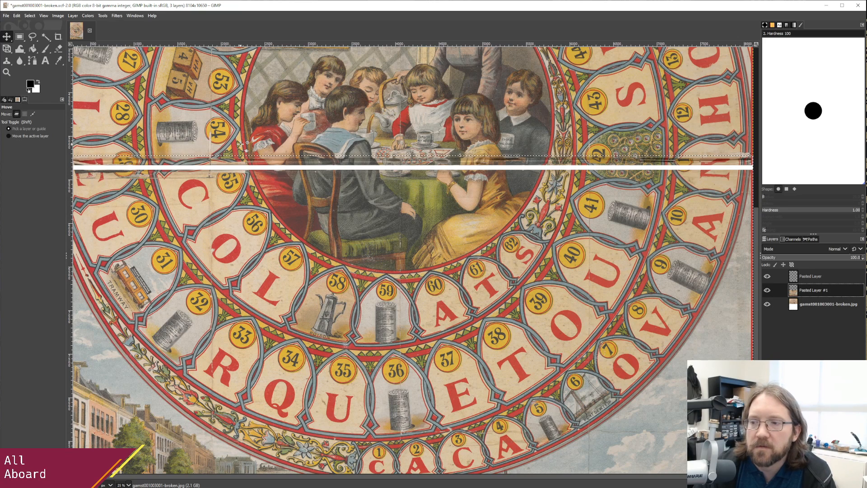
double_click(839, 292)
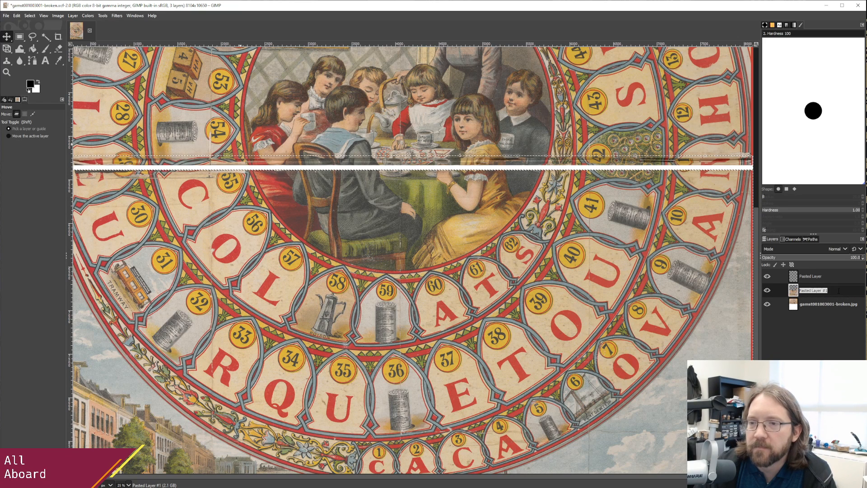
left_click(781, 292)
left_click(780, 291)
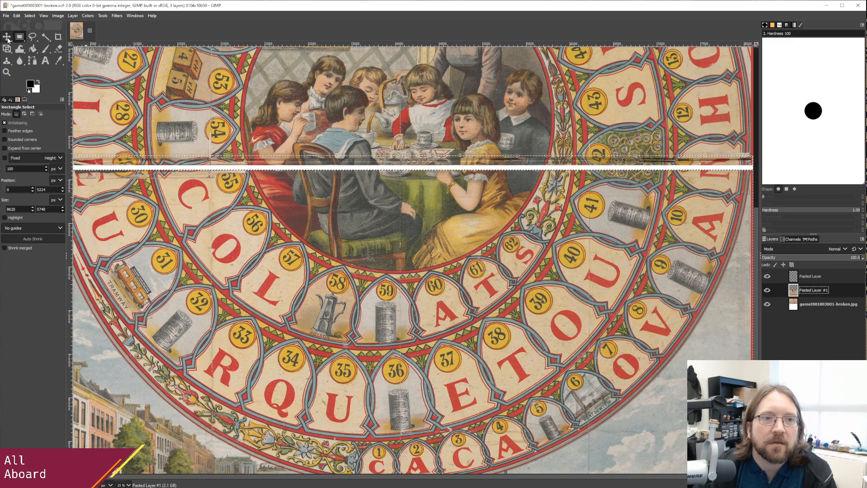
Try shifting the pasted layers beside the white gap with the Move tool and undo those layer moves.
left_click(259, 162)
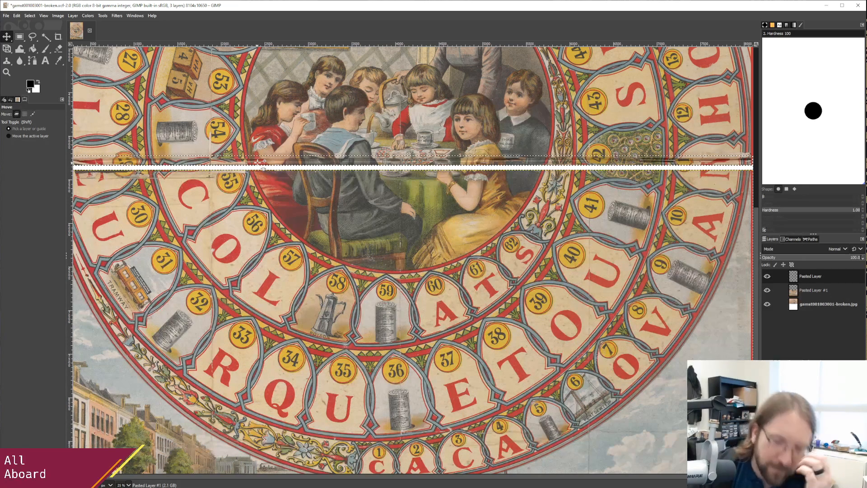
left_click(261, 161)
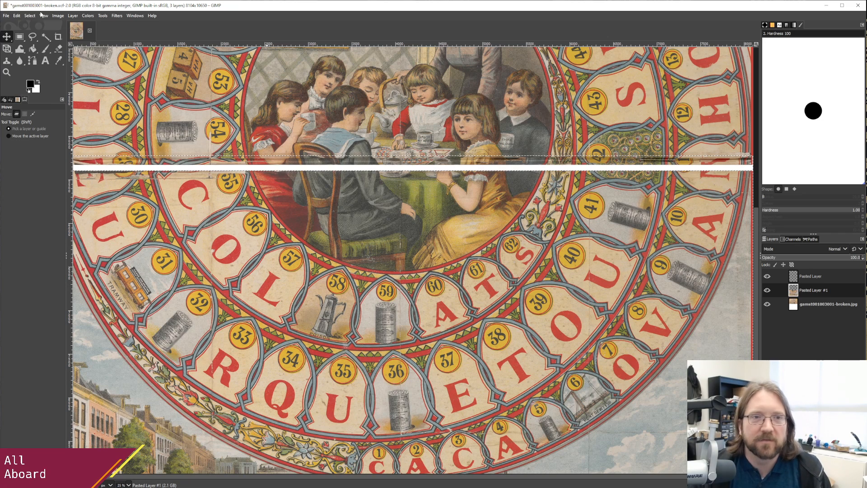
left_click(17, 16)
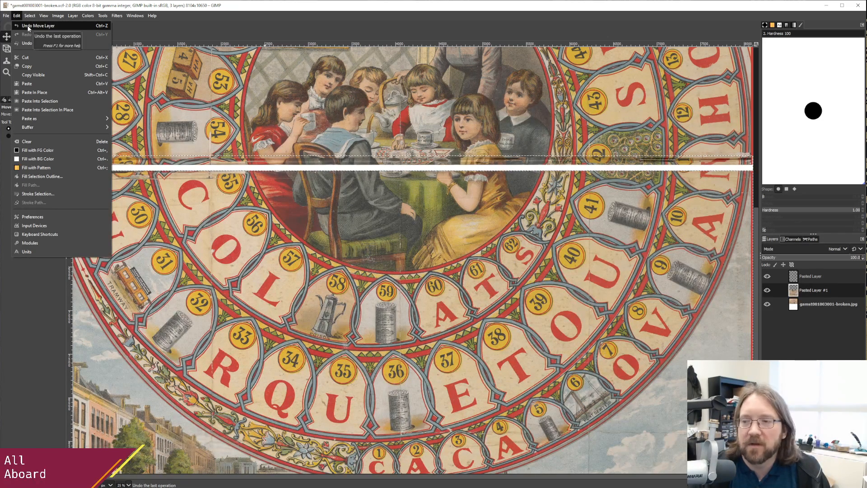
left_click(21, 17)
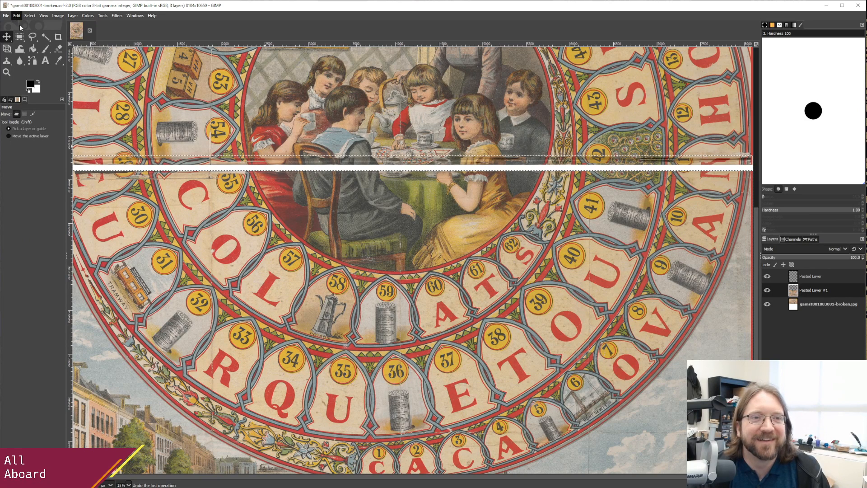
left_click(20, 15)
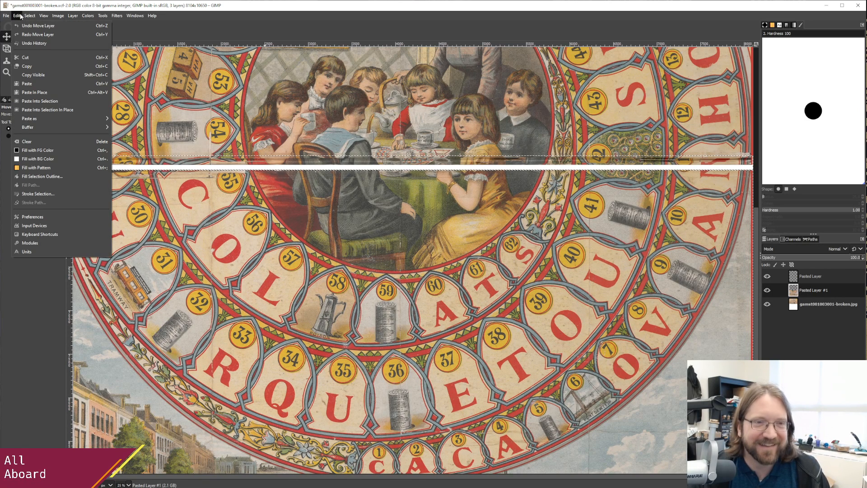
left_click(23, 27)
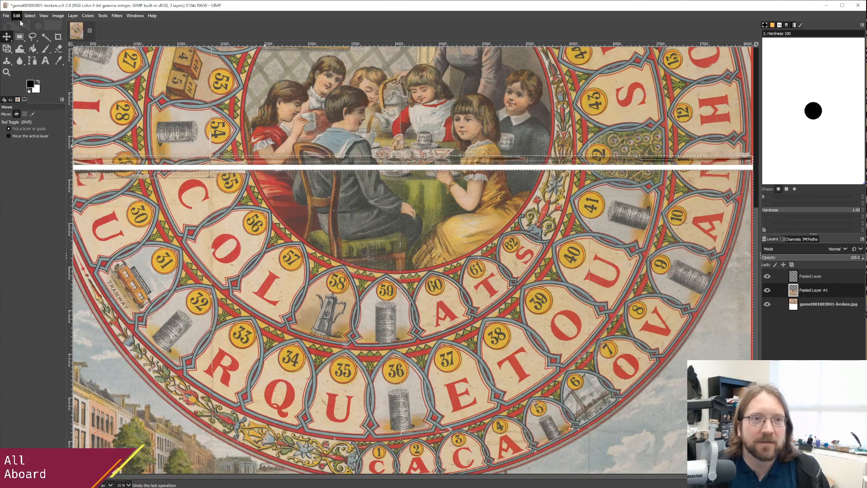
left_click(20, 17)
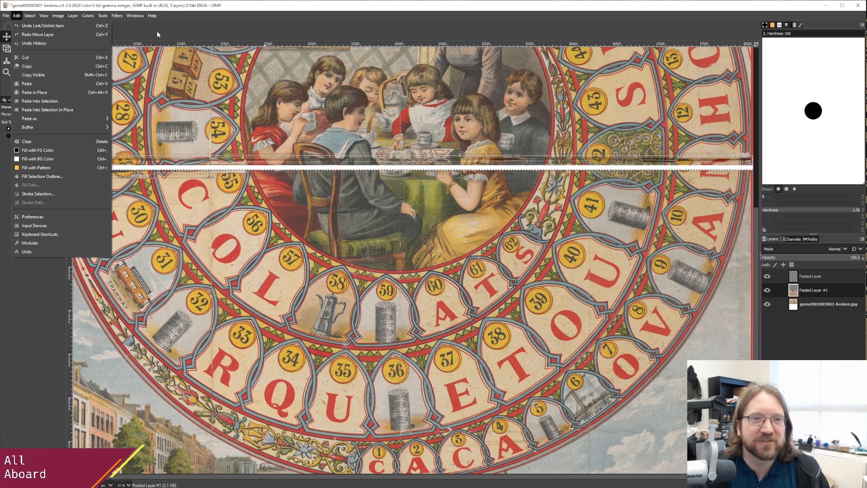
left_click(23, 27)
Make the crease-strip layer, Pasted Layer, active and toggle its visibility to compare the seam with and without it.
double_click(808, 276)
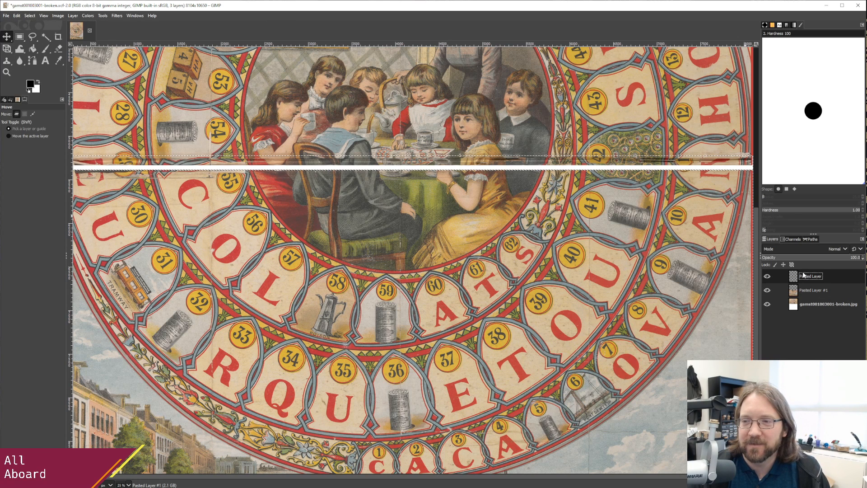
key("Return")
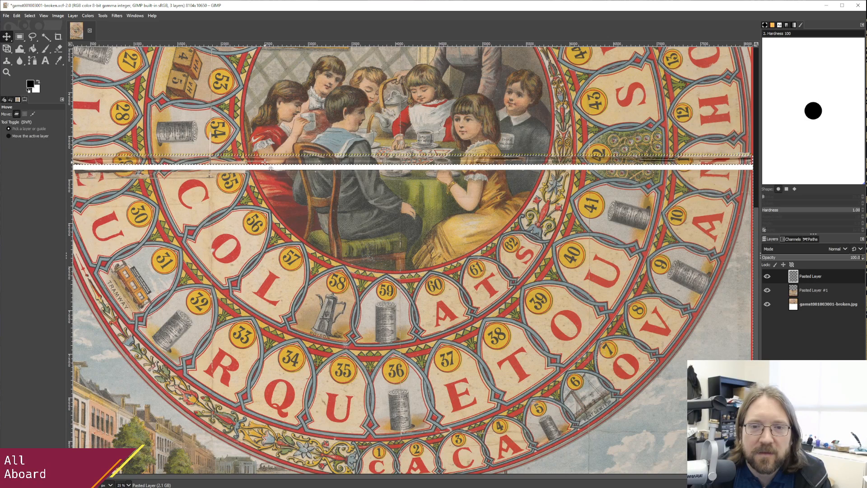
left_click(768, 276)
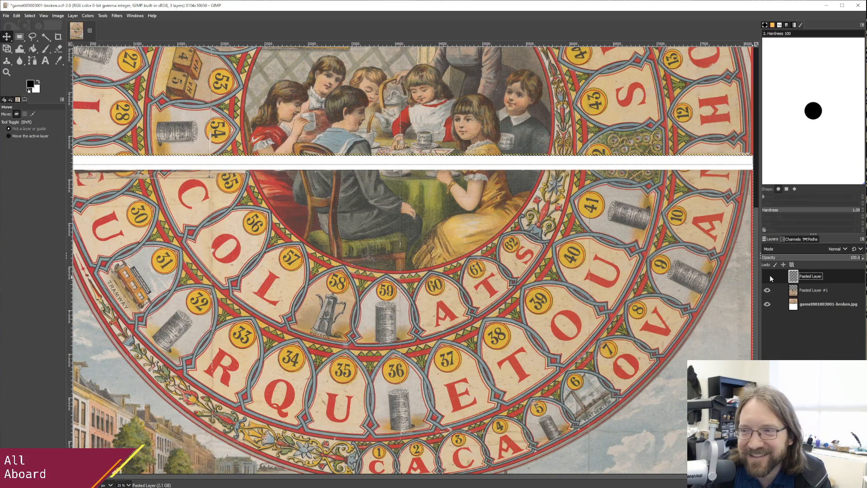
left_click(767, 277)
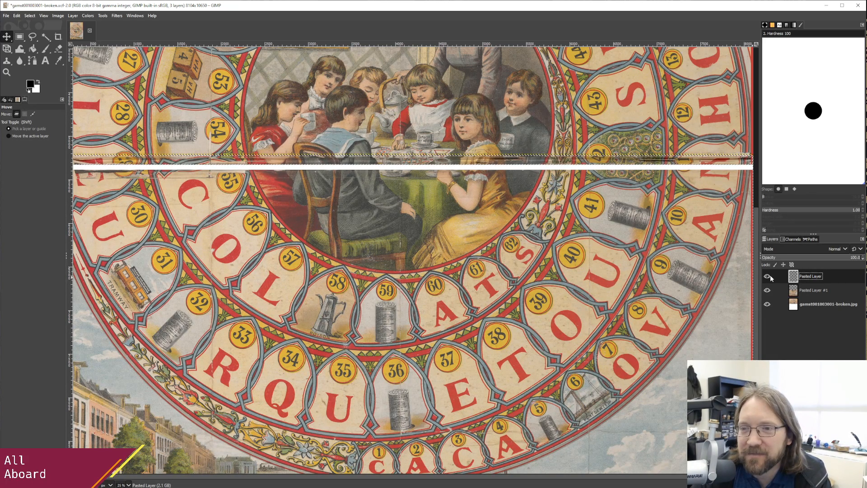
left_click(768, 276)
left_click(768, 277)
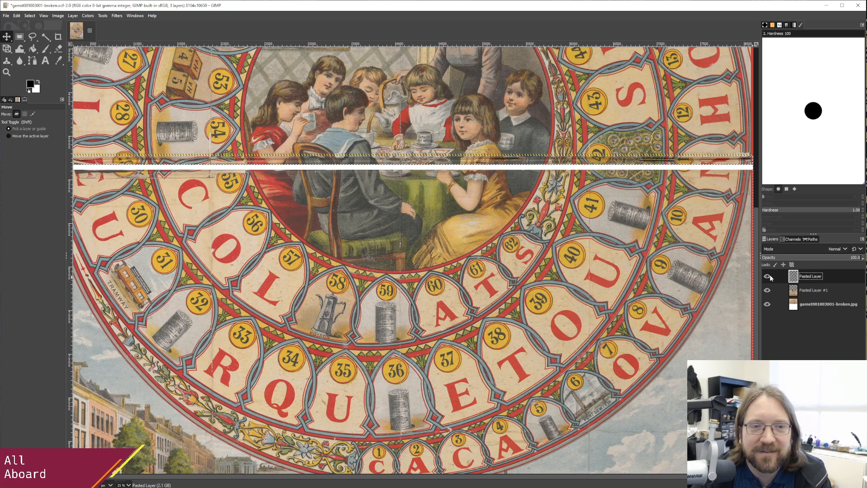
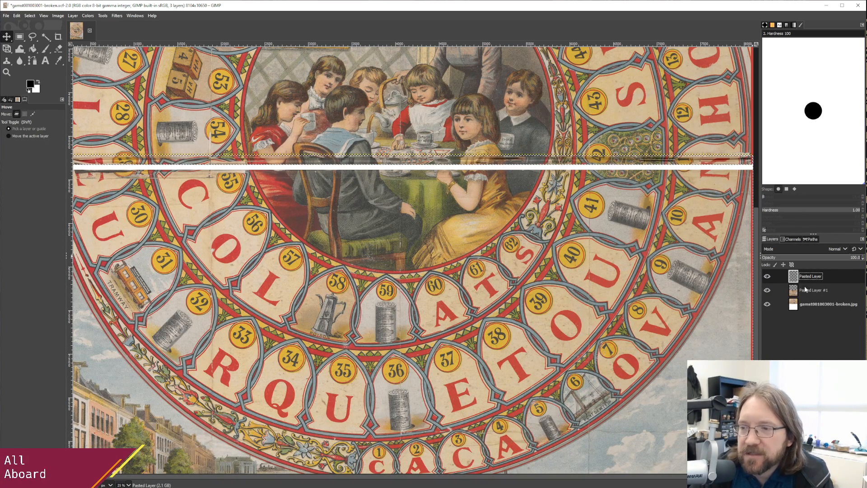
Flatten the image into a single layer and clear the selection.
right_click(816, 280)
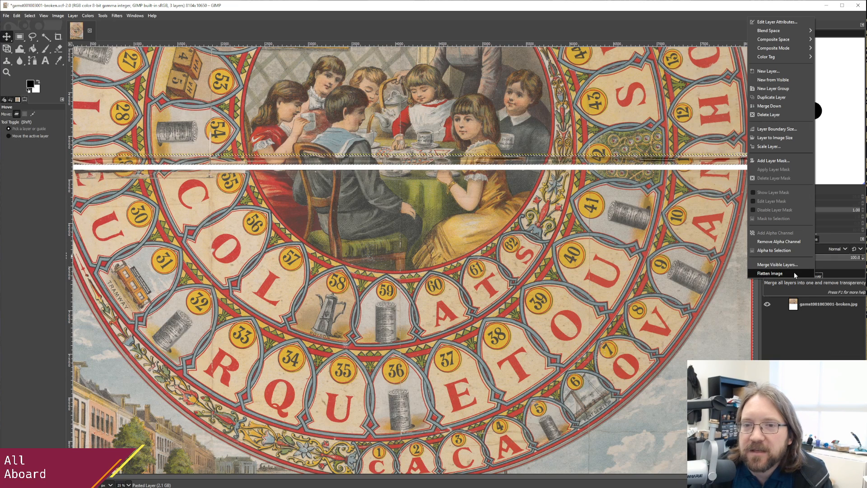
left_click(794, 273)
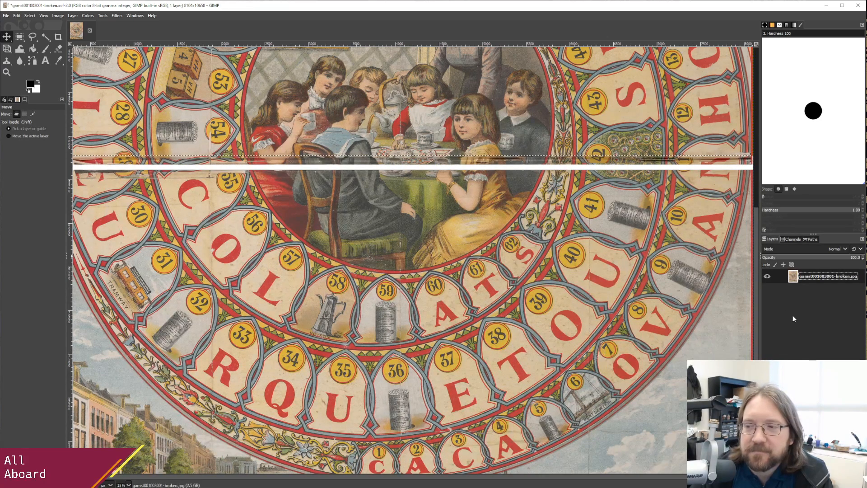
left_click(57, 17)
mouse_move(30, 15)
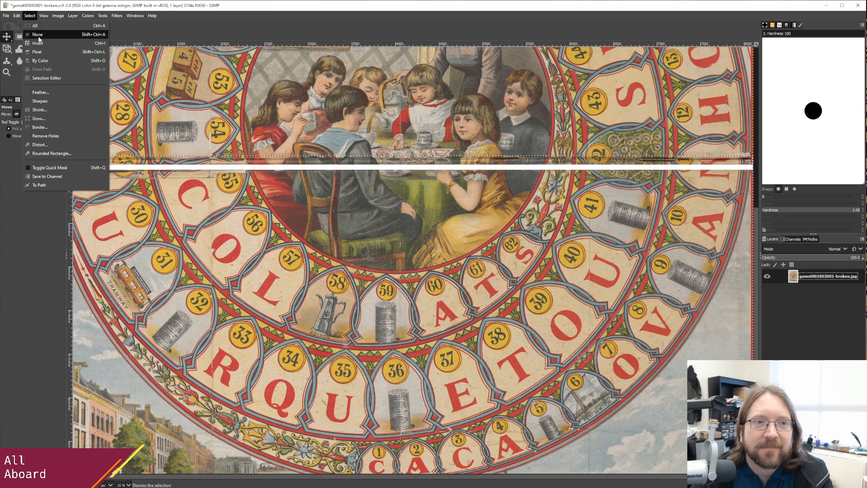
left_click(42, 37)
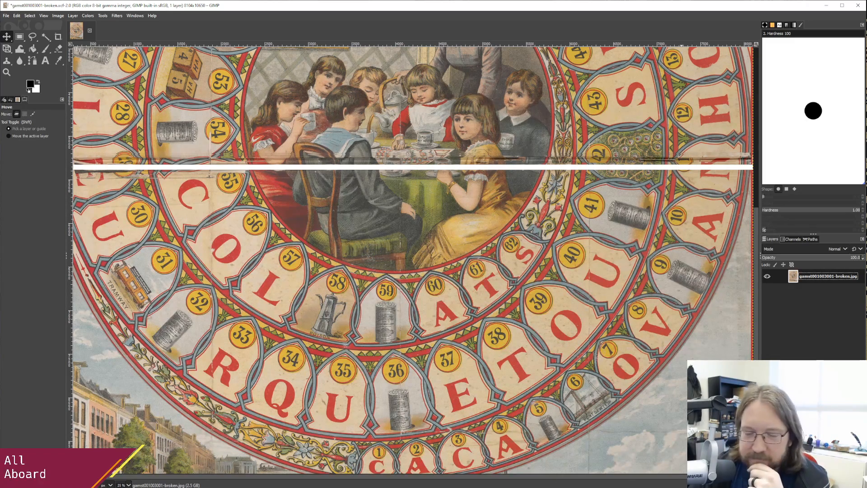
Revert the image through its undo history to the earliest Select None entry, before any cutting or pasting.
left_click(128, 485)
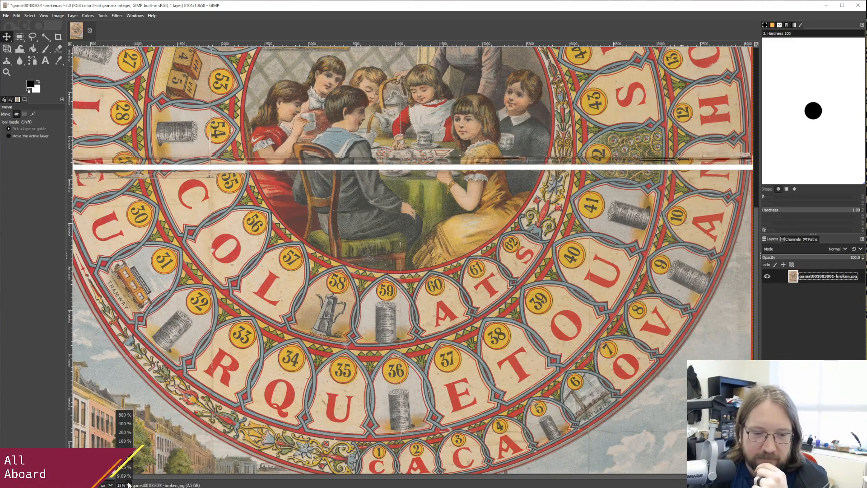
left_click(122, 441)
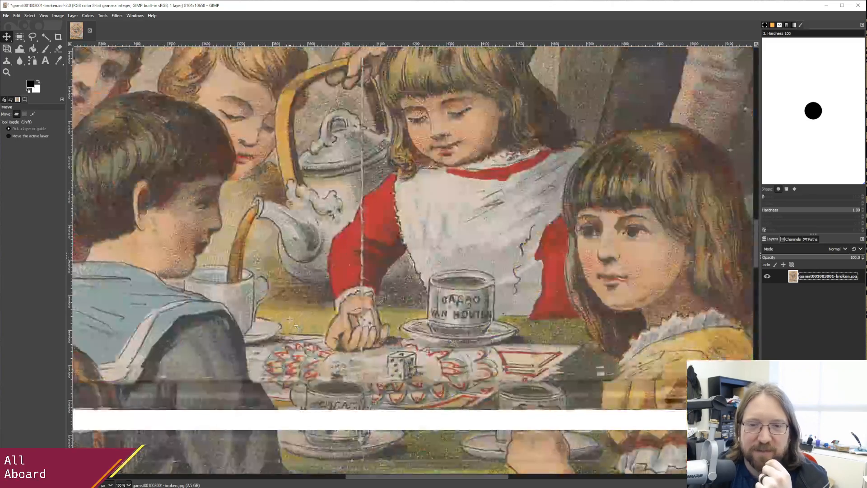
scroll(290, 320, "down", 3)
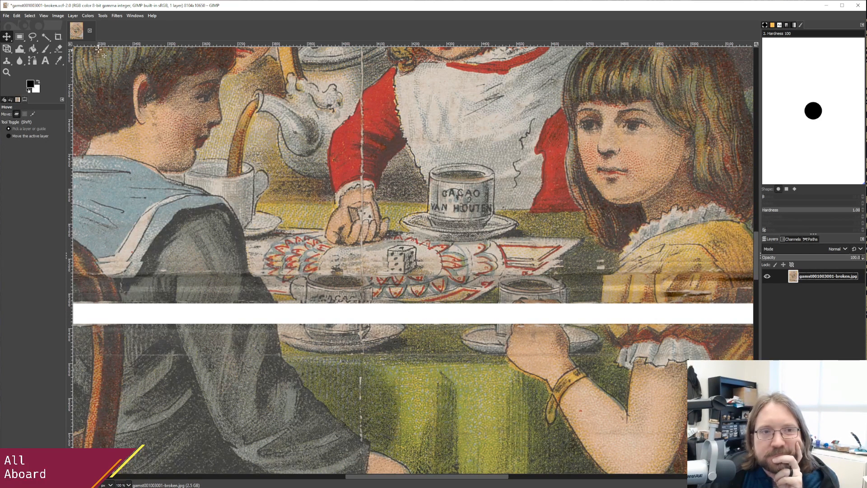
left_click(17, 16)
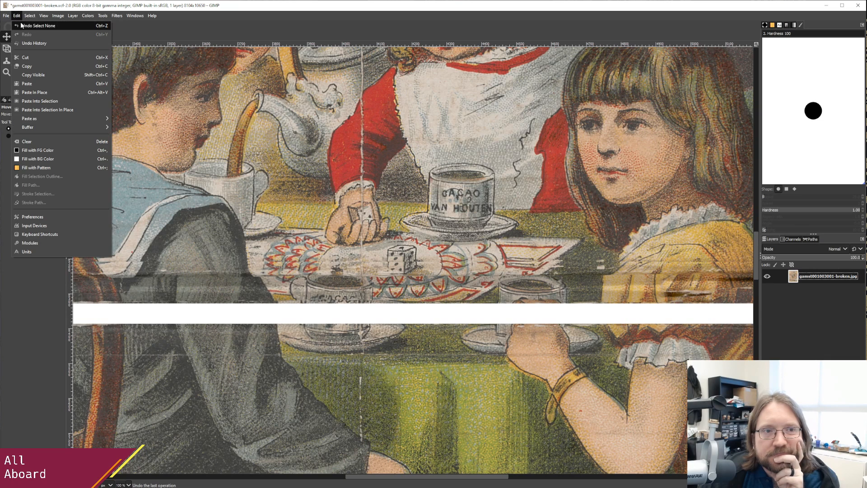
left_click(38, 45)
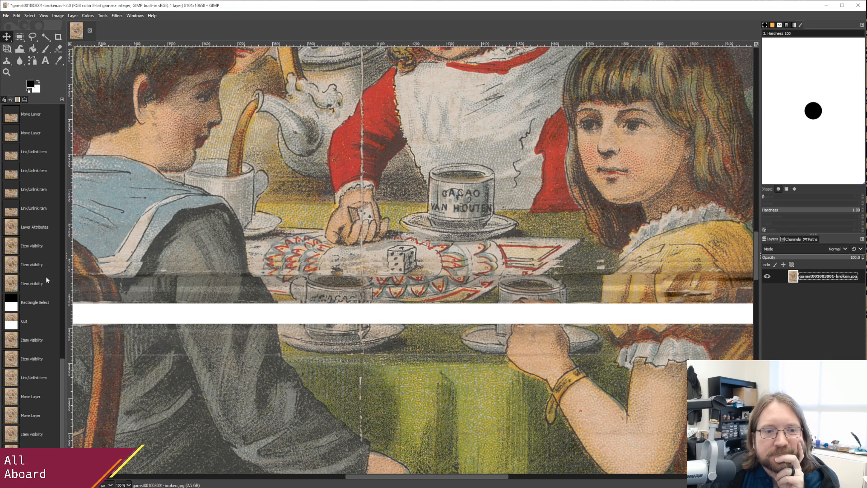
scroll(38, 275, "up", 10)
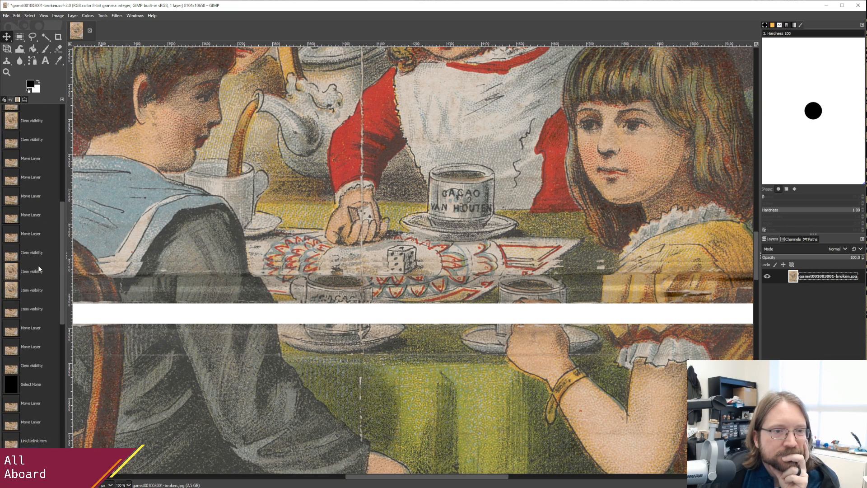
scroll(39, 268, "up", 5)
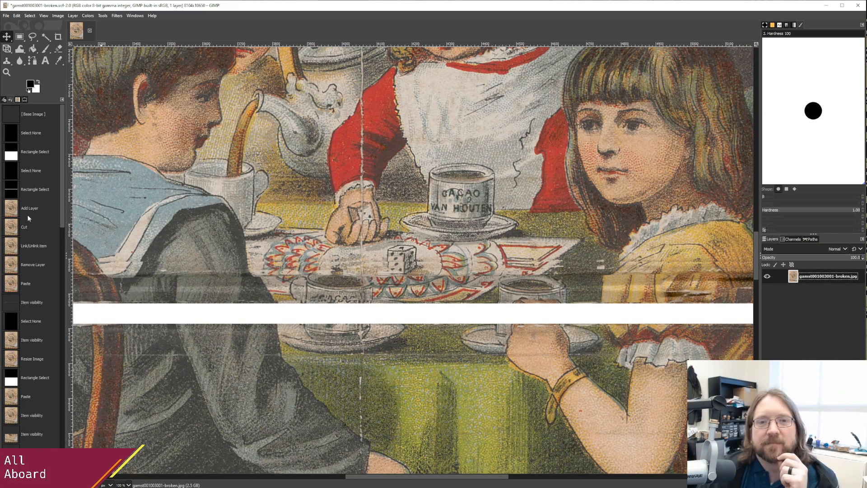
scroll(27, 215, "down", 3)
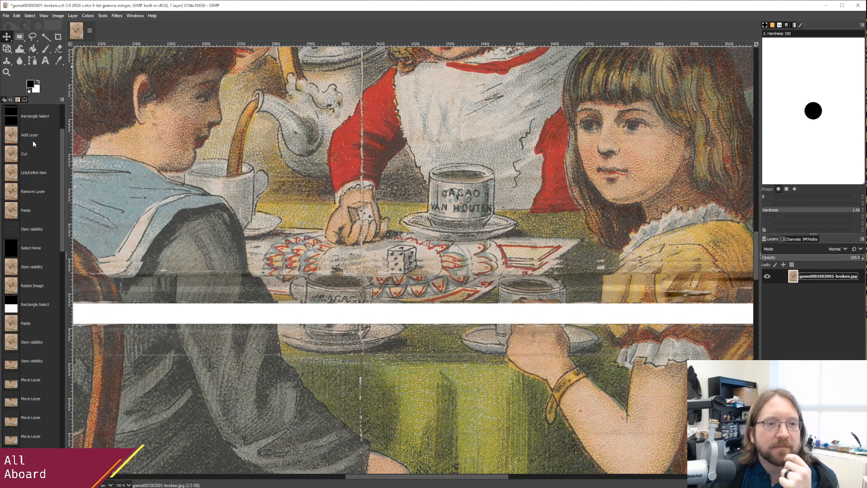
scroll(26, 121, "up", 3)
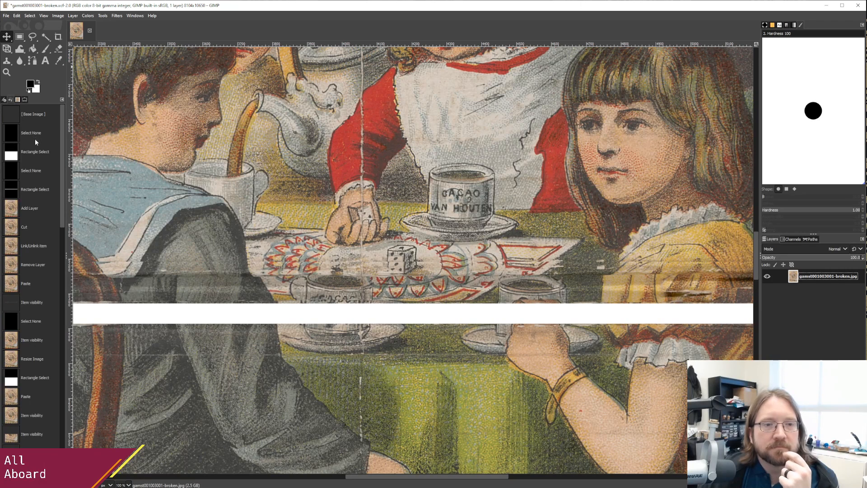
scroll(33, 136, "down", 10)
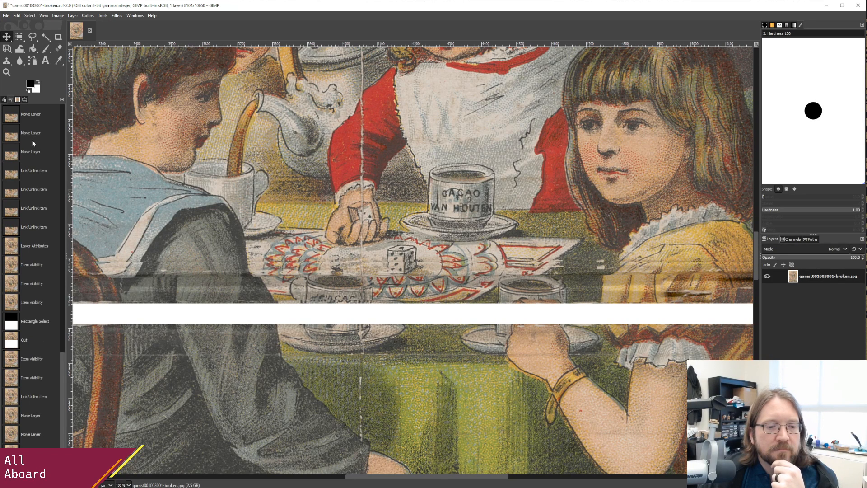
left_click(32, 141)
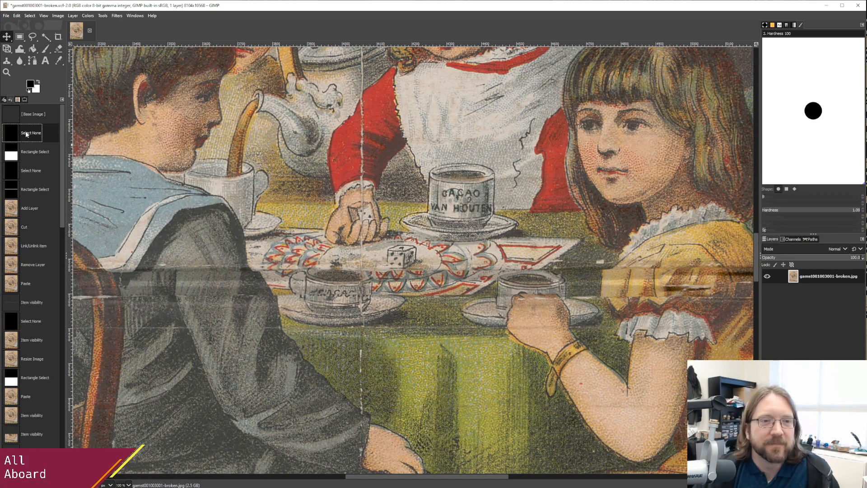
Leave the undo history and examine the crease on the restored scan across the board's full width at 100%.
left_click(16, 16)
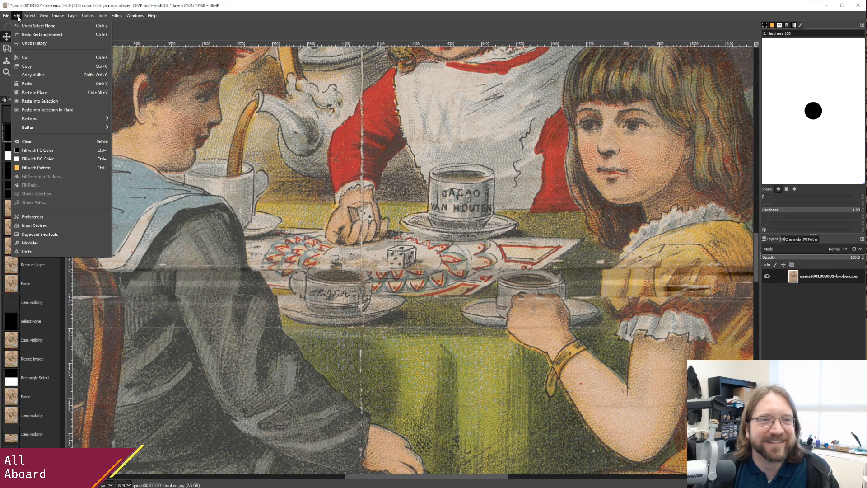
left_click(18, 17)
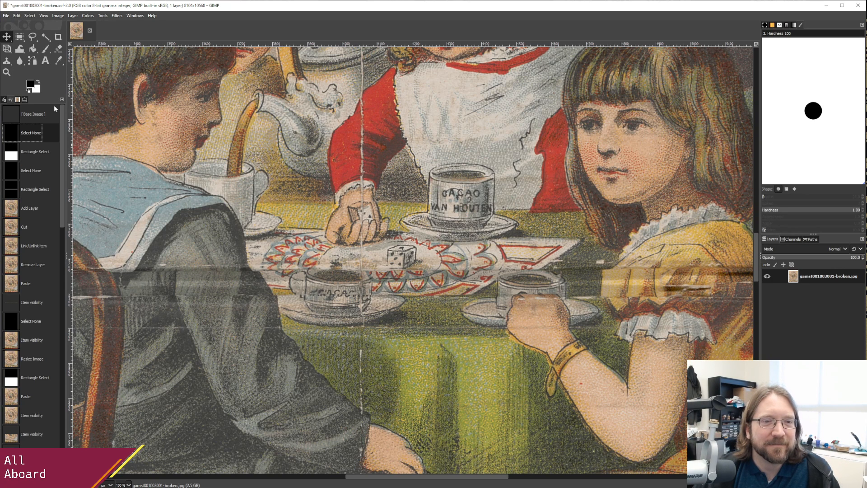
left_click(9, 100)
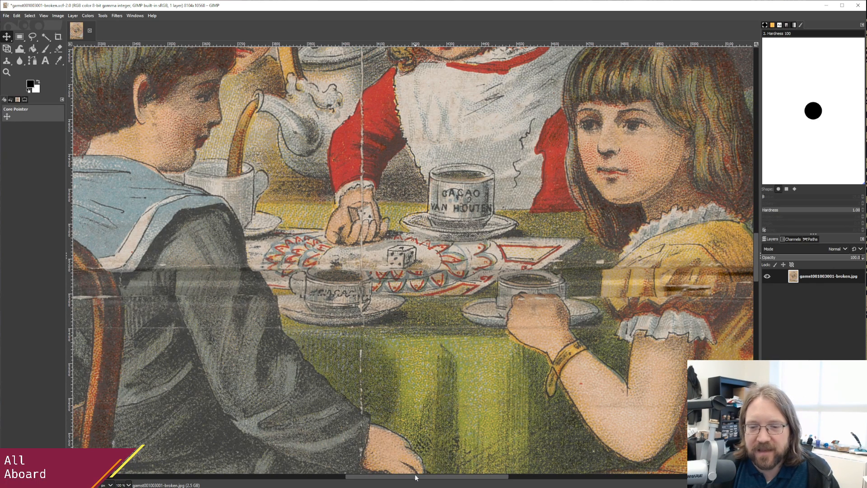
left_click_drag(416, 477, 124, 478)
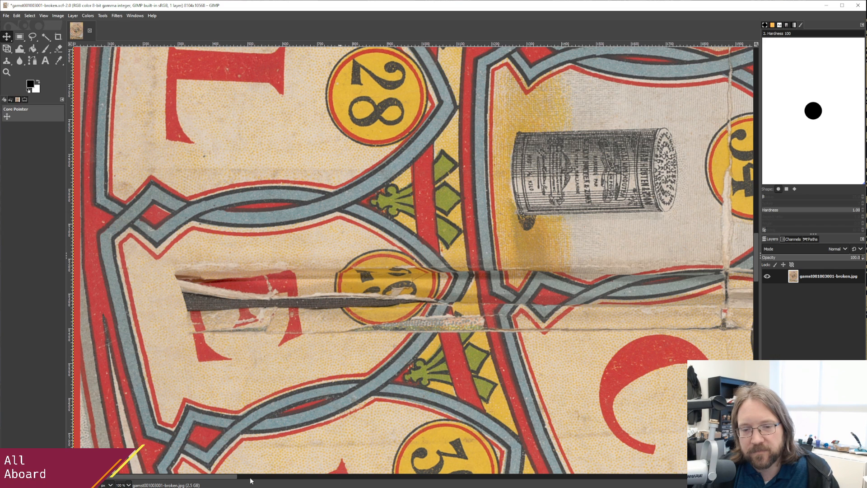
left_click_drag(230, 480, 235, 480)
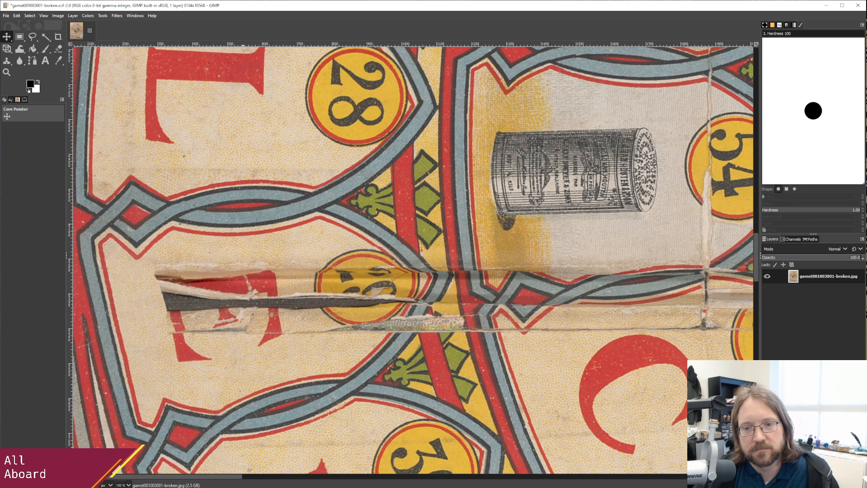
left_click_drag(240, 479, 754, 486)
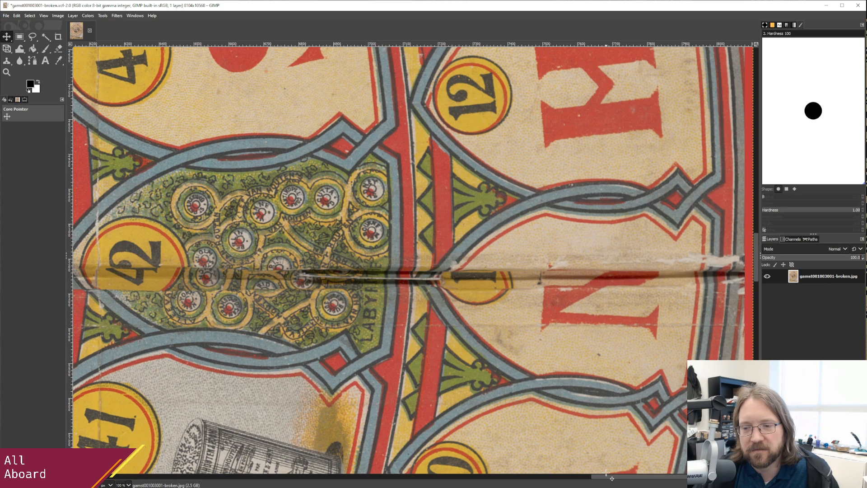
left_click_drag(608, 478, 112, 455)
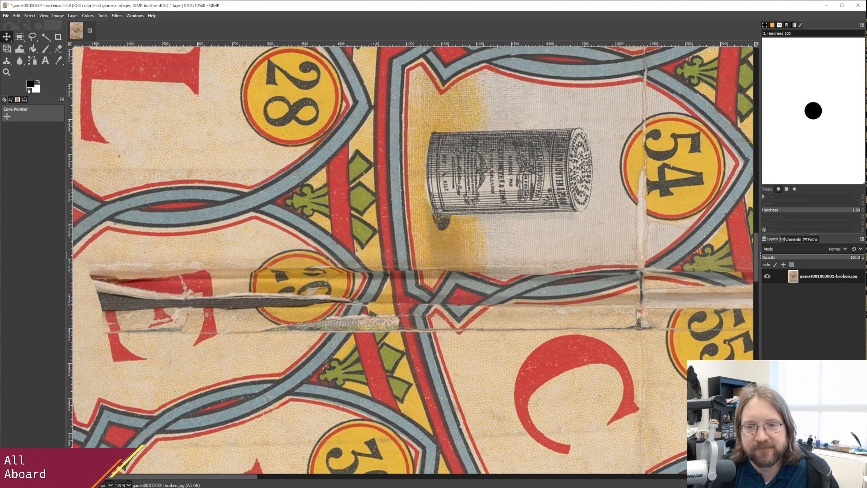
left_click_drag(112, 455, 636, 462)
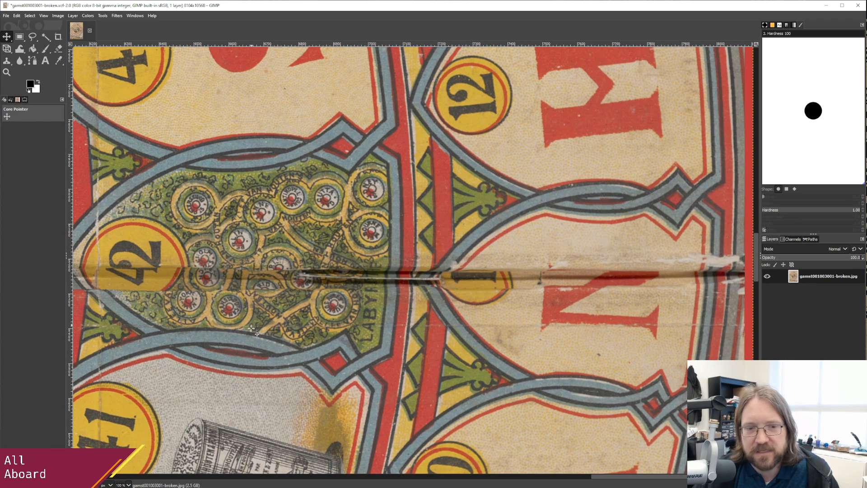
left_click_drag(610, 477, 644, 450)
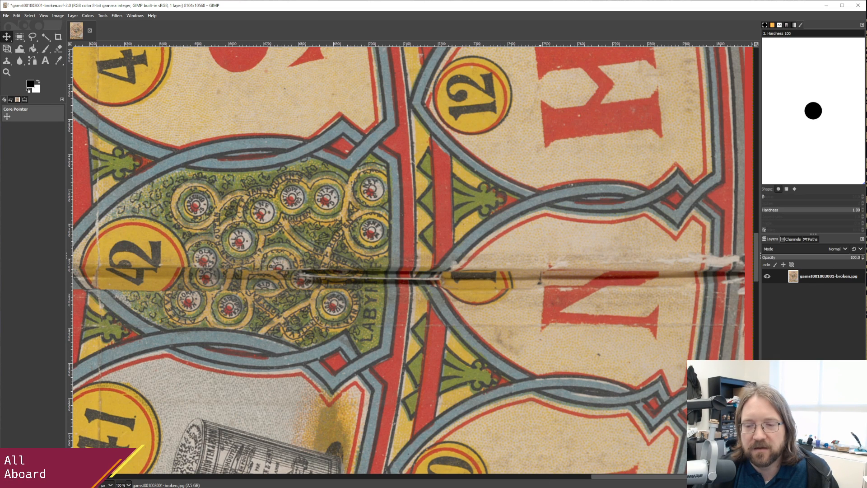
left_click_drag(606, 482, 85, 482)
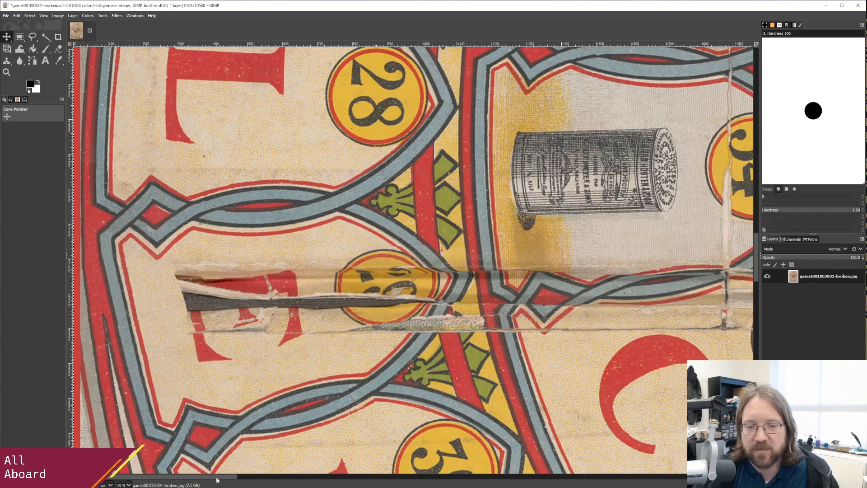
left_click_drag(216, 480, 673, 480)
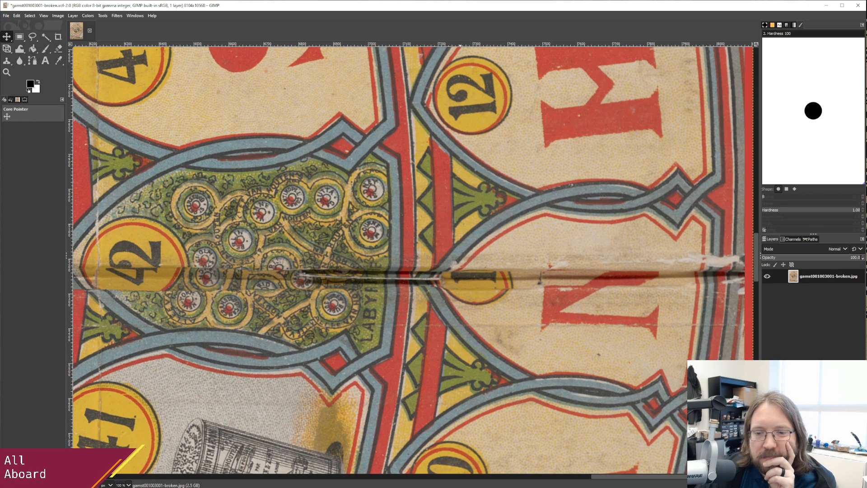
left_click_drag(599, 477, 210, 487)
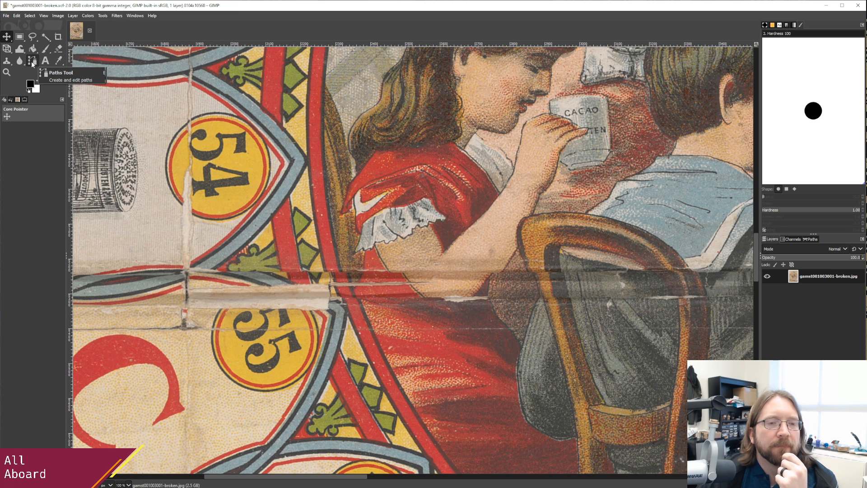
Start a path along the crease's upper edge from the scan's left edge to the oval picture border beside square 55.
left_click(31, 62)
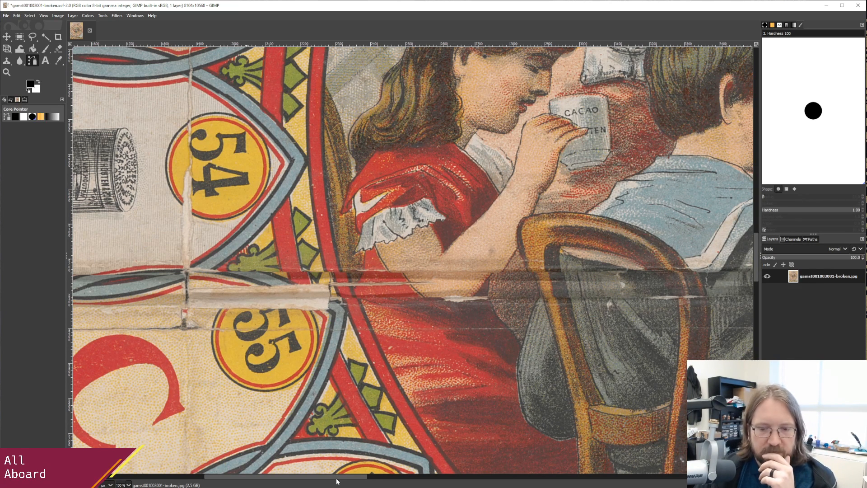
left_click_drag(337, 477, 179, 478)
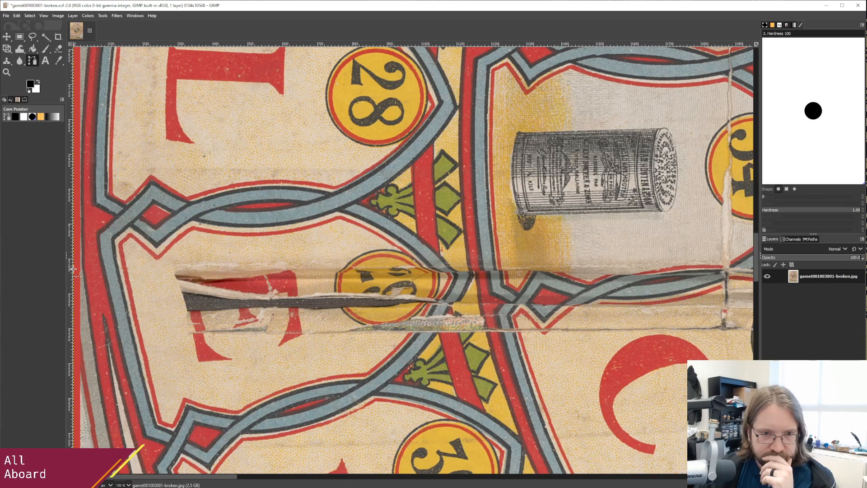
left_click(456, 266)
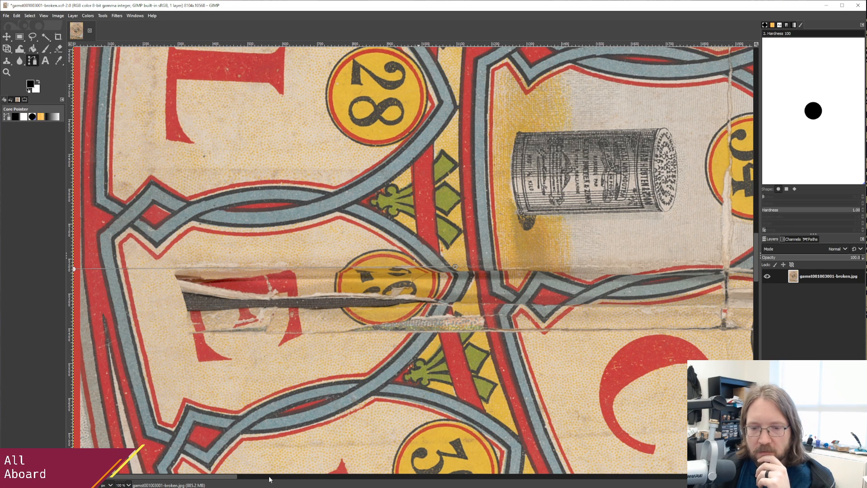
left_click_drag(230, 479, 316, 479)
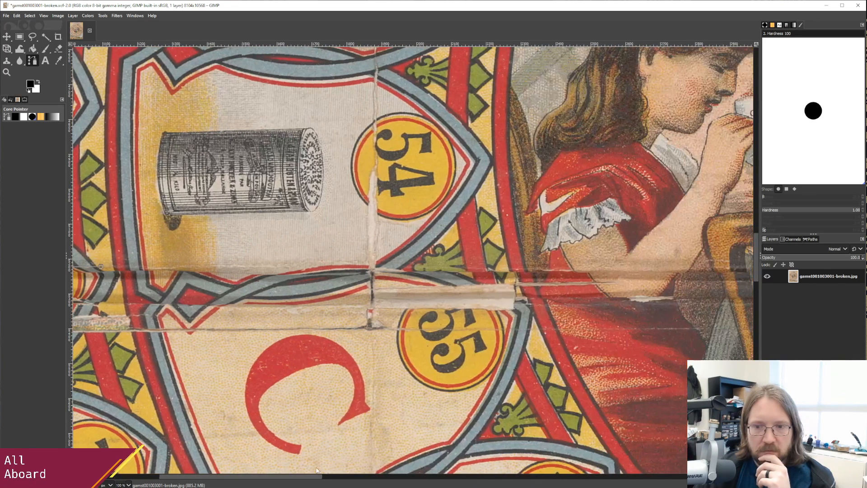
left_click(530, 271)
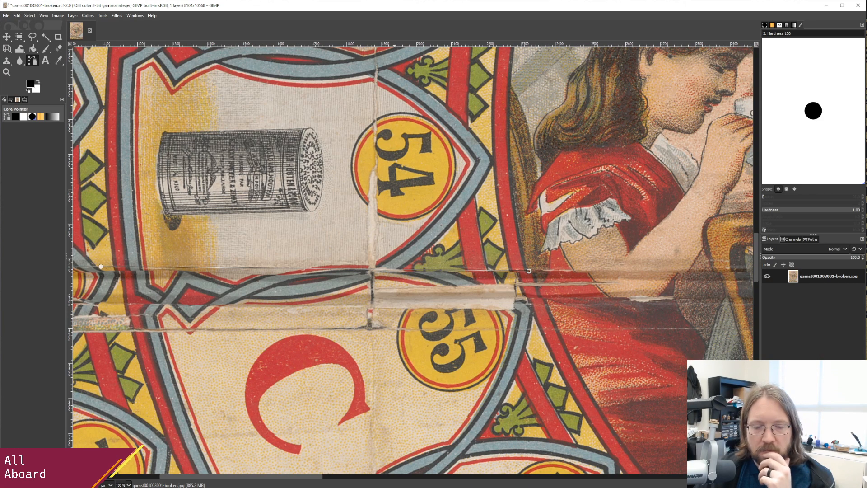
Continue the path along the crease's upper edge across the girl in red and the boy's chair to the boy's far sleeve.
left_click_drag(315, 480, 410, 480)
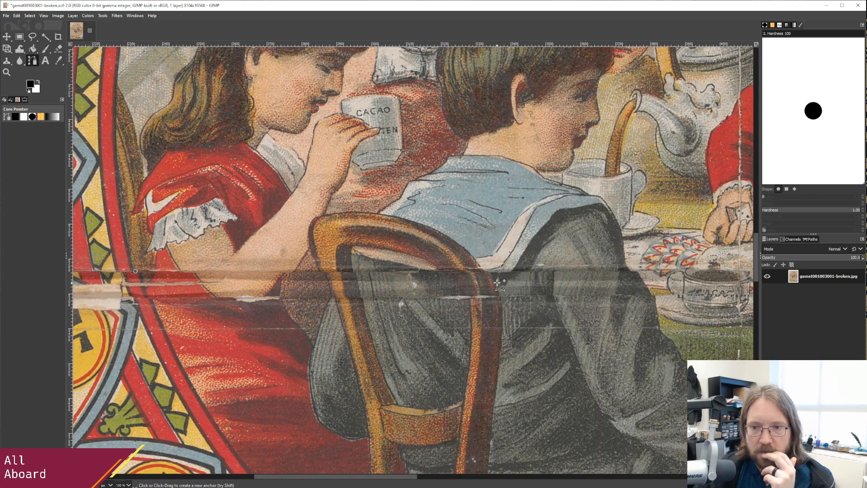
left_click(181, 270)
left_click(294, 272)
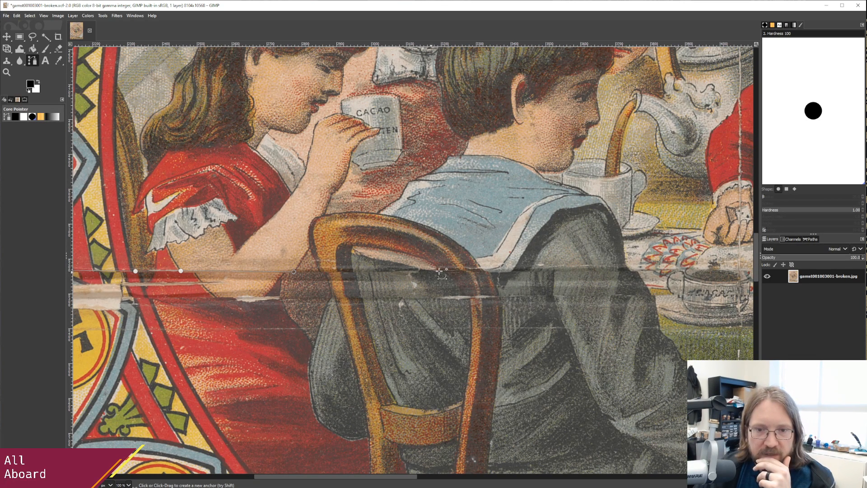
left_click(488, 271)
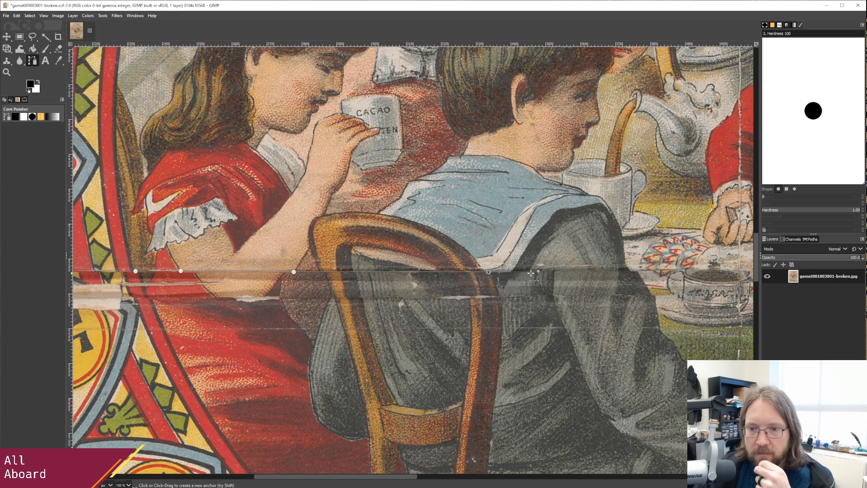
left_click(638, 272)
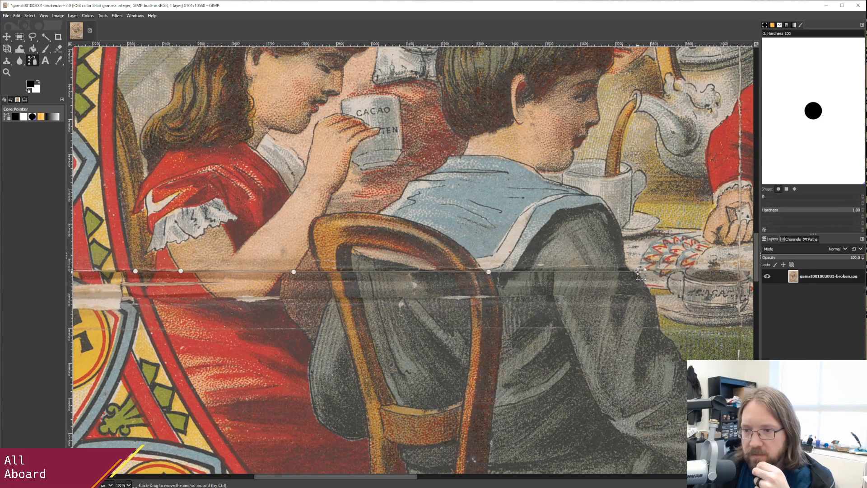
Extend the path along the crease's upper edge over the tea table, the girl in yellow and the ornamental border to square 42.
left_click_drag(407, 477, 512, 467)
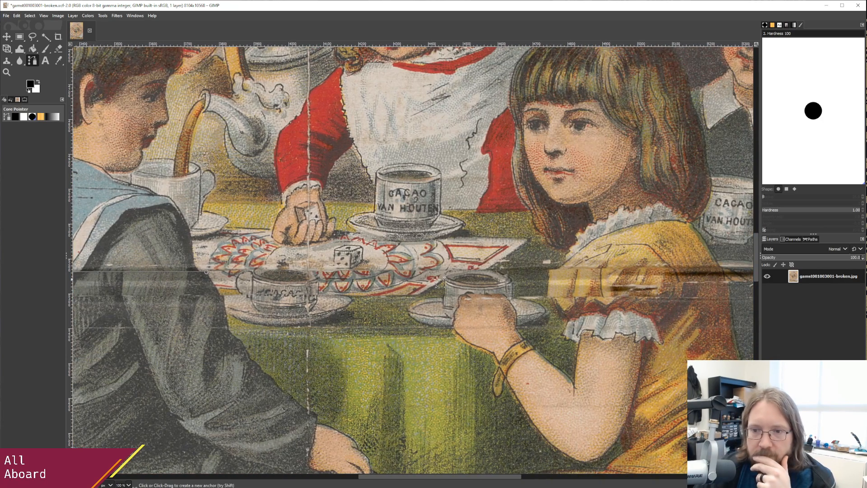
left_click(496, 269)
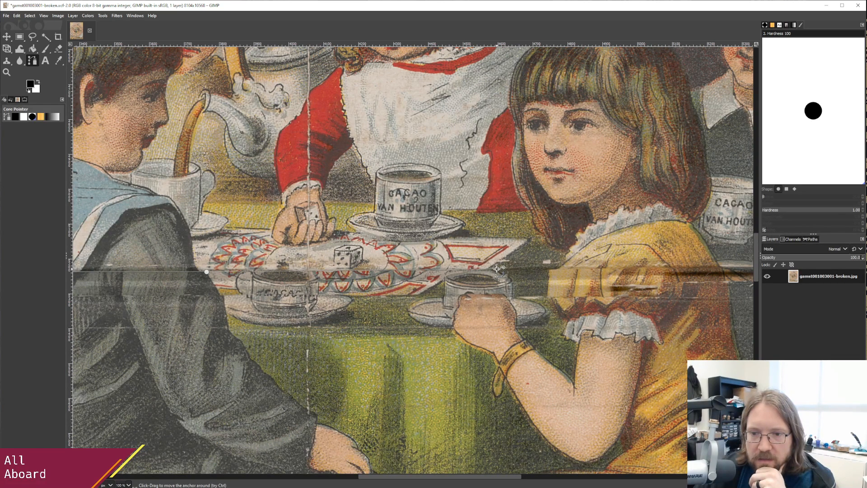
left_click(721, 267)
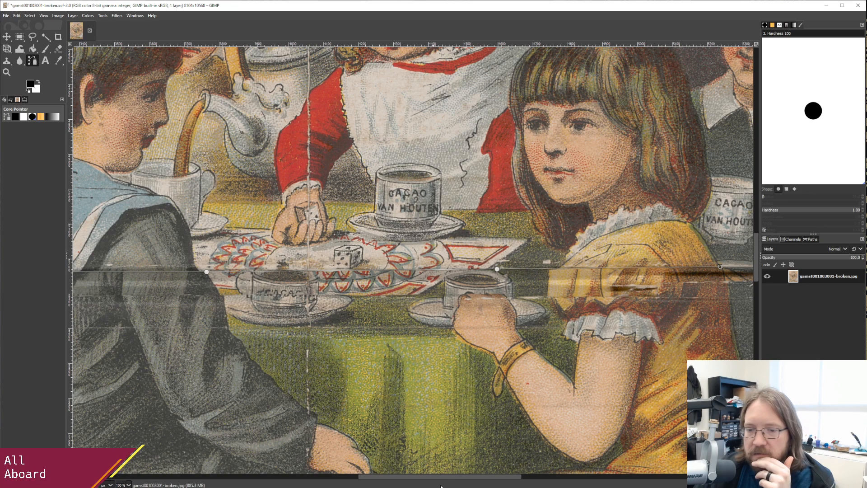
left_click_drag(446, 478, 554, 478)
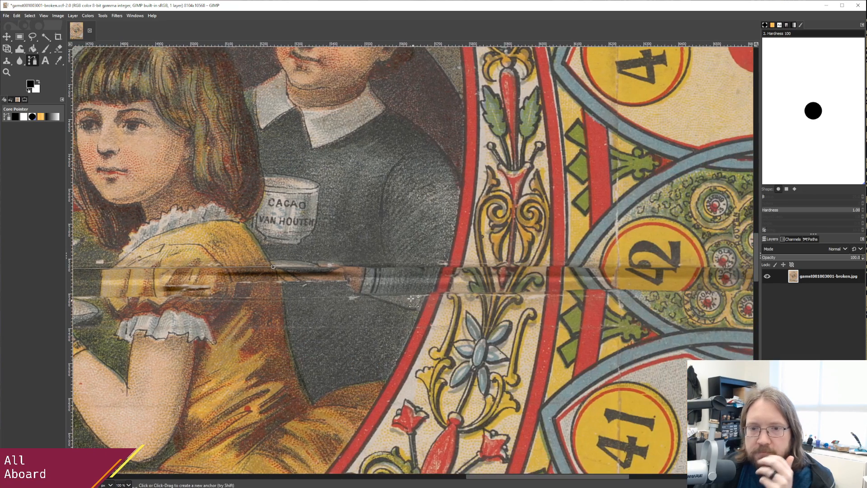
left_click(461, 267)
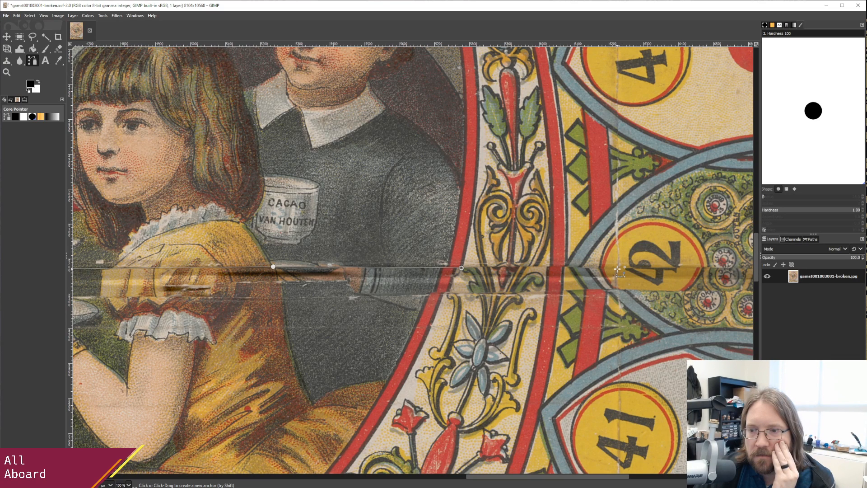
left_click(588, 267)
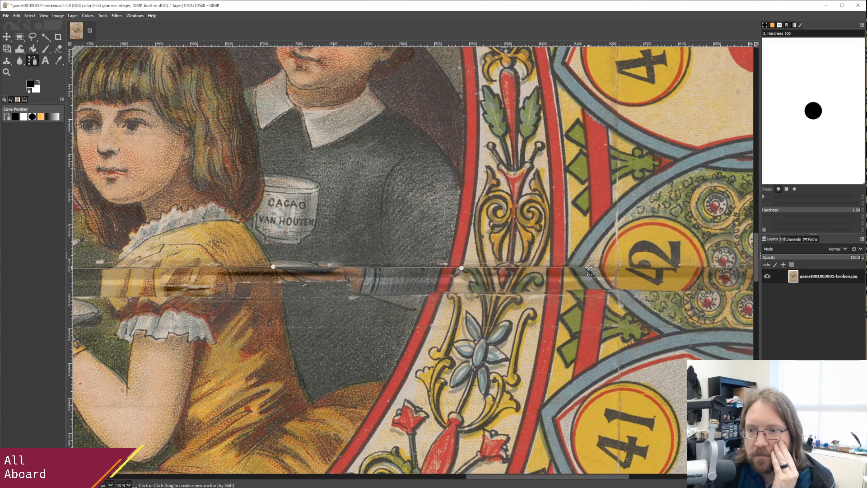
Carry the path along the crease's upper edge past the labyrinth and square 1, and turn it down at the scan's right edge.
left_click_drag(485, 476, 563, 474)
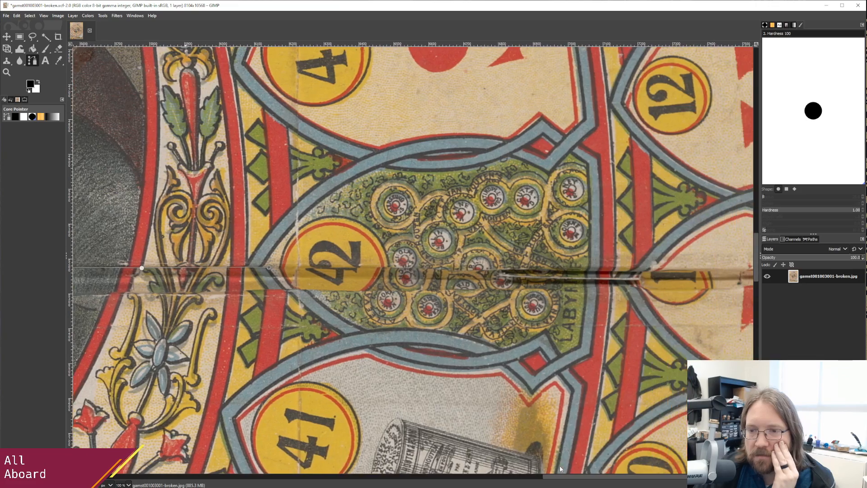
left_click(504, 269)
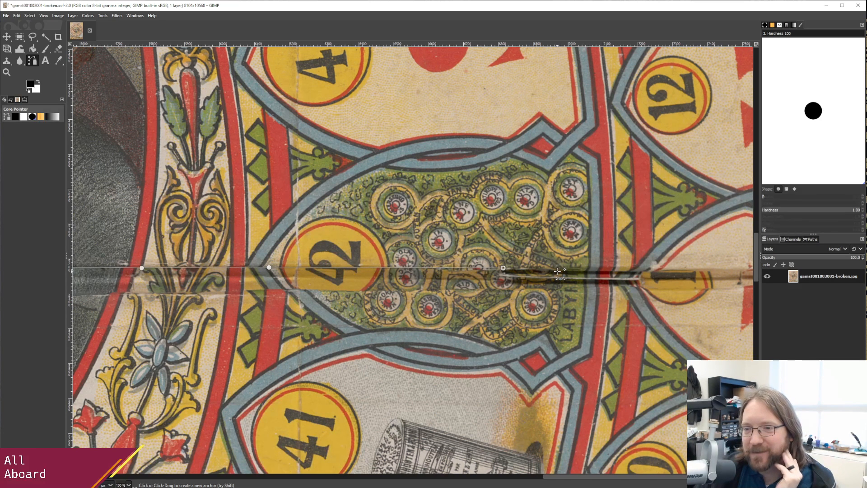
left_click(654, 268)
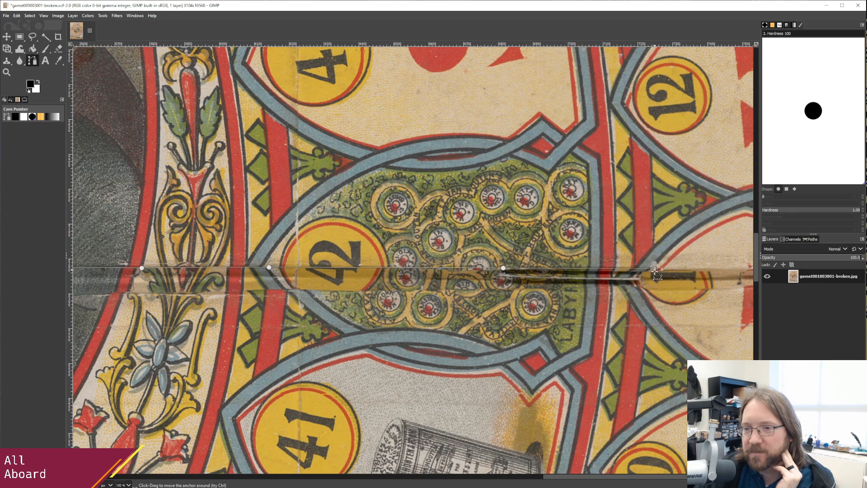
left_click_drag(550, 477, 593, 477)
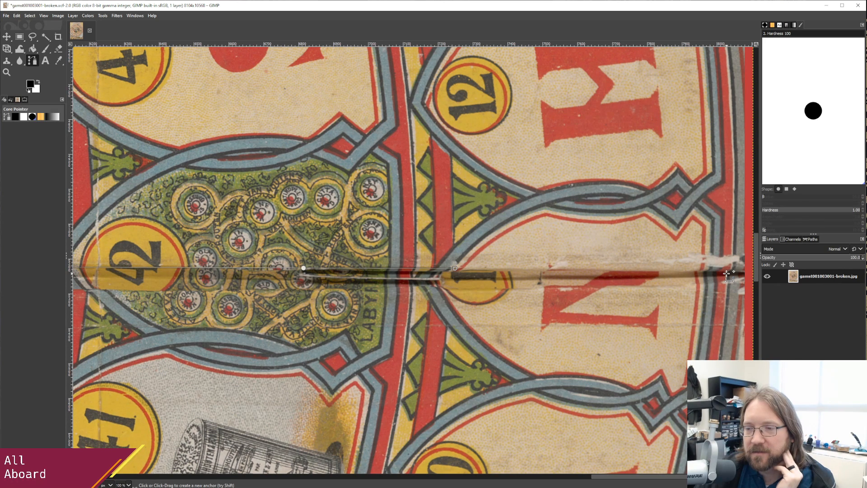
left_click(753, 268)
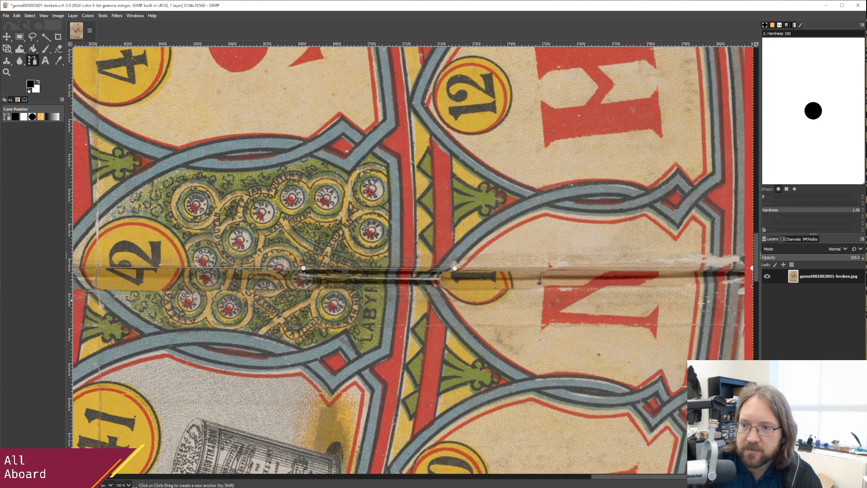
Lead the path back along the crease's lower edge from the scan's right edge through square 1 and the labyrinth to square 42.
left_click(485, 289)
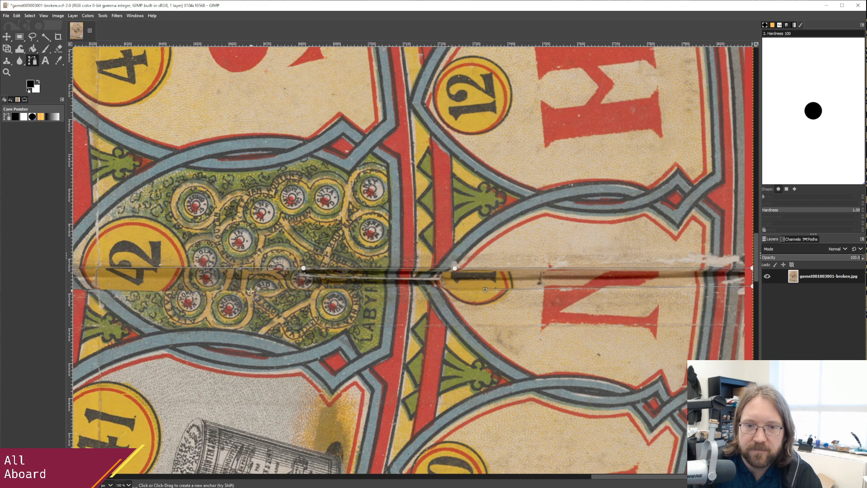
left_click(226, 291)
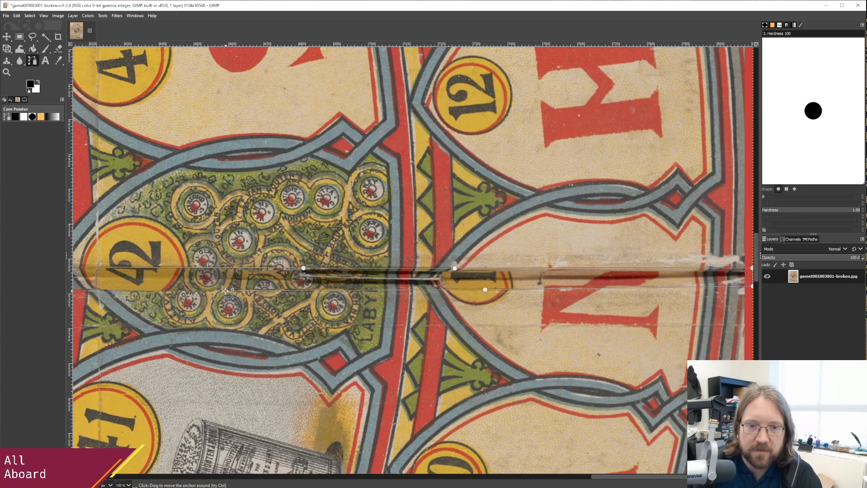
left_click(129, 291)
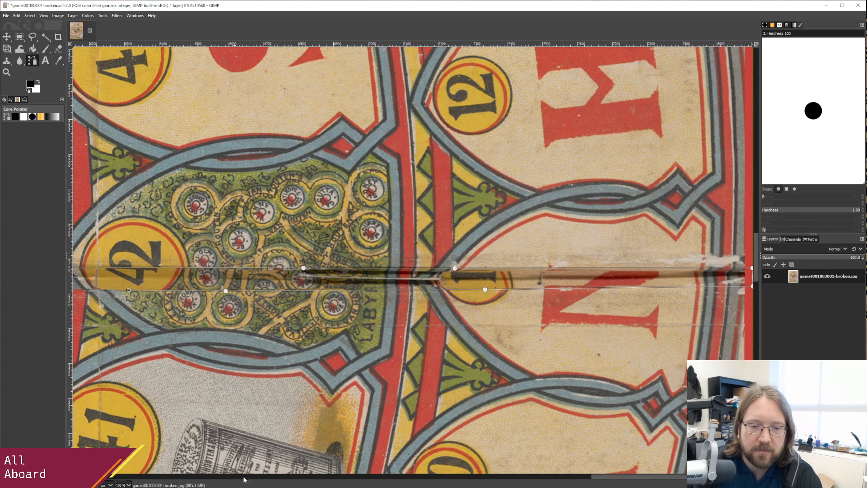
Continue the path along the crease's lower edge across the ornamental border, the girl in yellow and the tea table to the boy's sleeve.
left_click_drag(622, 480, 496, 480)
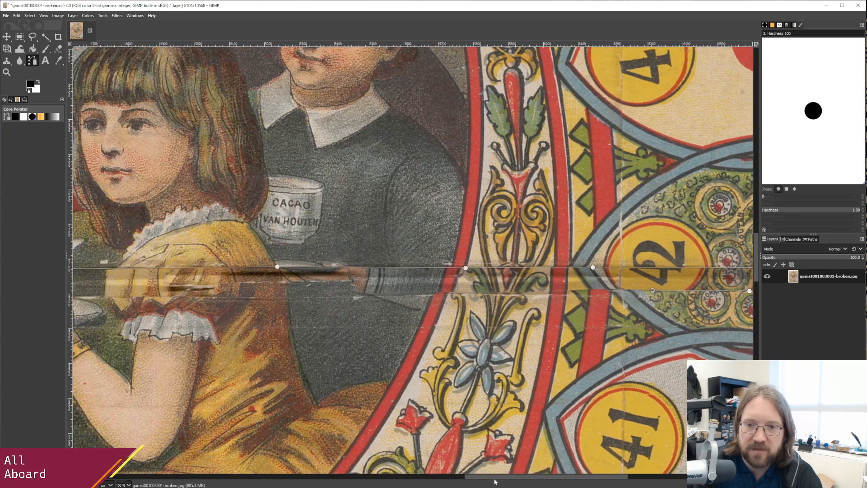
left_click(427, 295)
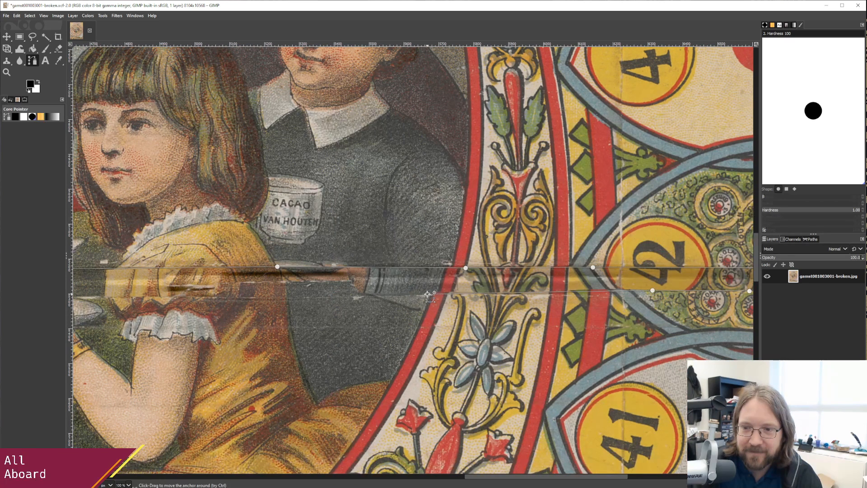
left_click(210, 298)
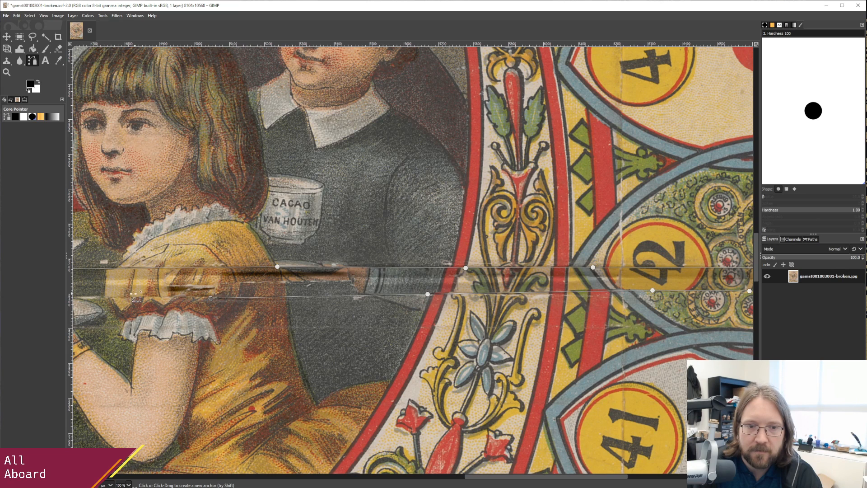
left_click(98, 298)
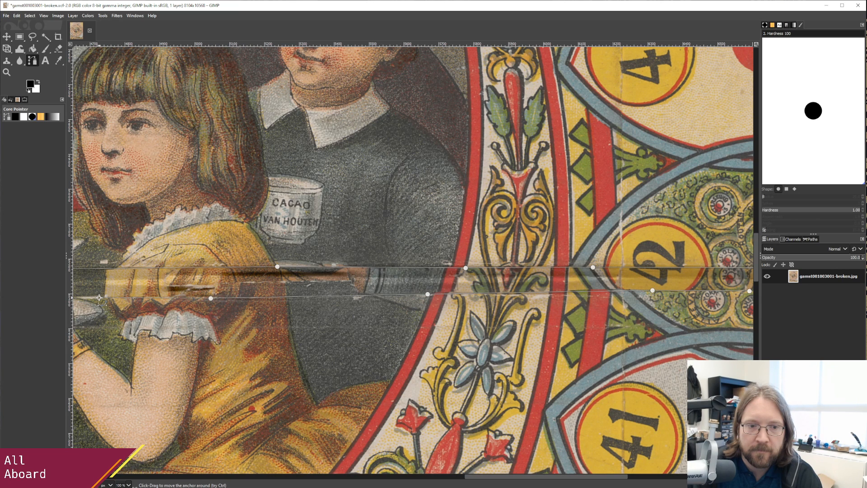
left_click_drag(475, 478, 384, 478)
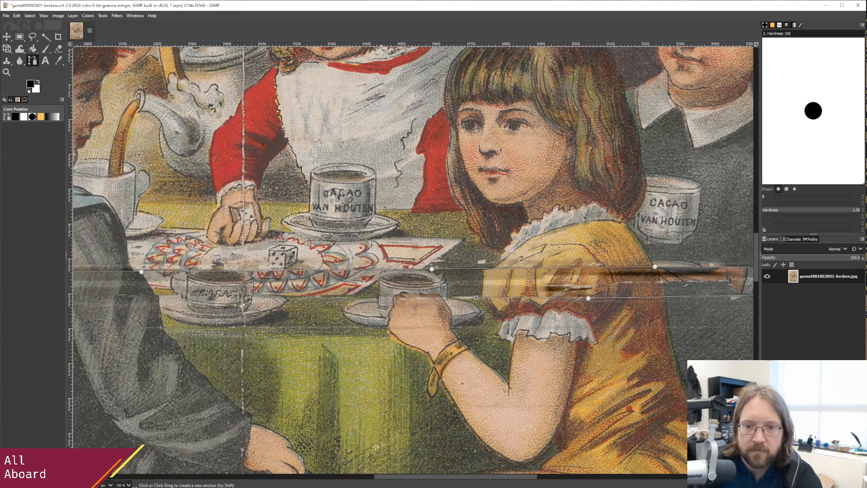
left_click(338, 294)
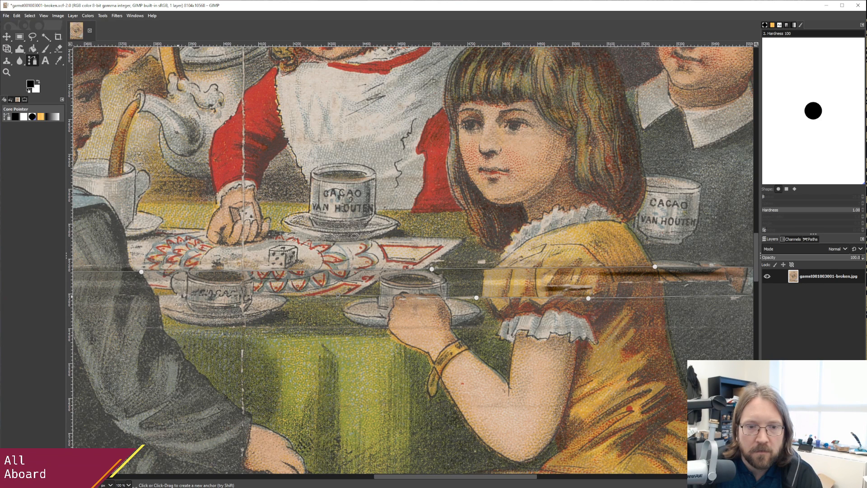
left_click(159, 295)
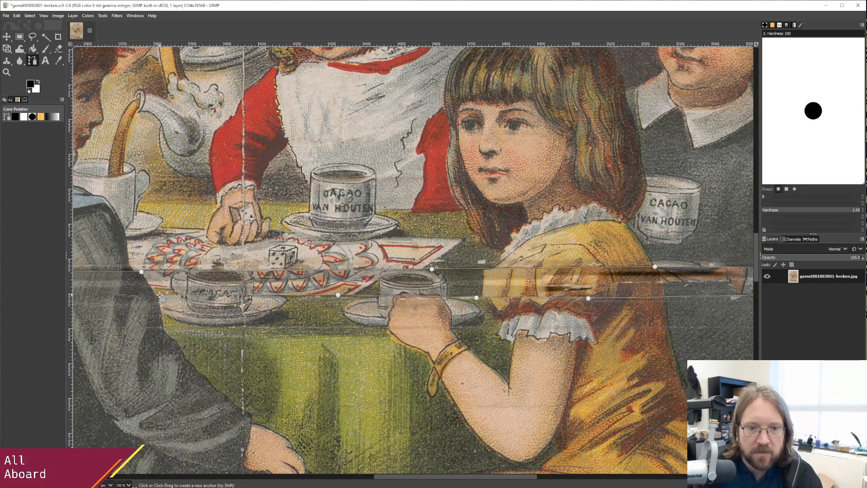
Extend the path along the crease's lower edge across the boy's chair and the girl in red to the torn strip beside square 55.
left_click_drag(384, 479, 306, 479)
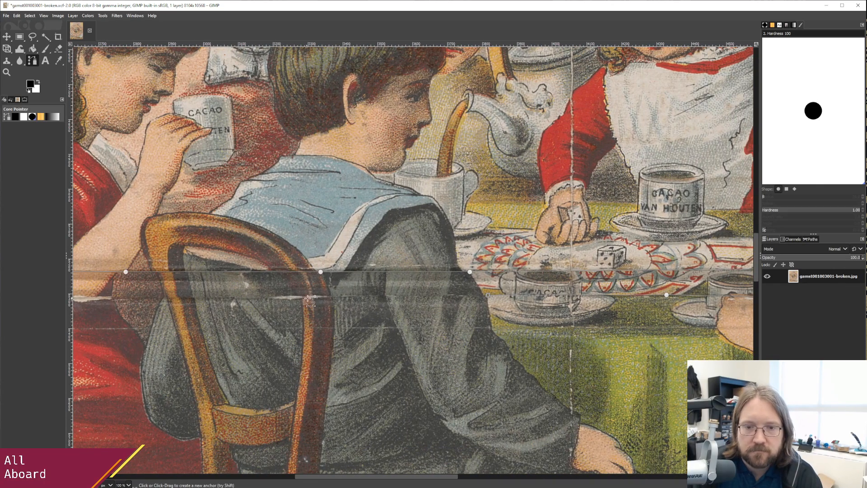
left_click(331, 296)
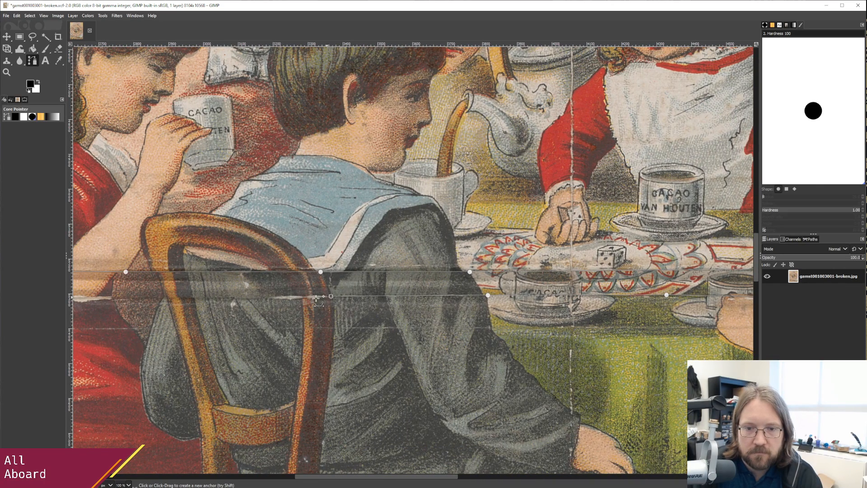
left_click(166, 298)
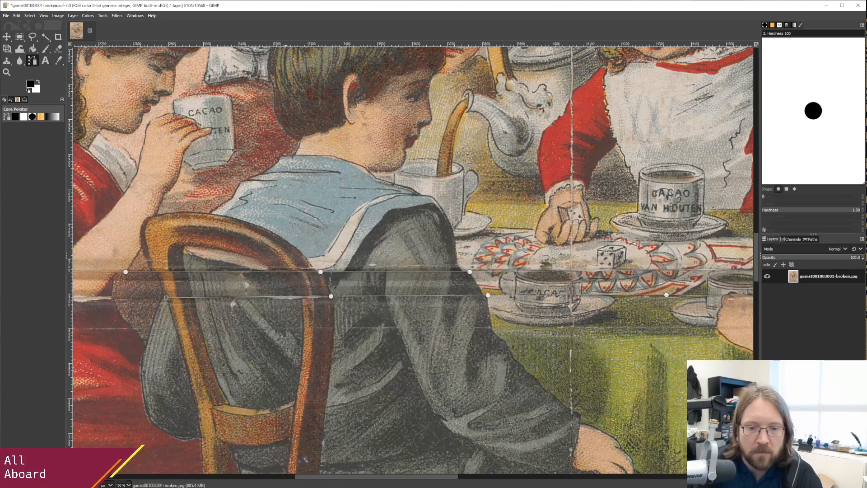
left_click_drag(333, 478, 257, 478)
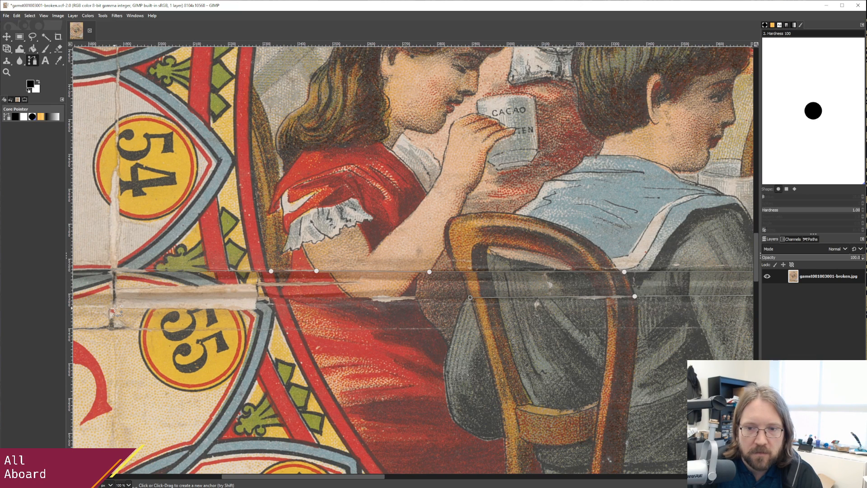
left_click(287, 298)
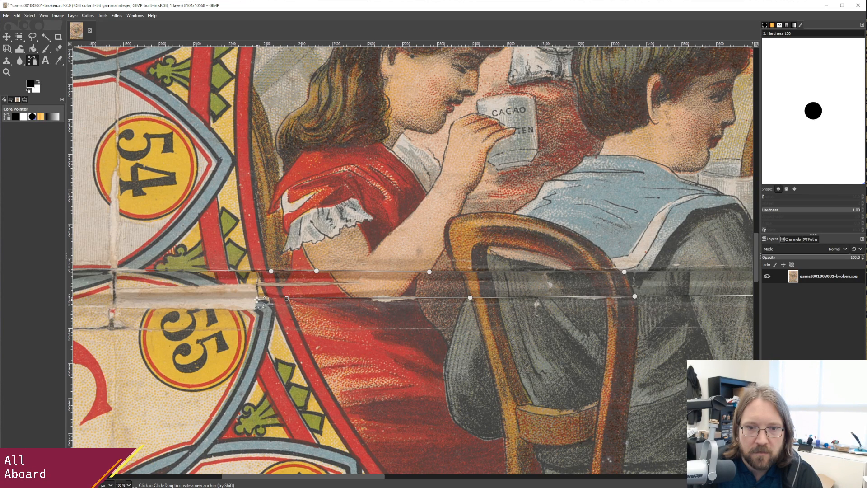
left_click(257, 298)
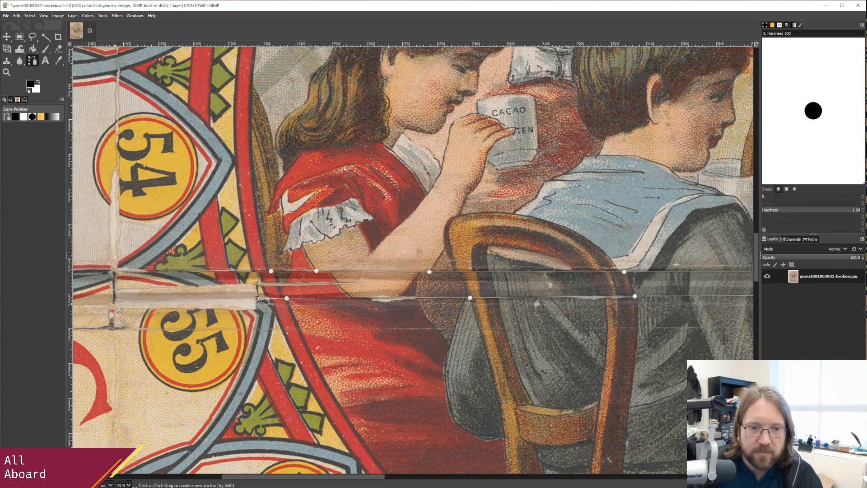
Route the path around the torn strip above square 55 and on along the crease to the border below the tin.
left_click_drag(256, 479, 176, 479)
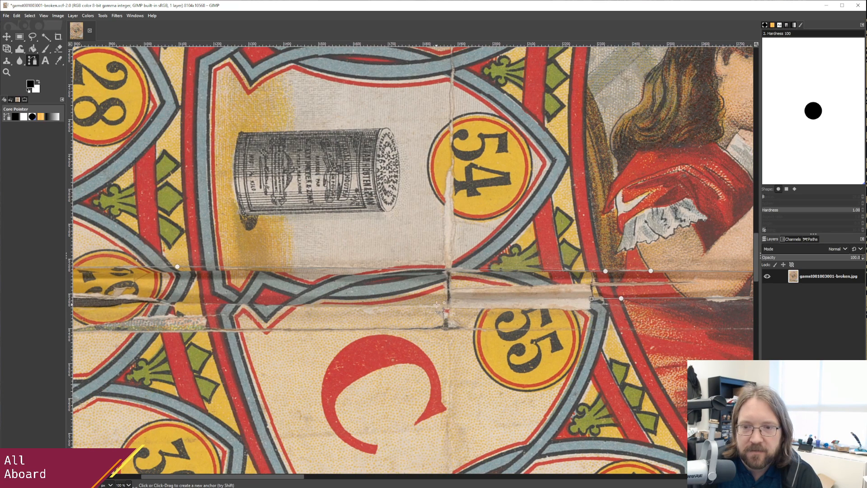
left_click(591, 310)
left_click(449, 309)
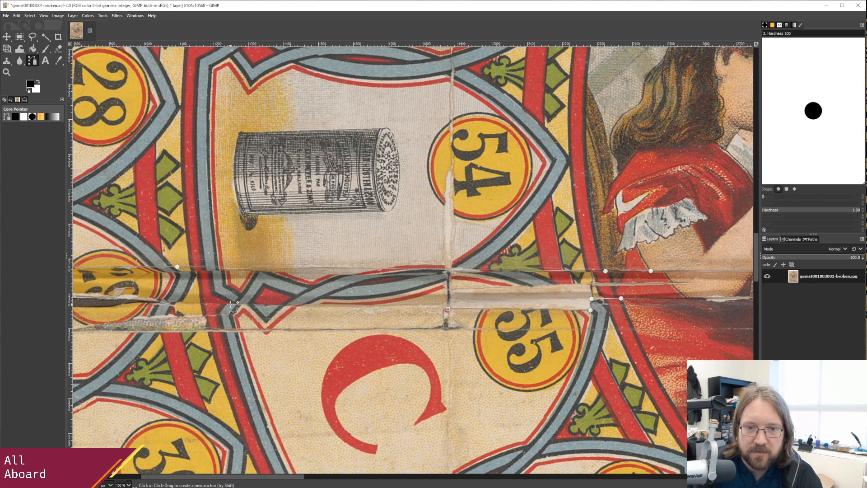
left_click(230, 304)
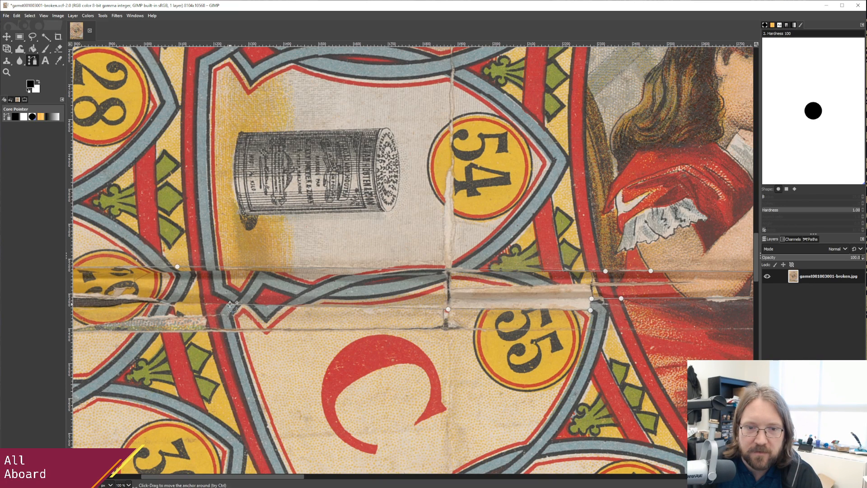
left_click(200, 303)
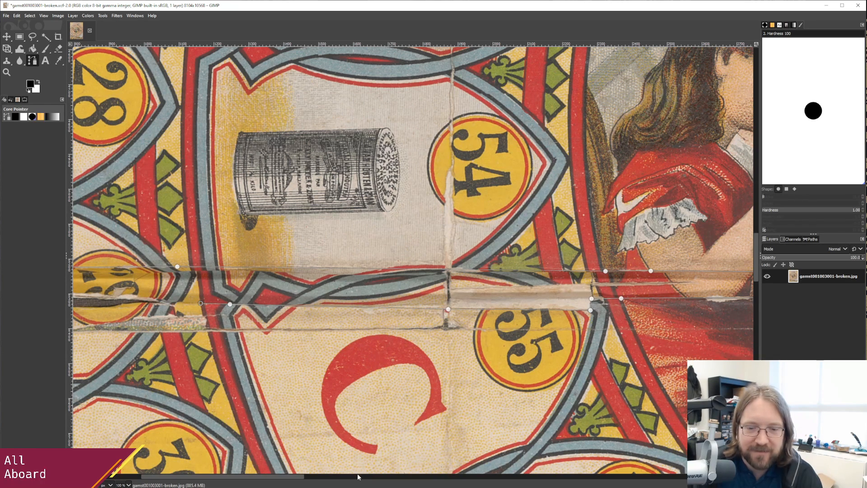
Carry the path below the dark tear through the letter E and out to the scan's left edge.
left_click_drag(305, 477, 218, 485)
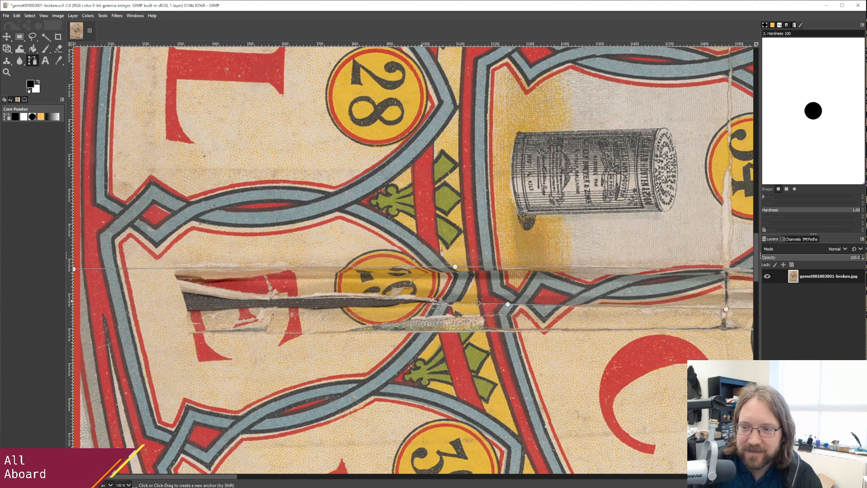
left_click(378, 306)
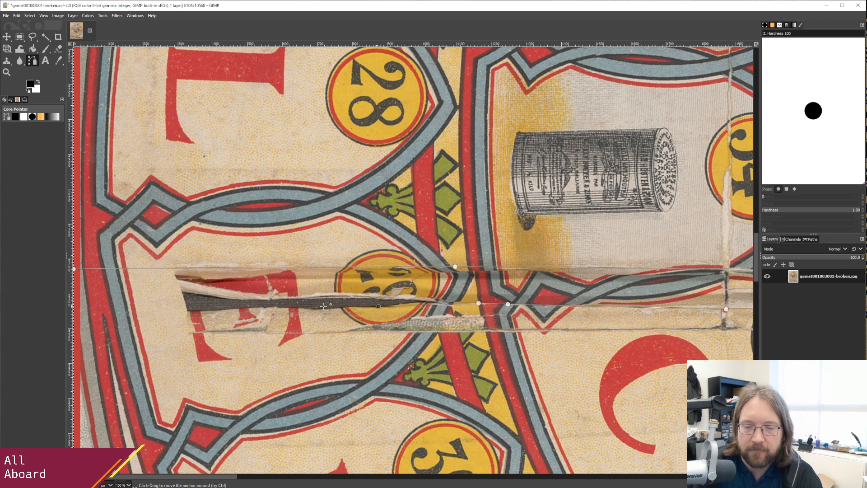
left_click(187, 313)
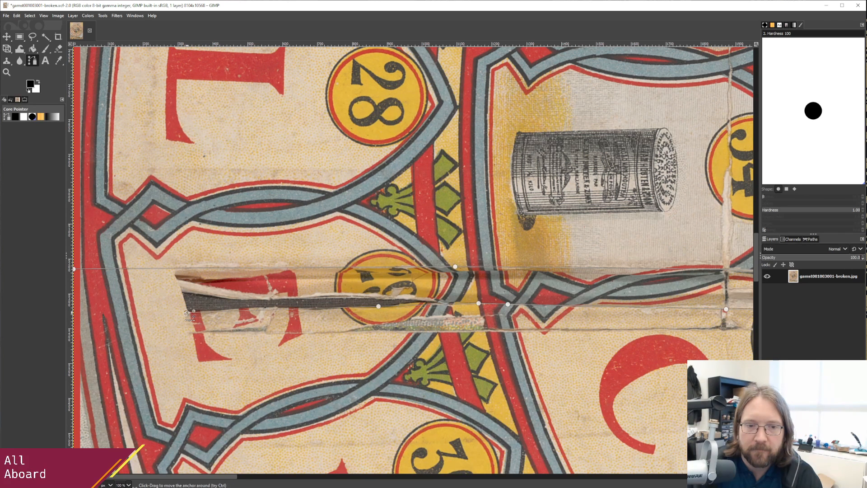
left_click(73, 312)
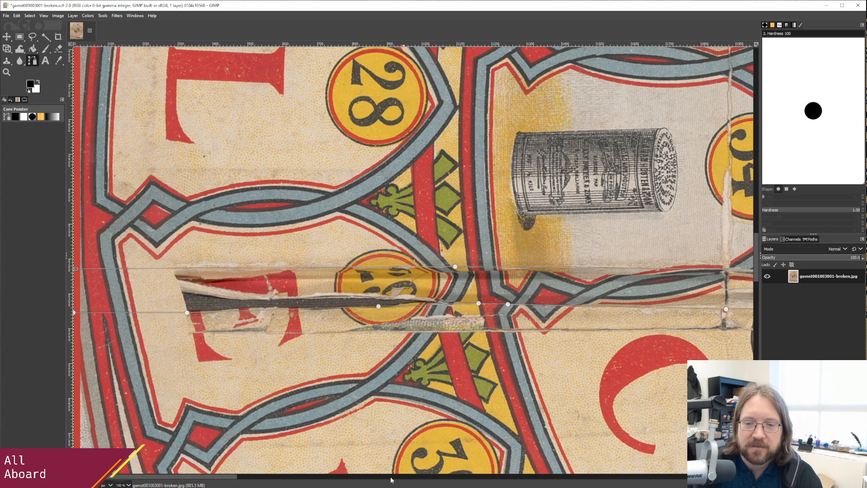
Check the crease outline path at both ends of the scan.
left_click_drag(236, 477, 222, 463)
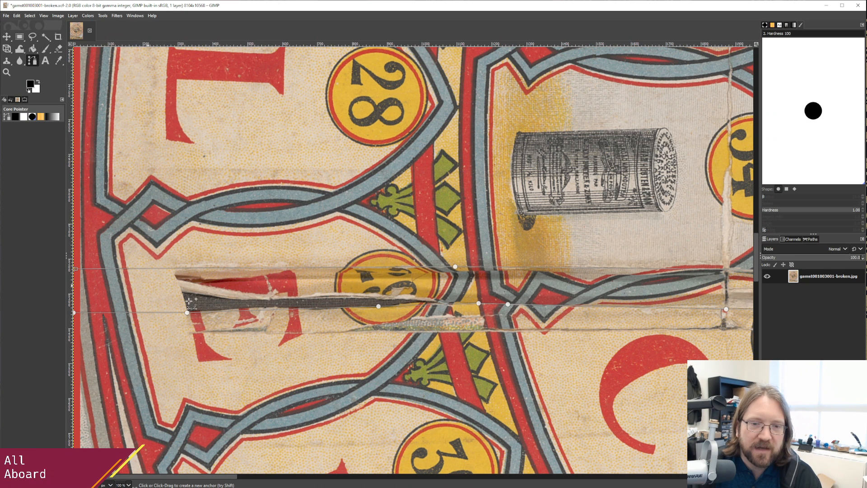
left_click_drag(230, 478, 754, 478)
left_click_drag(696, 477, 180, 470)
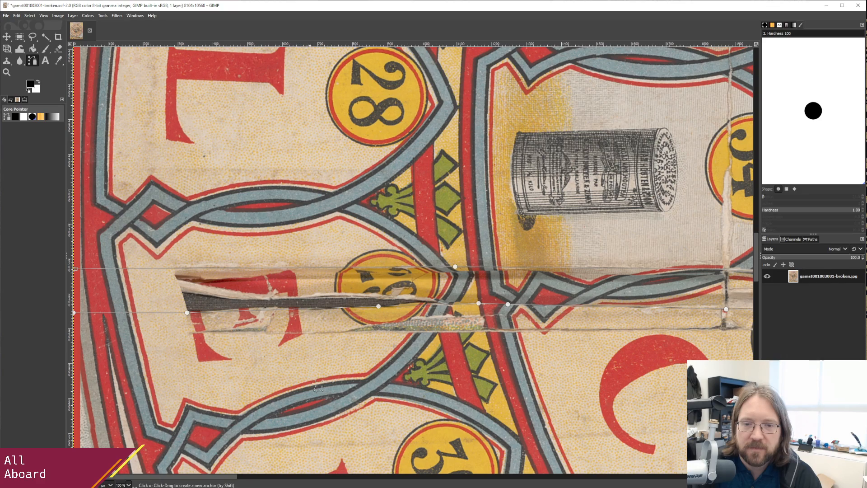
left_click_drag(230, 479, 757, 483)
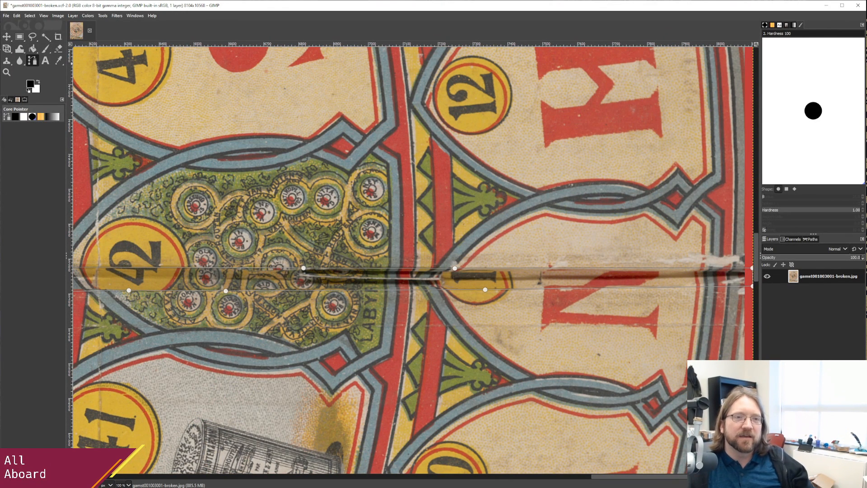
Switch to the Move tool and undo the last anchor drag and the last added anchor of the path.
left_click(5, 38)
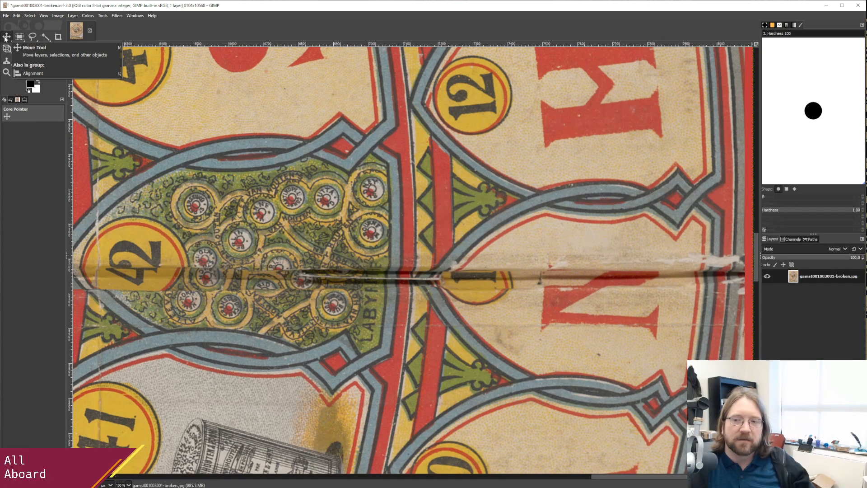
left_click(16, 16)
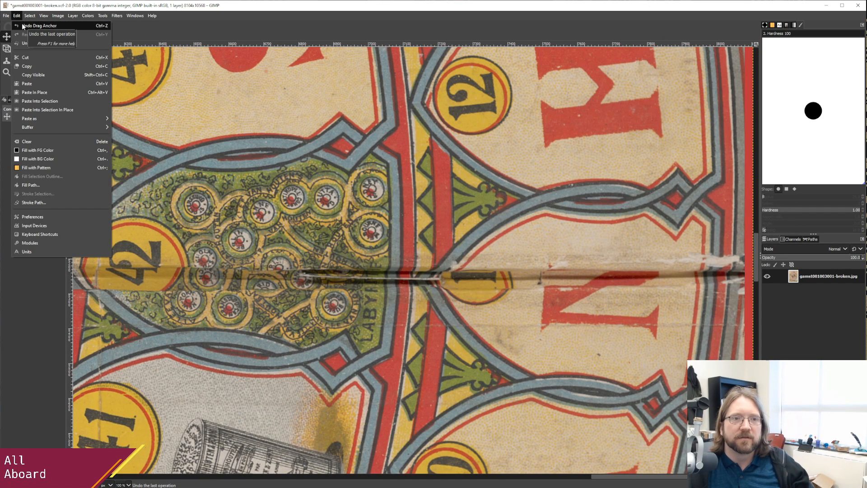
left_click(23, 25)
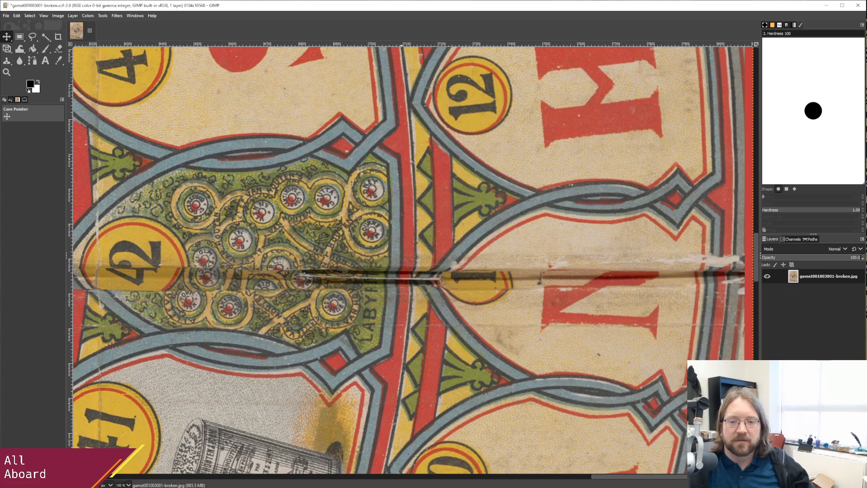
left_click(406, 476)
left_click(242, 477)
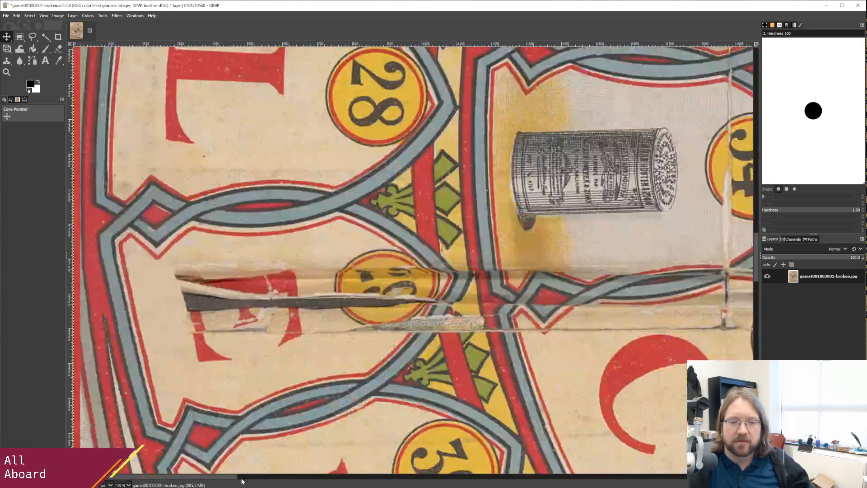
left_click_drag(227, 477, 94, 479)
left_click(15, 15)
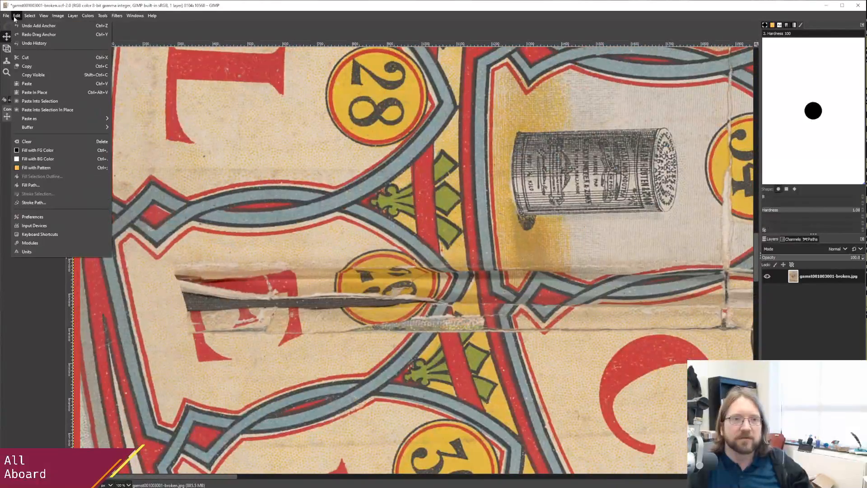
left_click(26, 26)
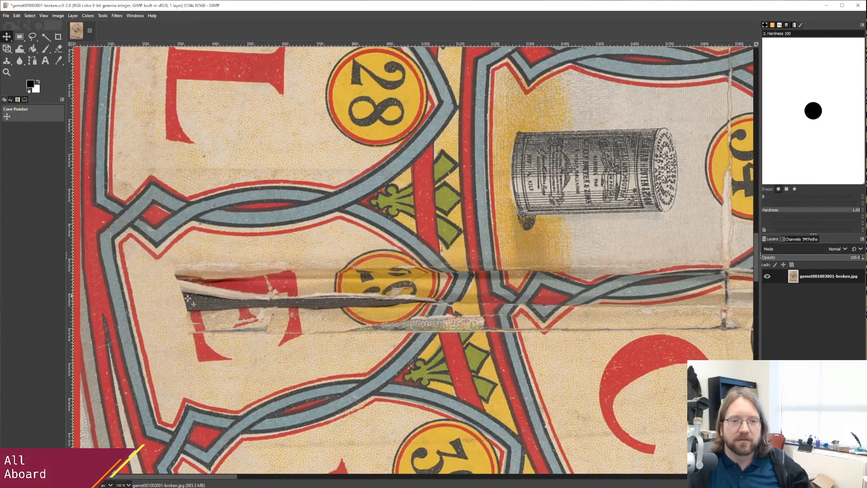
Switch to the Free Select tool for outlining the crease strip.
mouse_move(223, 478)
left_mouse_down()
mouse_move(723, 479)
mouse_move(223, 478)
left_mouse_up()
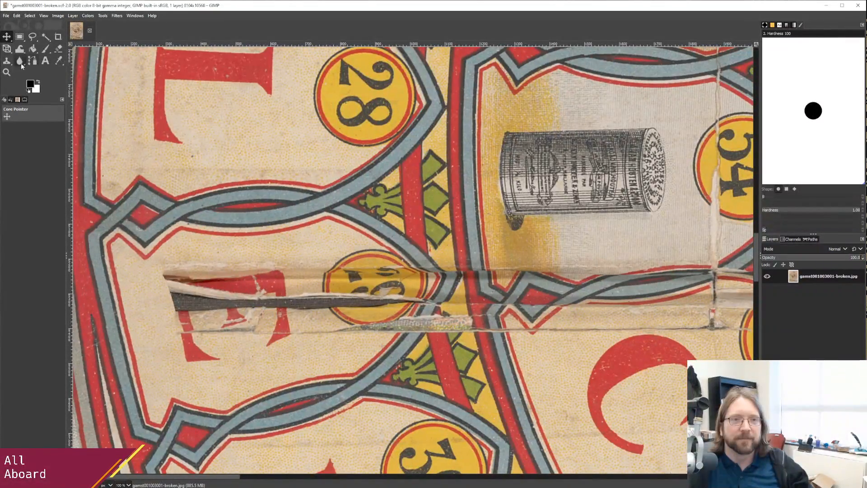
left_click(103, 16)
mouse_move(111, 26)
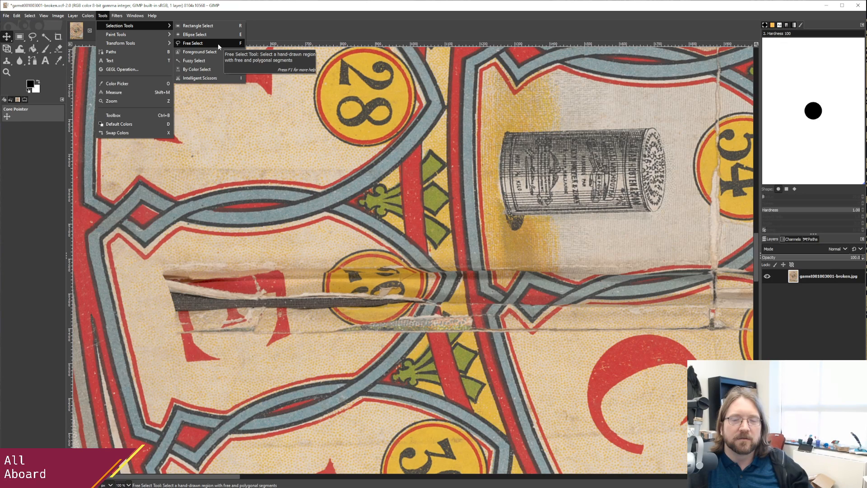
left_click(218, 44)
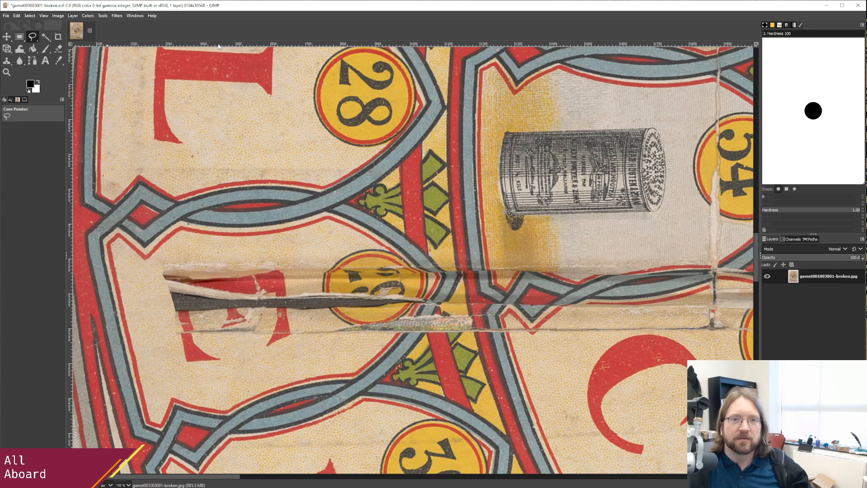
left_click(73, 261)
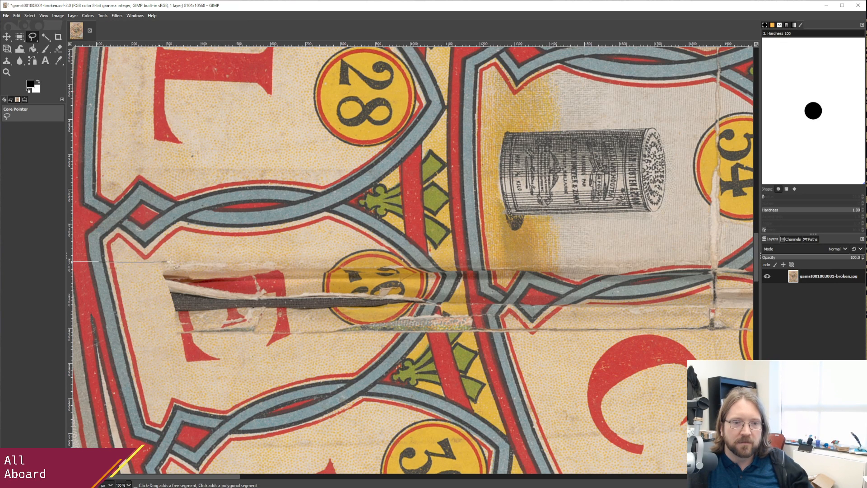
left_click(259, 265)
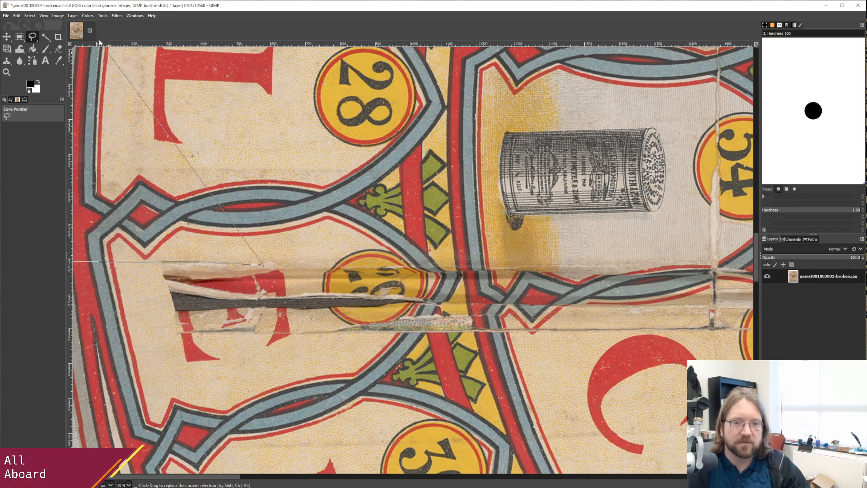
left_click(16, 17)
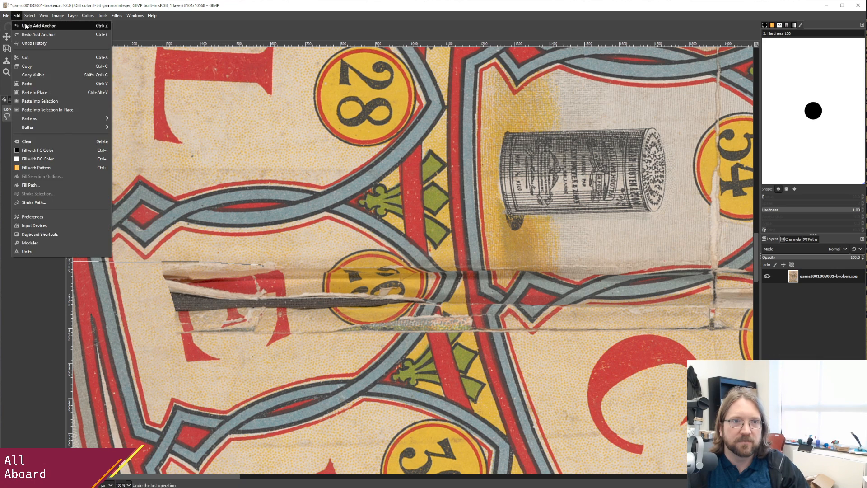
left_click(25, 25)
left_click(18, 16)
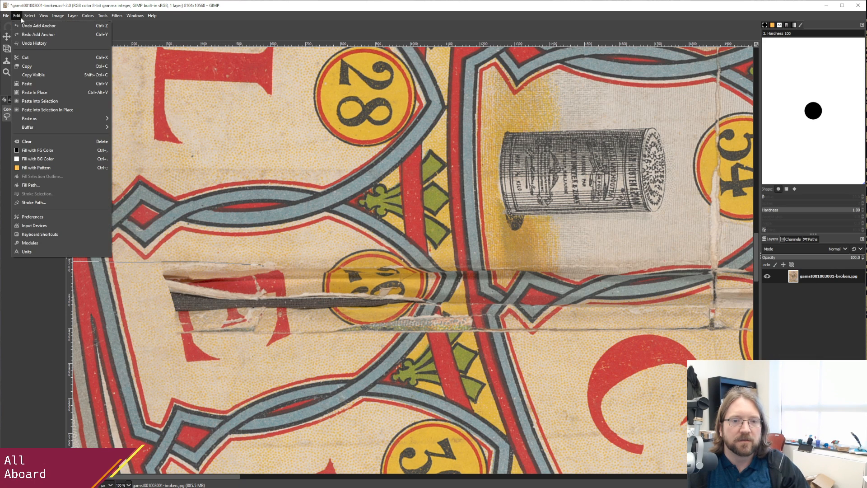
left_click(36, 16)
left_click(296, 231)
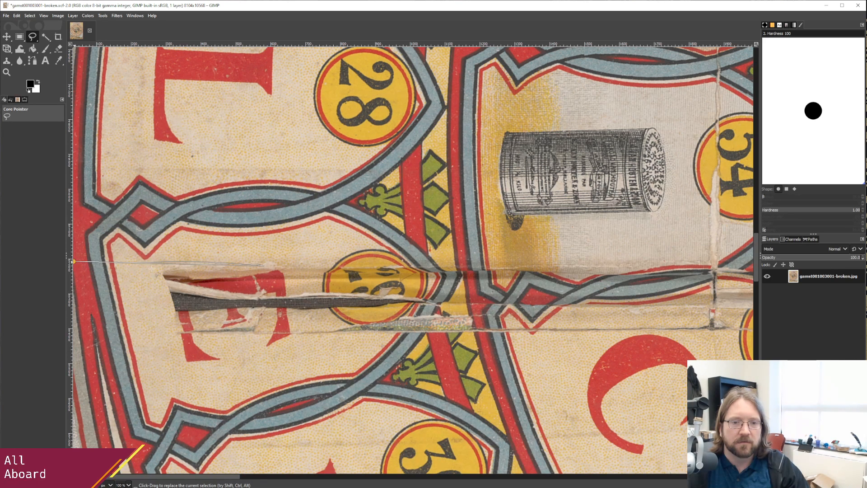
left_click(74, 262)
left_click(30, 15)
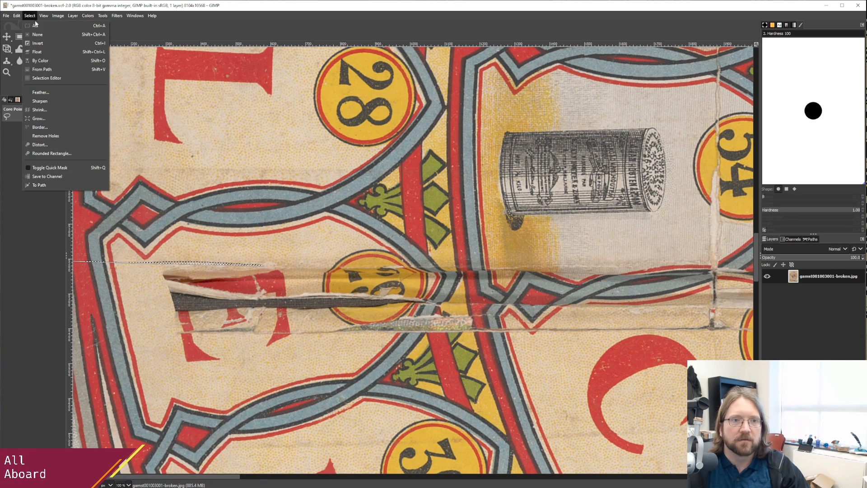
left_click(38, 35)
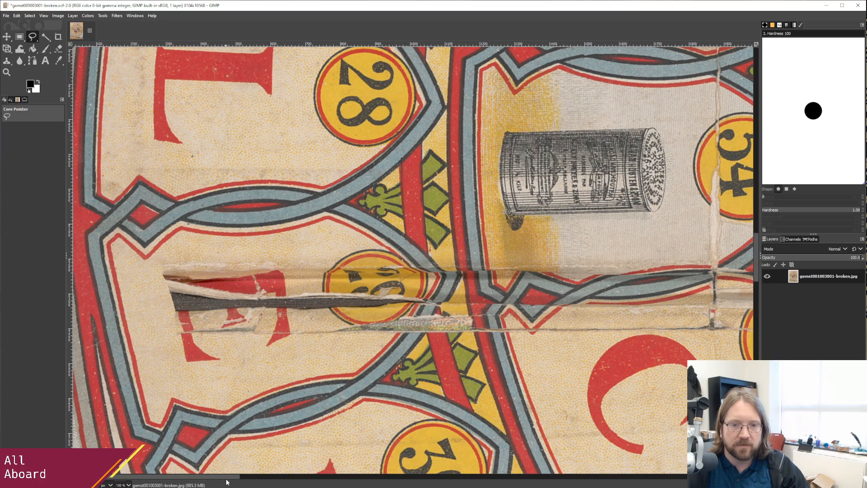
Start a polygonal Free Select outline in the central picture and follow the crease's upper edge to the scan's right edge.
left_click_drag(228, 477, 527, 468)
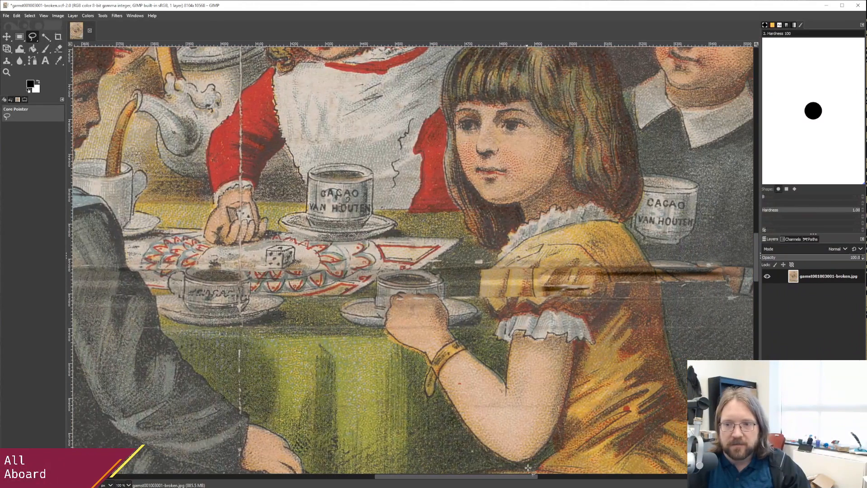
left_click(481, 270)
left_click(653, 268)
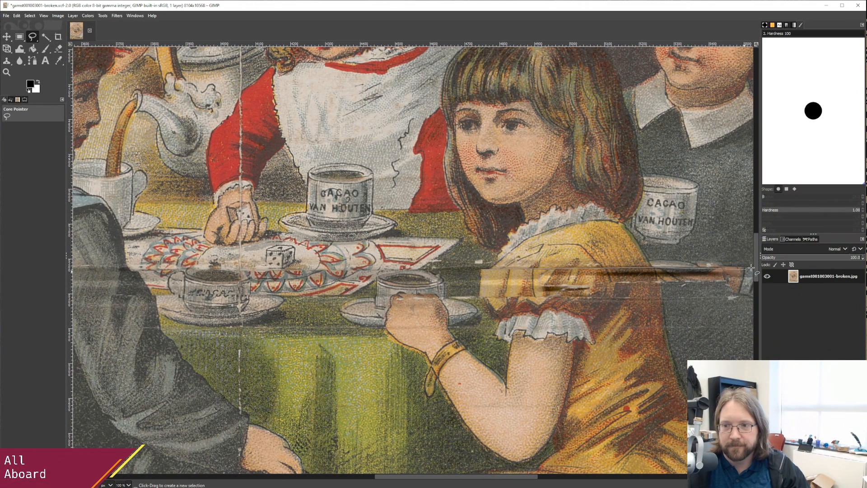
left_click_drag(516, 480, 650, 480)
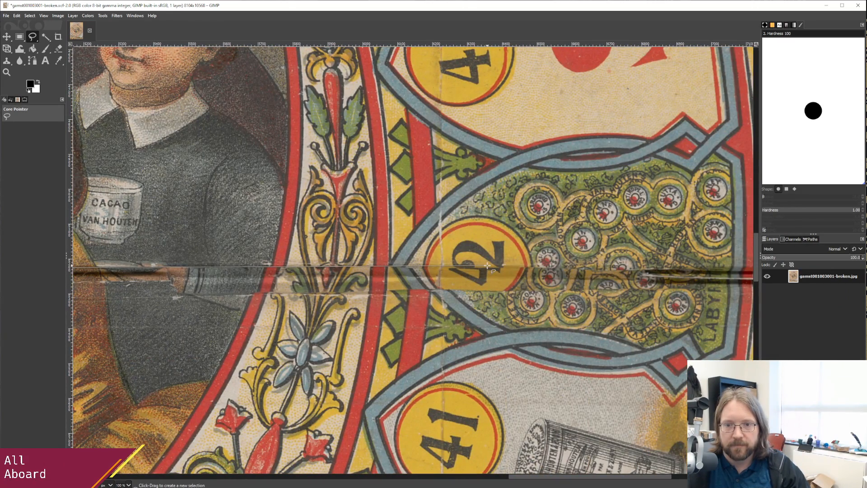
left_click(703, 269)
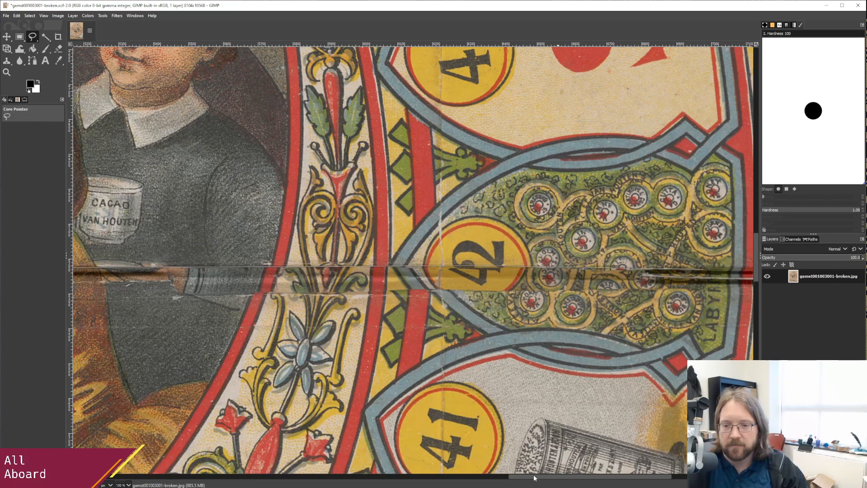
scroll(676, 461, "right", 5)
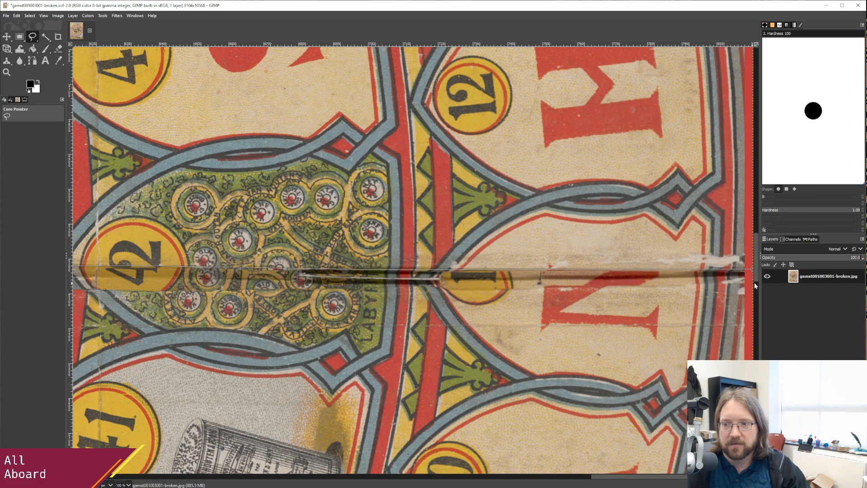
left_click(753, 283)
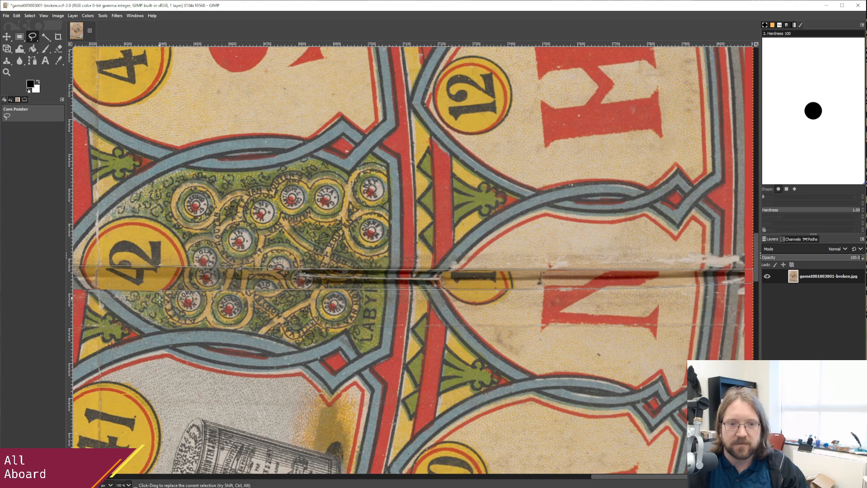
Carry the outline back along the crease's lower edge, below the dark tear, to the scan's left edge.
left_click_drag(609, 479, 480, 483)
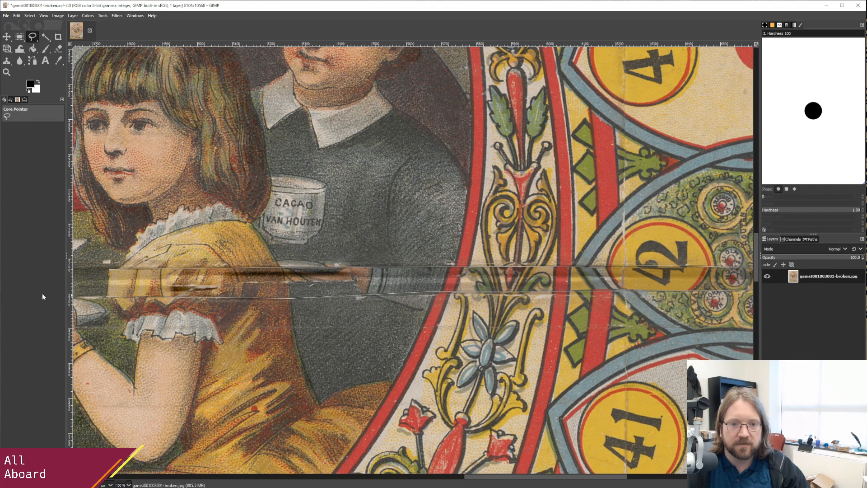
left_click_drag(492, 478, 366, 477)
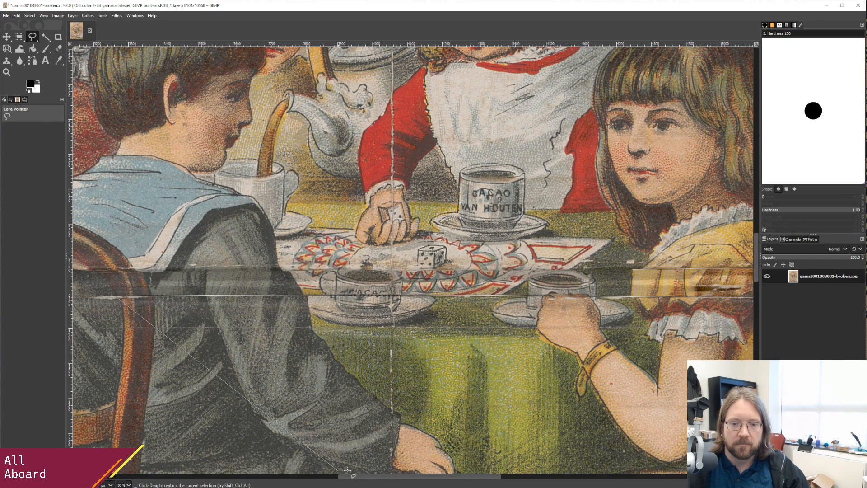
left_click_drag(357, 479, 230, 479)
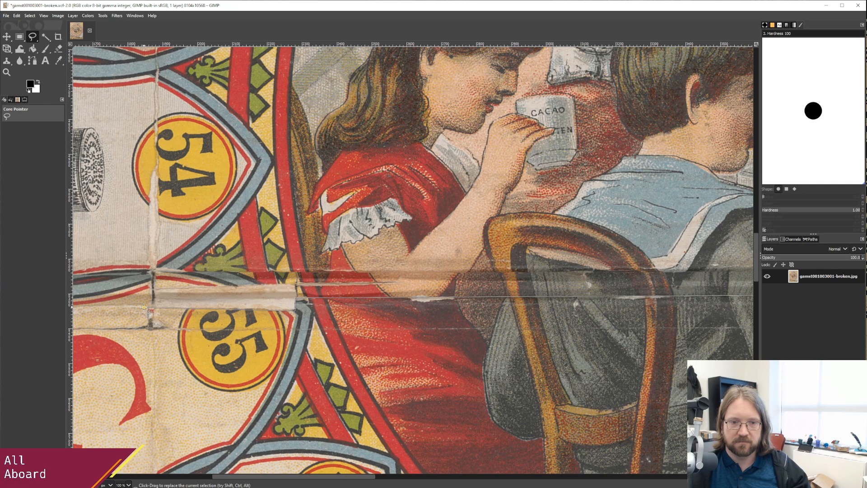
left_click_drag(233, 478, 104, 480)
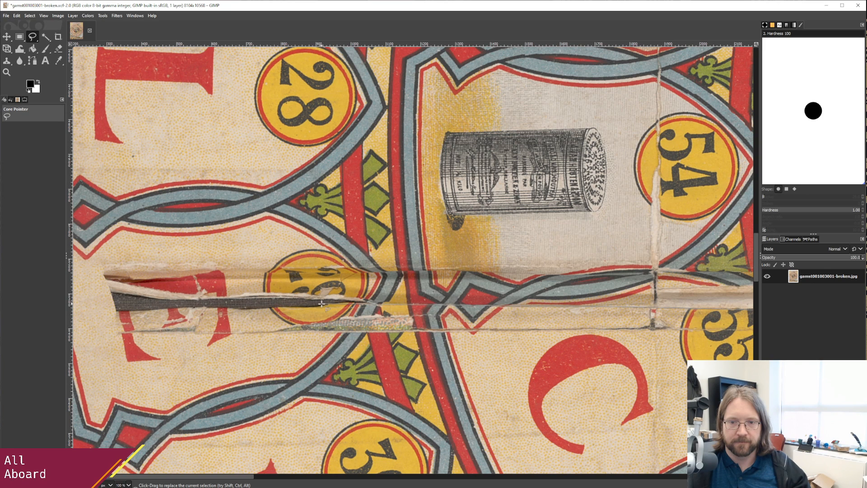
left_click(346, 302)
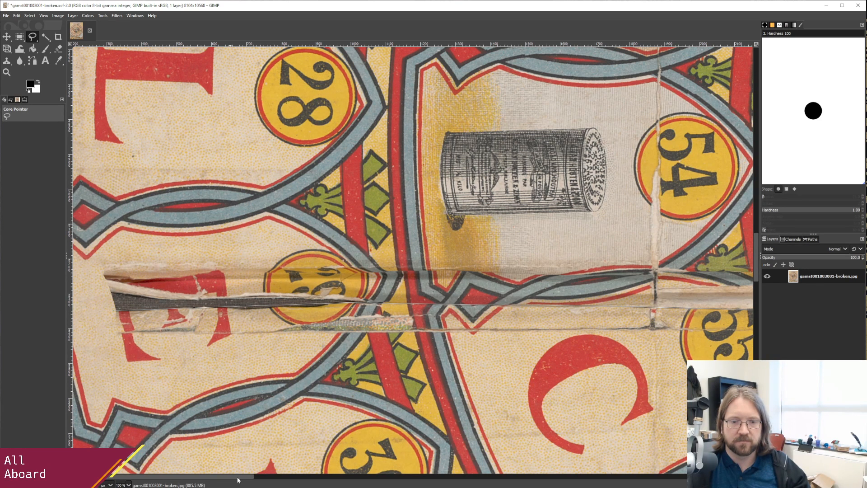
left_click_drag(236, 477, 206, 482)
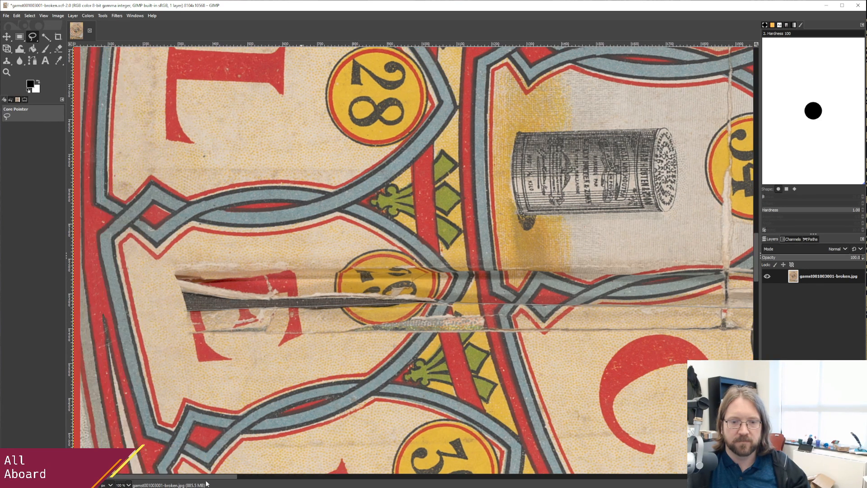
left_click(73, 312)
Run the outline up the scan's left edge and along the crease's upper edge to close the selection in the central picture.
left_click(73, 267)
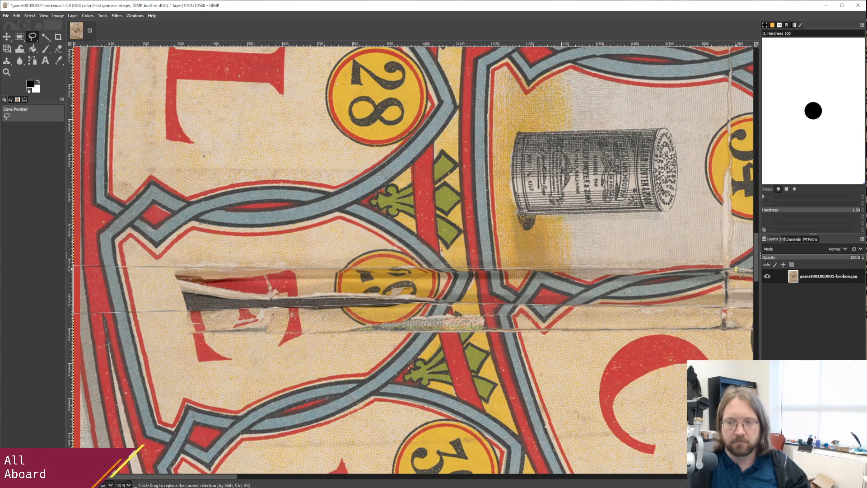
left_click_drag(223, 479, 361, 479)
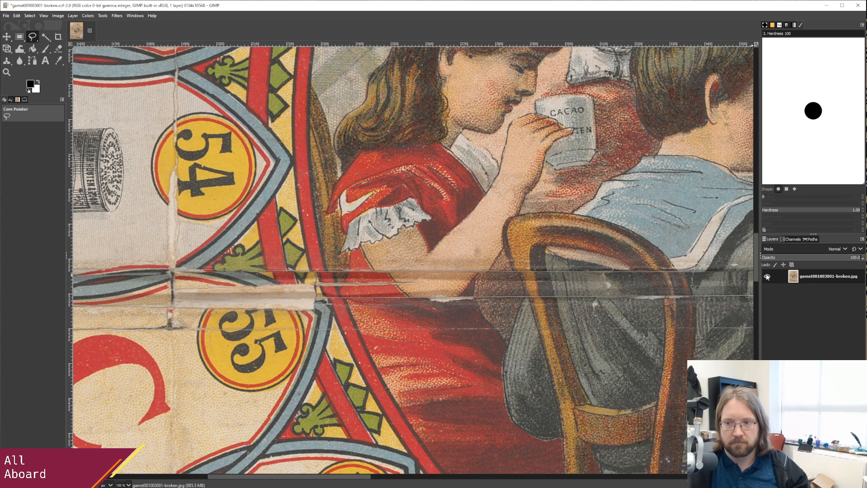
left_click_drag(365, 477, 501, 471)
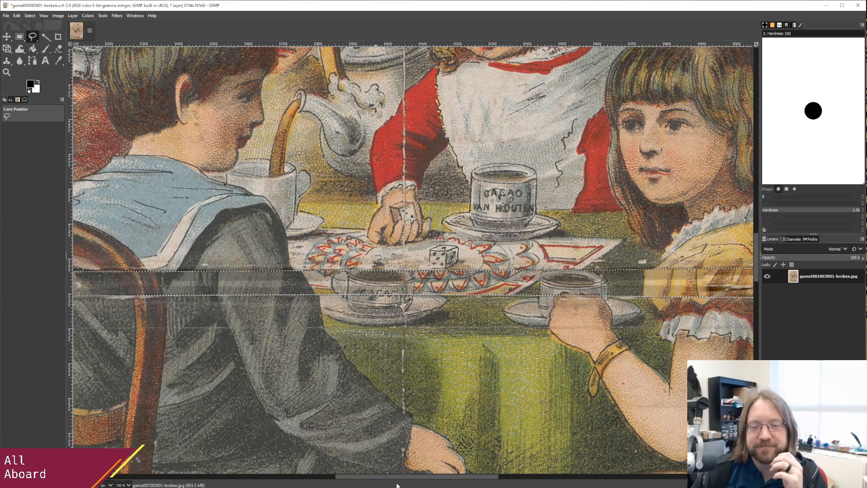
Cut the selected crease strip from the scan and paste it as a new layer in place.
left_click_drag(395, 482, 182, 481)
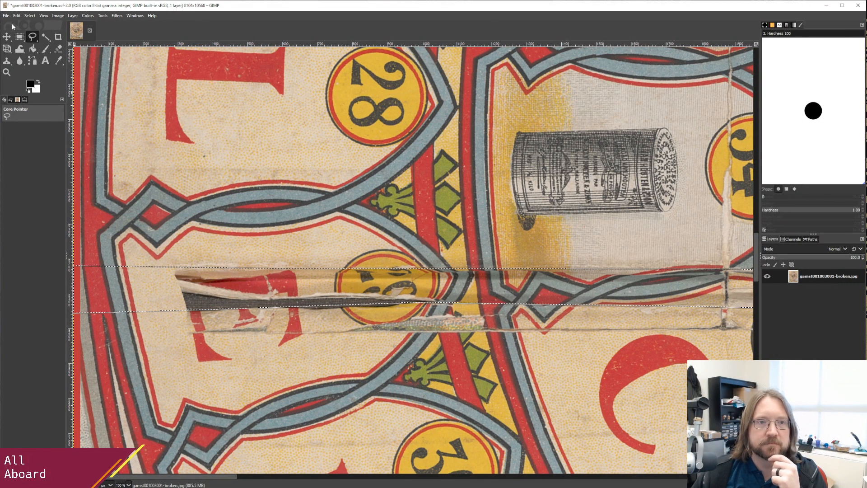
left_click(17, 15)
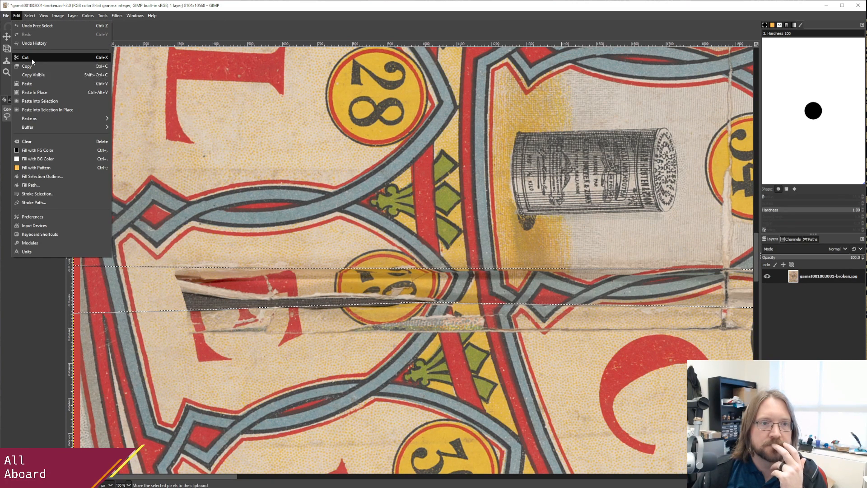
left_click(31, 58)
left_click(17, 16)
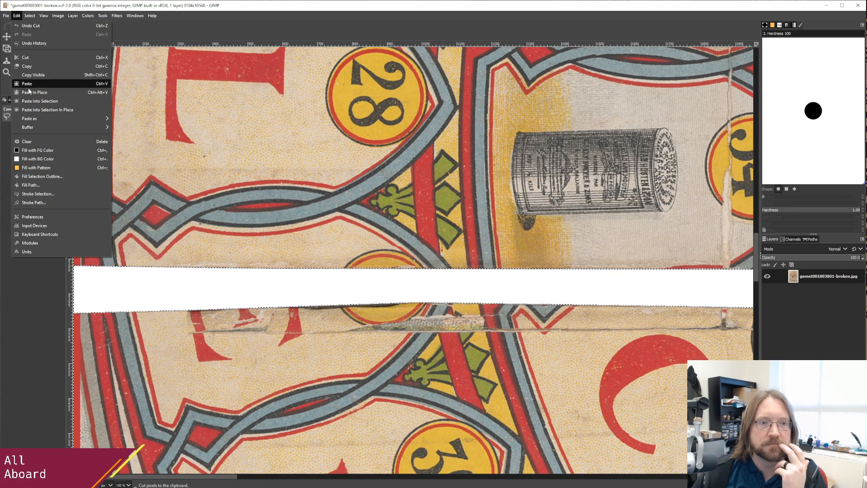
mouse_move(65, 119)
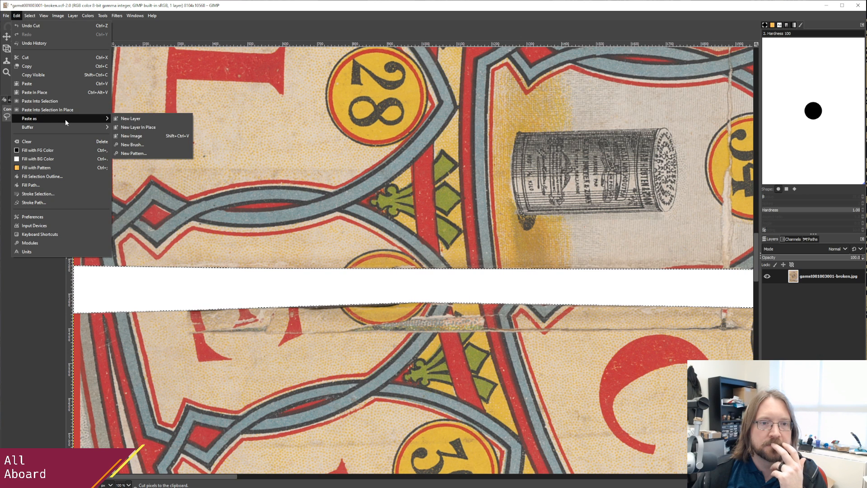
left_click(140, 125)
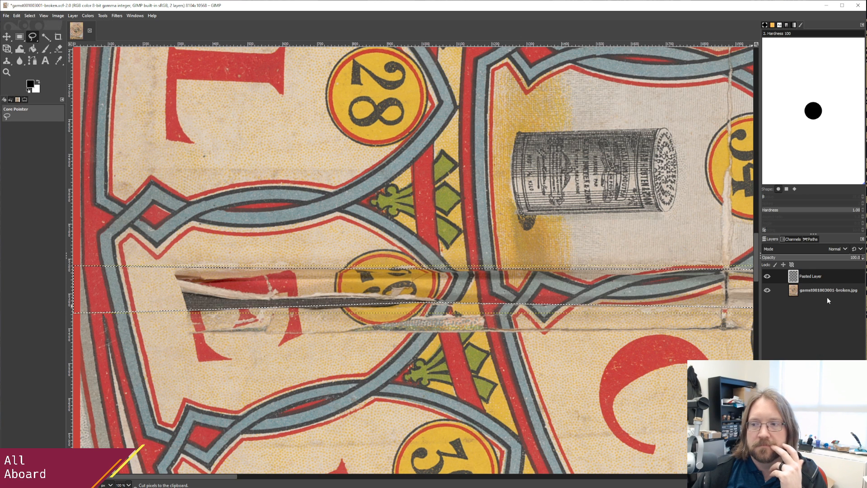
Toggle the scan layer's visibility to check the pasted strip on its own.
left_click(767, 291)
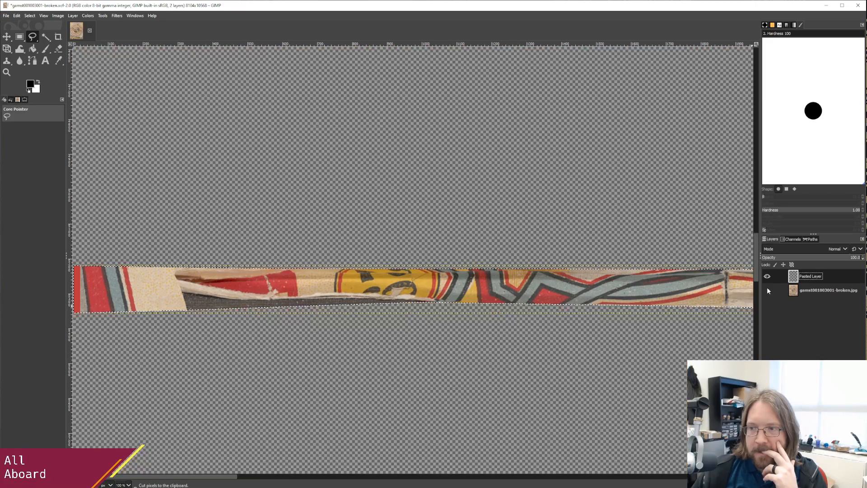
left_click(767, 288)
left_click(767, 287)
left_click(767, 290)
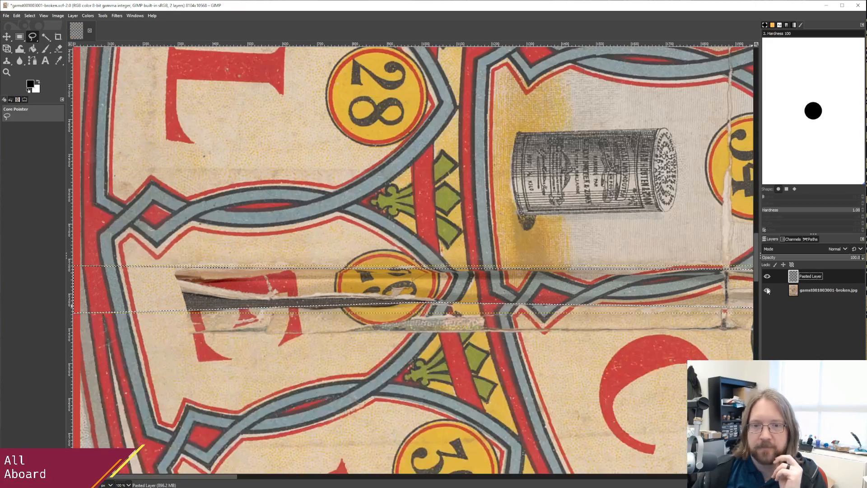
Hide the pasted strip layer and inspect the cut-out gap as far as the scan's right edge.
left_click(768, 277)
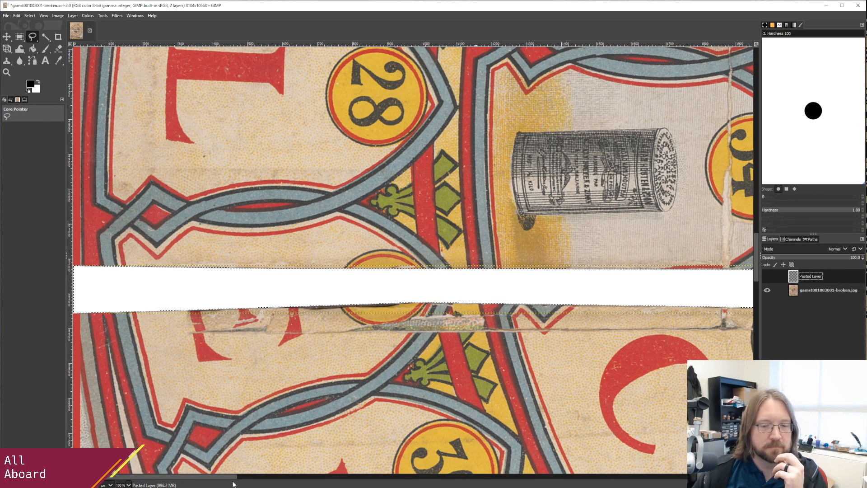
left_click_drag(234, 480, 723, 477)
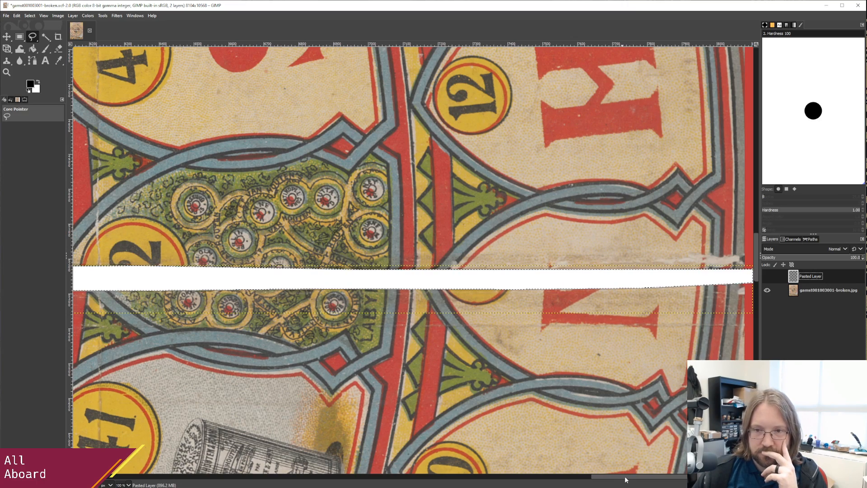
left_click_drag(625, 476, 683, 469)
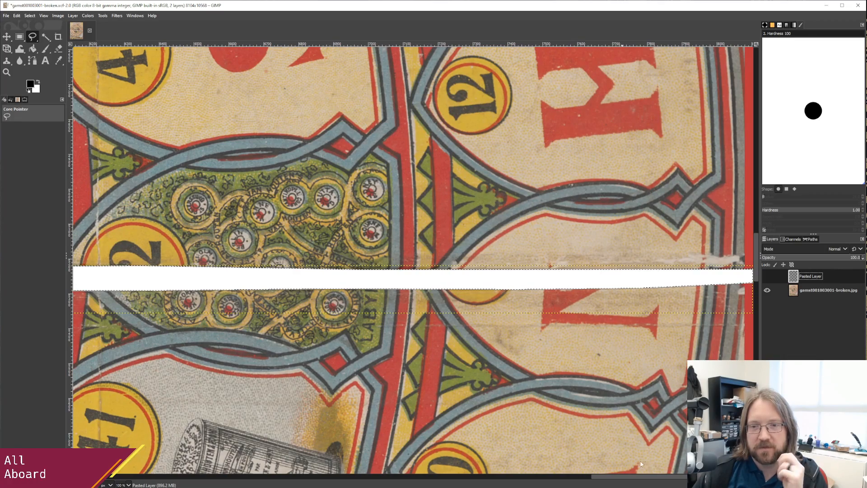
Select a full-width rectangle enclosing the cut-out gap and its uneven lower edge, from the scan's left to right border, with Rectangle Select.
left_click_drag(640, 464, 180, 465)
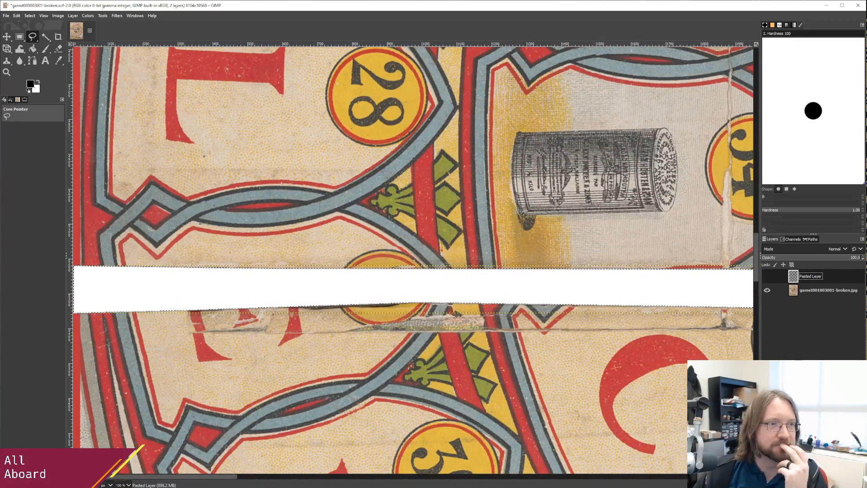
left_click_drag(119, 476, 104, 459)
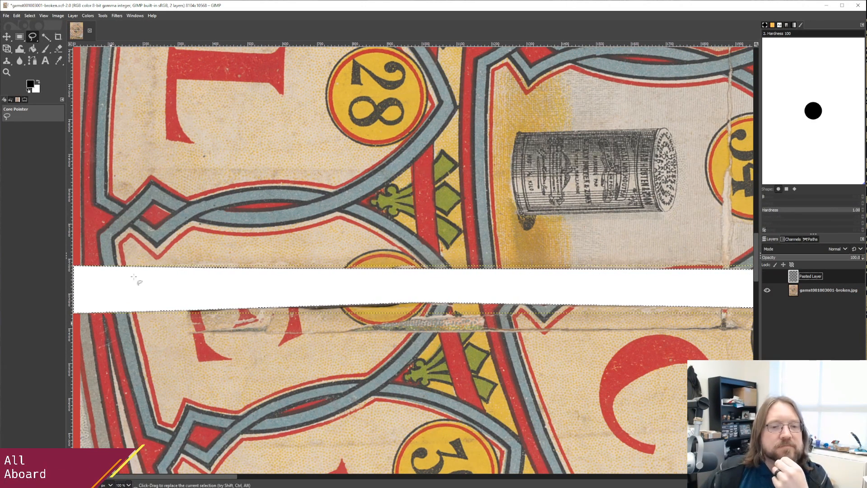
left_click(47, 15)
mouse_move(30, 15)
key("Right")
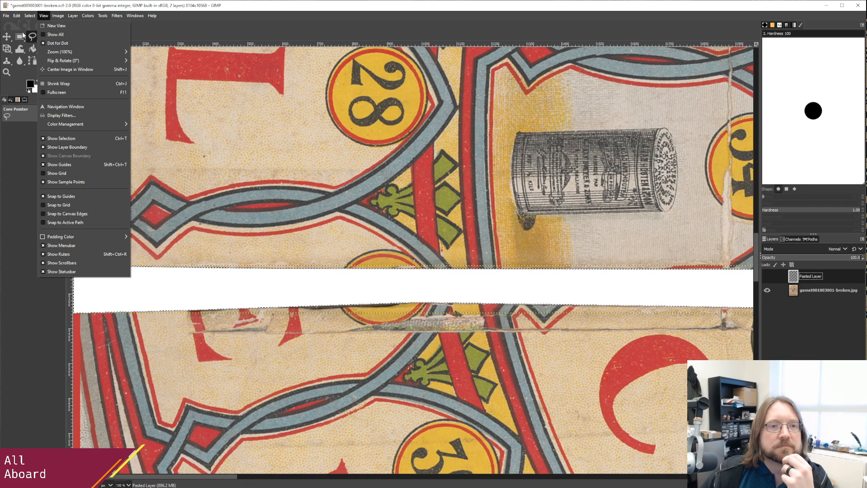
left_click(18, 39)
left_click(19, 37)
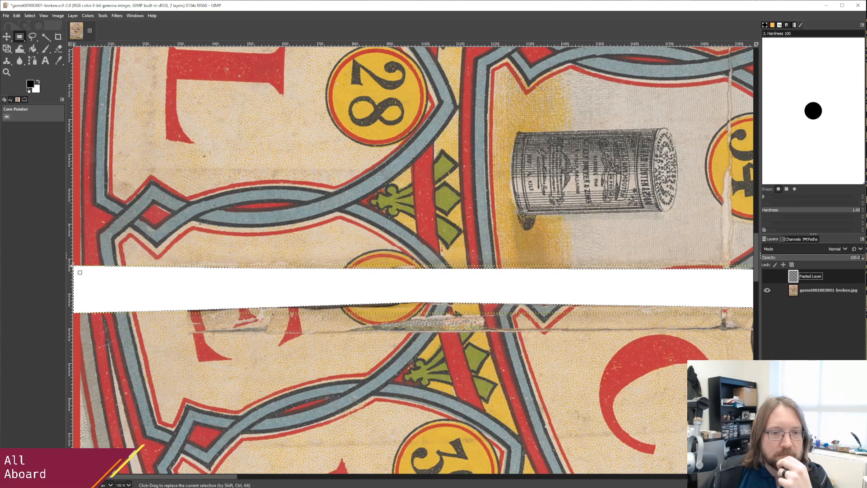
left_click_drag(73, 266, 755, 313)
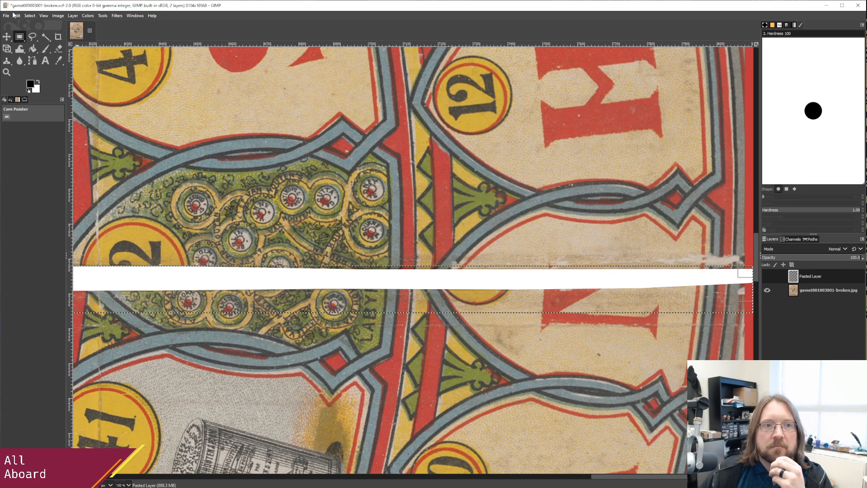
Try to cut the rectangular selection while the pasted strip layer is active.
left_click(14, 15)
left_click(40, 59)
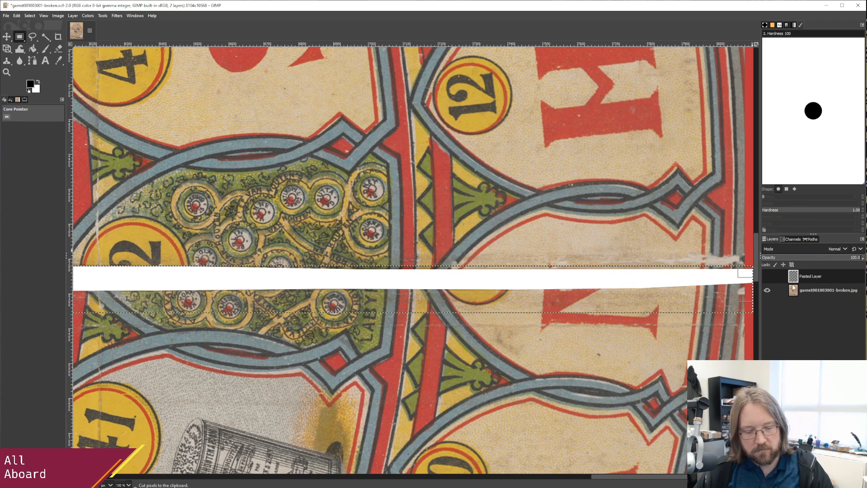
Make the scan layer active, undo the cut made on the pasted strip layer and check that strip's visibility.
left_click(825, 292)
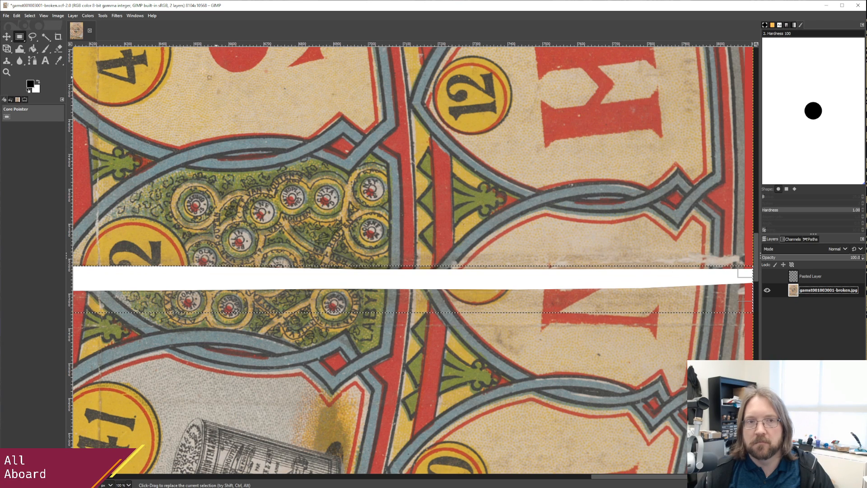
left_click(17, 17)
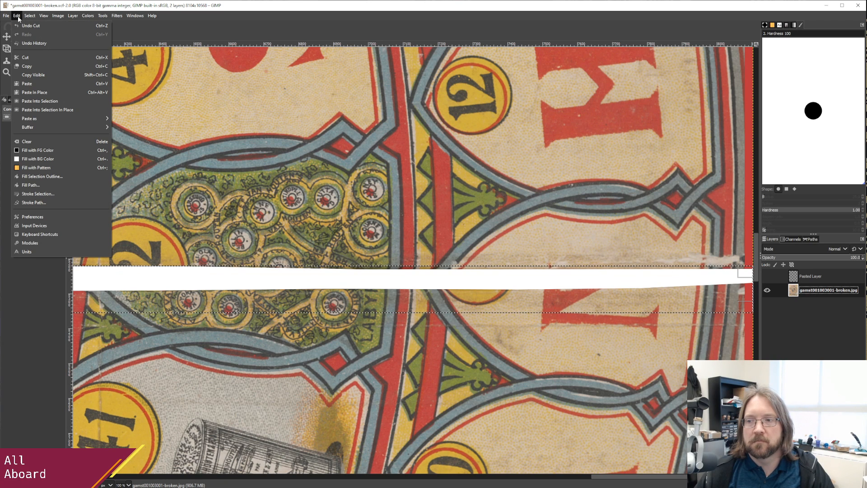
mouse_move(30, 15)
left_click(767, 277)
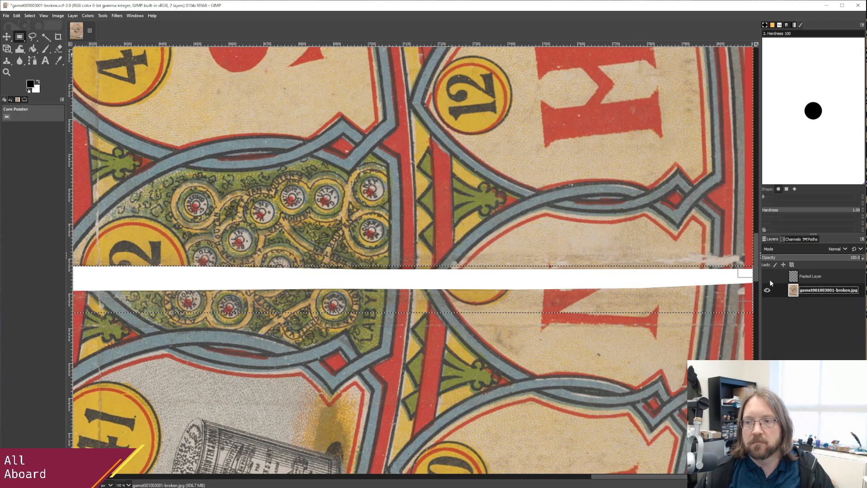
left_click(17, 16)
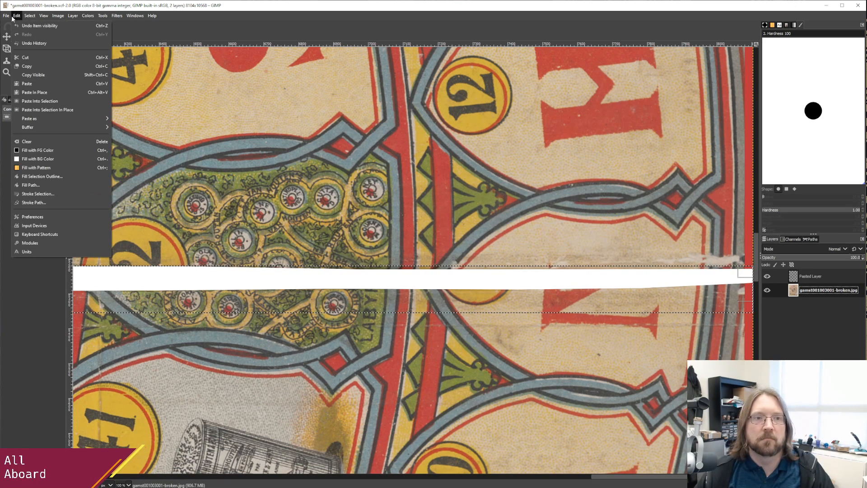
left_click(23, 27)
left_click(18, 15)
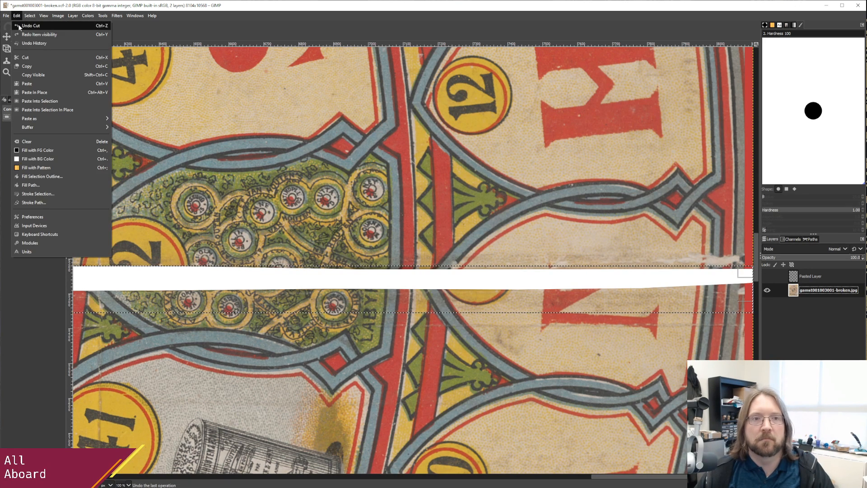
left_click(20, 26)
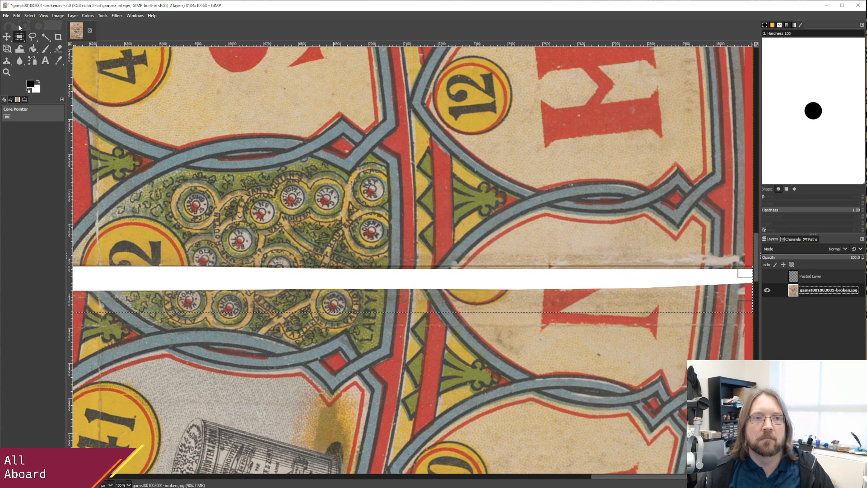
left_click(768, 276)
left_click(768, 276)
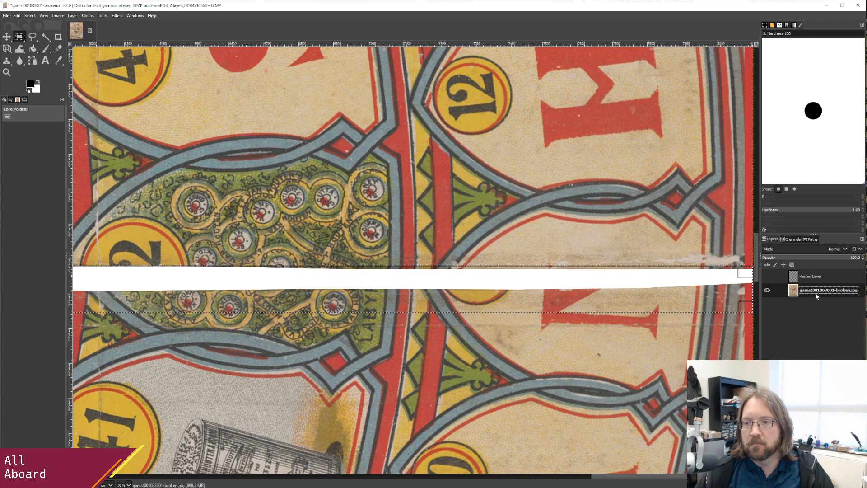
Cut the selected rectangle from the scan layer and paste it as a new layer in place.
left_click(20, 15)
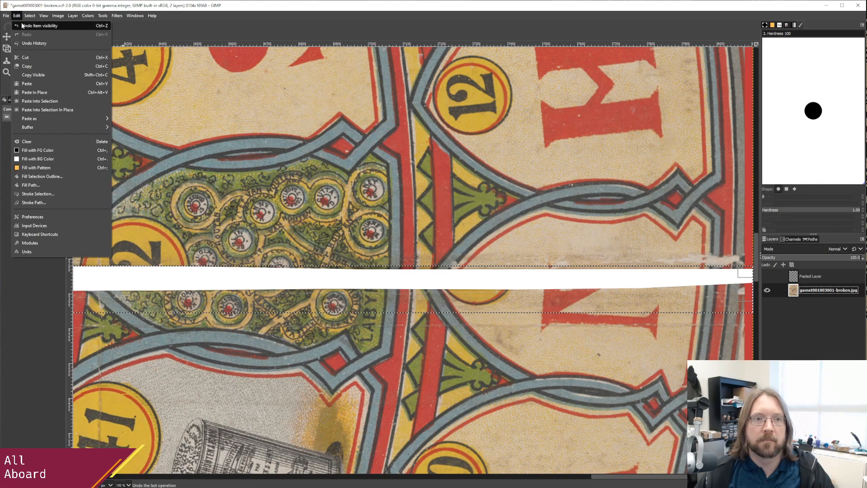
left_click(42, 58)
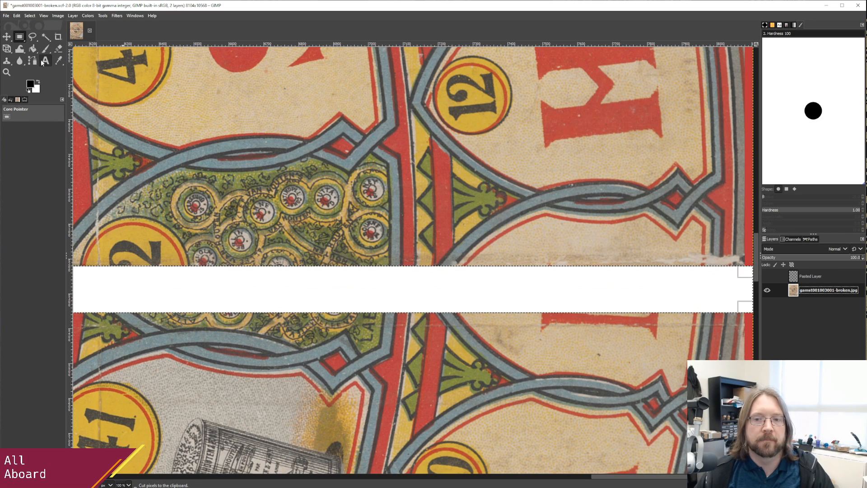
left_click(16, 16)
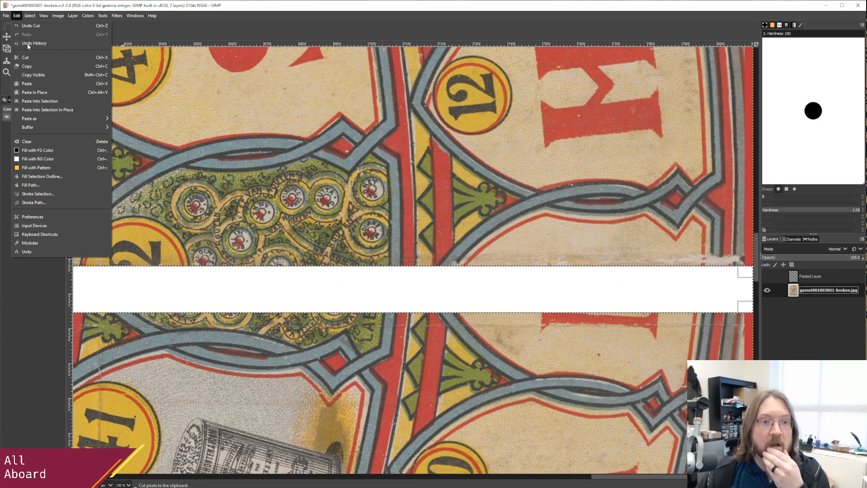
mouse_move(69, 119)
left_click(131, 126)
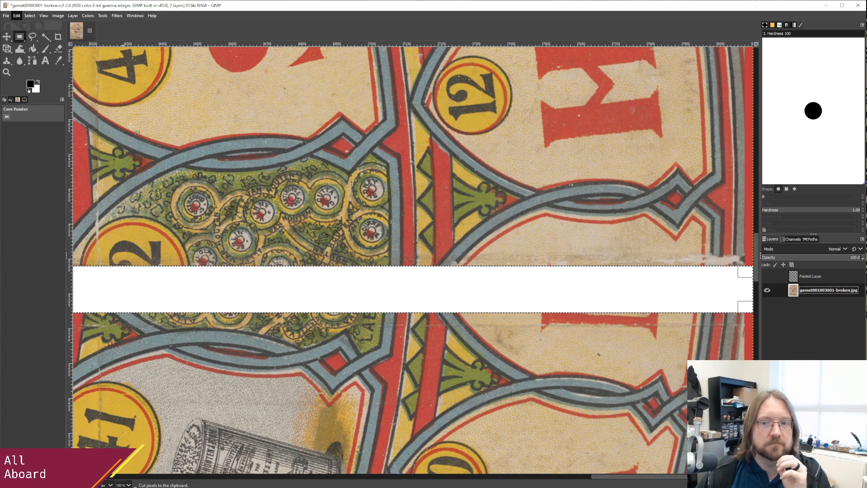
Toggle the crease strip layer's visibility to check it, and hide the newly pasted rectangular layer.
left_click(768, 277)
left_click(768, 277)
left_click(770, 291)
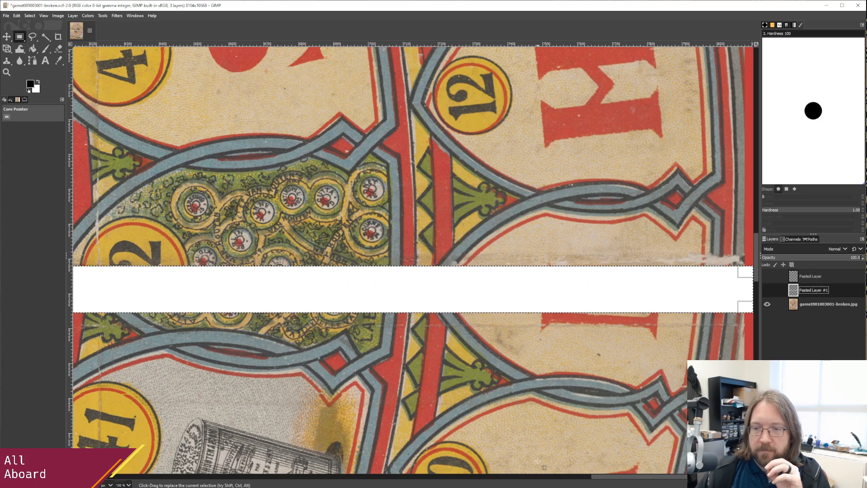
Examine the rectangular gap across the scan's full width for clean, straight edges.
left_click_drag(606, 476, 58, 449)
scroll(402, 447, "right", 15)
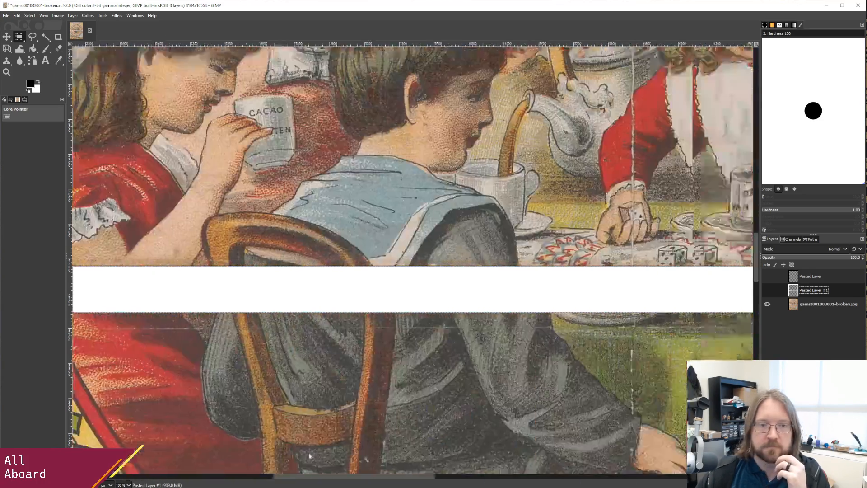
scroll(403, 449, "left", 5)
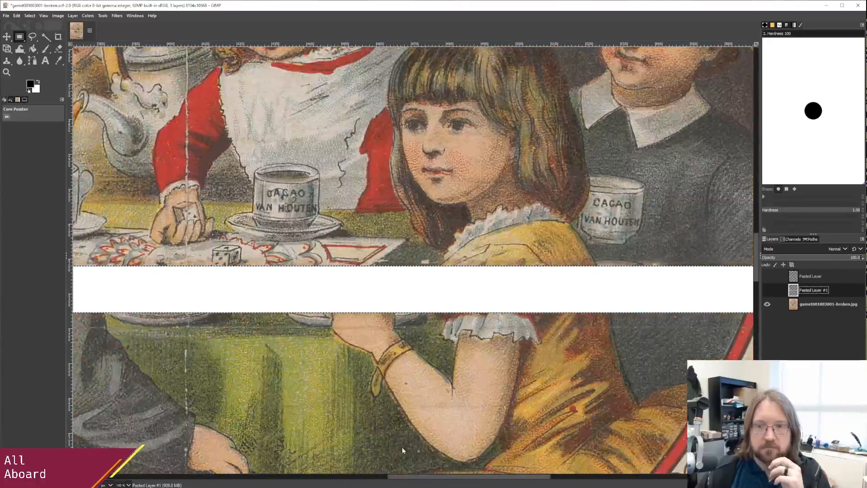
scroll(366, 449, "left", 15)
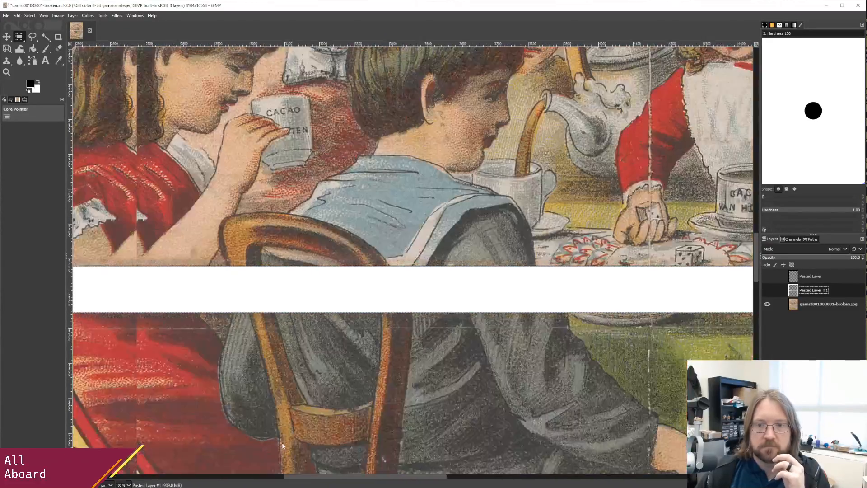
scroll(376, 443, "right", 14)
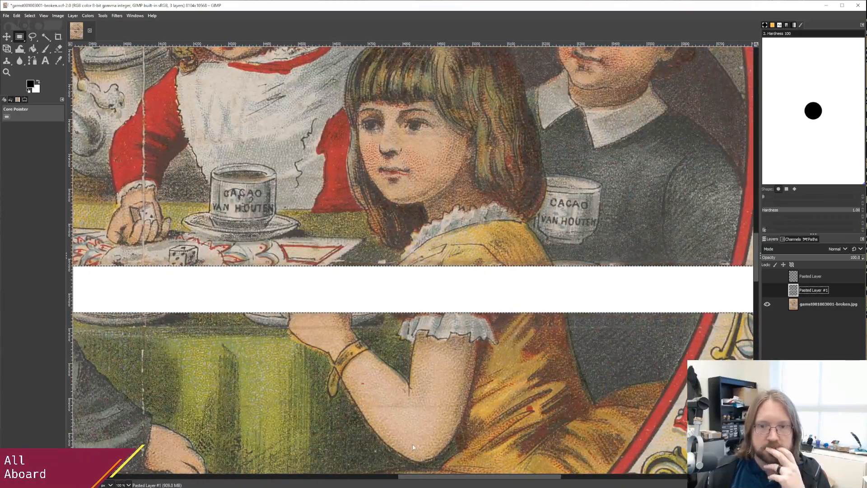
scroll(412, 447, "right", 9)
scroll(628, 440, "left", 16)
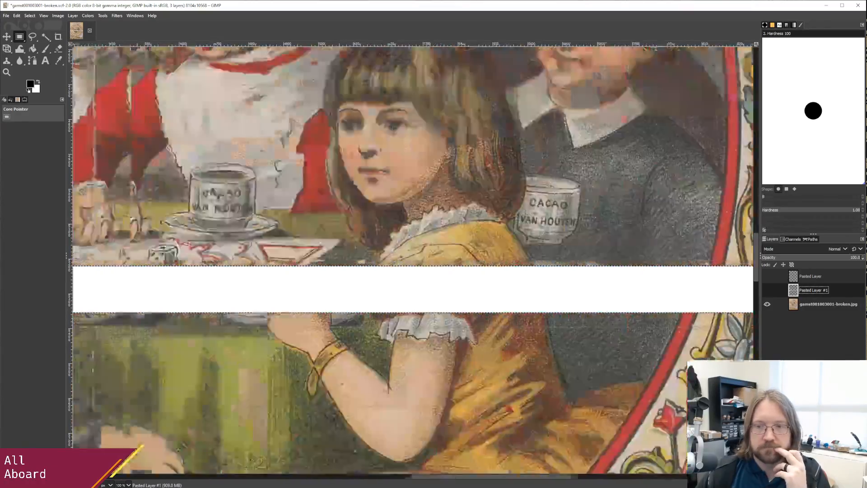
scroll(300, 422, "right", 16)
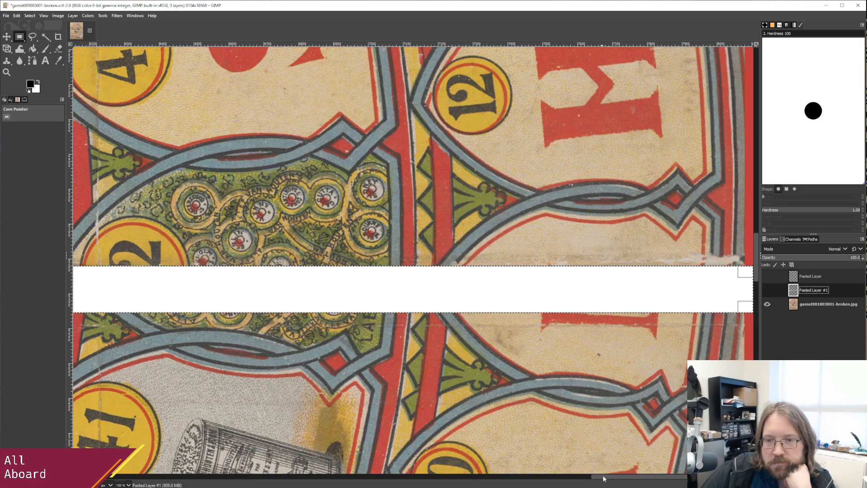
left_click_drag(603, 478, 86, 478)
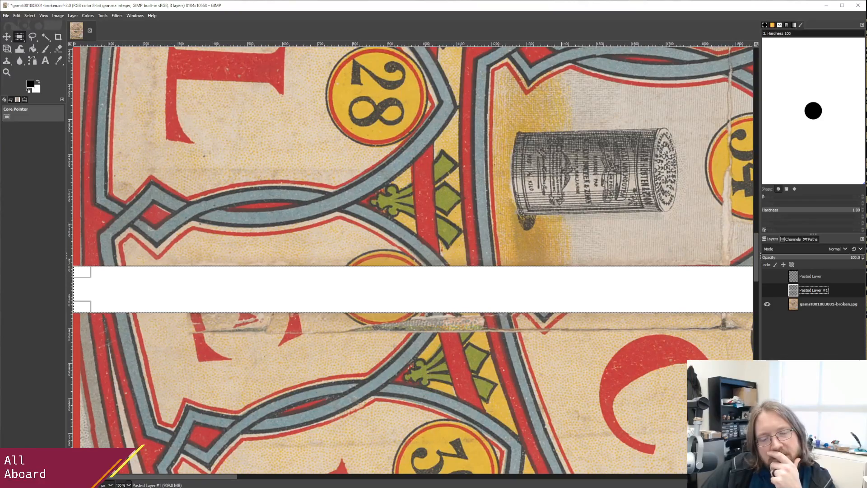
left_click_drag(85, 478, 605, 477)
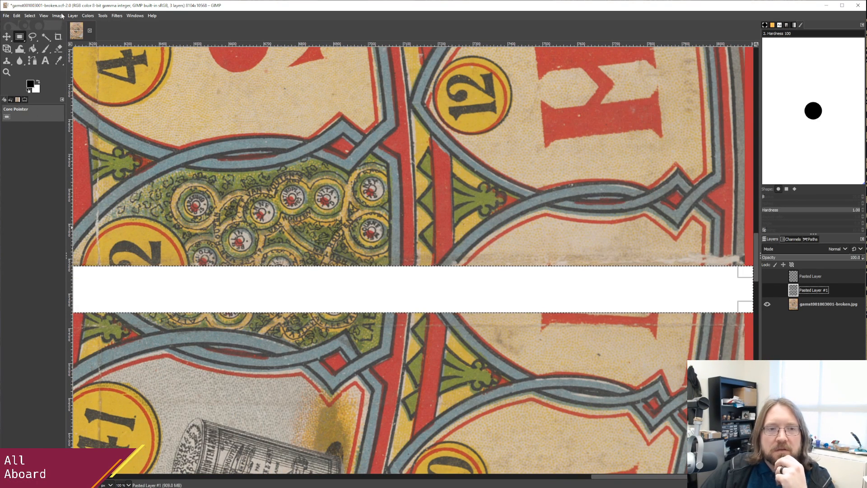
Clear the rectangular selection around the gap.
left_click(30, 16)
left_click(35, 25)
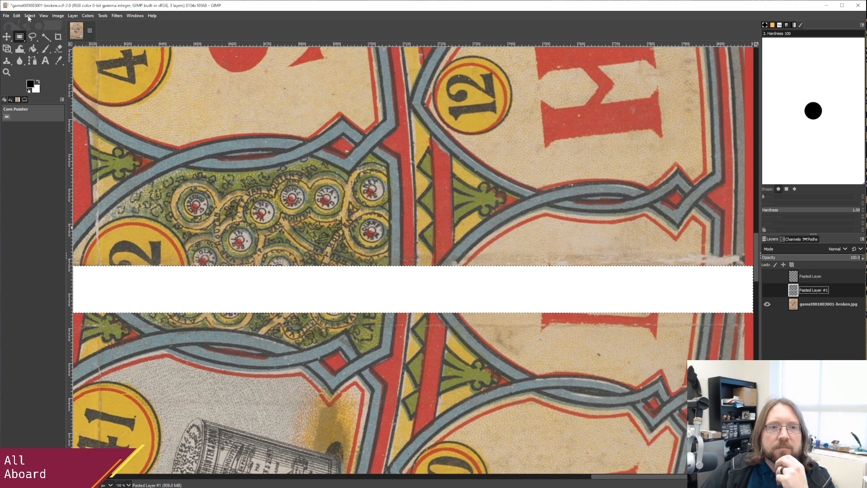
left_click(25, 15)
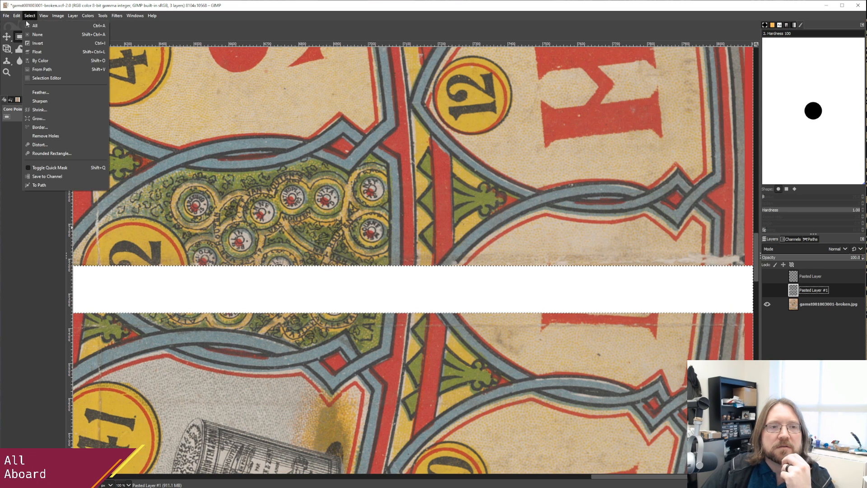
left_click(36, 34)
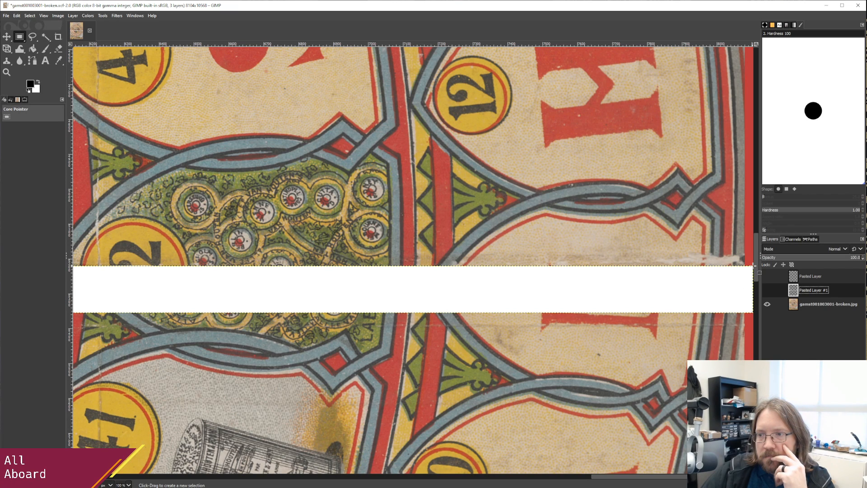
Select the whole part of the scan above the gap, up to the scan's top-left corner, and adjust its lower edge.
left_click_drag(753, 265, 55, 41)
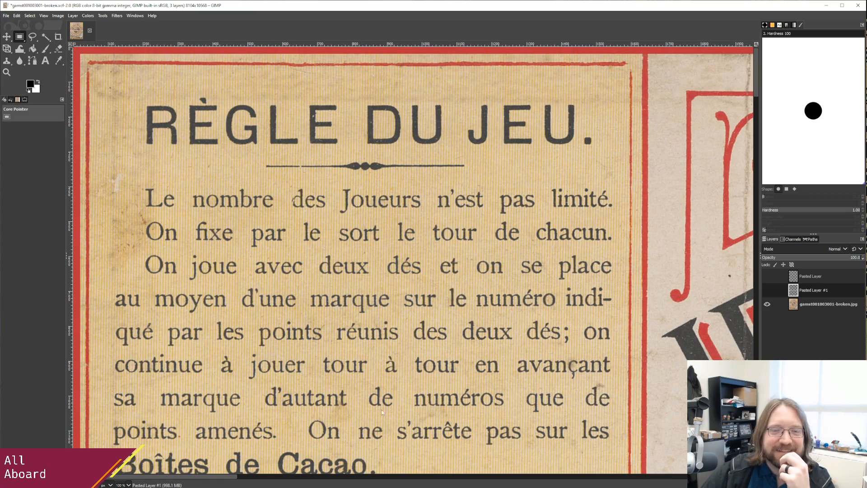
left_click_drag(234, 477, 753, 477)
scroll(689, 416, "down", 20)
scroll(549, 326, "up", 15)
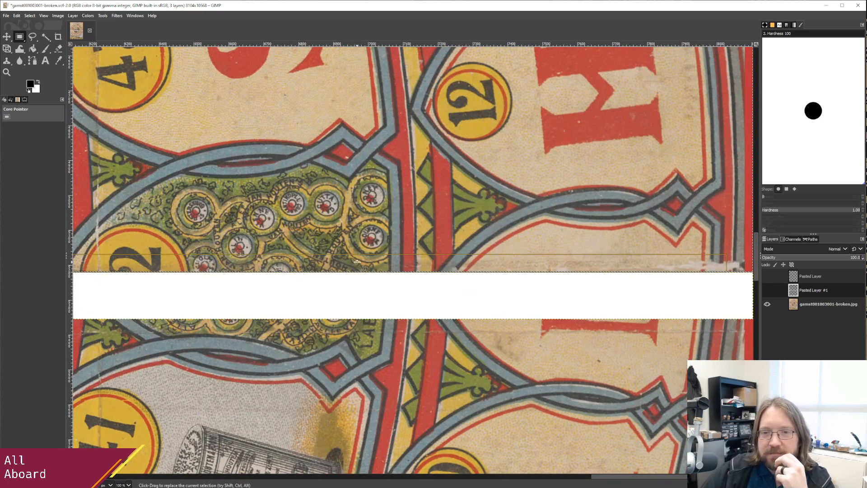
left_click_drag(357, 261, 355, 262)
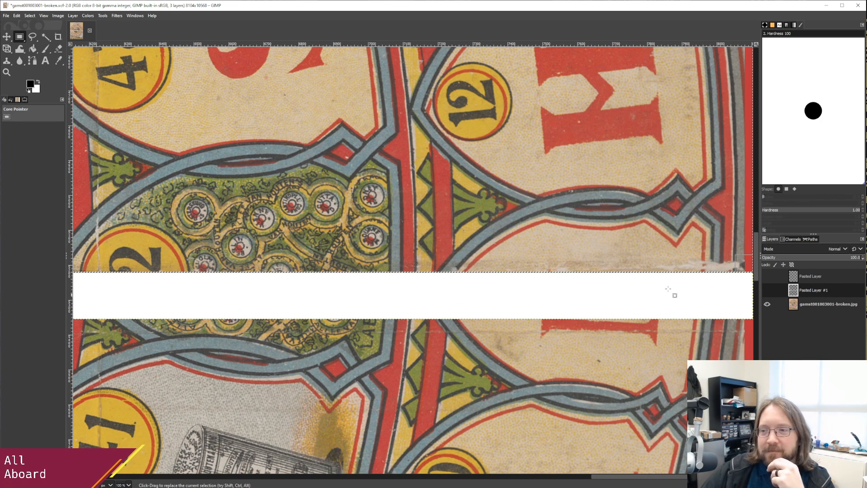
Make the scan layer active and fine-tune the selection's lower edge to the gap's upper edge.
left_click(830, 303)
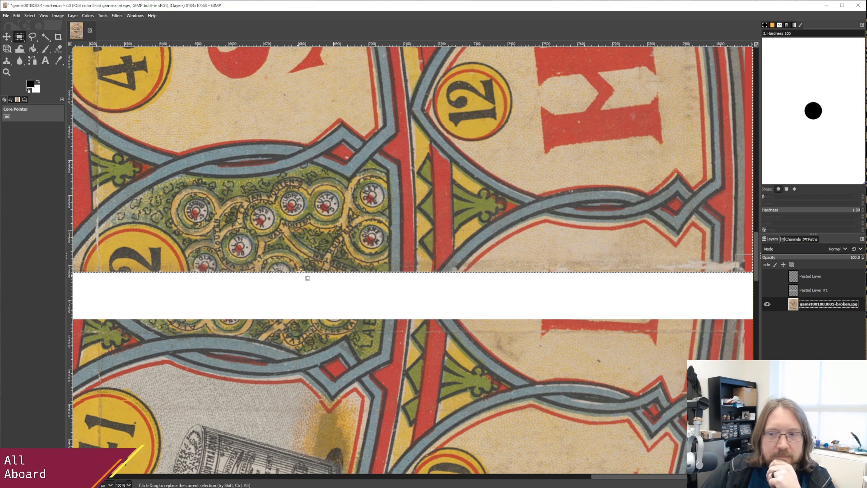
left_click_drag(330, 261, 329, 263)
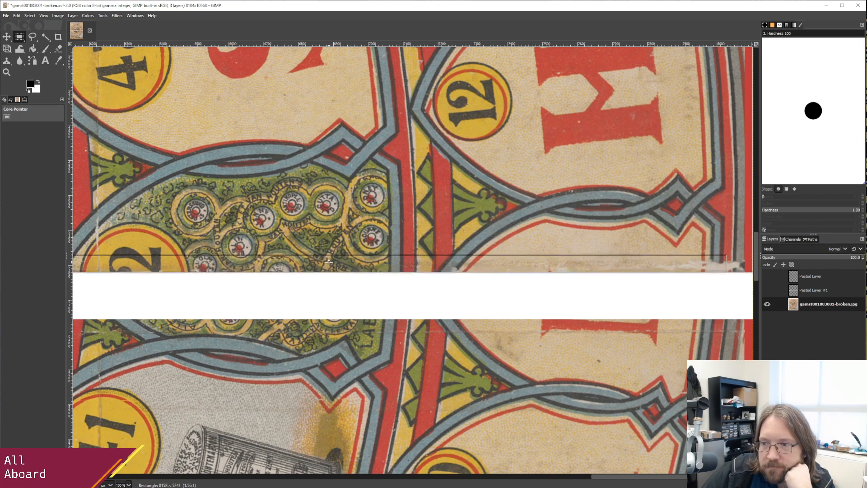
left_click_drag(329, 262, 329, 260)
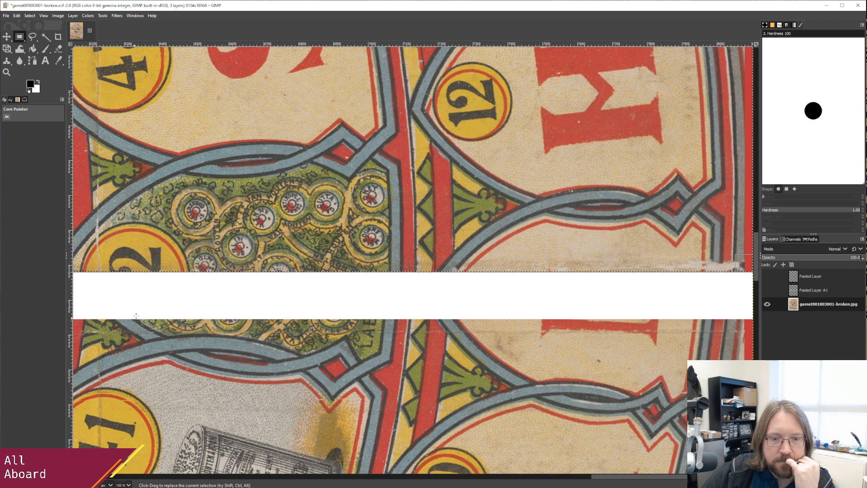
Refine the selection's lower edge so that it meets the upper edge of the white gap exactly.
left_click(129, 485)
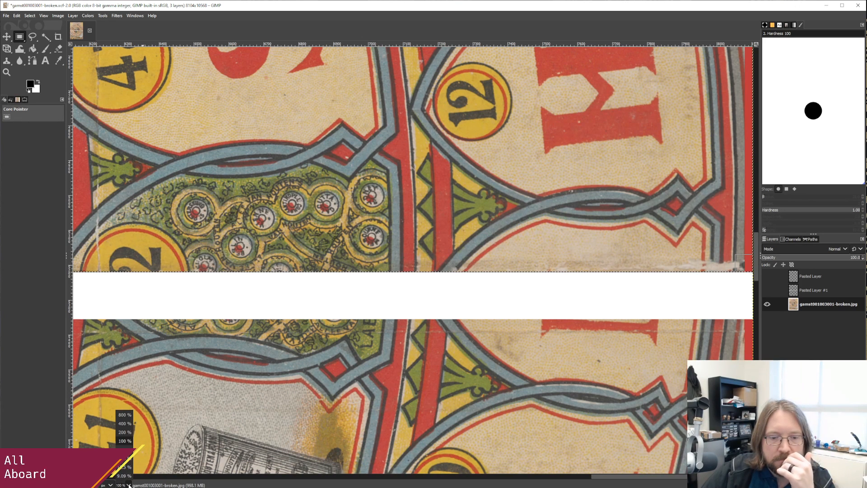
left_click(123, 437)
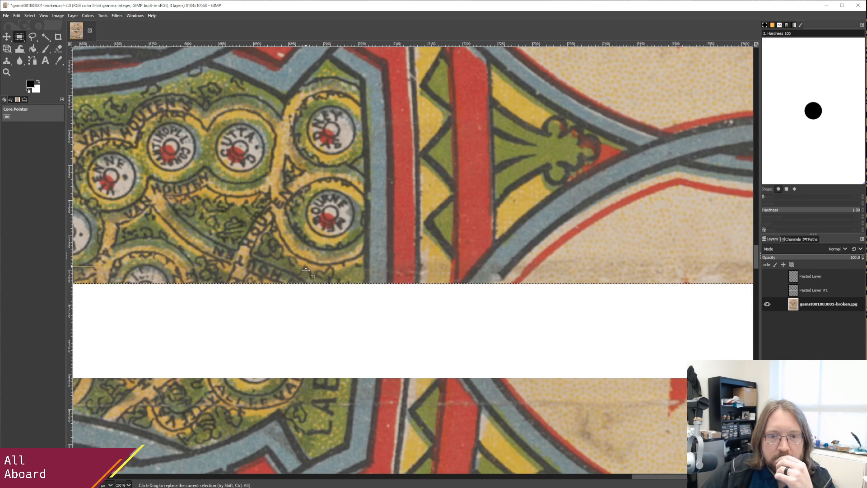
left_click_drag(307, 274, 307, 273)
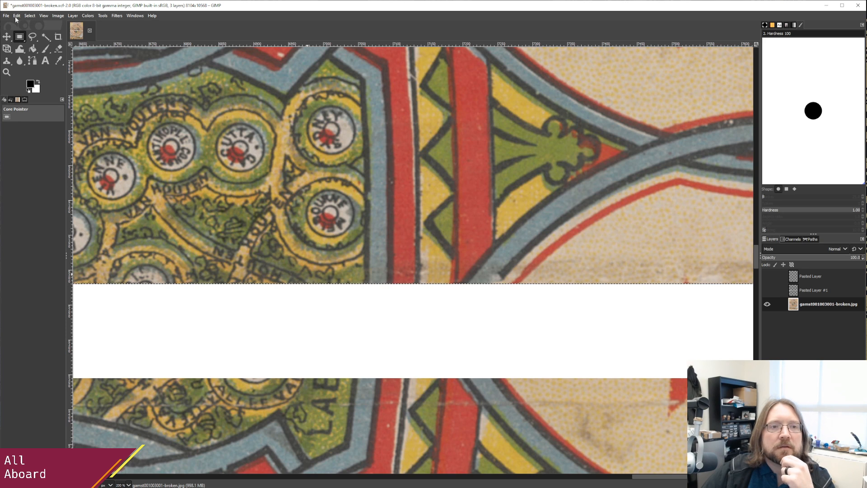
Move the selected upper part of the scan onto a new layer in place and hide that layer.
left_click(16, 18)
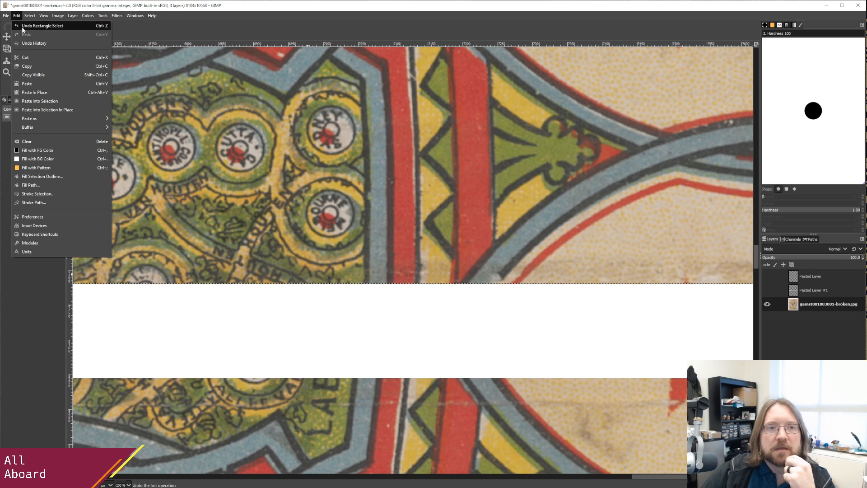
left_click(34, 59)
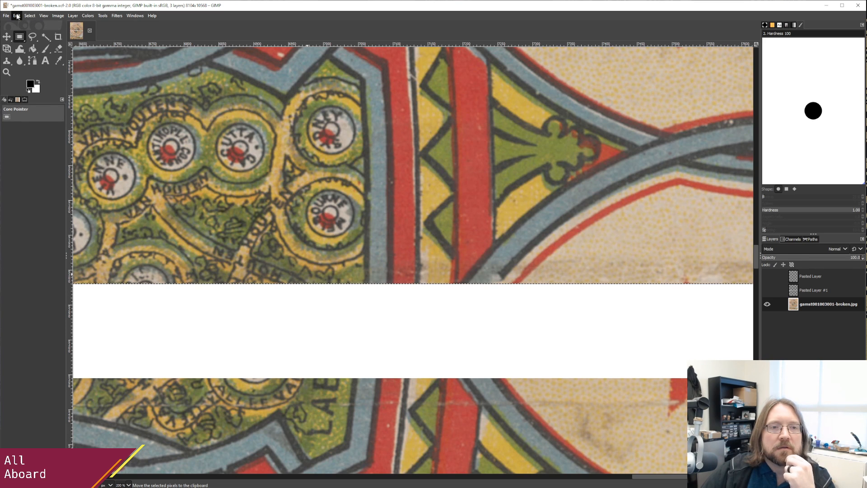
left_click(17, 17)
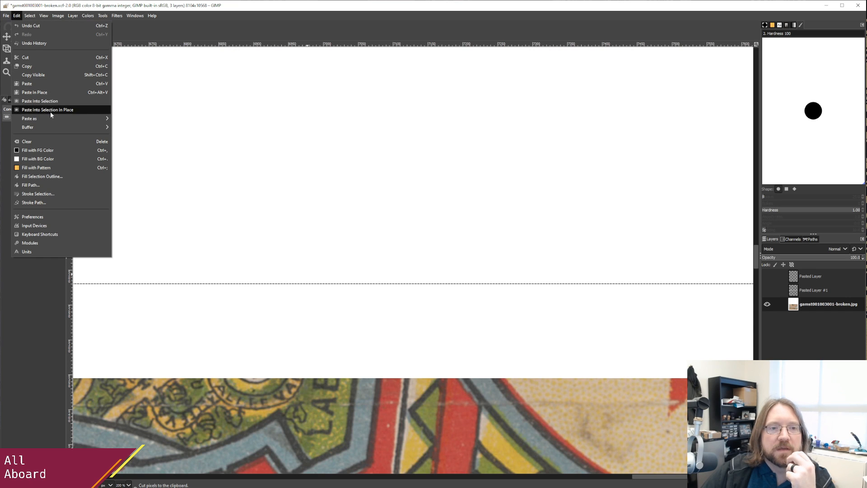
mouse_move(67, 119)
left_click(146, 130)
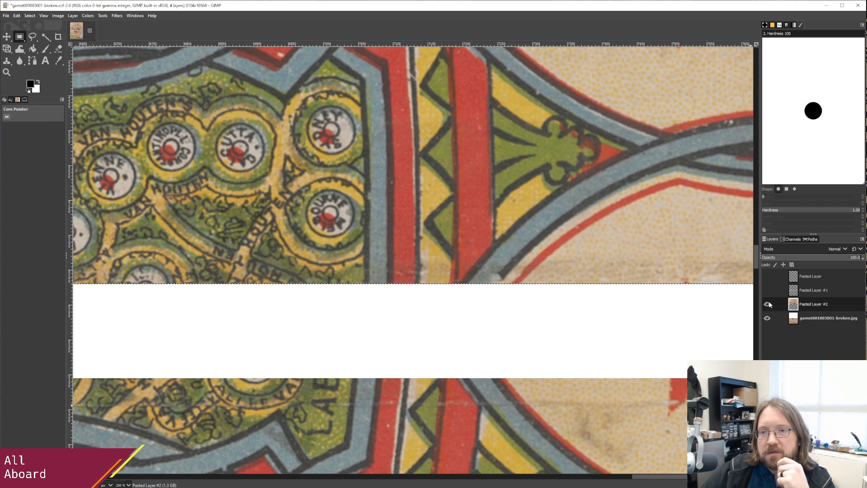
left_click(767, 305)
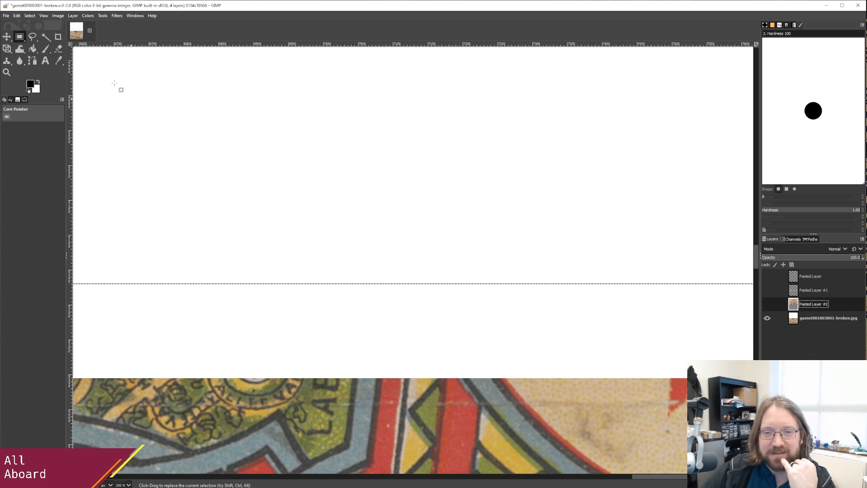
Undo the hiding, pasting and cutting of the scan's upper part.
left_click(17, 15)
left_click(25, 26)
left_click(19, 16)
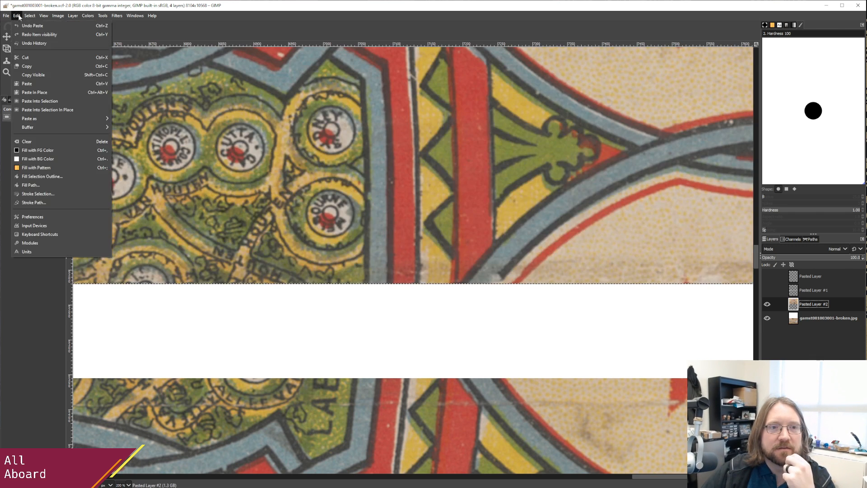
left_click(23, 25)
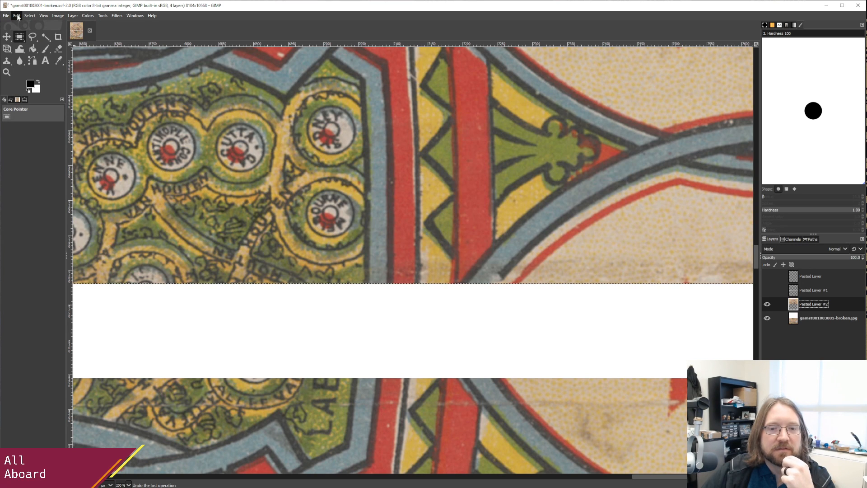
left_click(18, 15)
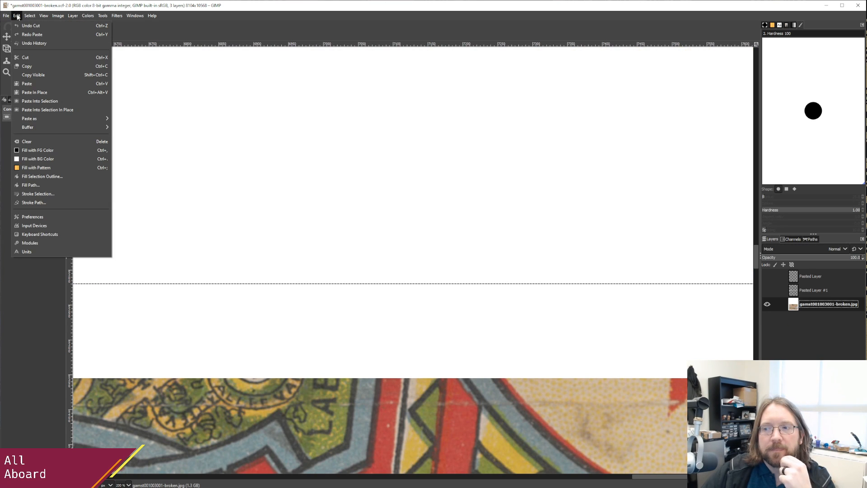
left_click(26, 27)
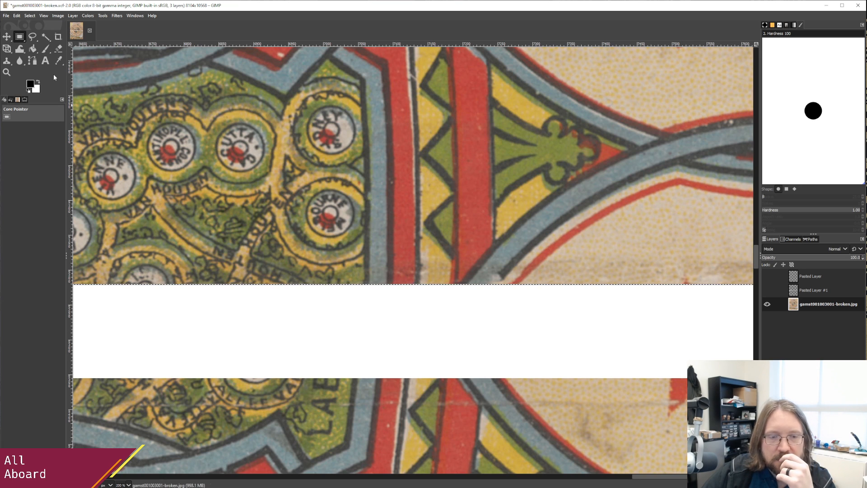
Cut the selected part of the scan above the gap and paste it in place as a new layer.
left_click(17, 15)
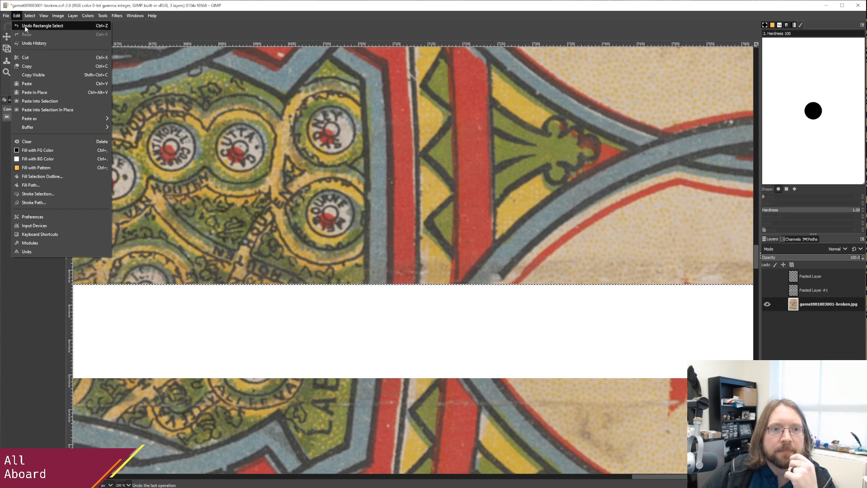
left_click(36, 57)
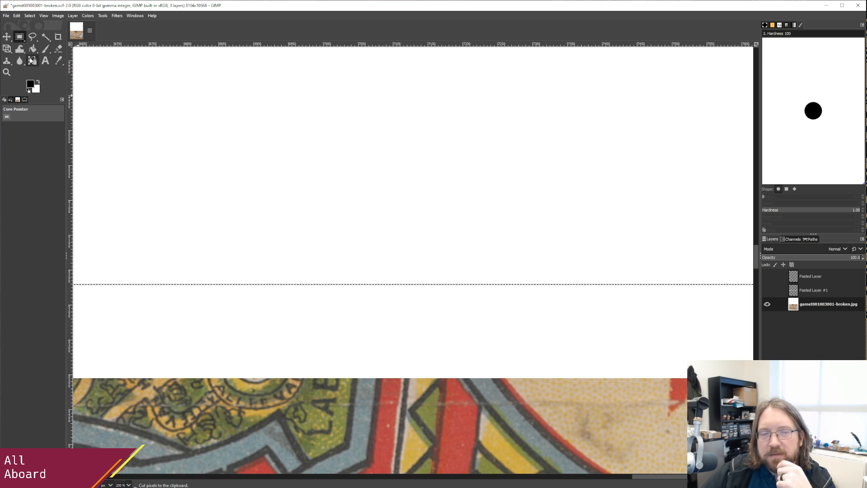
left_click(16, 16)
mouse_move(67, 120)
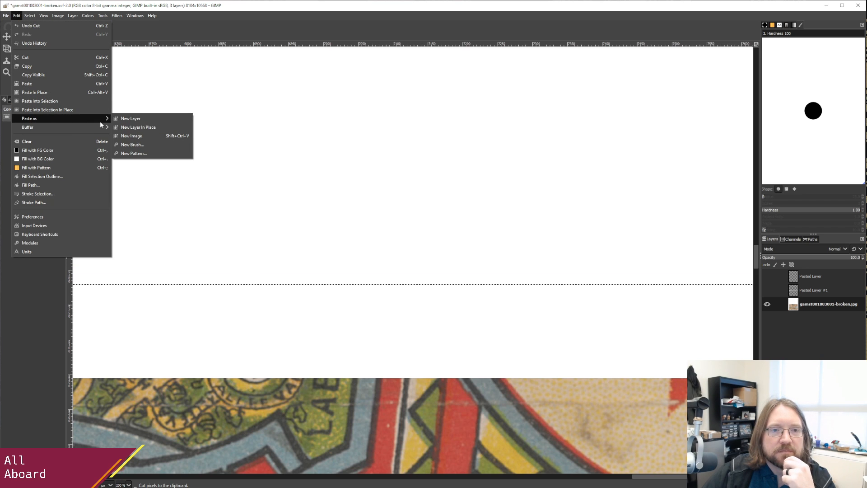
left_click(134, 127)
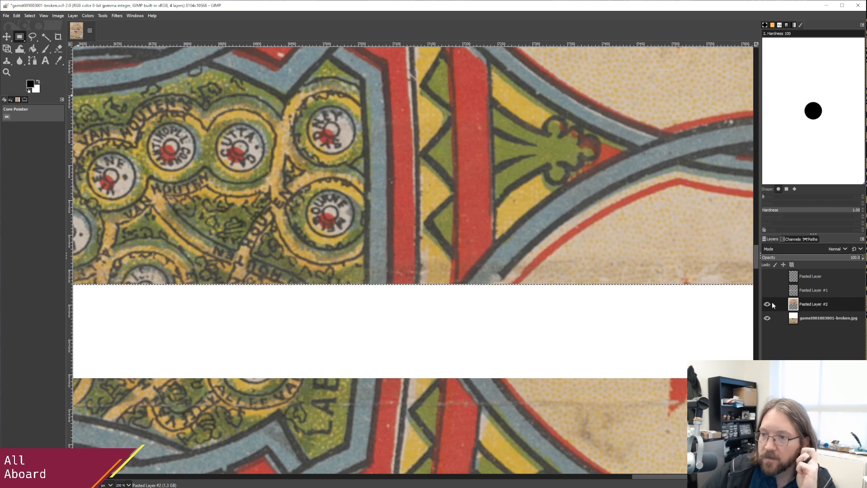
Hide the new layer holding the upper scan part and clear the selection.
left_click(767, 304)
left_click(30, 15)
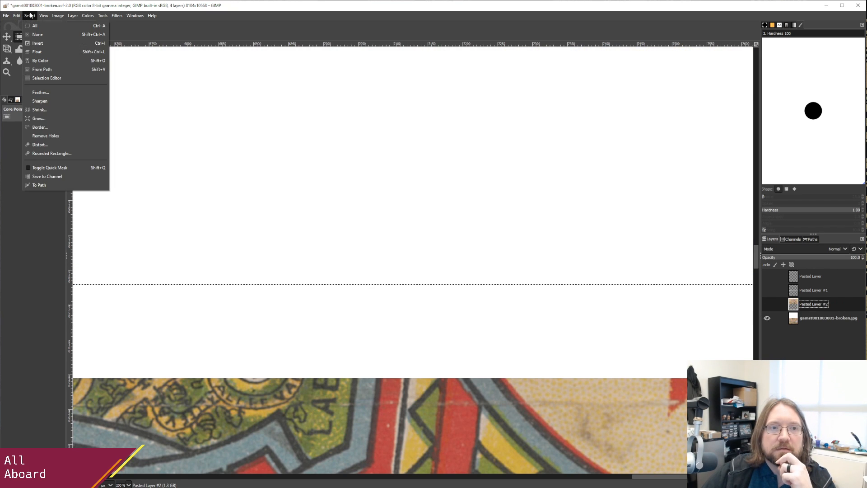
left_click(44, 34)
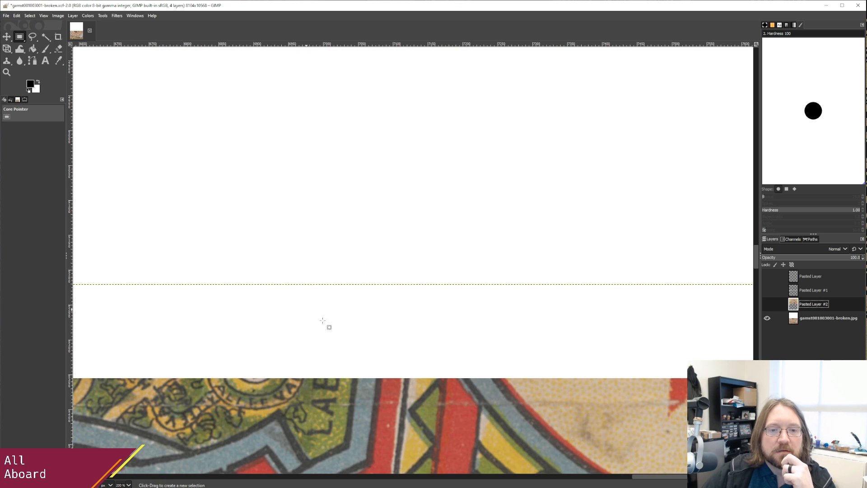
Examine the remaining part of the scan below the white gap.
scroll(413, 356, "down", 4)
scroll(413, 355, "up", 2)
scroll(412, 356, "up", 3)
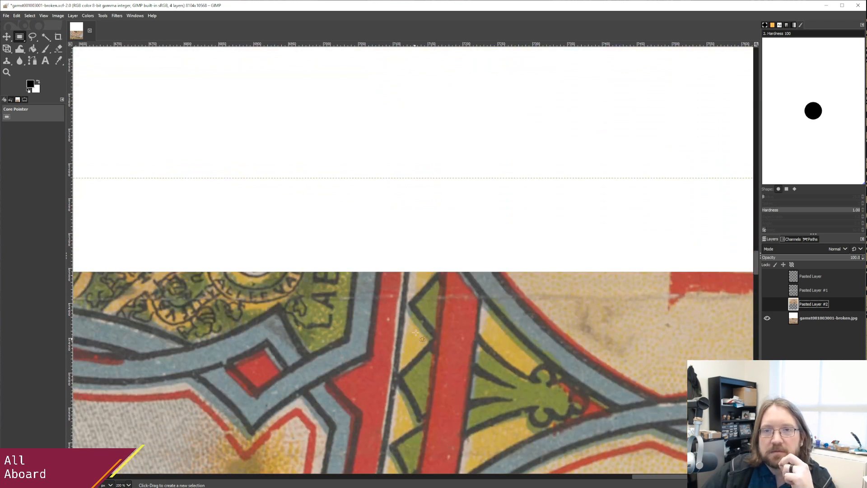
scroll(439, 256, "down", 2)
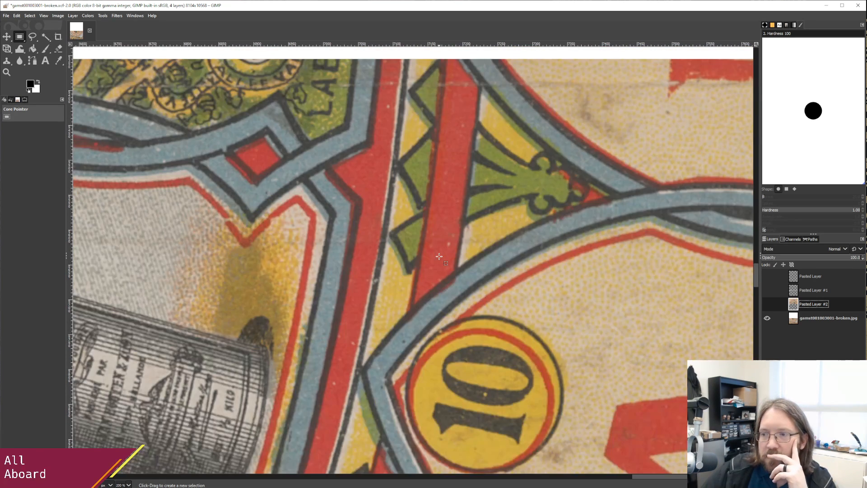
scroll(439, 256, "up", 1)
scroll(384, 415, "down", 3)
scroll(386, 418, "up", 5)
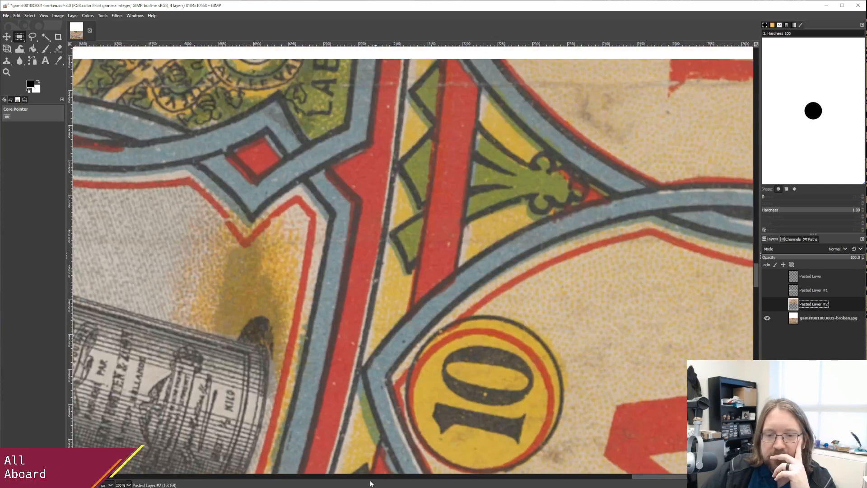
Set the zoom to 100% and rectangle-select the remaining lower part of the board scan, through to its bottom-right corner.
left_click(129, 485)
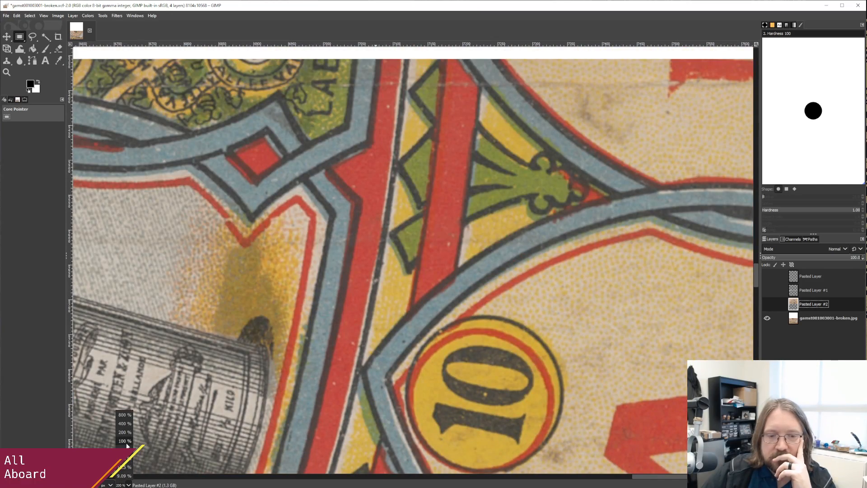
left_click(124, 443)
left_click_drag(200, 479, 96, 479)
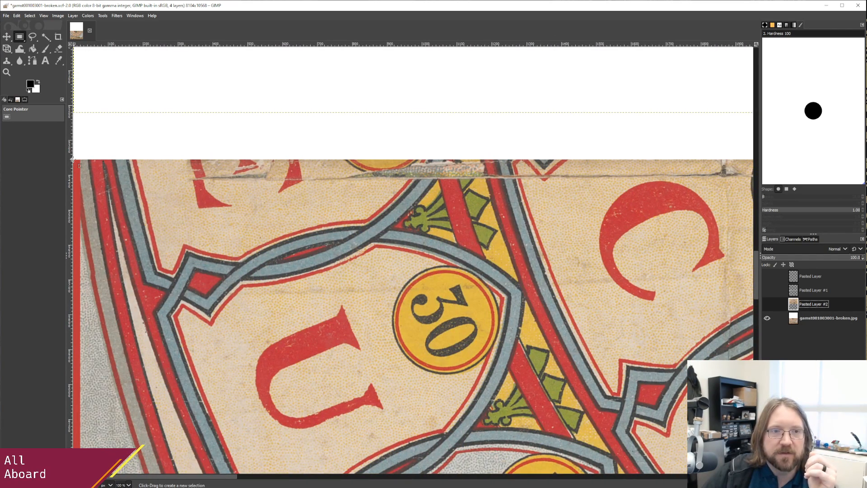
left_click_drag(72, 160, 244, 227)
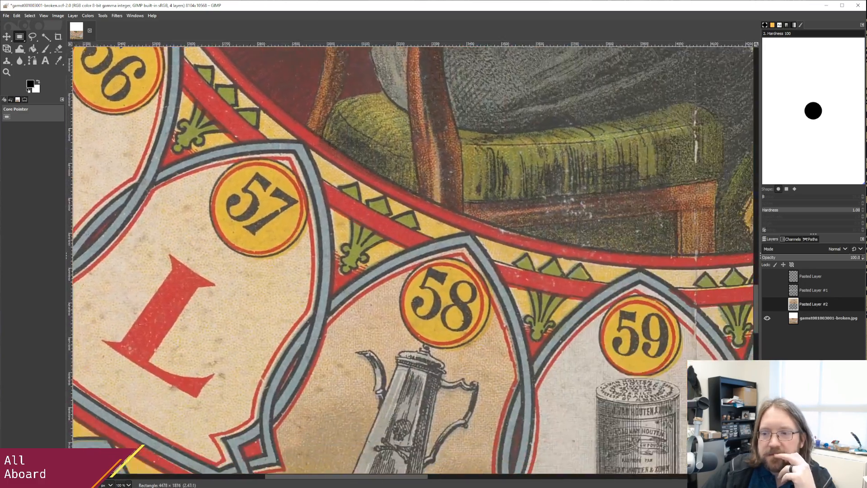
left_click_drag(843, 481, 853, 482)
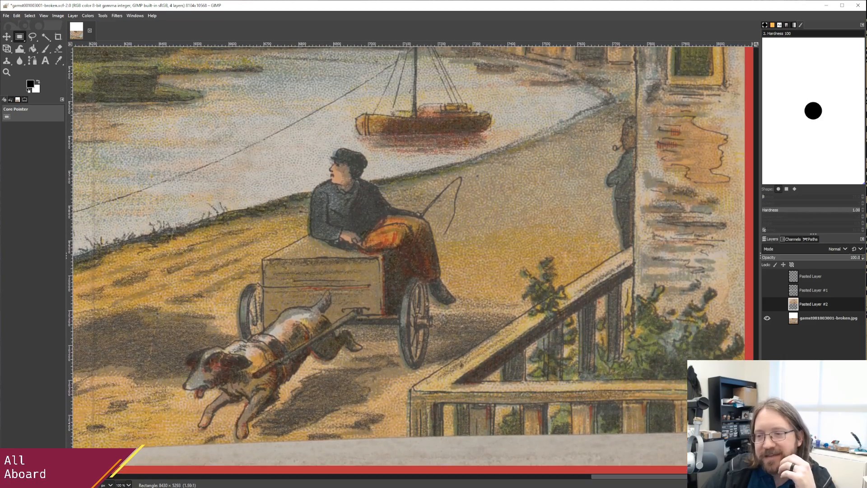
scroll(409, 260, "up", 20)
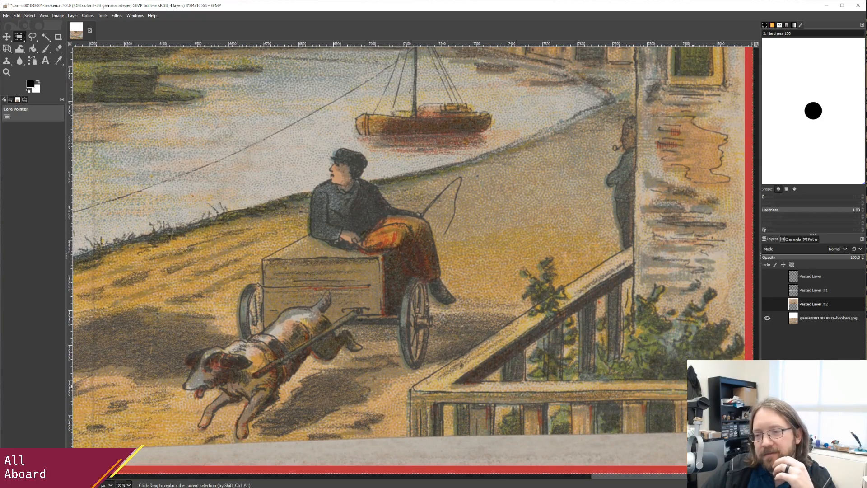
scroll(409, 260, "up", 5)
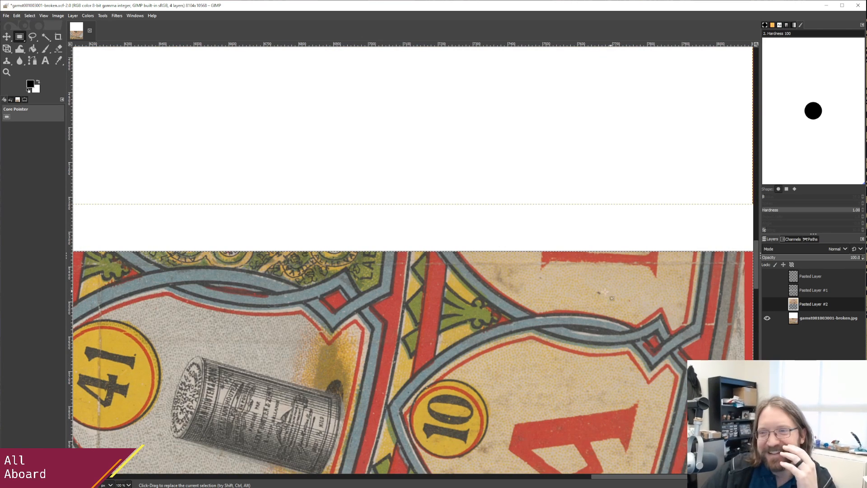
Cut the selected area from the gamst001003001-broken.jpg layer and paste it back in place as a new layer.
left_click(813, 318)
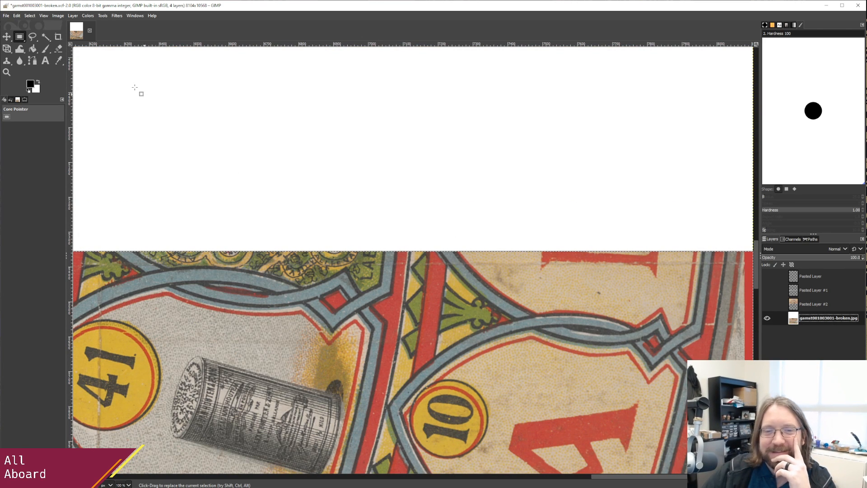
left_click(44, 16)
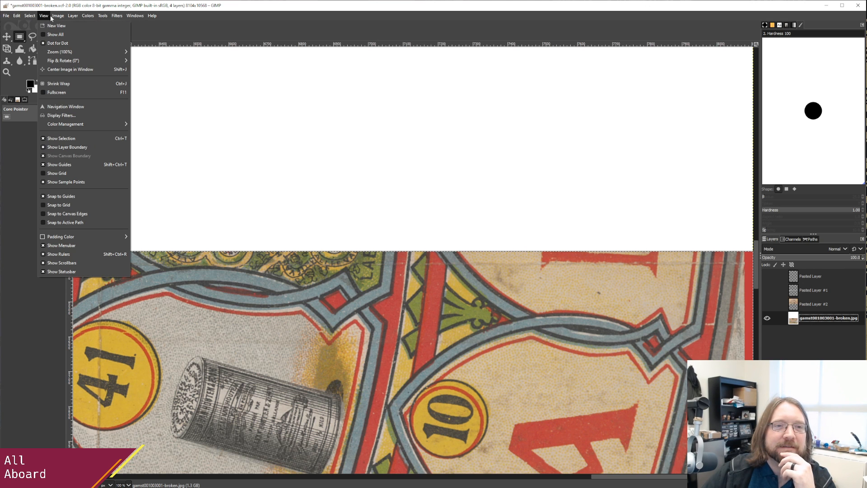
mouse_move(58, 19)
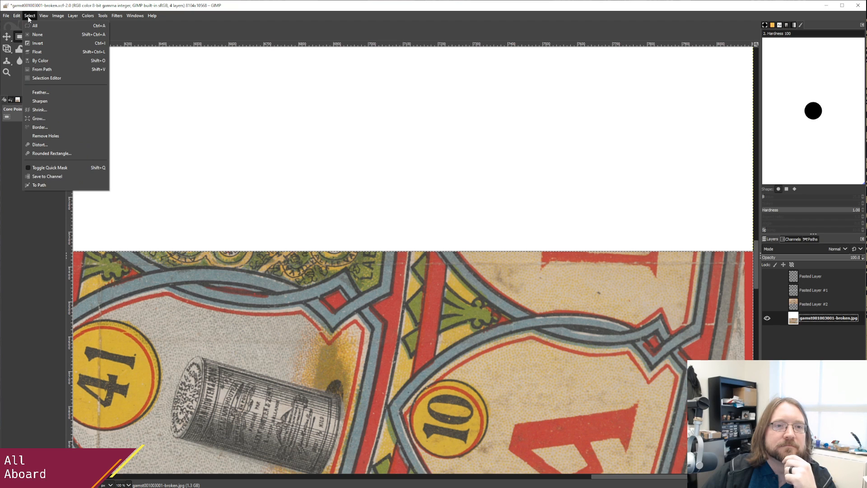
left_click(25, 59)
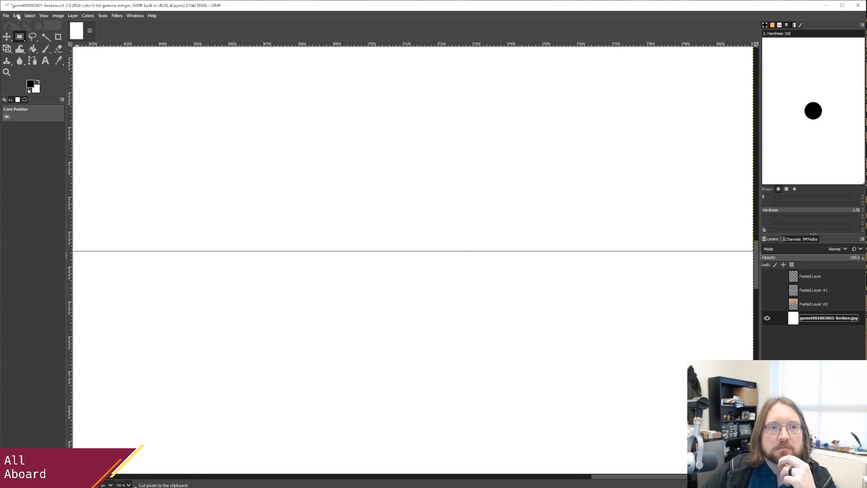
left_click(17, 16)
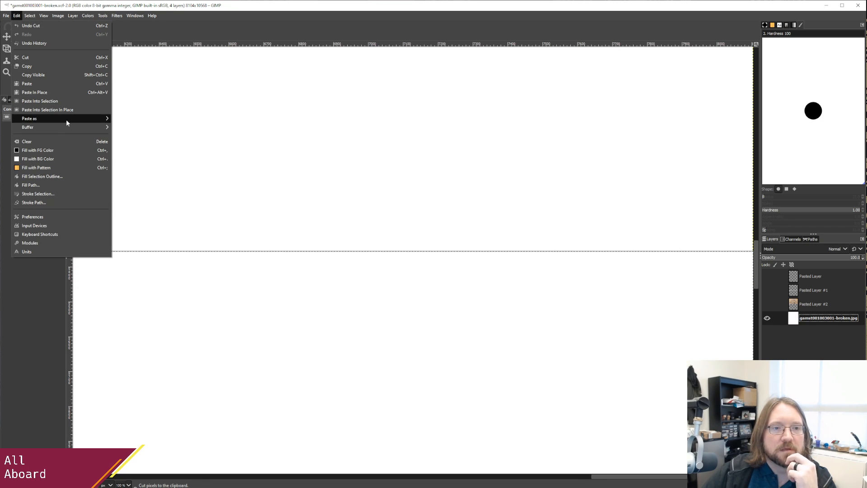
mouse_move(66, 118)
left_click(139, 128)
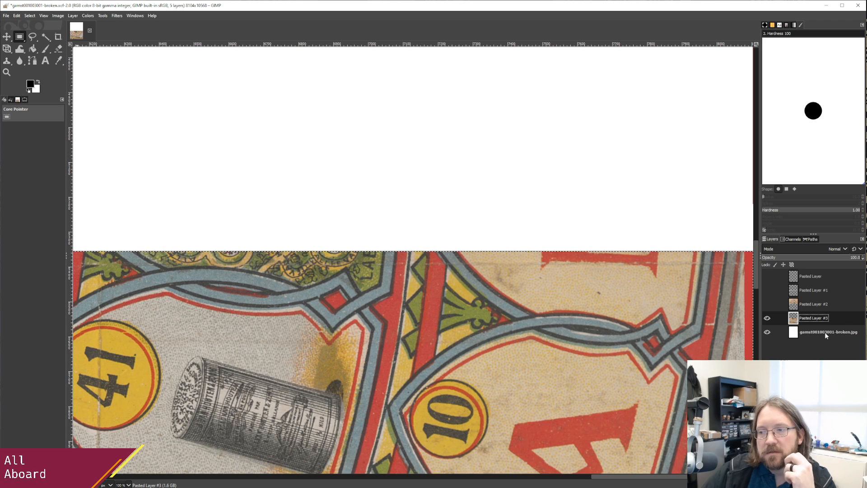
Hide the emptied gamst001003001-broken.jpg layer and delete it.
left_click(768, 332)
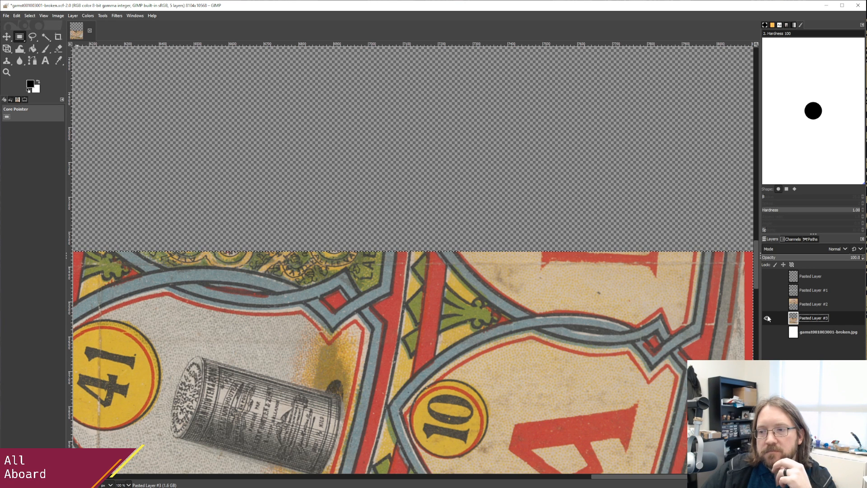
left_click(827, 333)
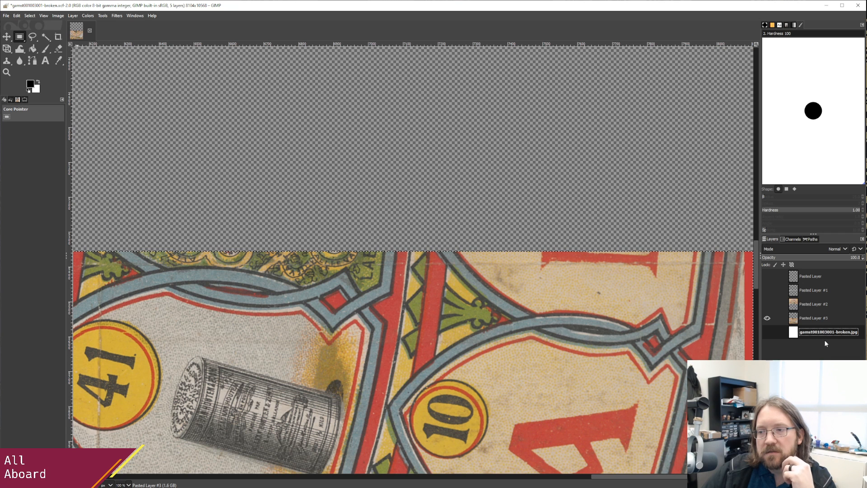
right_click(825, 342)
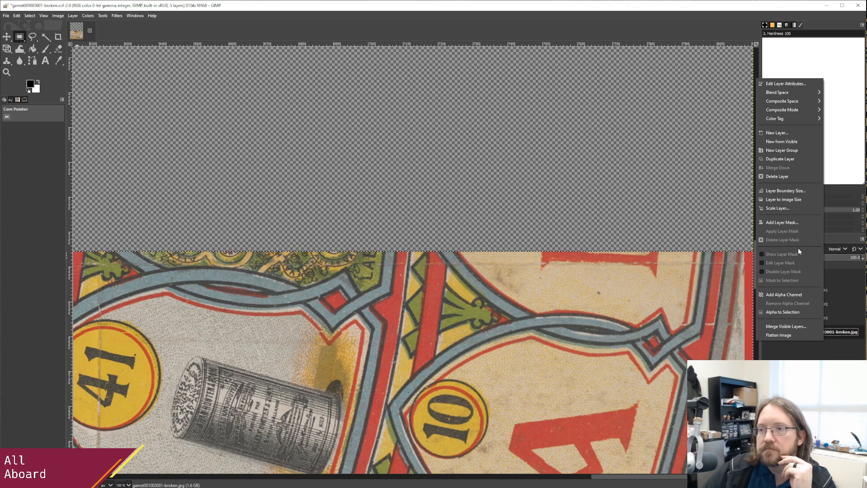
left_click(778, 176)
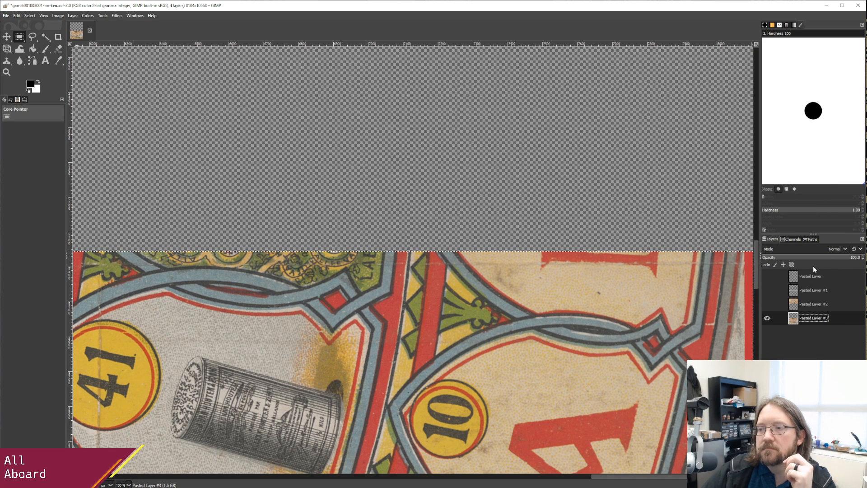
Show Pasted Layer #2 together with Pasted Layer #3, leaving Pasted Layer and Pasted Layer #1 hidden after toggling their visibility.
left_click(767, 304)
left_click(767, 290)
left_click(767, 276)
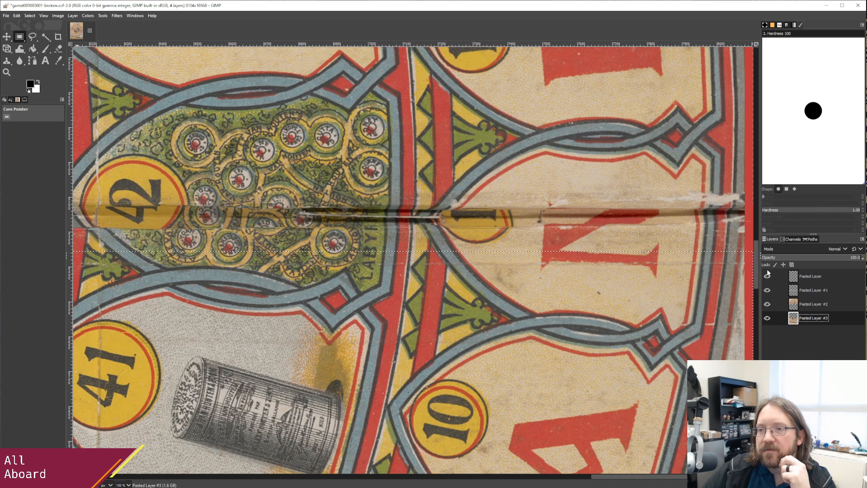
left_click(767, 276)
left_click(767, 276)
left_click(767, 290)
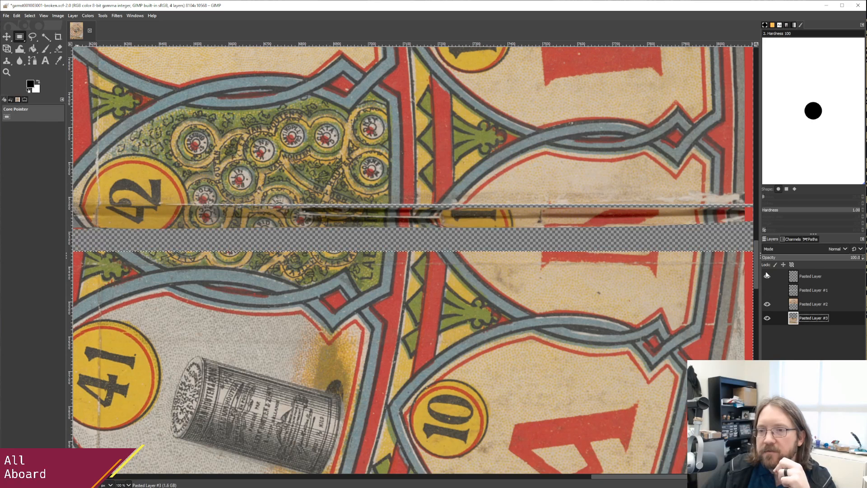
left_click(767, 276)
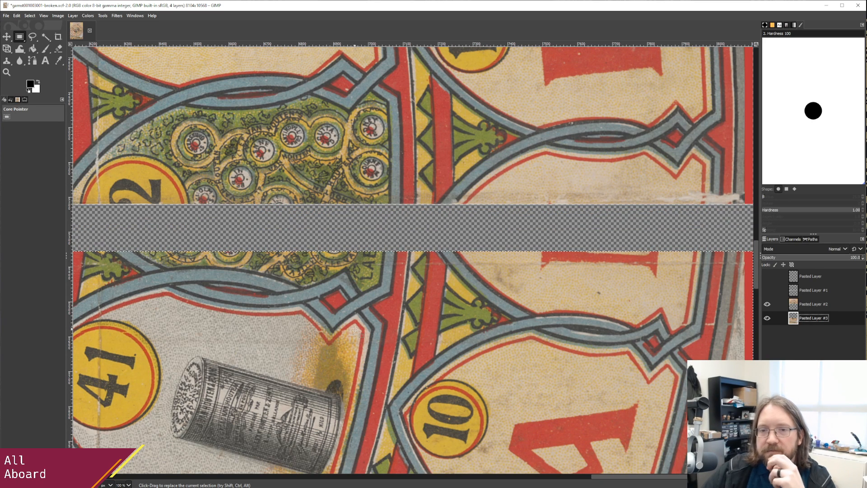
Clear the selection and activate the Move tool.
left_click(31, 16)
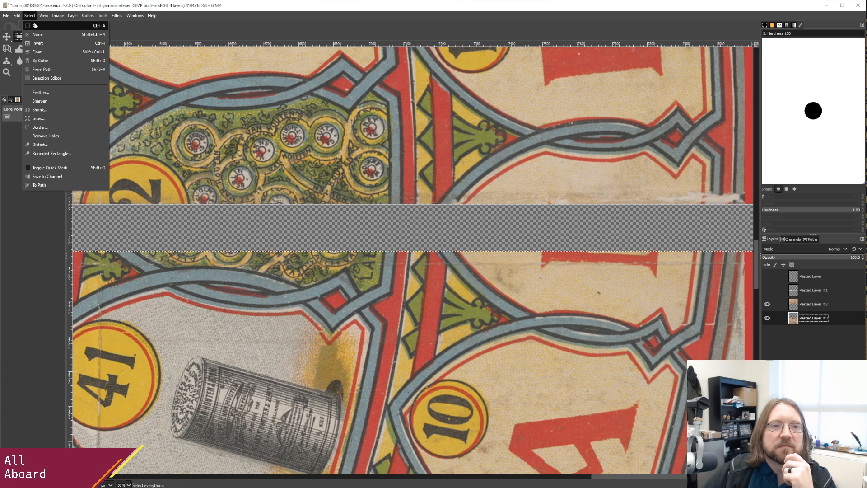
left_click(37, 34)
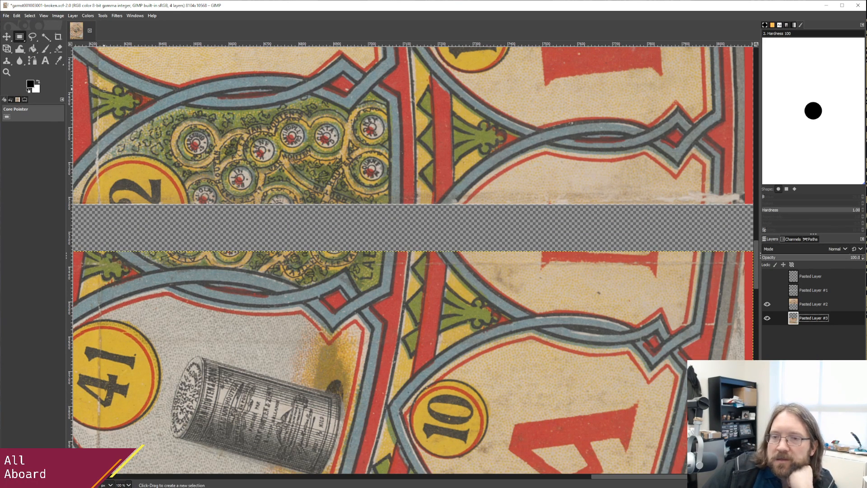
left_click(7, 37)
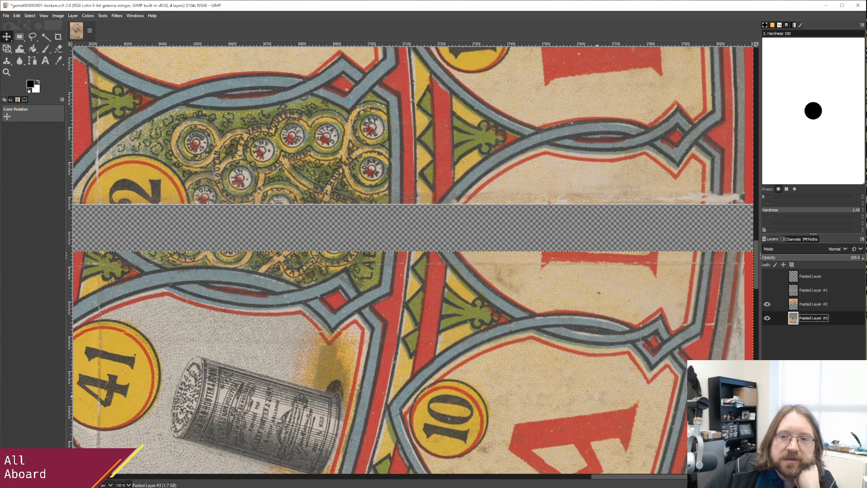
Resize the canvas to a height of 10650 px with the existing content centred.
left_click(58, 15)
mouse_move(44, 16)
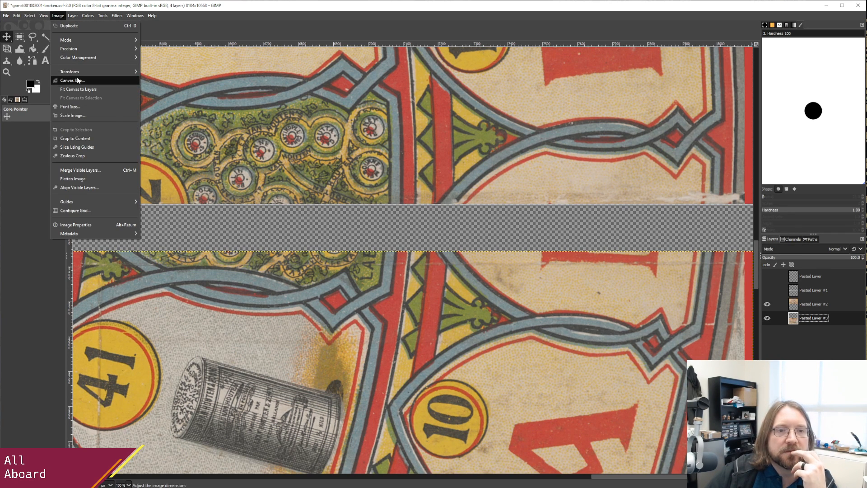
left_click(77, 77)
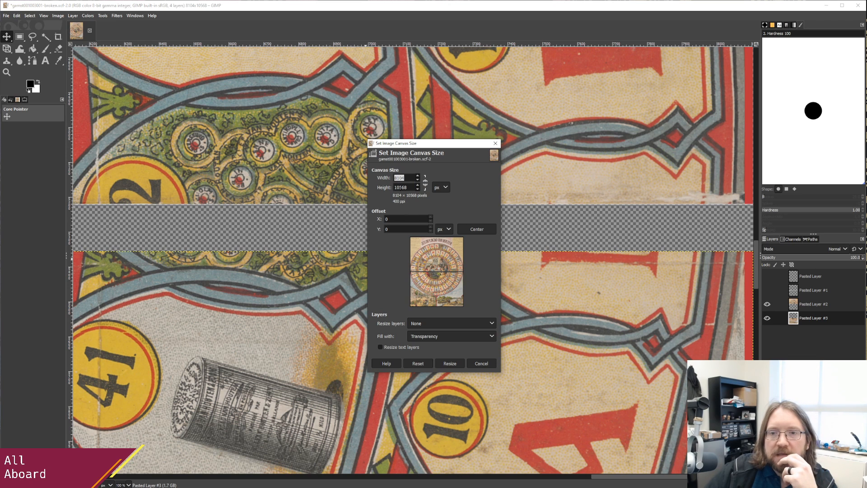
left_click(412, 188)
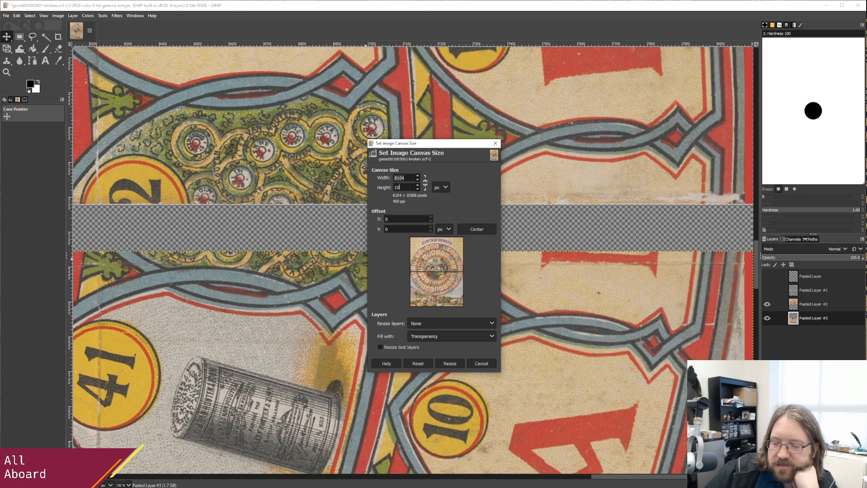
type("650")
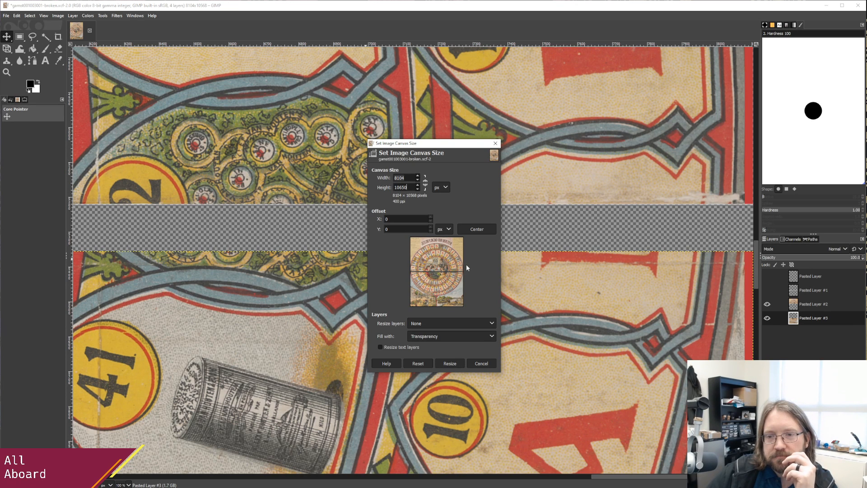
left_click(476, 229)
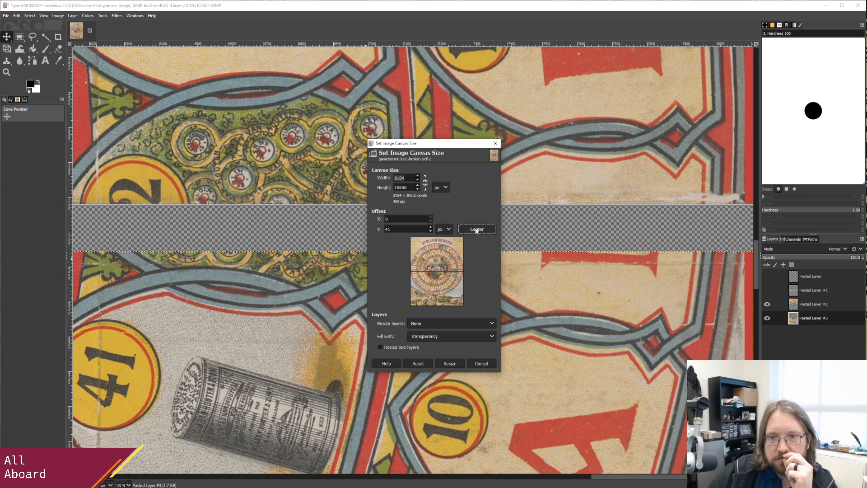
left_click(451, 364)
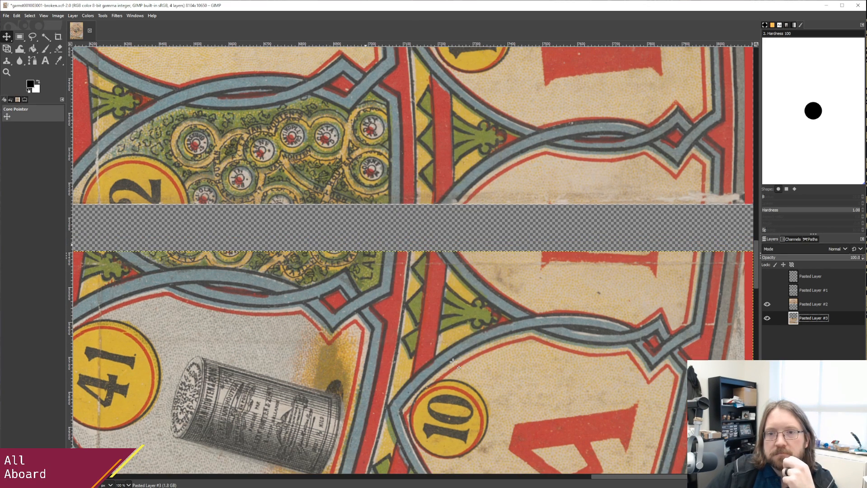
Examine the added margins at the canvas's lower and upper edges, and make Pasted Layer #2 the active layer.
scroll(435, 290, "down", 20)
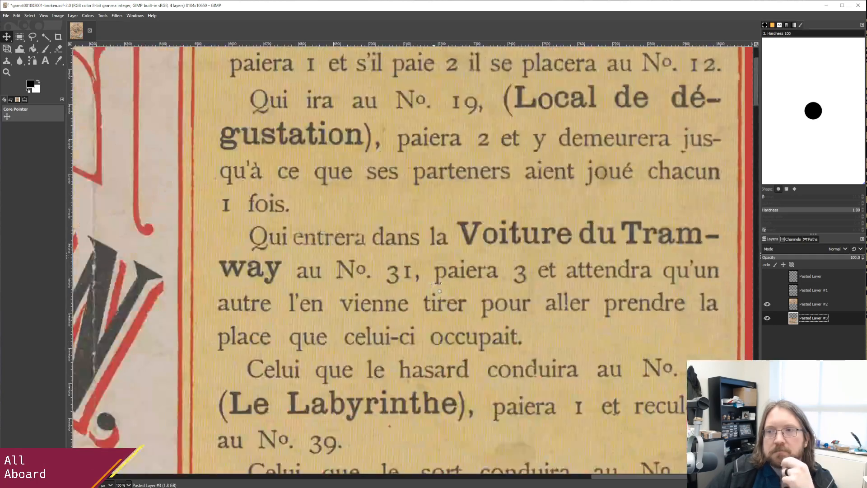
scroll(434, 284, "down", 20)
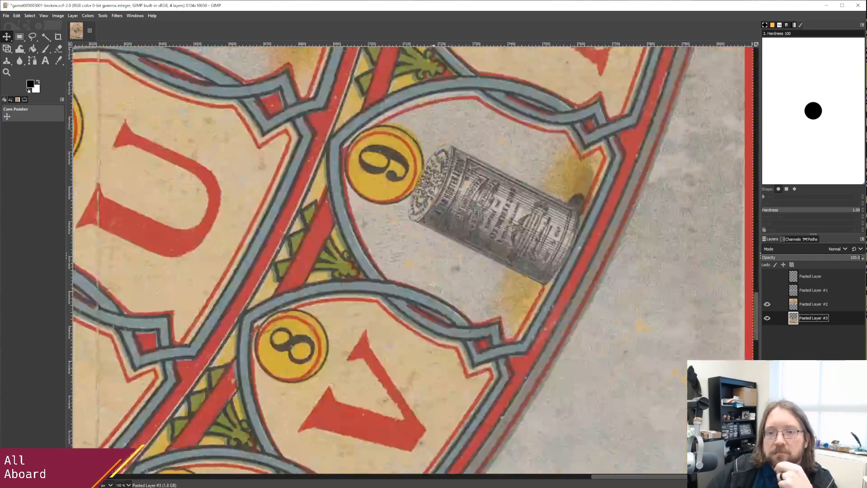
scroll(434, 284, "down", 8)
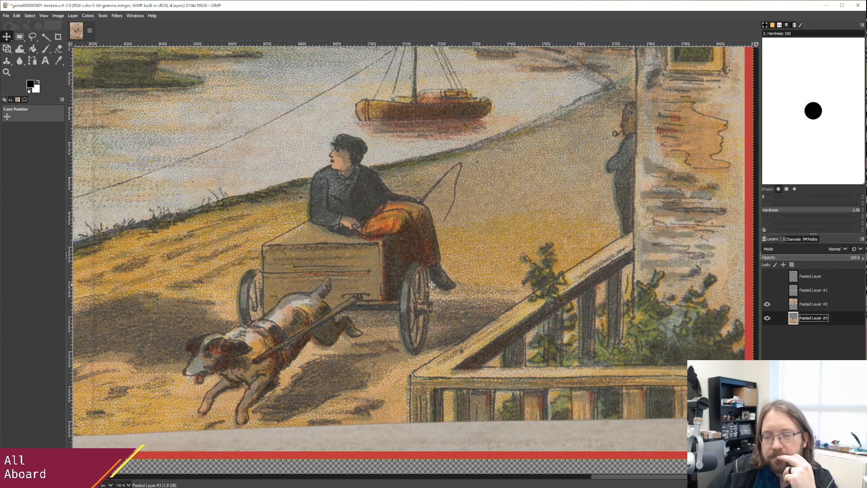
scroll(432, 285, "up", 20)
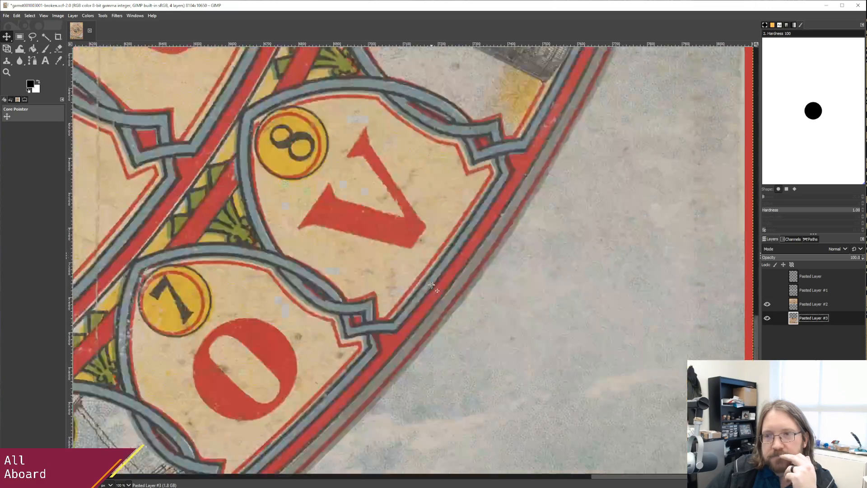
scroll(431, 285, "up", 5)
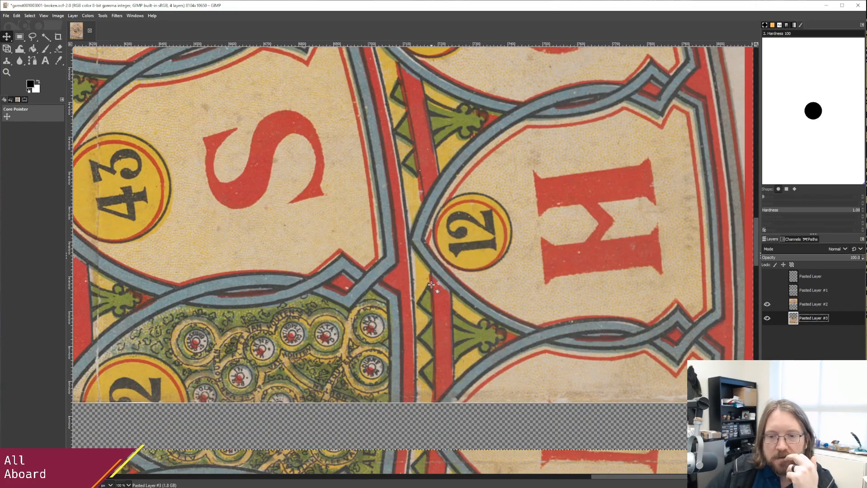
scroll(431, 283, "up", 15)
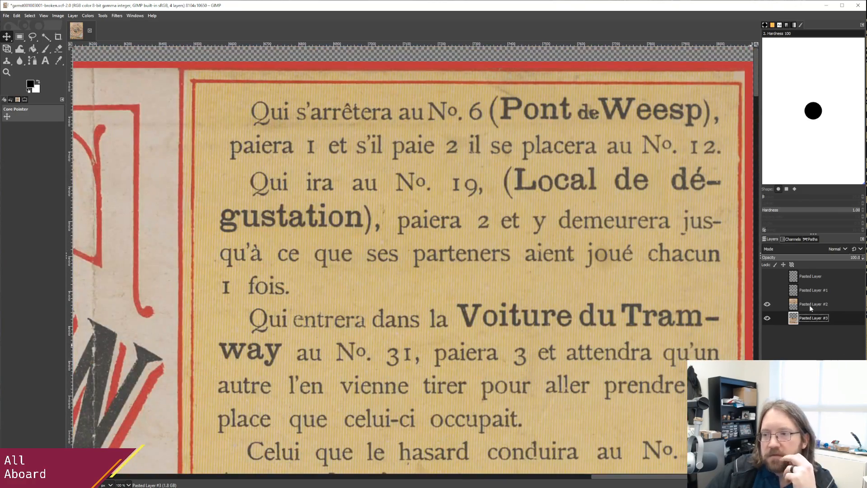
left_click(810, 305)
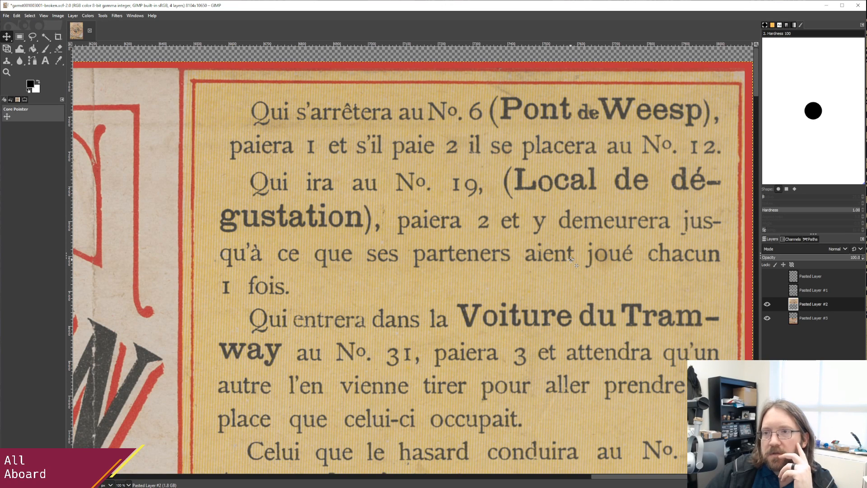
Nudge Pasted Layer #2 straight up until its upper border meets the canvas's upper edge.
key("Up")
key("Up")
key("Up")
key("Up")
key("Up")
key("Up")
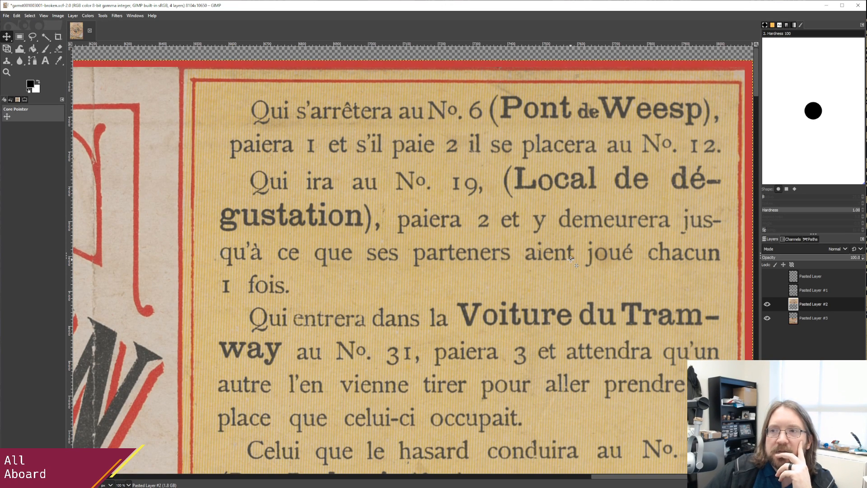
key("Up")
key("Up")
key("Up")
key("Up")
key("Up")
key("Up")
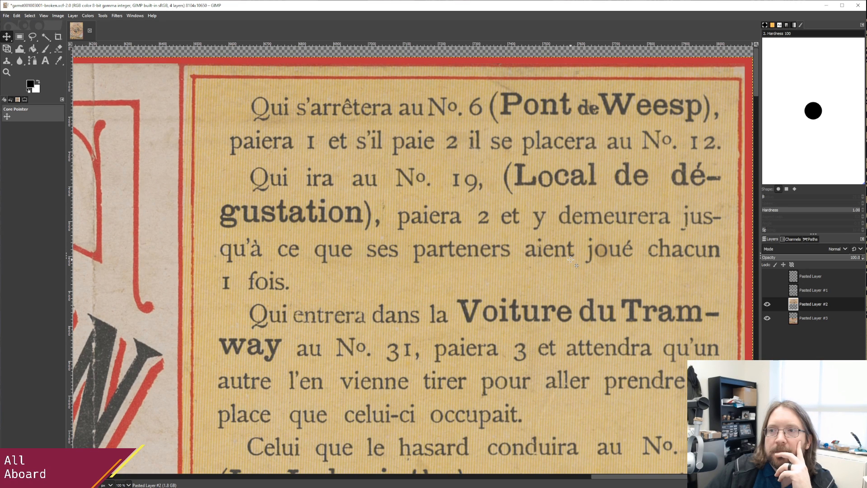
key("Up")
key("Up")
key("Up")
key("Up")
key("Up")
key("Up")
key("Up")
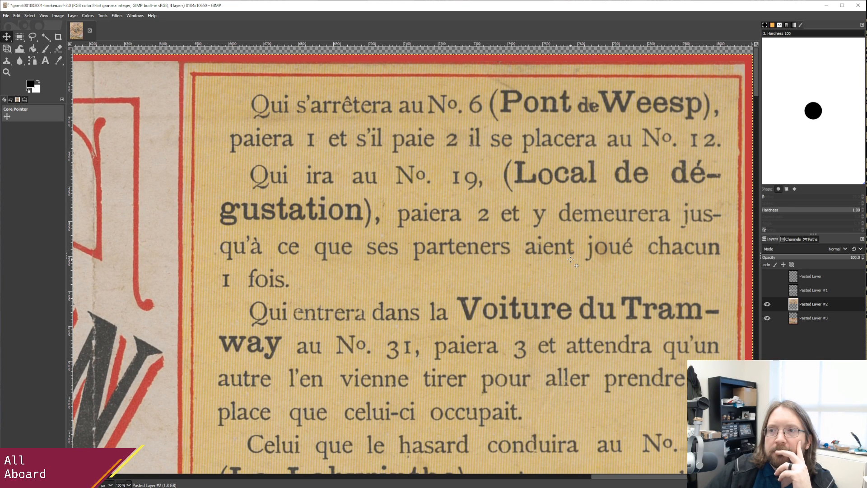
key("Up")
key("Up")
key("Up")
key("Up")
key("Up")
key("Up")
key("Up")
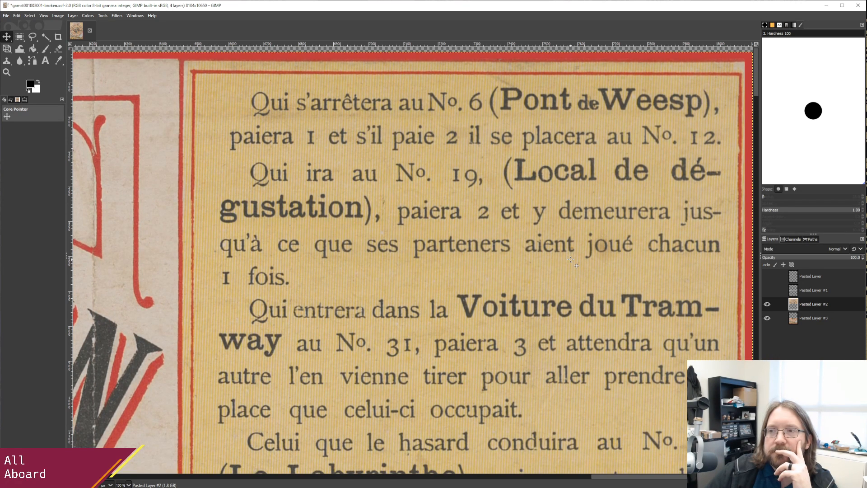
key("Up")
key("Up")
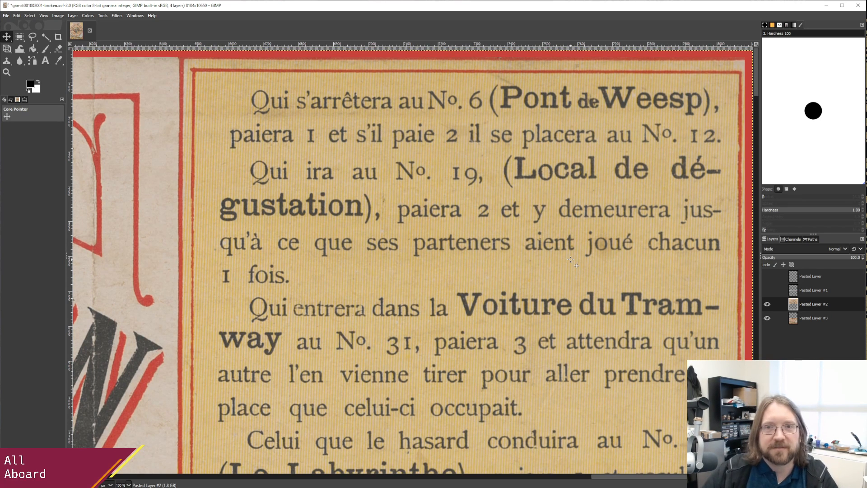
key("Up")
key("Up")
key("Up")
key("Up")
key("Up")
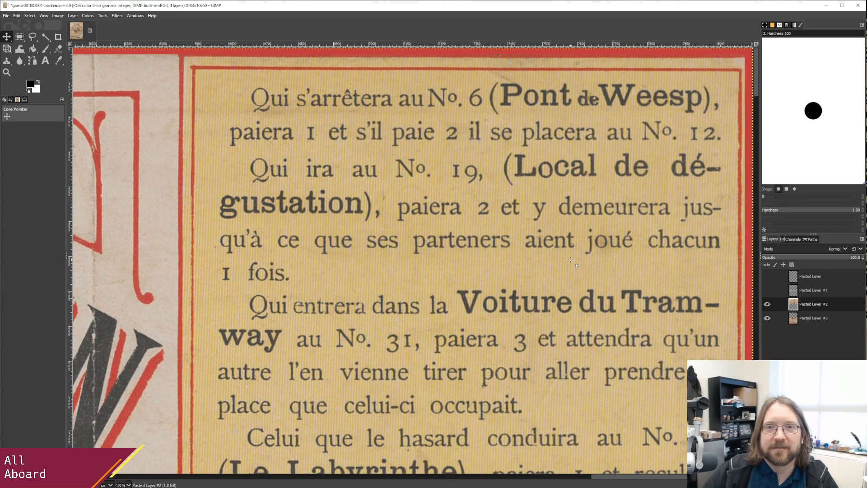
key("Up")
key("Up")
key("Up")
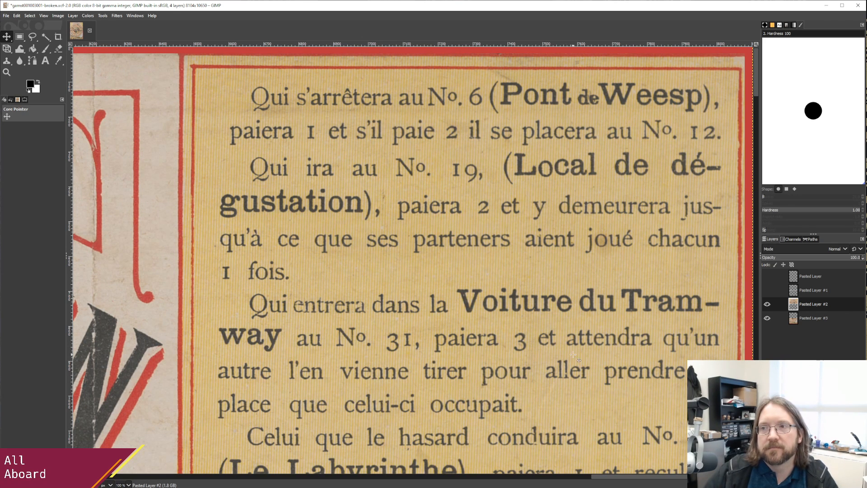
Make Pasted Layer #3 the active layer and move it straight down to the canvas's lower edge.
scroll(561, 322, "down", 5)
scroll(561, 322, "down", 15)
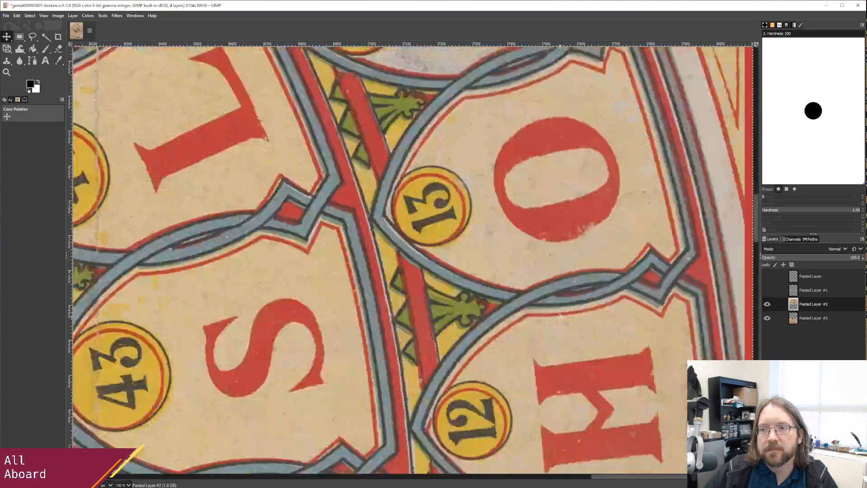
scroll(561, 318, "down", 7)
scroll(561, 318, "down", 7)
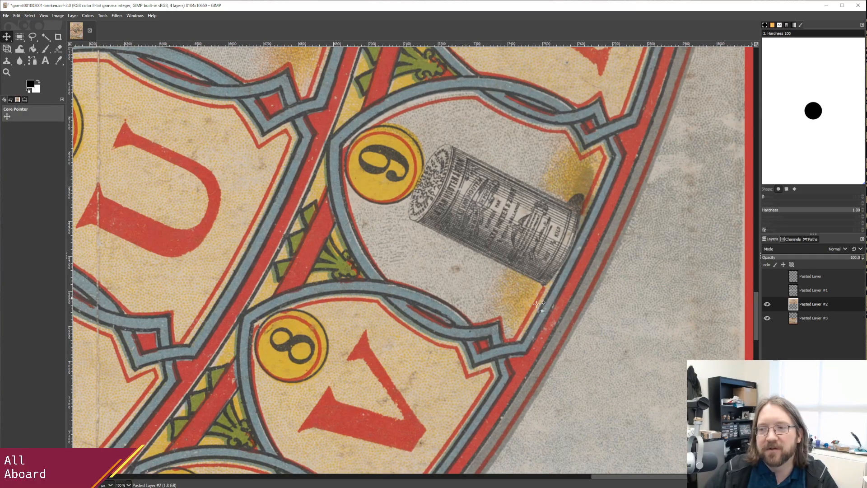
left_click(817, 319)
scroll(637, 321, "down", 15)
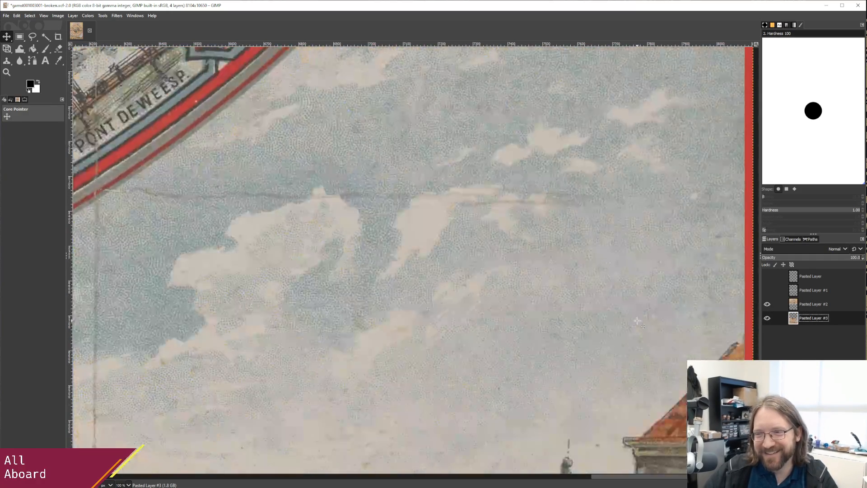
scroll(638, 321, "down", 10)
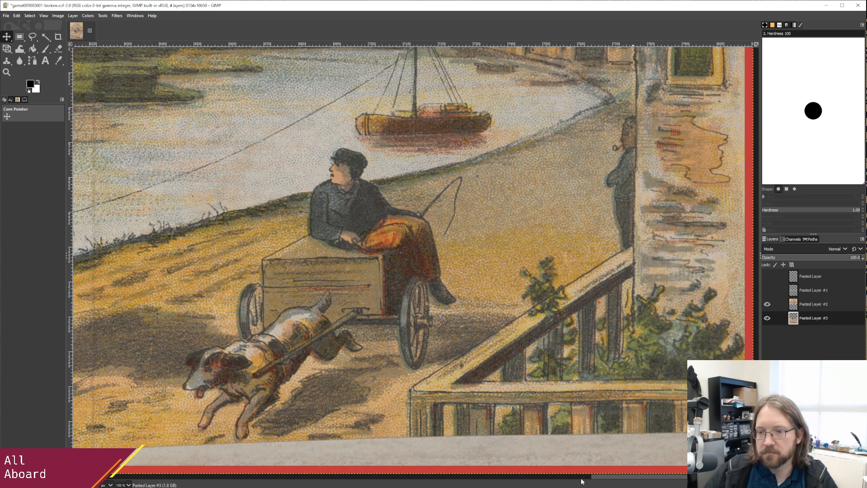
Show Pasted Layer #1 and Pasted Layer in the gap between the two board halves.
mouse_move(582, 480)
left_mouse_down()
mouse_move(154, 482)
mouse_move(633, 481)
mouse_move(586, 482)
left_mouse_up()
scroll(577, 414, "up", 15)
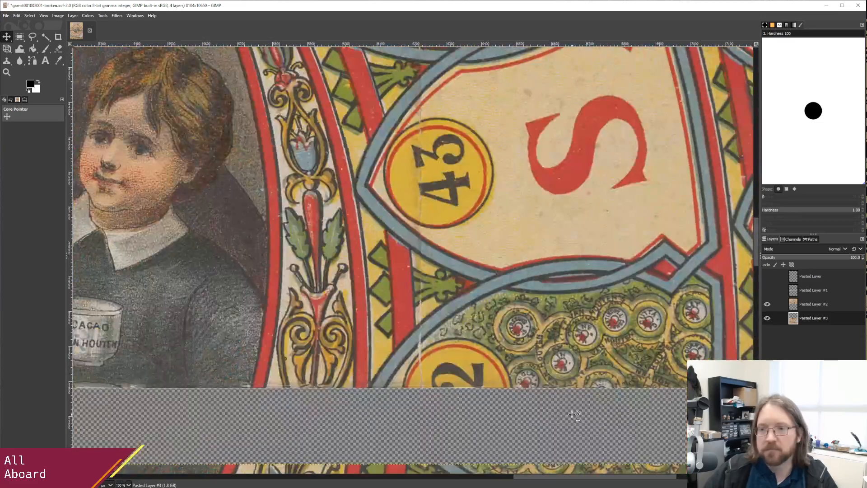
scroll(574, 415, "down", 7)
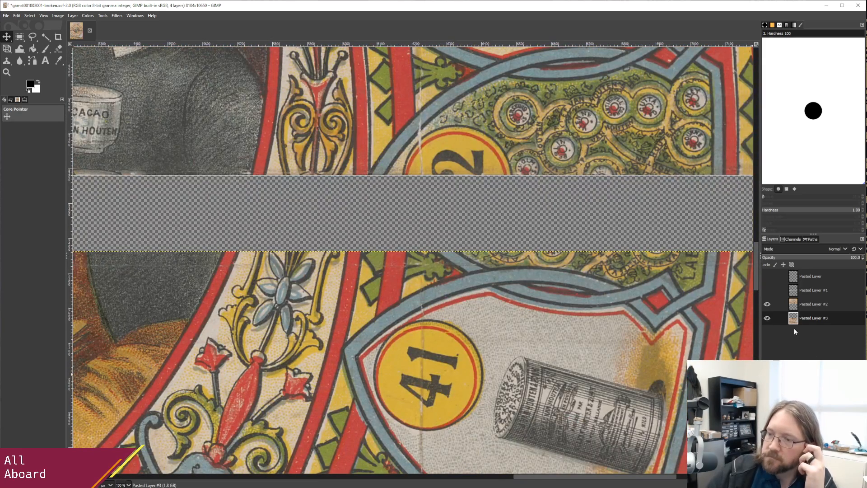
left_click(767, 290)
left_click(767, 276)
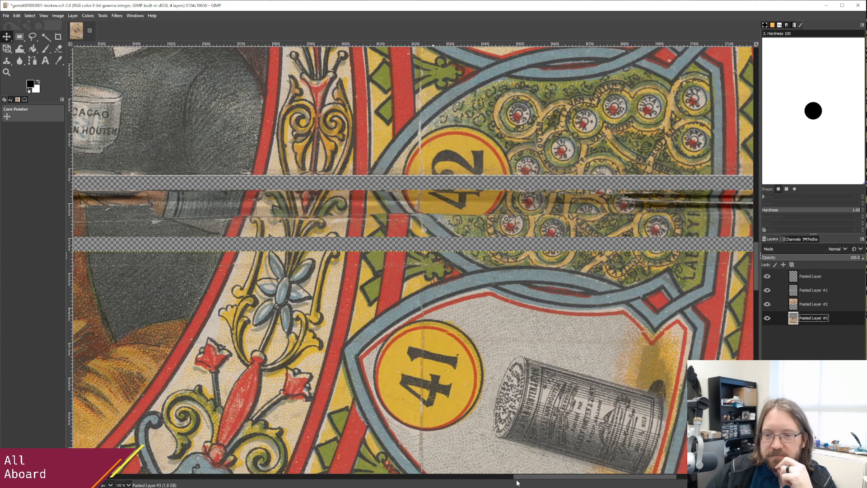
Examine the middle seam strip across the board's full width, comparing it with the artwork above and below.
left_click_drag(520, 478, 78, 476)
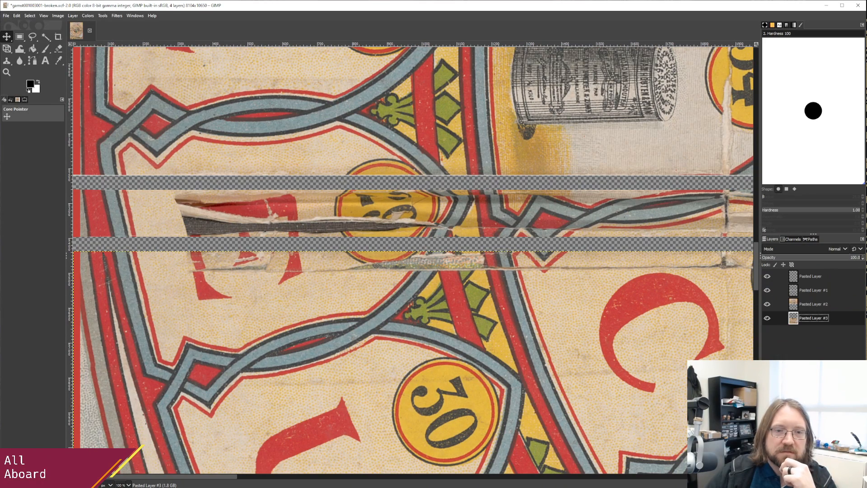
left_click_drag(83, 474, 228, 471)
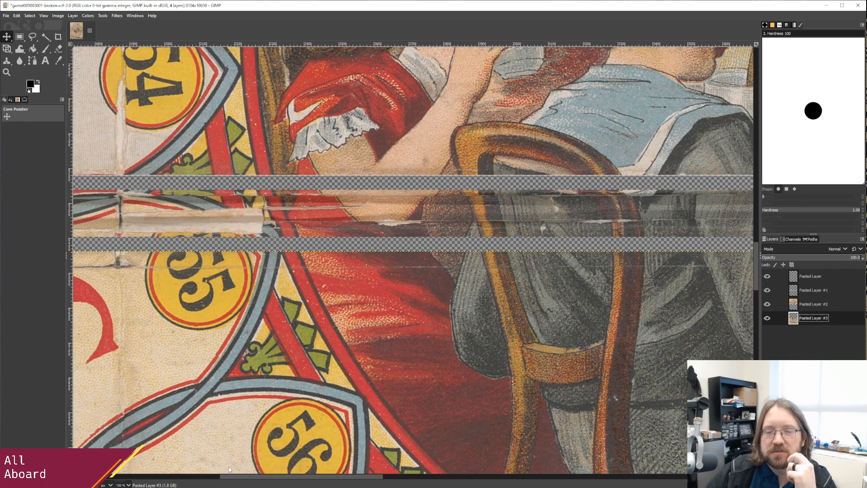
left_click_drag(228, 470, 616, 454)
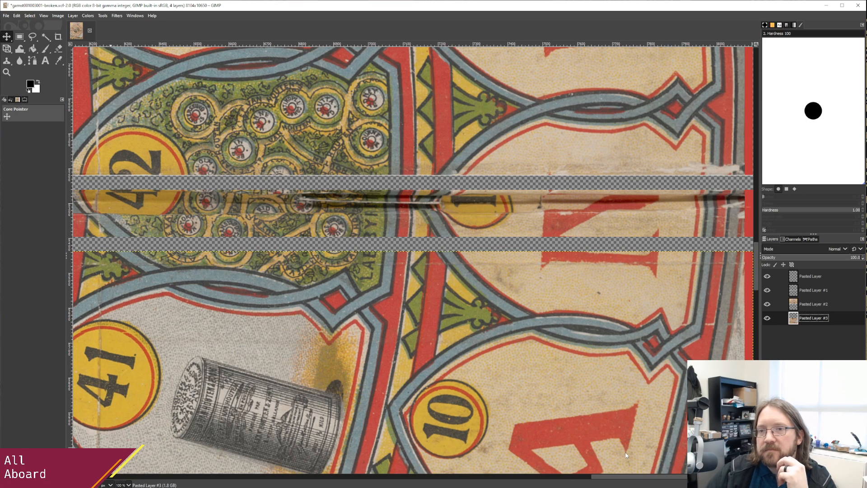
scroll(624, 451, "left", 2)
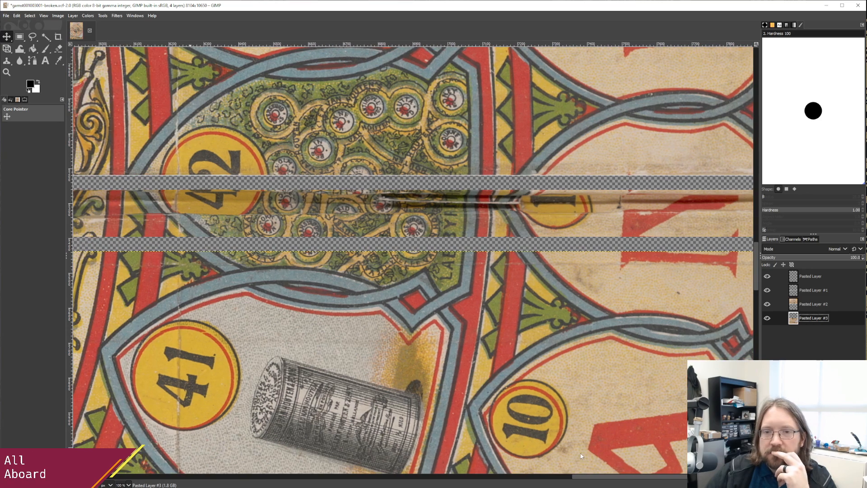
scroll(561, 449, "left", 3)
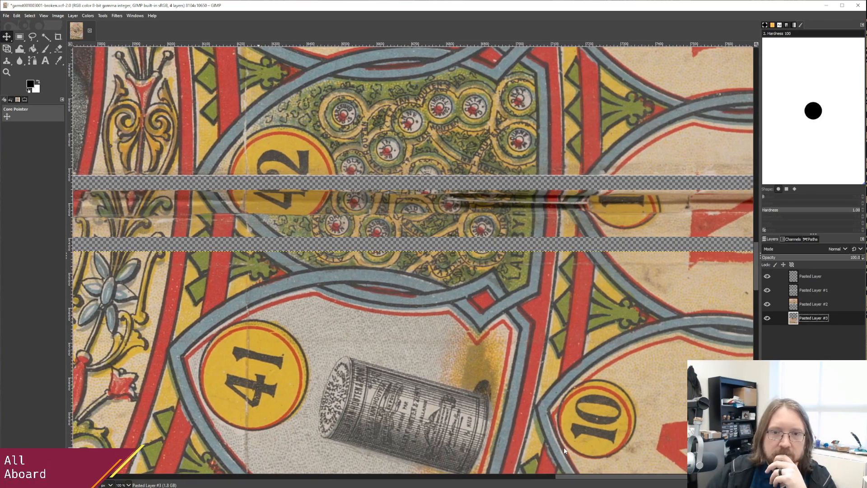
scroll(536, 446, "left", 3)
scroll(531, 446, "left", 3)
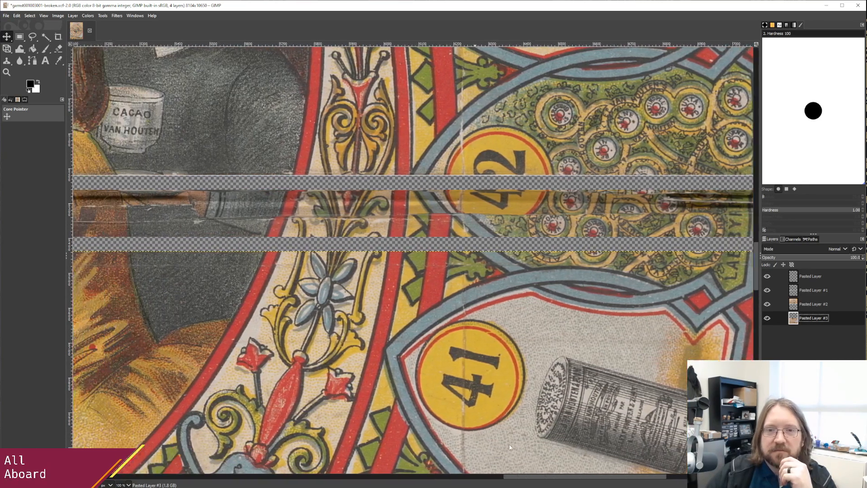
scroll(508, 445, "left", 4)
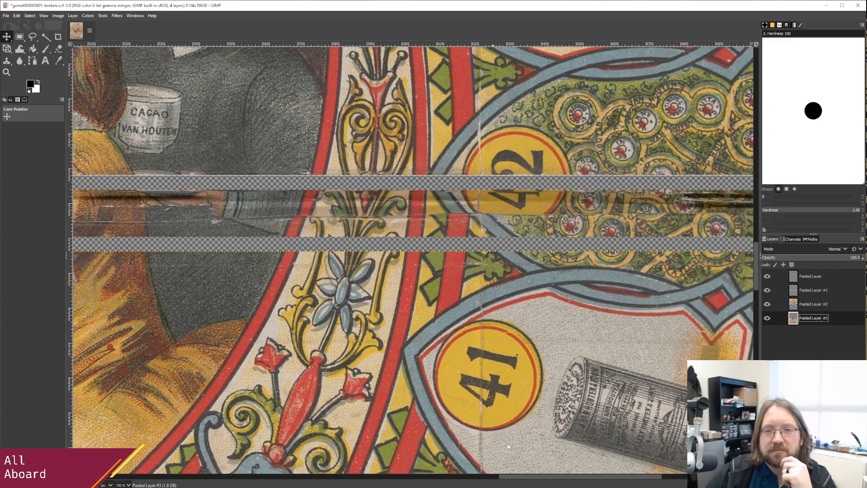
scroll(465, 444, "left", 8)
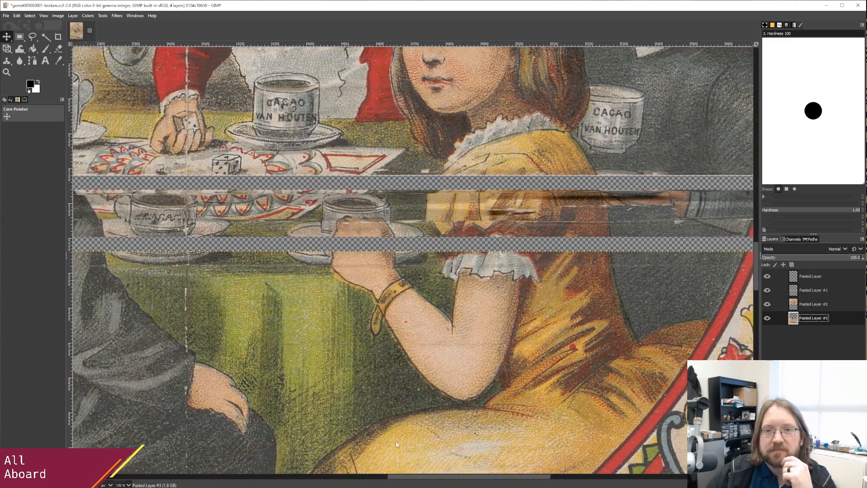
scroll(395, 444, "left", 1)
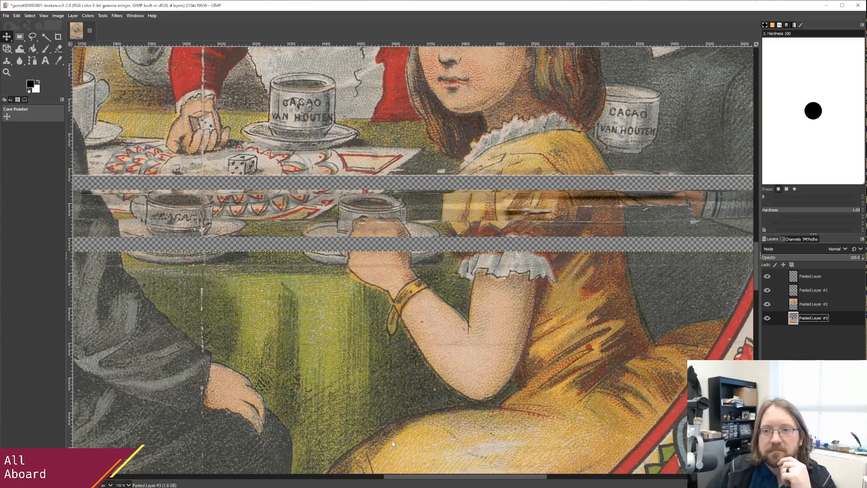
scroll(392, 441, "left", 20)
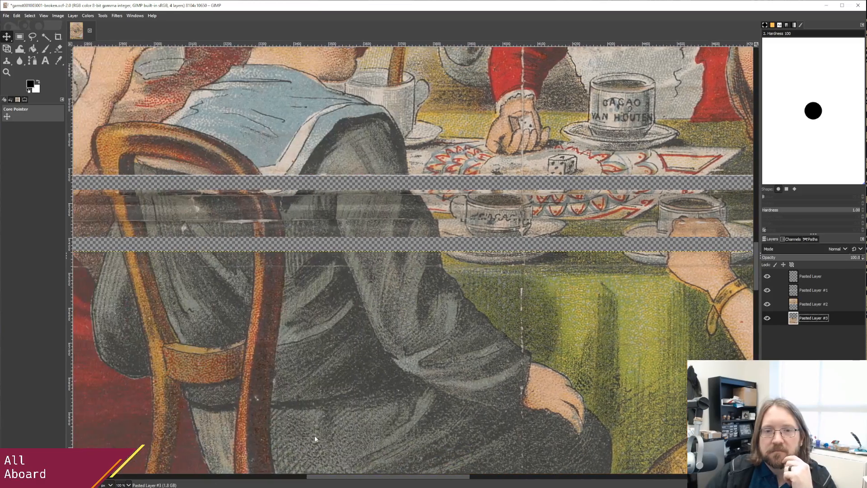
scroll(201, 427, "left", 14)
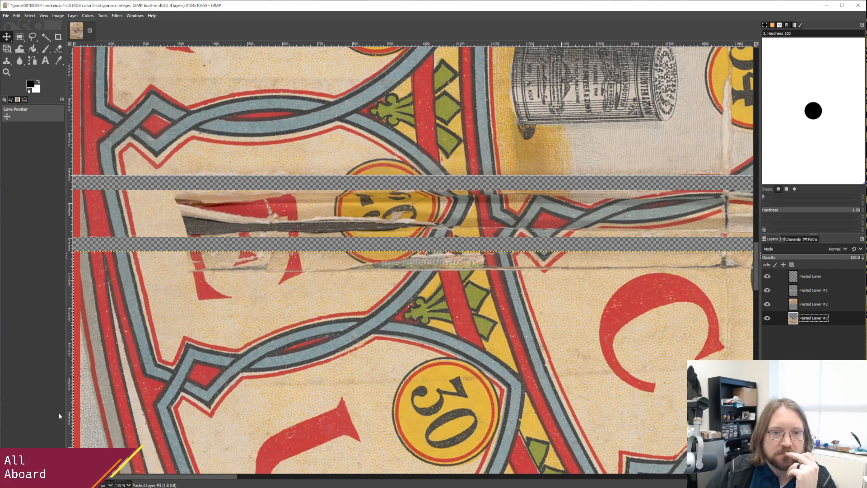
Toggle Pasted Layer #1 off and on to compare it with Pasted Layer at the torn seam, leaving it visible.
left_click_drag(62, 412, 96, 415)
left_click(767, 290)
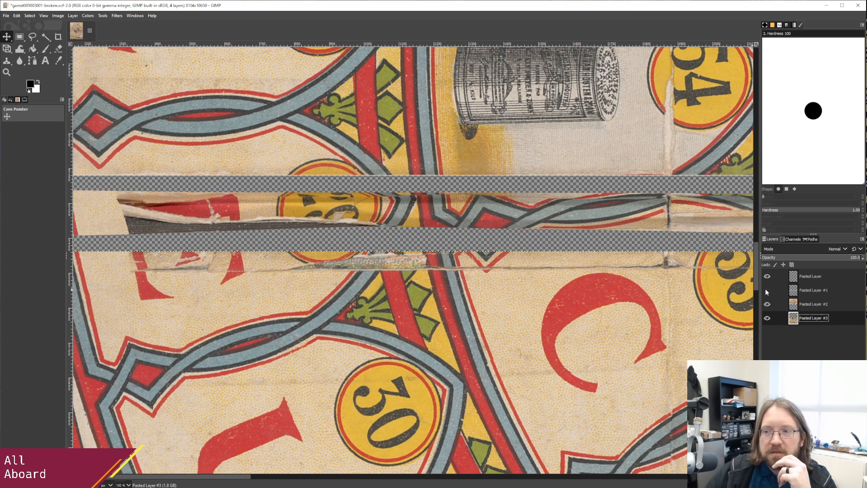
left_click(767, 290)
left_click(767, 290)
left_click(767, 290)
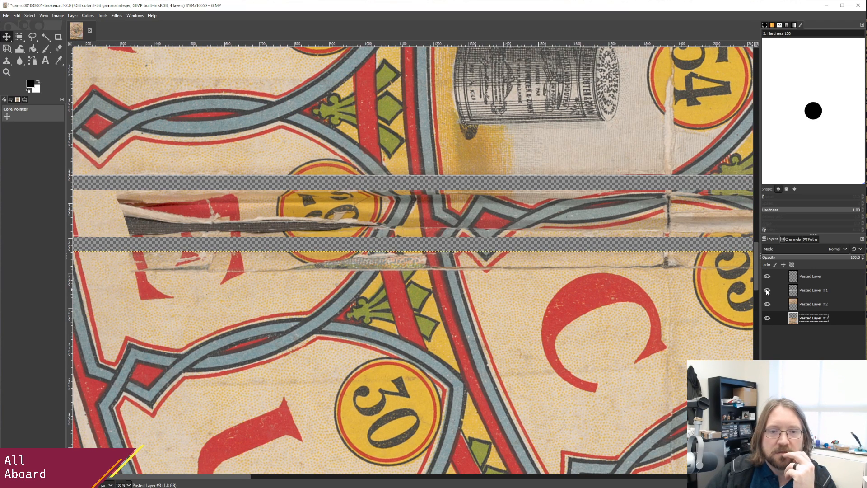
left_click(767, 290)
left_click(767, 290)
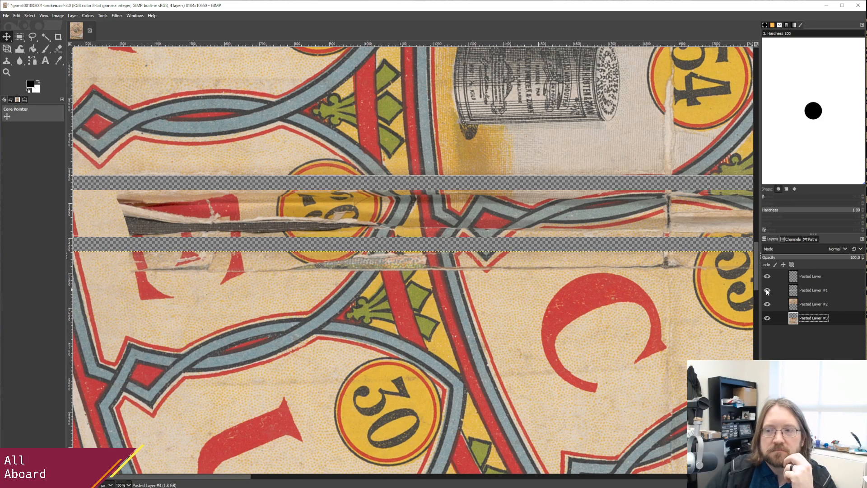
left_click(767, 290)
left_click(767, 290)
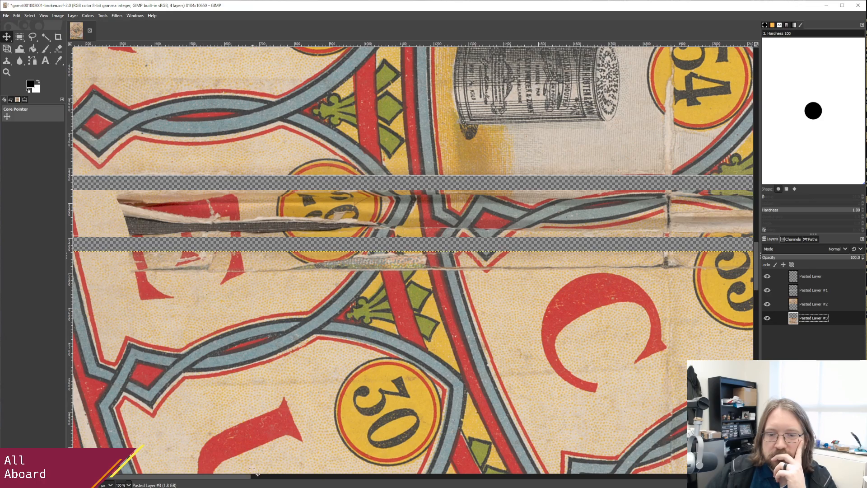
Make Pasted Layer #1 active and nudge it straight down until its lower edge meets the top of the lower board half.
left_click_drag(242, 479, 748, 479)
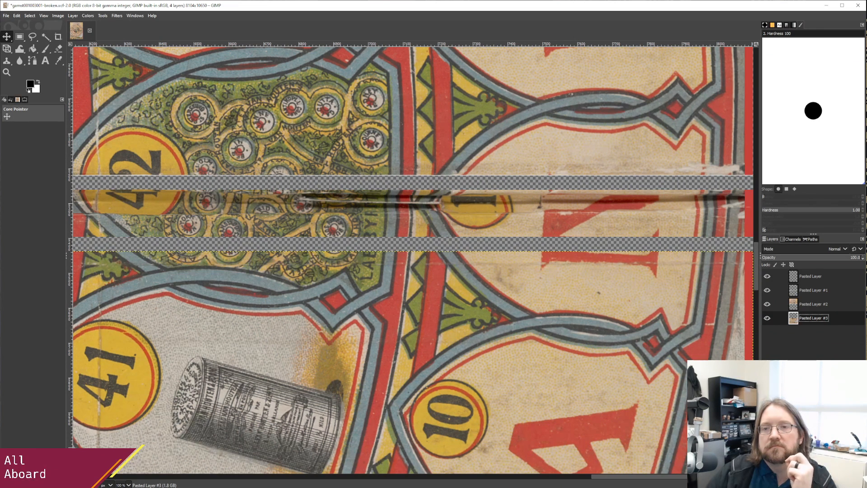
left_click_drag(748, 477, 670, 464)
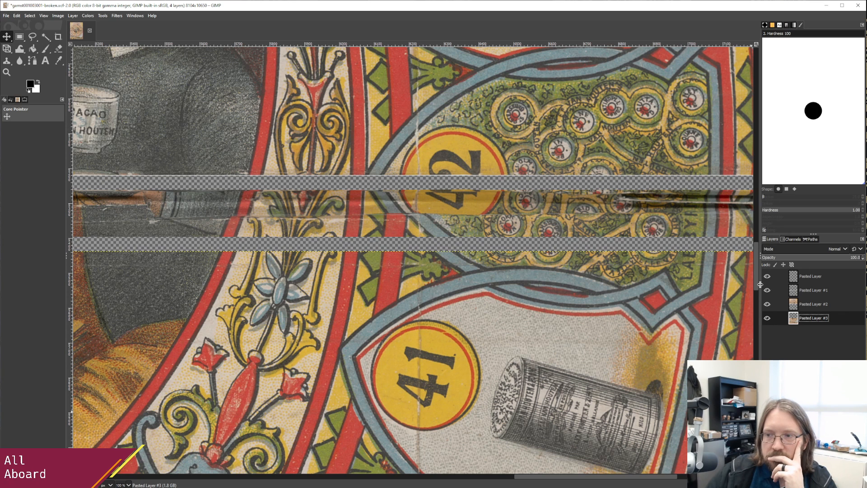
left_click(803, 291)
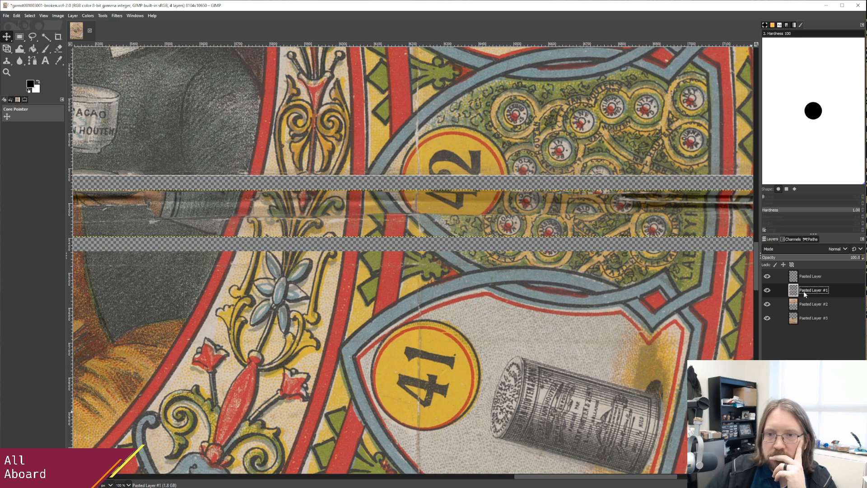
key("Down")
key("Down")
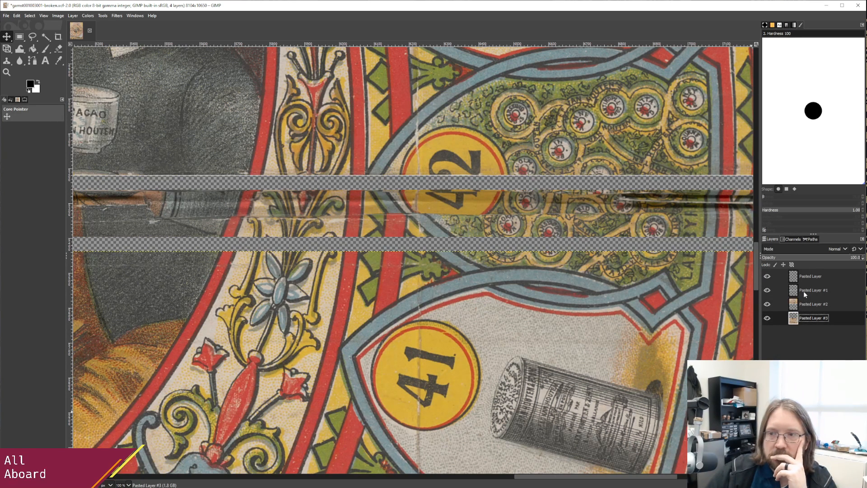
key("Up")
key("Up")
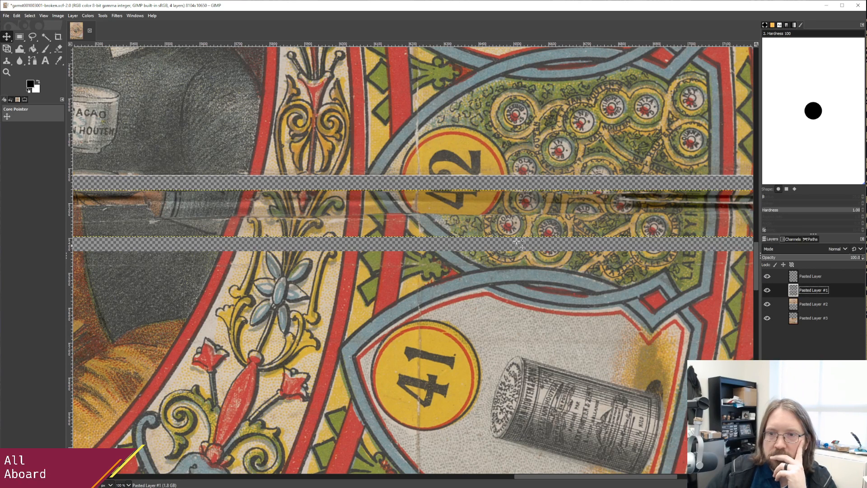
left_click(455, 229)
key("Down")
key("Down")
key("Down")
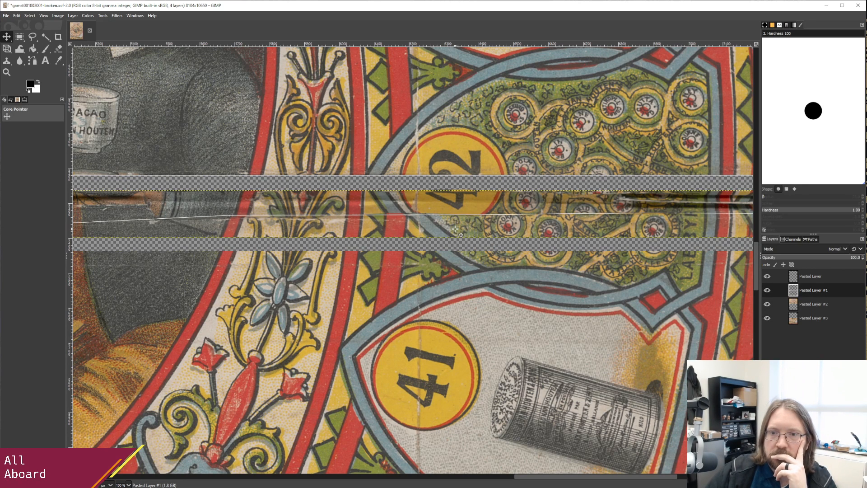
key("Down")
key("Down")
key("Down")
key("Down")
key("Down")
key("Down")
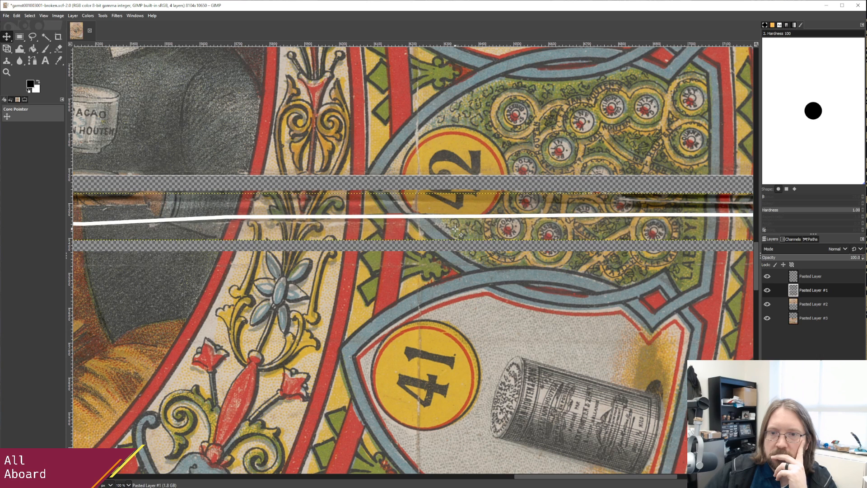
key("Down")
key("Down")
key("Down")
key("Down")
key("Down")
key("Down")
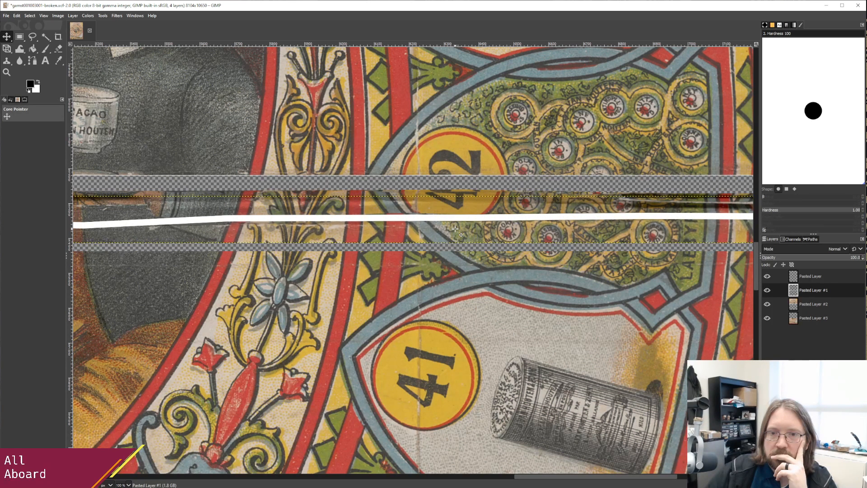
key("Down")
key("Down")
key("Down")
key("Down")
key("Down")
key("Down")
key("Down")
key("Down")
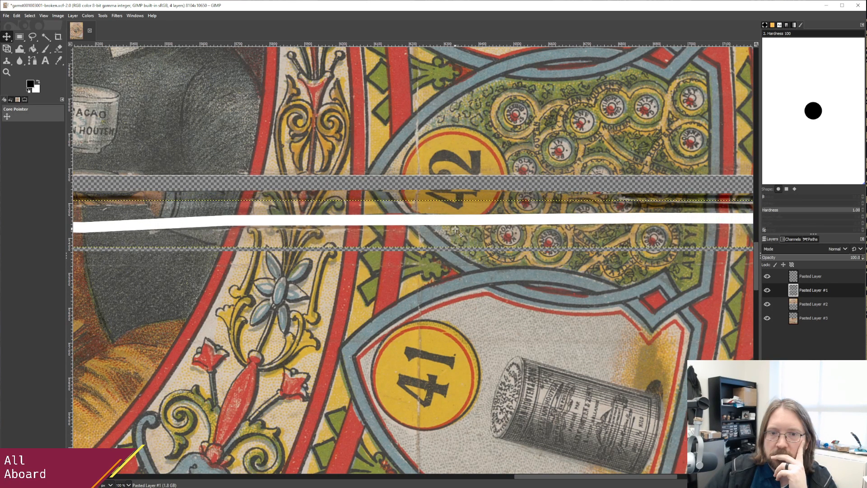
key("Down")
key("Down")
key("Down")
key("Down")
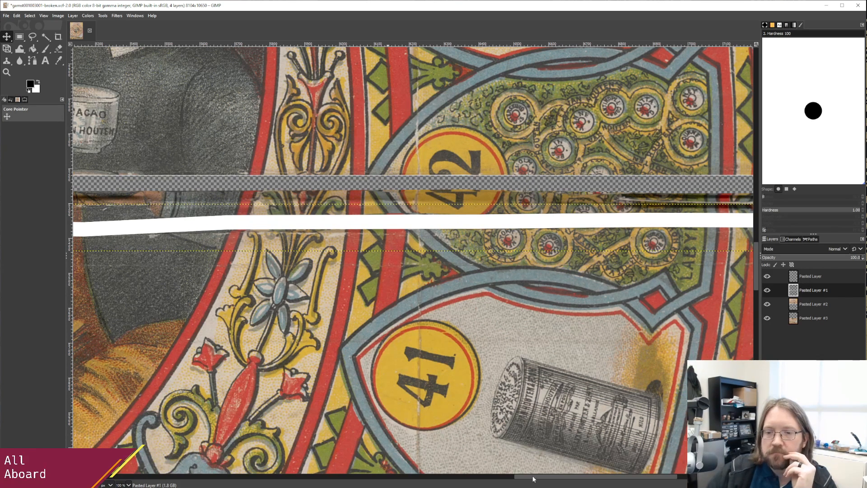
Examine the opened gap between the two seam strips across the board's full width, with Pasted Layer as the active layer.
left_click_drag(533, 479, 645, 470)
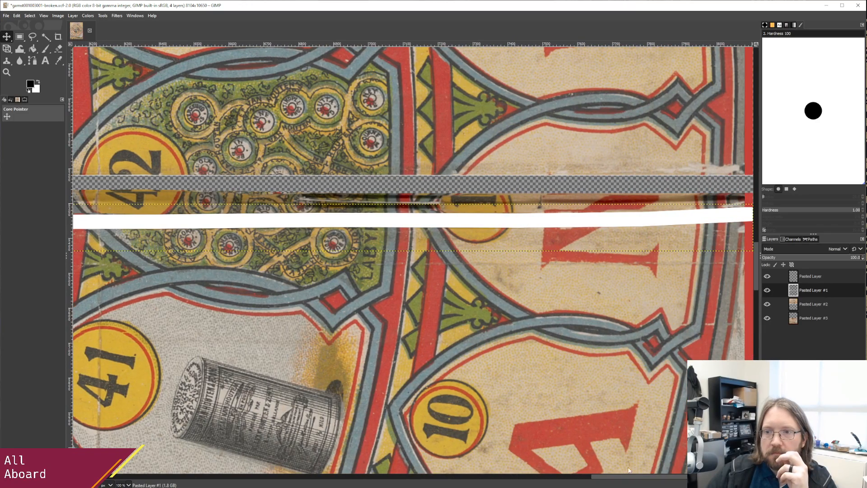
left_click_drag(629, 470, 111, 485)
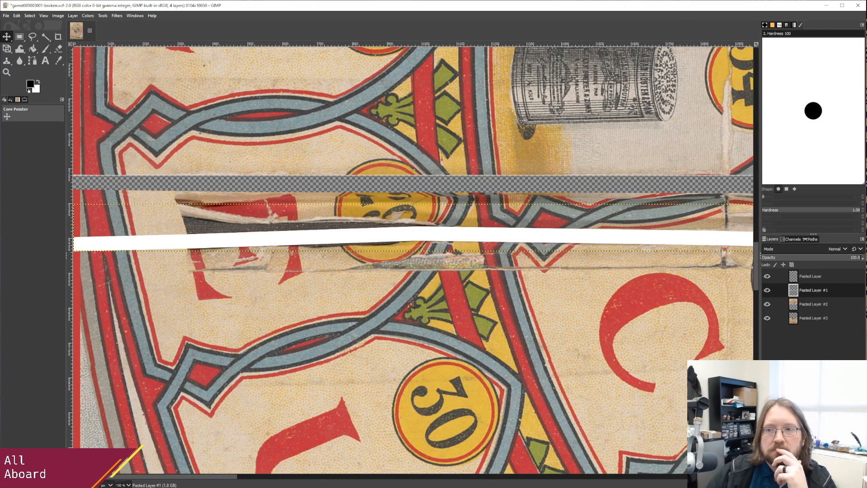
left_click_drag(104, 482, 129, 477)
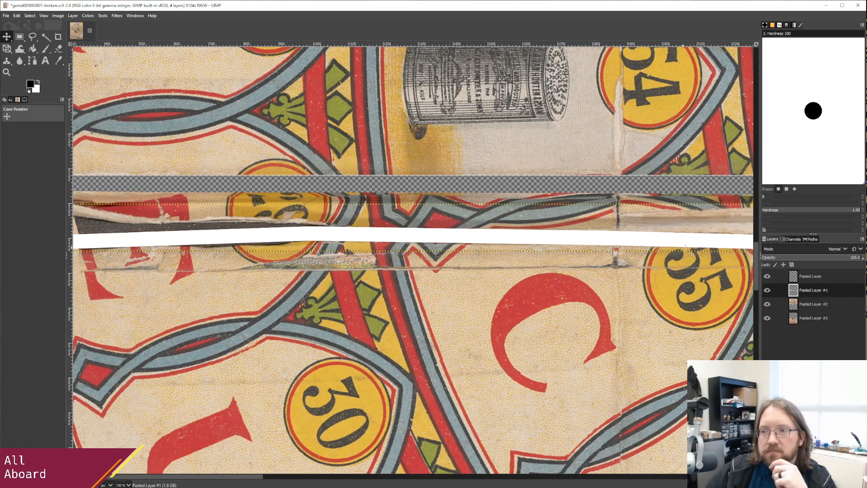
left_click(809, 277)
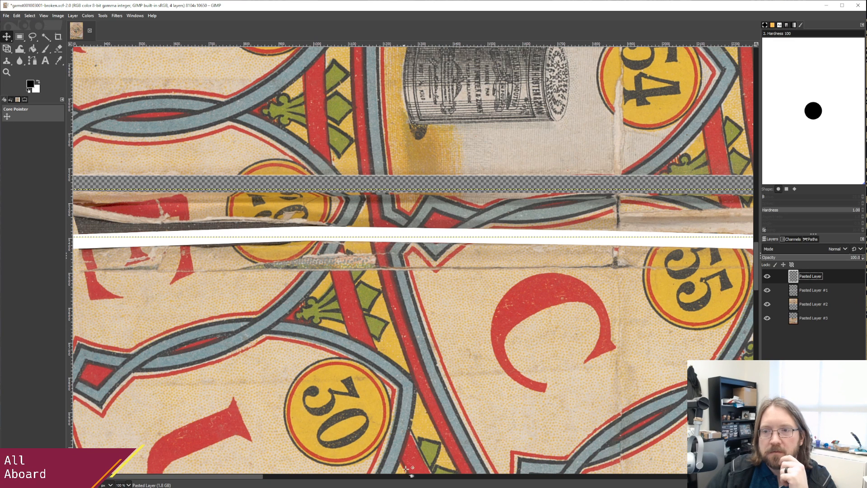
left_click_drag(246, 479, 215, 482)
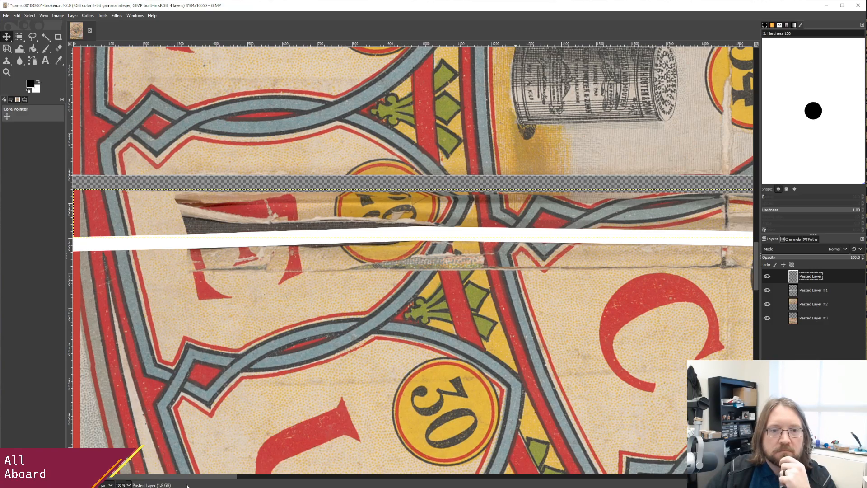
left_click_drag(192, 485, 743, 458)
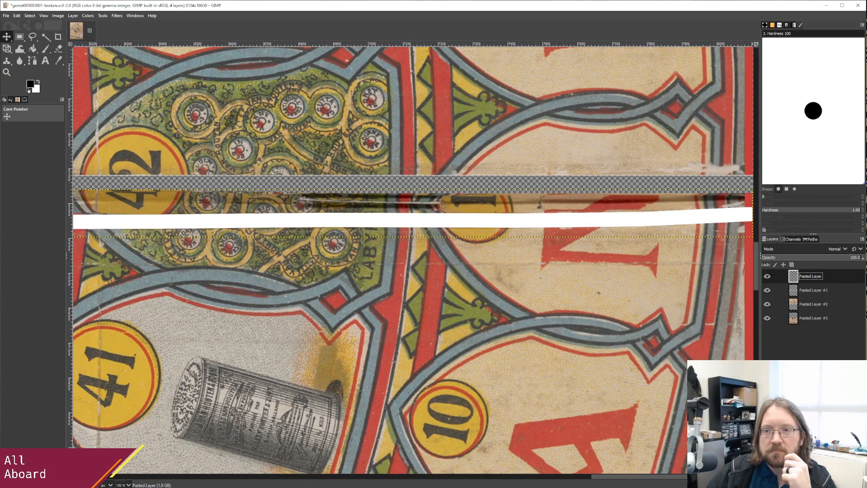
left_click_drag(743, 457, 721, 457)
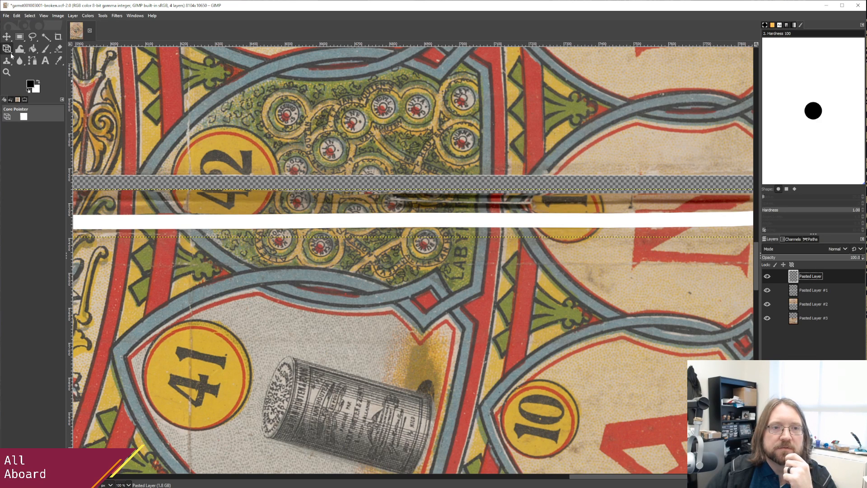
left_click(10, 54)
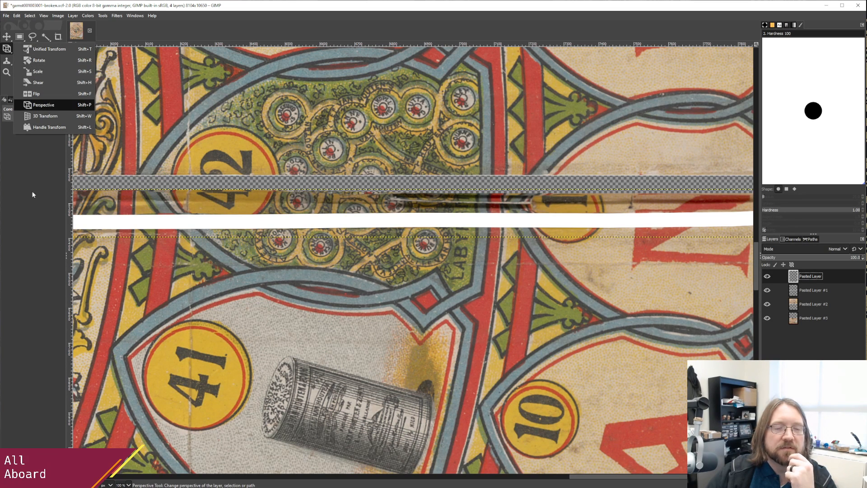
left_click(36, 144)
left_click(11, 62)
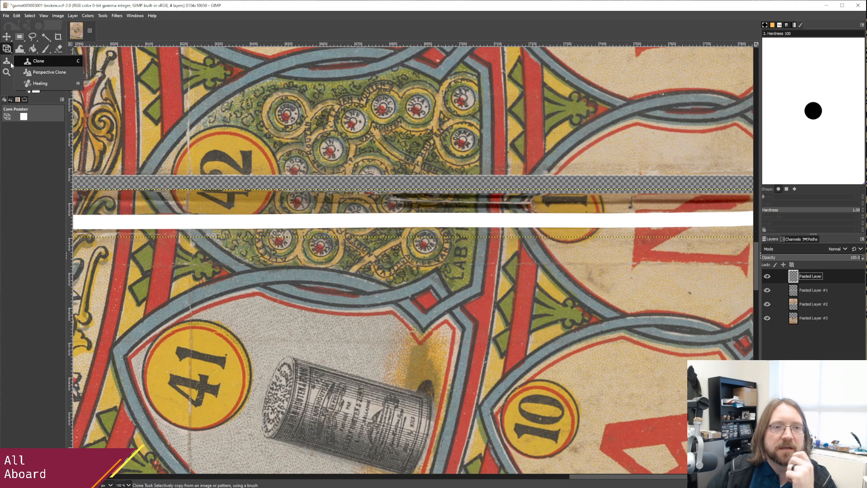
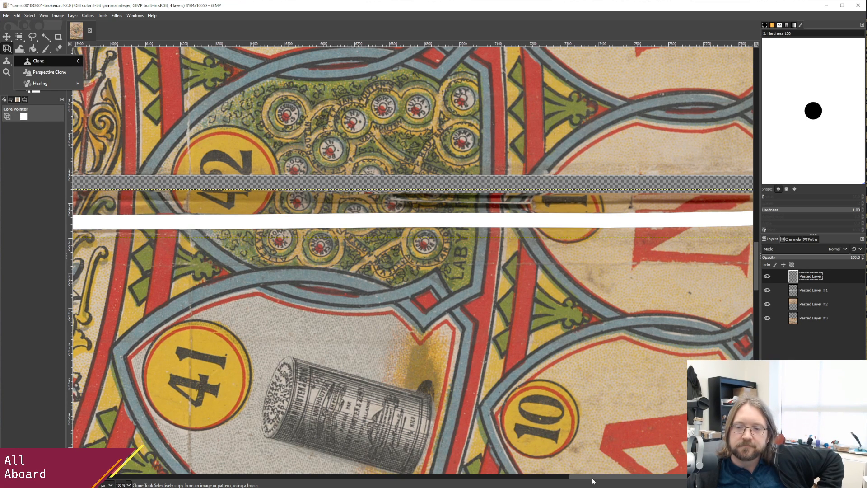
scroll(633, 479, "right", 5)
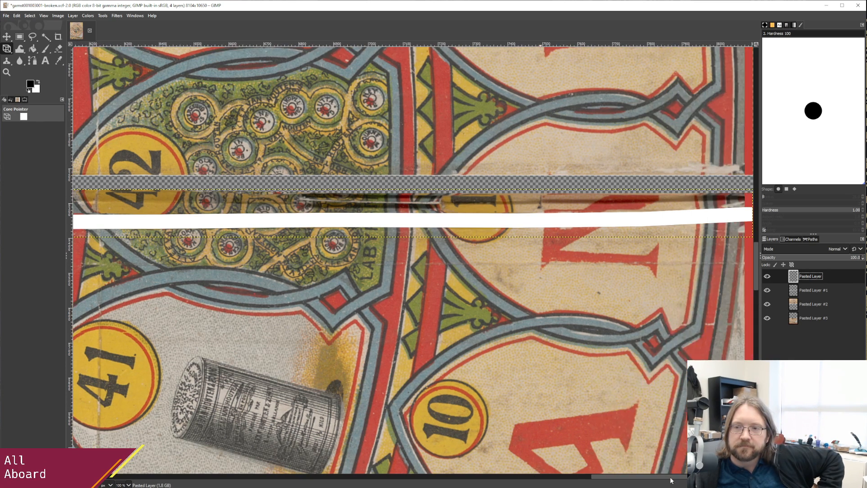
left_click_drag(645, 482, 480, 475)
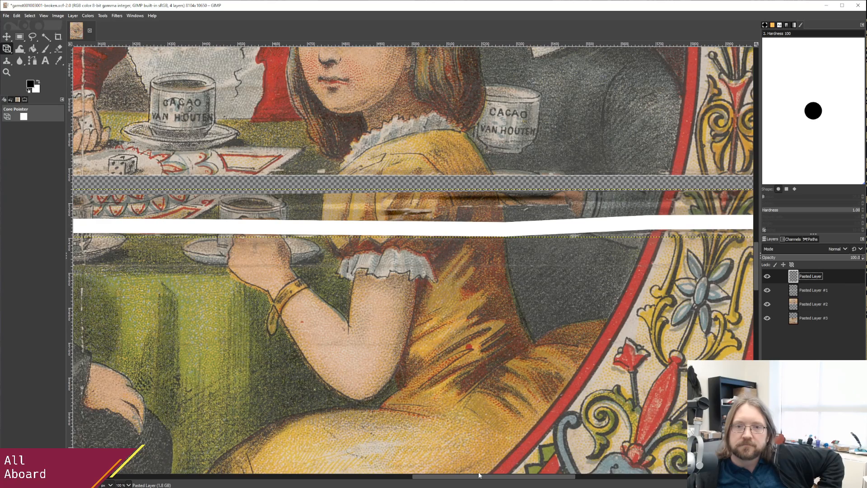
left_click_drag(478, 472, 131, 471)
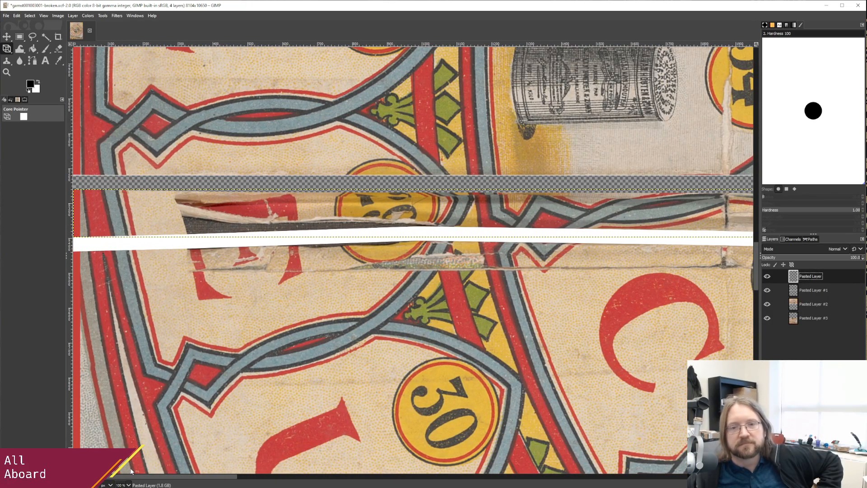
left_click_drag(131, 471, 637, 395)
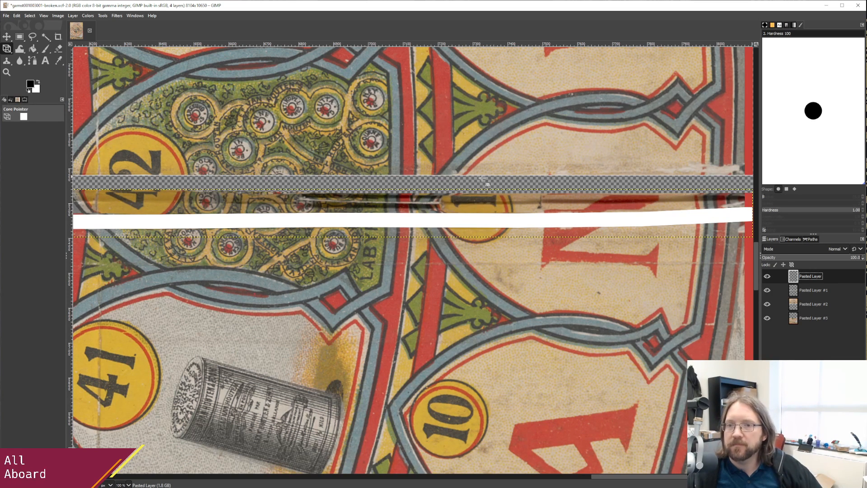
Switch to the Clone tool, add a new white-filled layer and place it at the bottom of the layer stack.
left_click(7, 60)
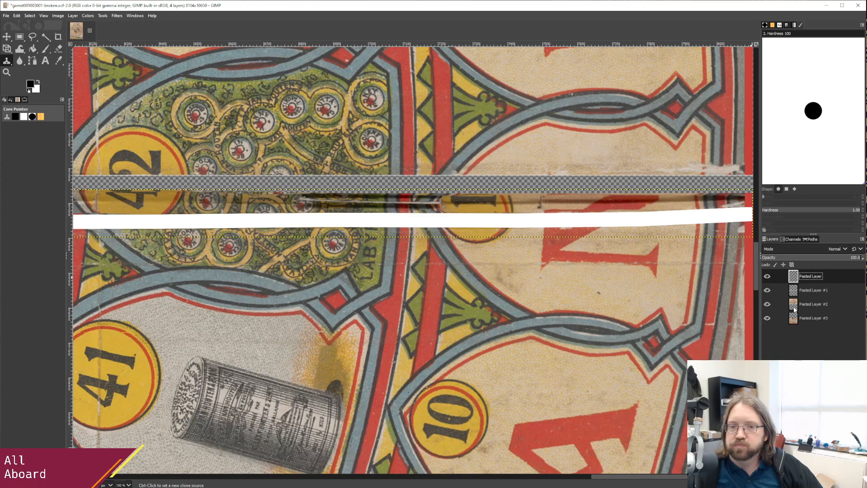
left_click_drag(592, 482, 253, 473)
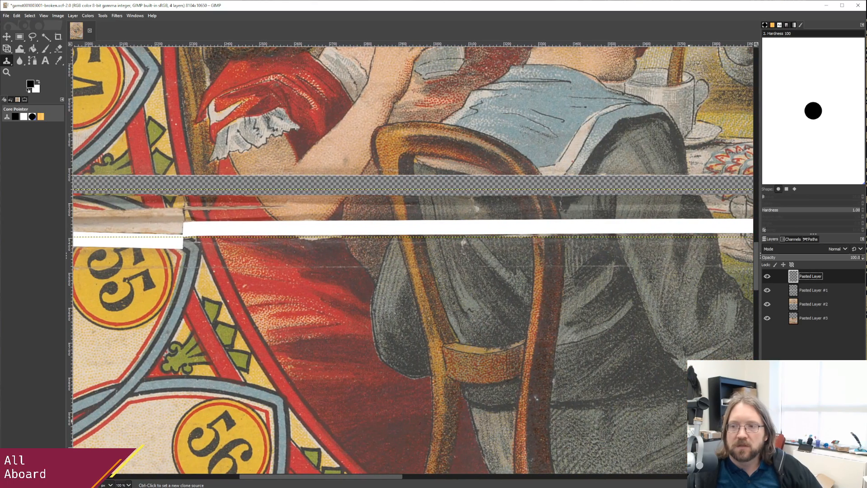
right_click(809, 320)
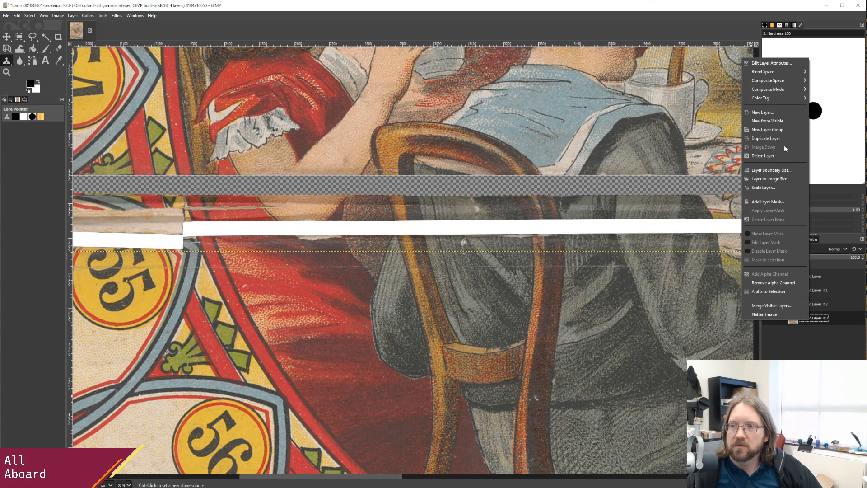
left_click(780, 112)
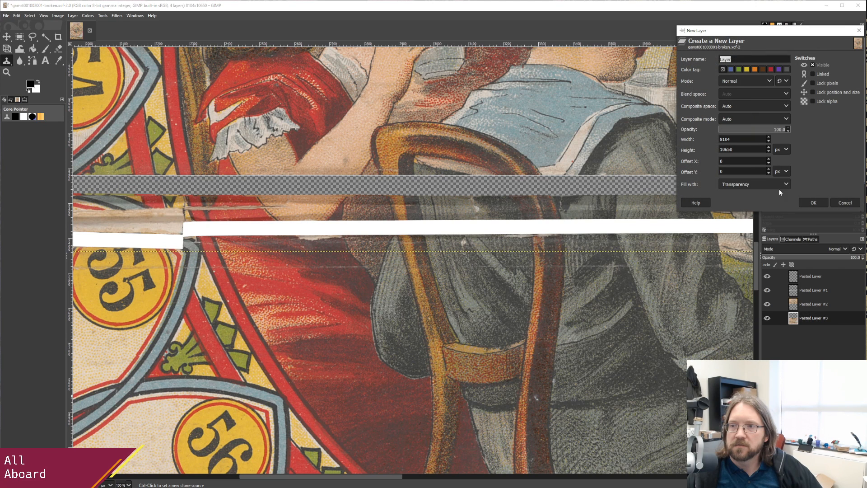
left_click(784, 187)
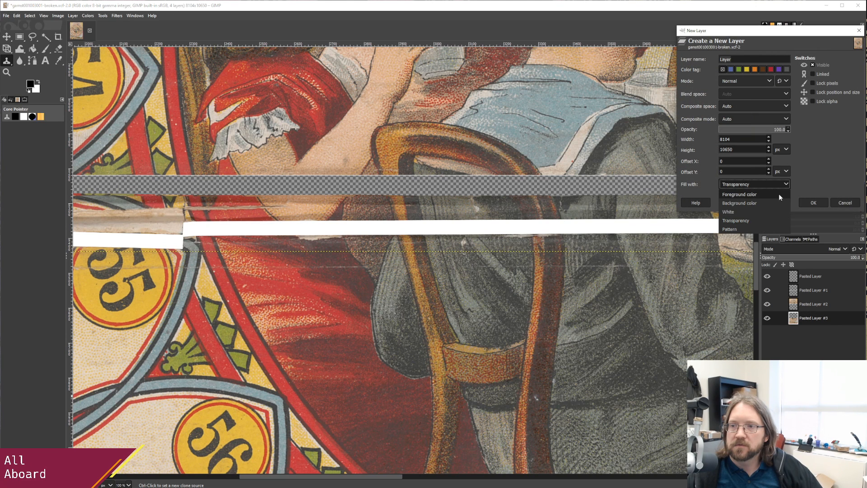
left_click(776, 212)
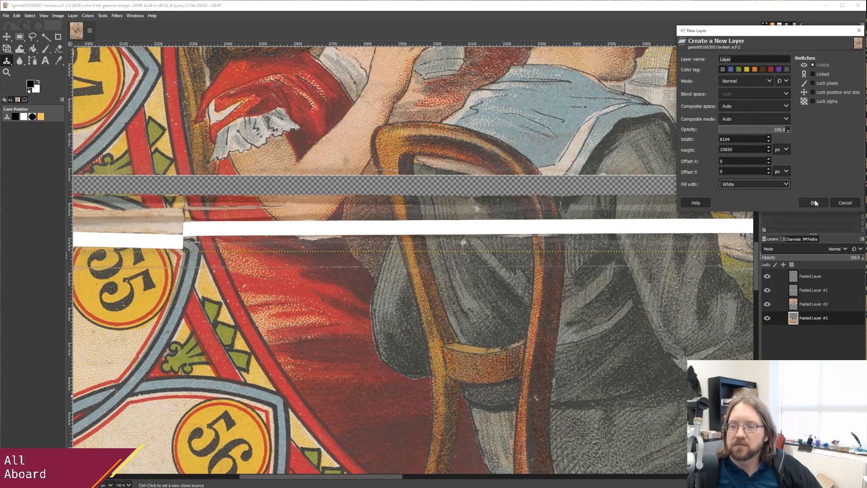
left_click(813, 203)
left_click_drag(817, 320, 820, 333)
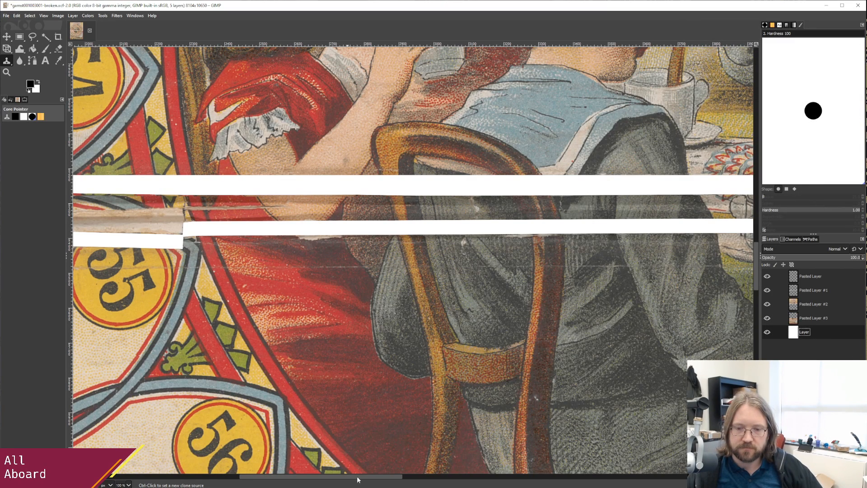
Try to clone plain paper from Pasted Layer #1 onto the white layer in the upper gap, and undo the stroke.
left_click_drag(365, 480, 199, 480)
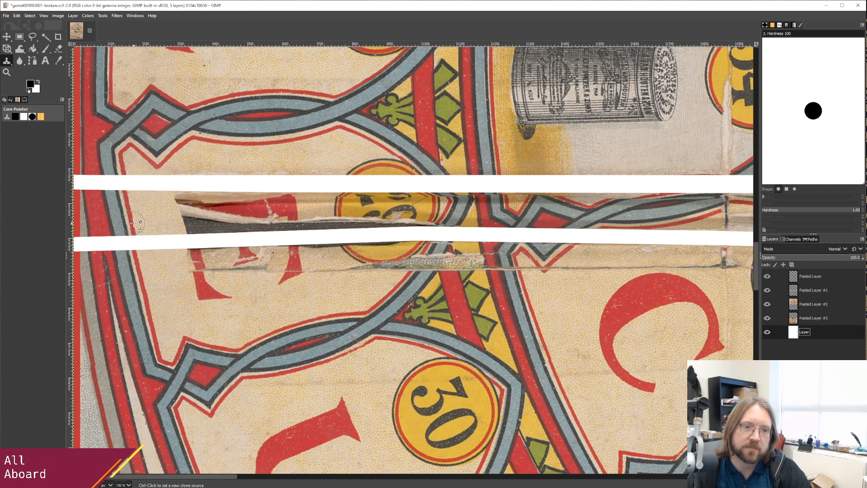
left_click(151, 216, "ctrl")
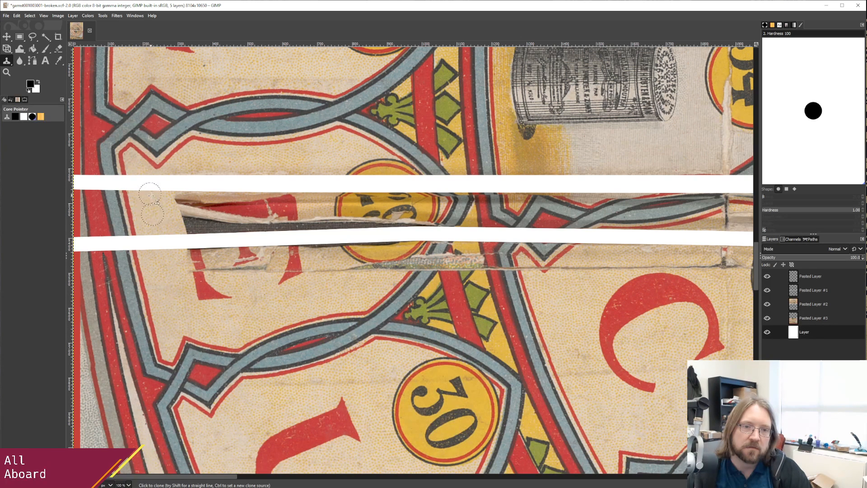
left_click(807, 292)
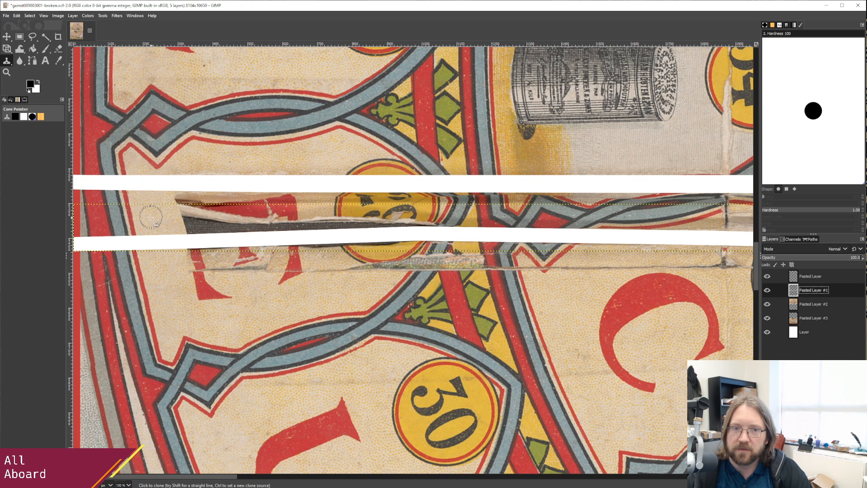
left_click(809, 334)
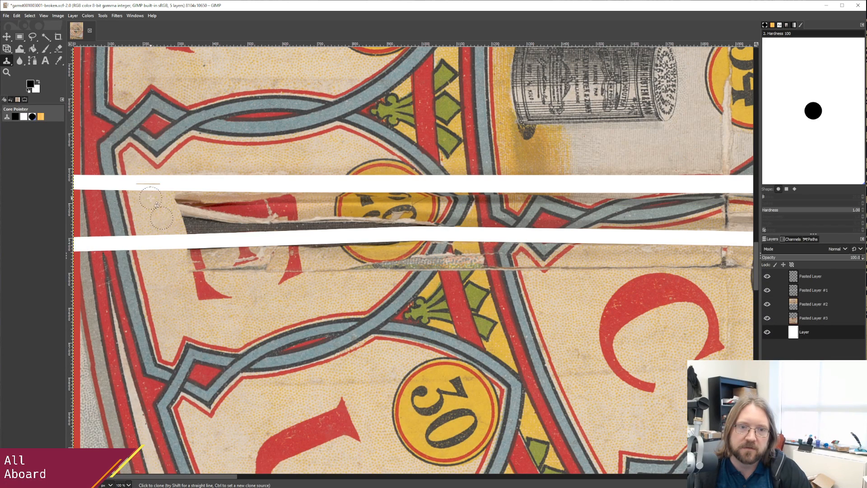
mouse_move(151, 198)
left_mouse_down()
mouse_move(157, 178)
mouse_move(152, 194)
mouse_move(174, 183)
mouse_move(160, 198)
mouse_move(203, 177)
mouse_move(322, 180)
left_mouse_up()
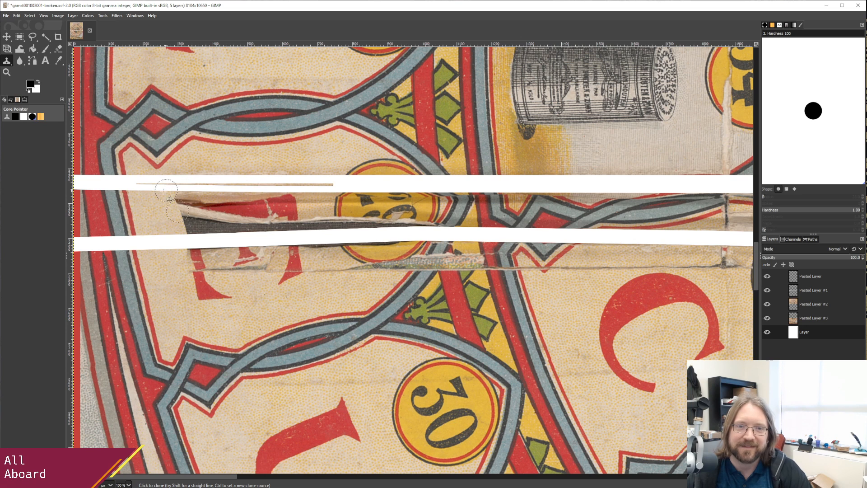
left_click(151, 217, "ctrl")
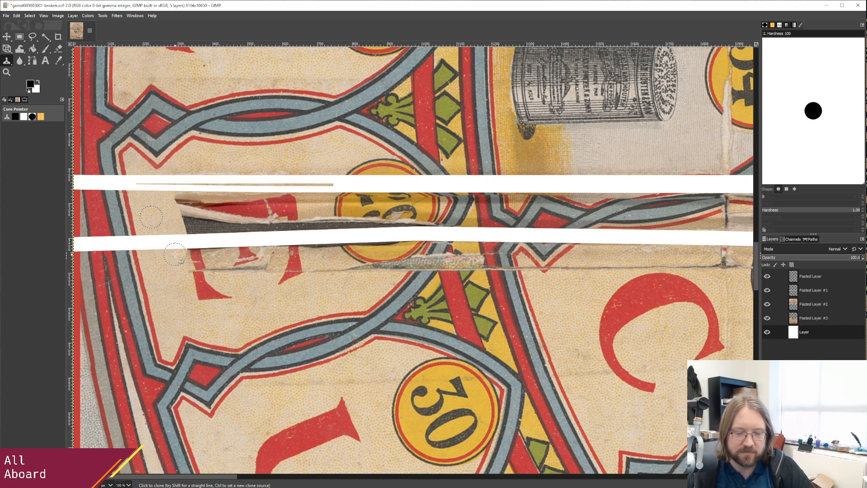
key("ctrl+z")
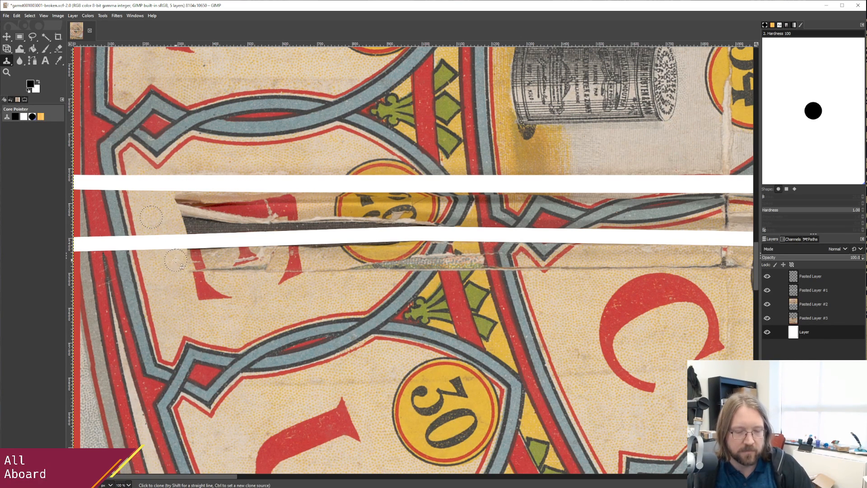
Sample plain paper beside the red letter on Pasted Layer #3 and try to clone it onto the white layer at the lower gap.
left_click(815, 319)
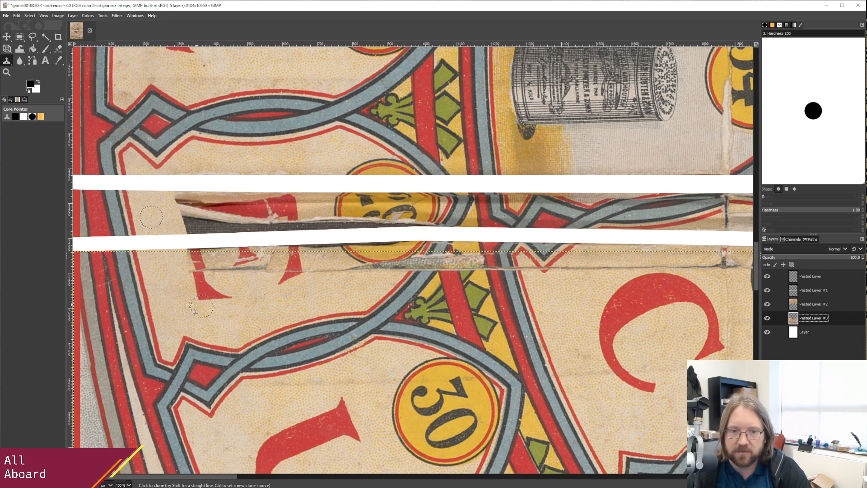
left_click(166, 279, "ctrl")
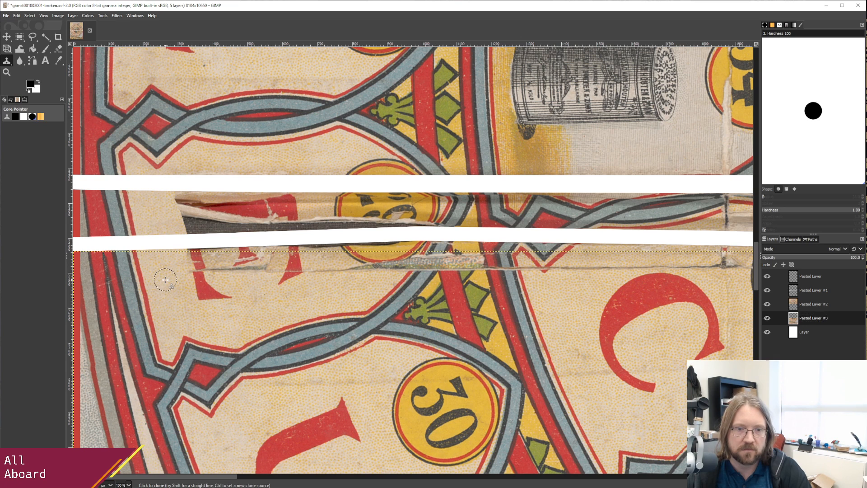
left_click(804, 332)
mouse_move(156, 252)
left_mouse_down()
mouse_move(159, 232)
mouse_move(163, 252)
mouse_move(157, 239)
mouse_move(165, 255)
mouse_move(169, 242)
mouse_move(178, 265)
mouse_move(164, 241)
left_mouse_up()
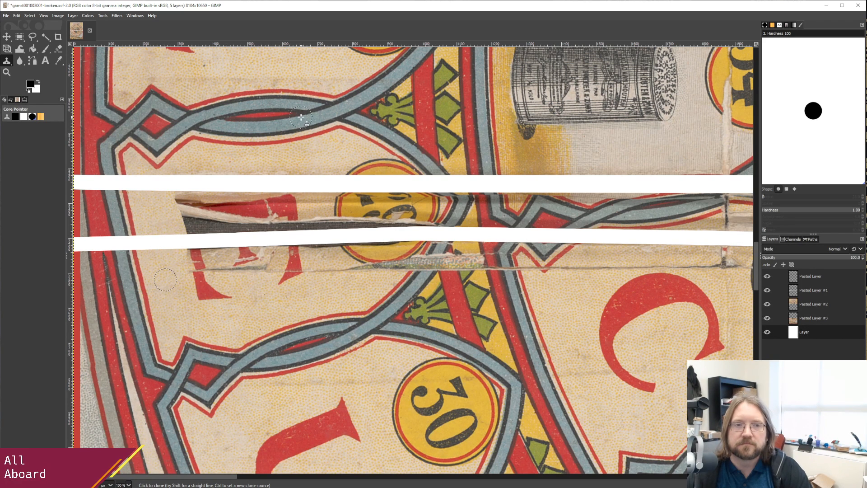
Resample the same paper area with Pasted Layer #3 active and retry cloning it onto the white layer.
left_click(811, 321)
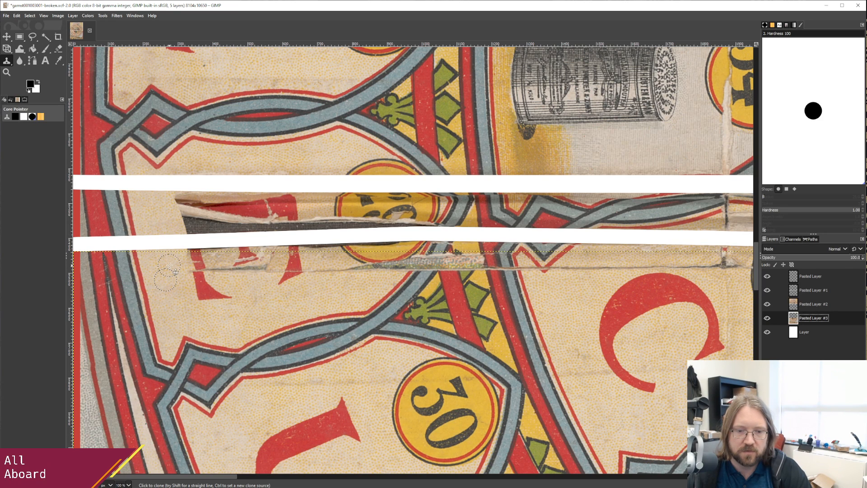
key("shift")
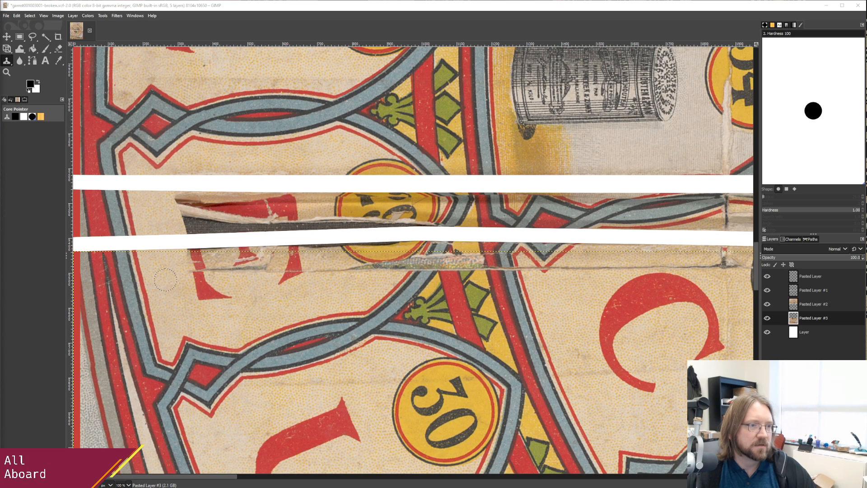
left_click(814, 322)
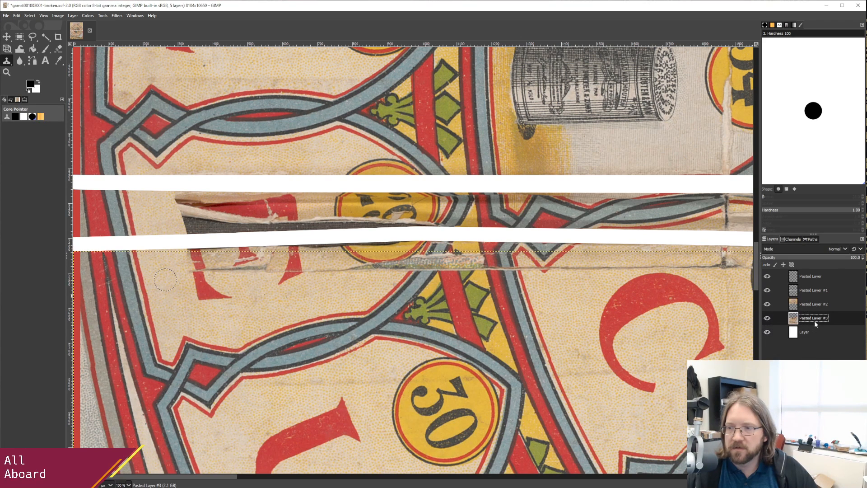
left_click(167, 279, "ctrl")
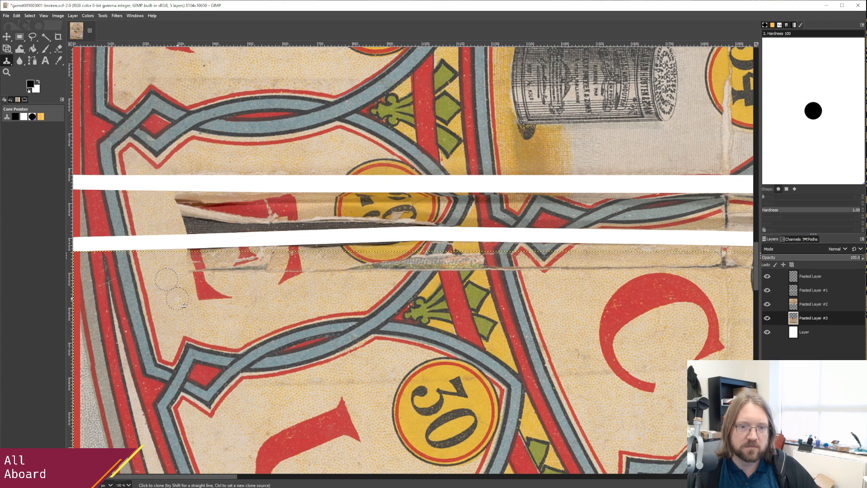
left_click(822, 332)
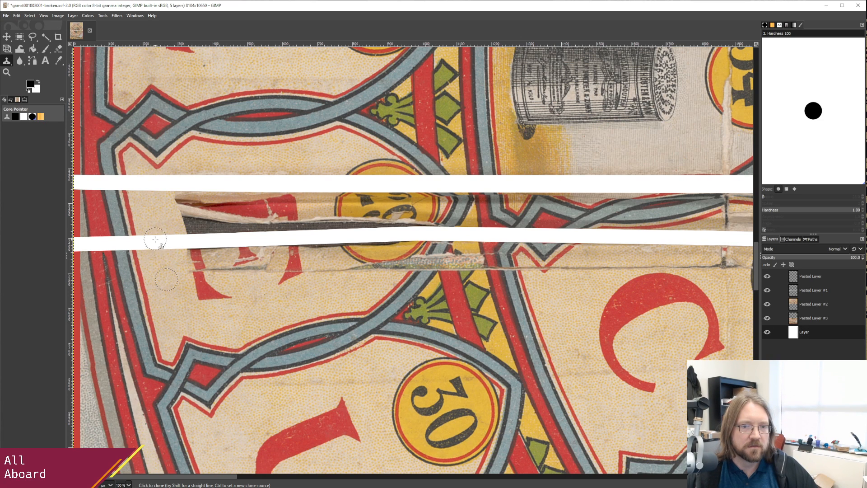
Check the Clone tool's mode, alignment and source options, keeping Normal mode, alignment None and source Image.
left_click(820, 318)
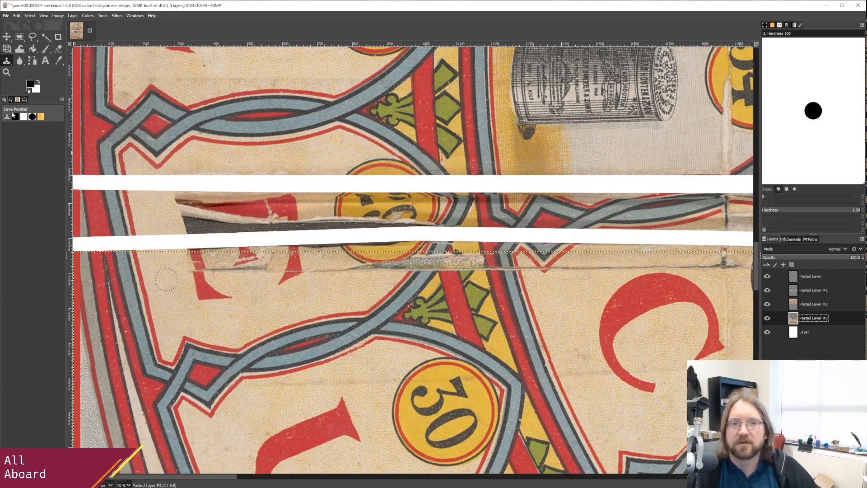
left_click(73, 16)
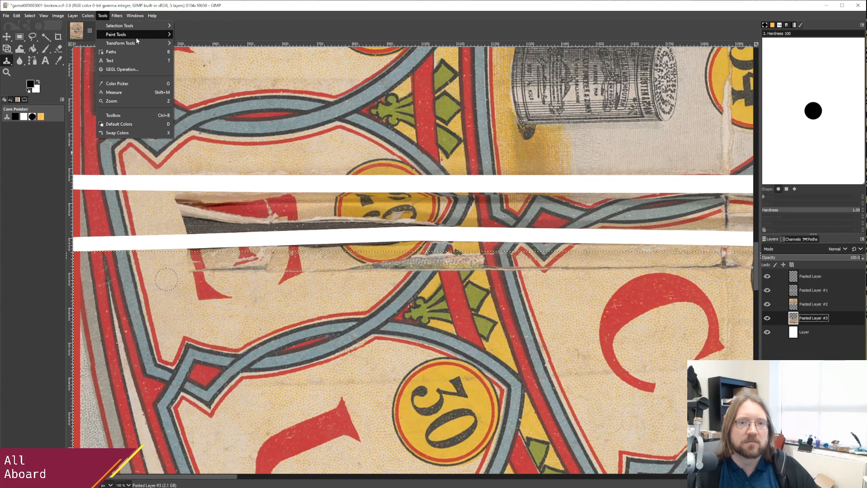
mouse_move(136, 37)
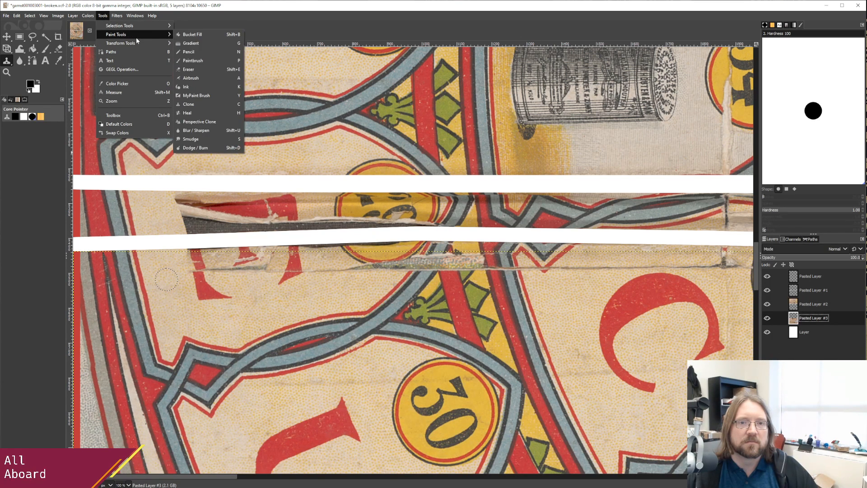
left_click(12, 102)
left_click(23, 99)
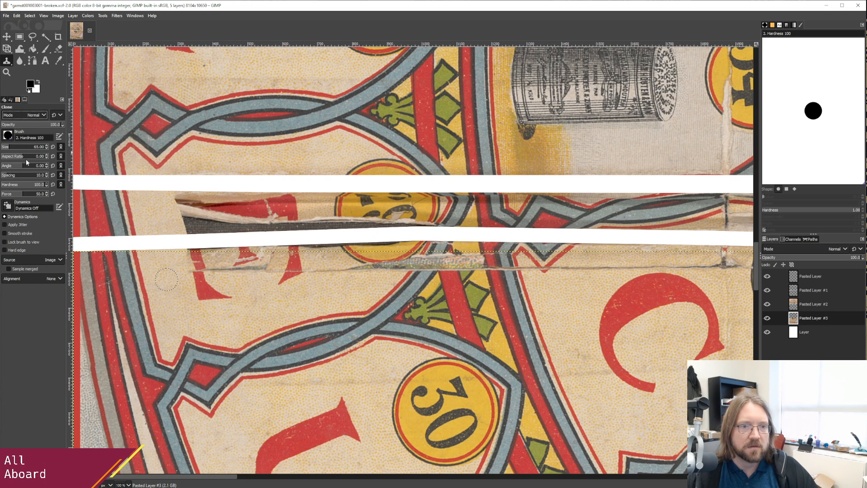
left_click(39, 115)
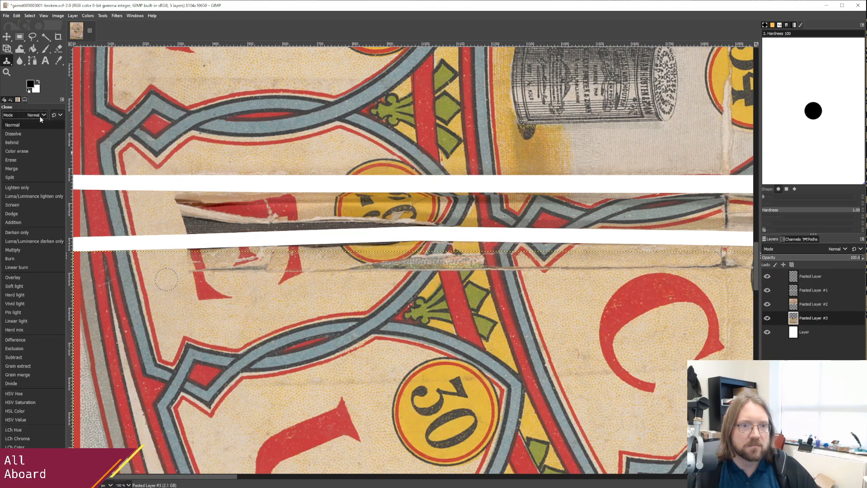
left_click(40, 116)
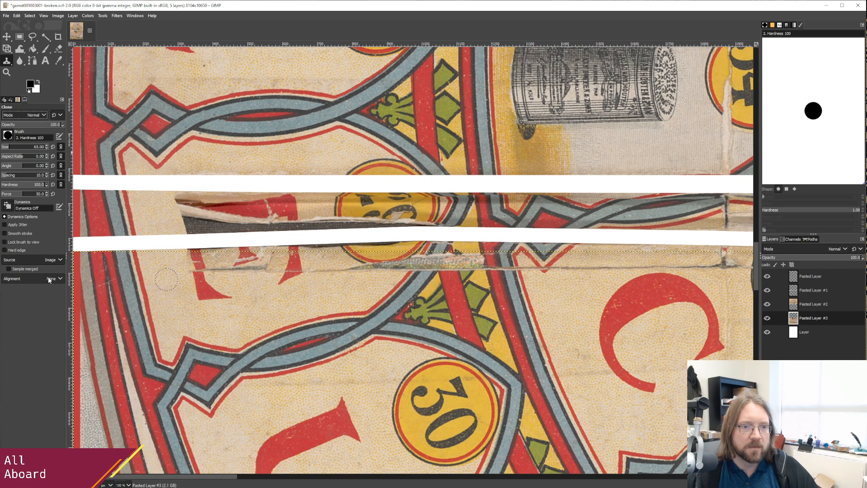
left_click(62, 278)
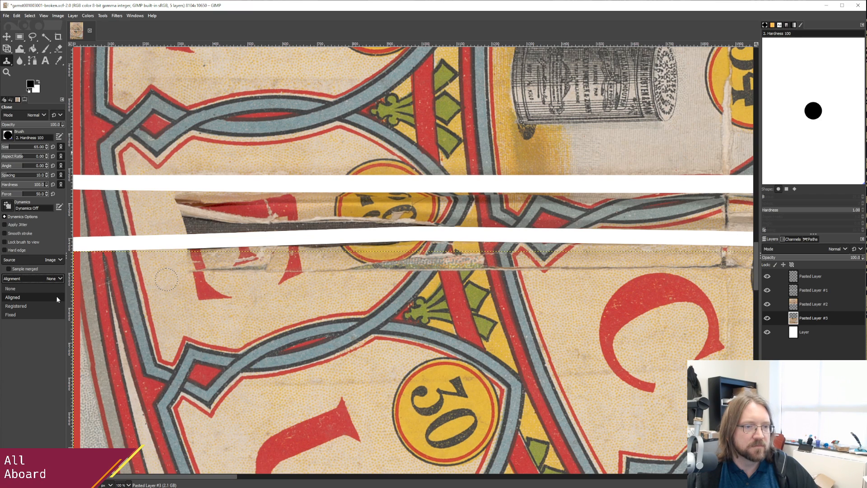
left_click(45, 287)
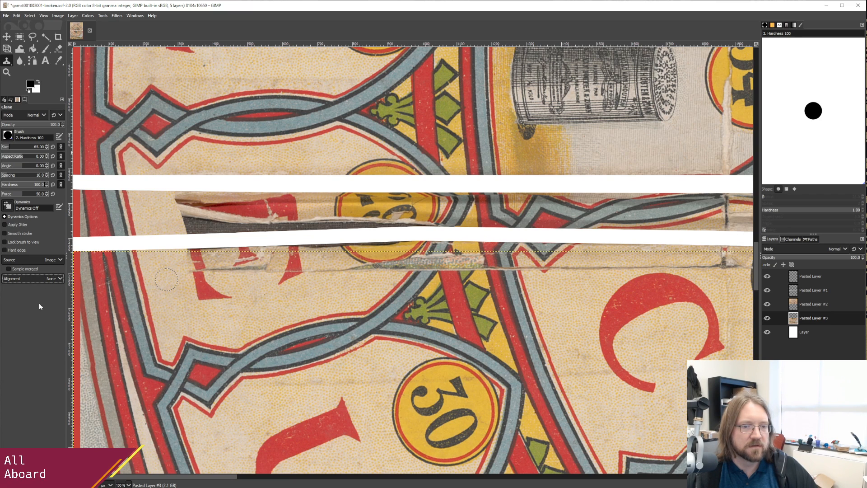
left_click(62, 259)
left_click(62, 260)
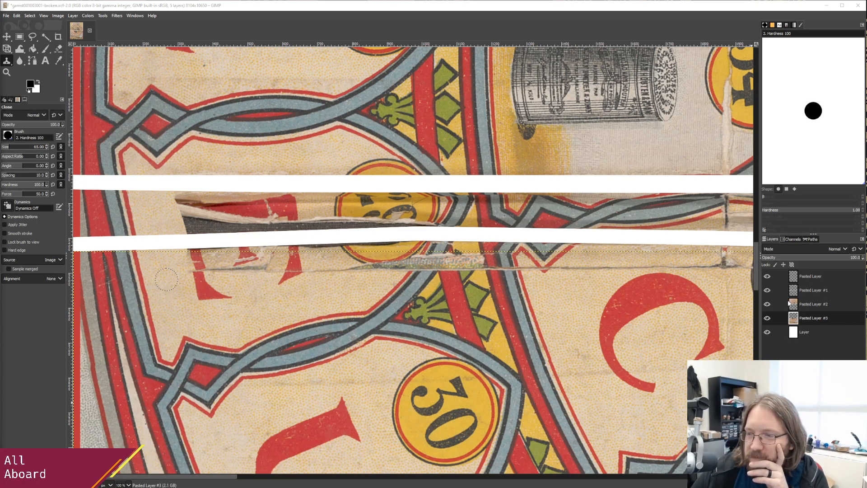
Make Pasted Layer #3 active and set the clone source on the plain paper beside the red letter below the lower gap.
left_click(812, 318)
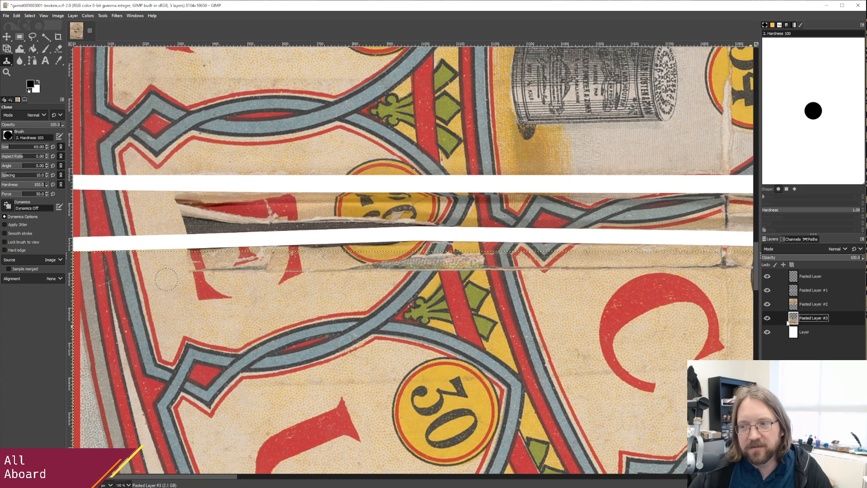
right_click(836, 316)
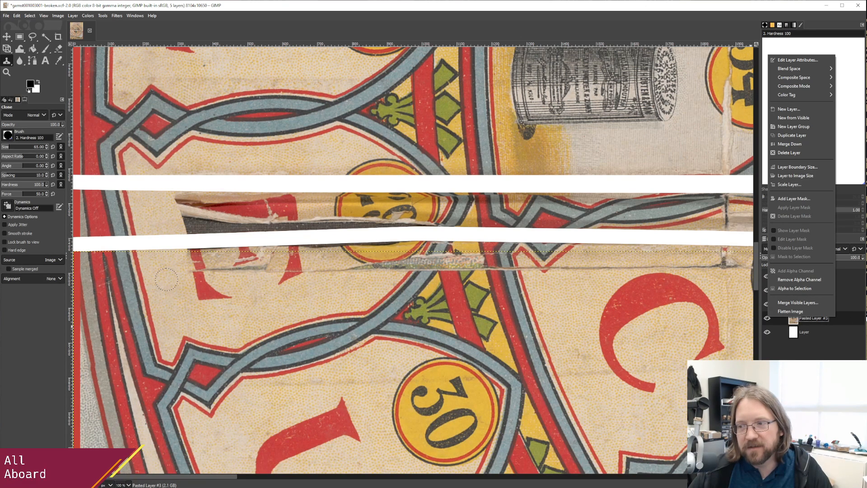
left_click(843, 316)
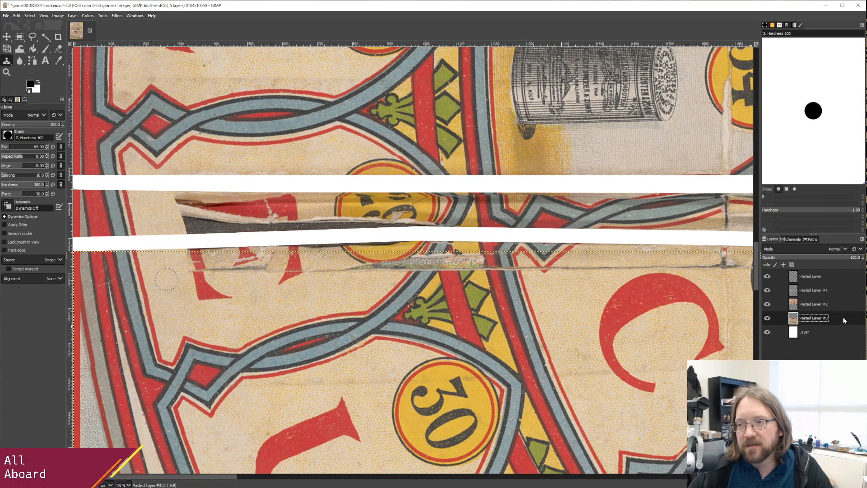
left_click(167, 282, "ctrl")
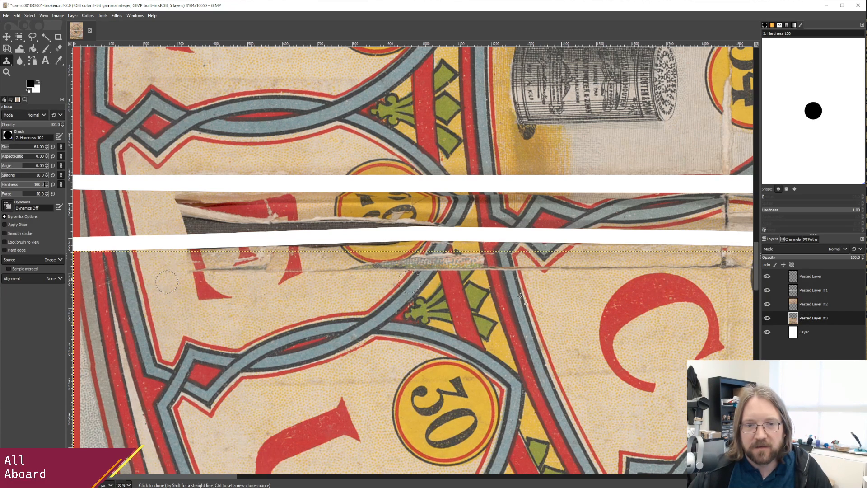
Raise the white layer above Pasted Layer #3 to inspect its clone strokes, and return it to the bottom of the stack.
left_click(815, 331)
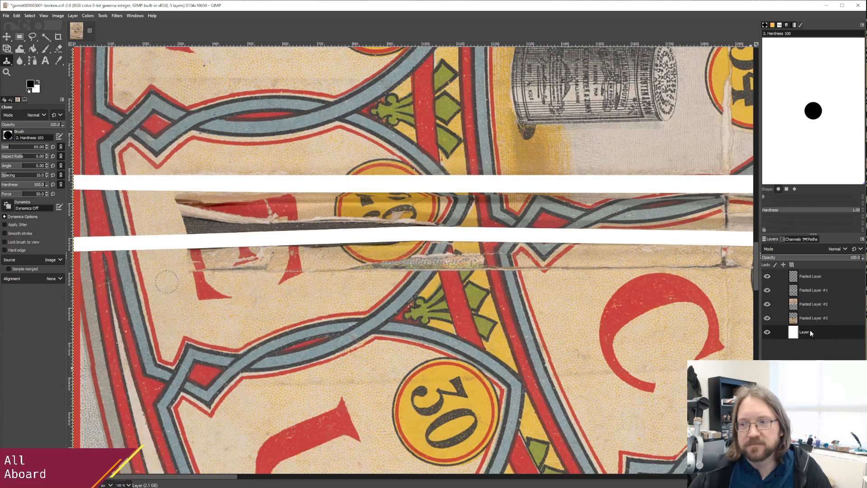
left_click_drag(811, 332, 817, 312)
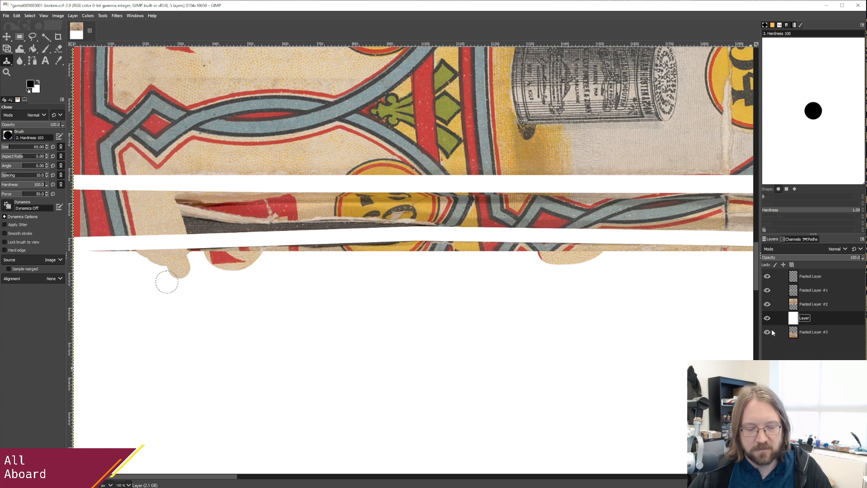
left_click_drag(804, 318, 804, 338)
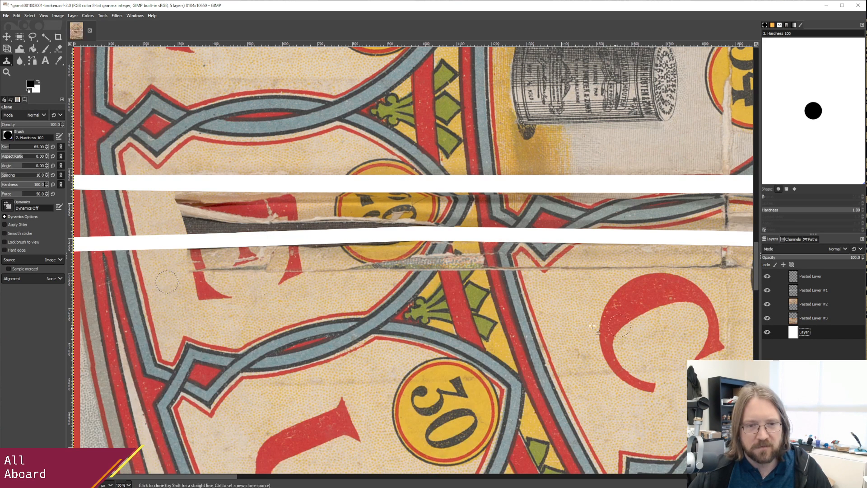
Undo the latest clone strokes on the white layer and hide Pasted Layer #3.
left_click(16, 15)
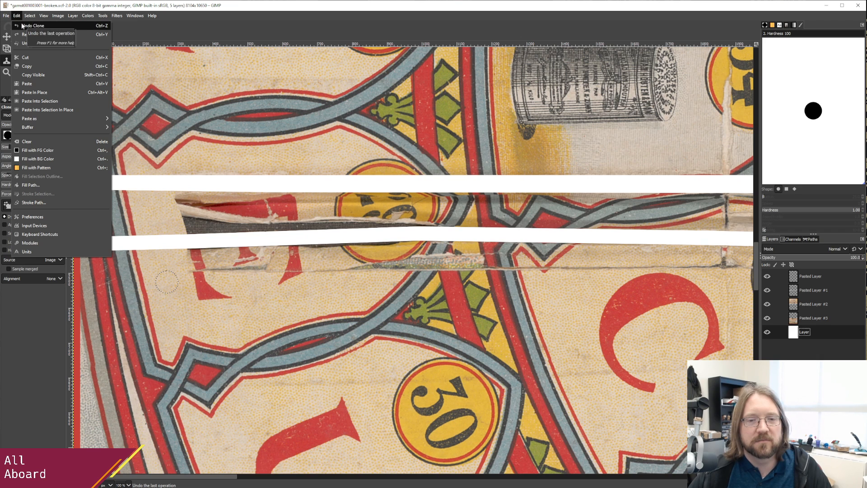
left_click(21, 26)
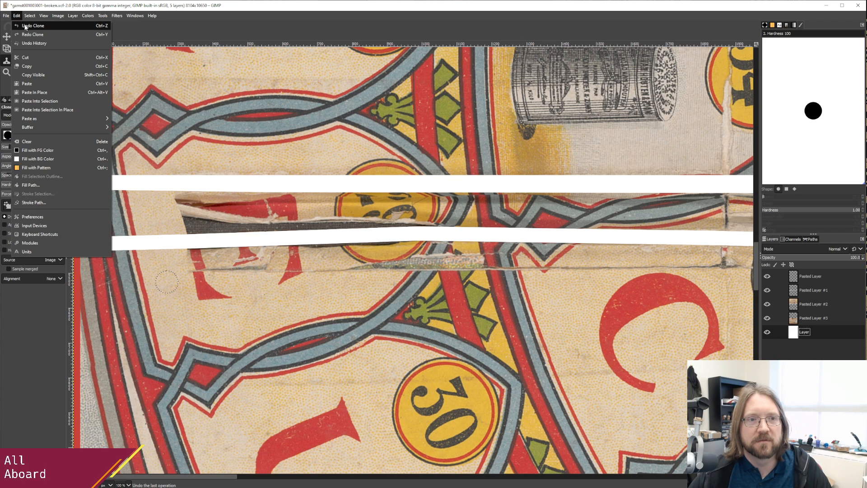
left_click(18, 17)
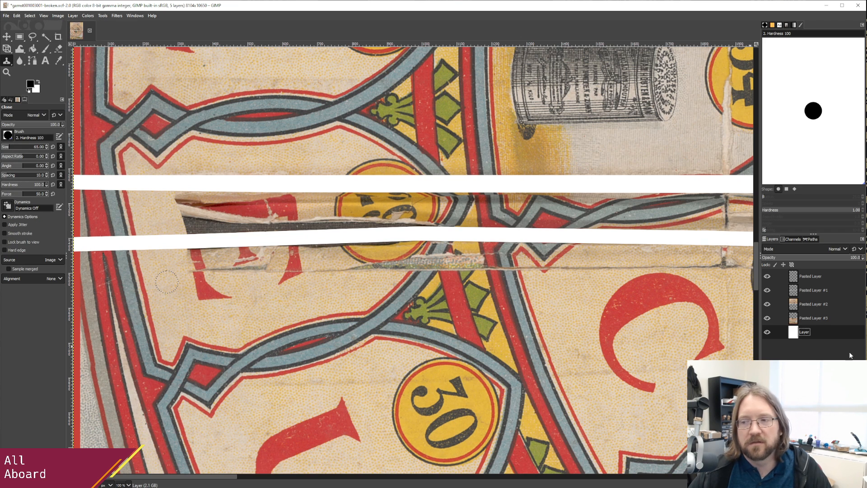
left_click(767, 318)
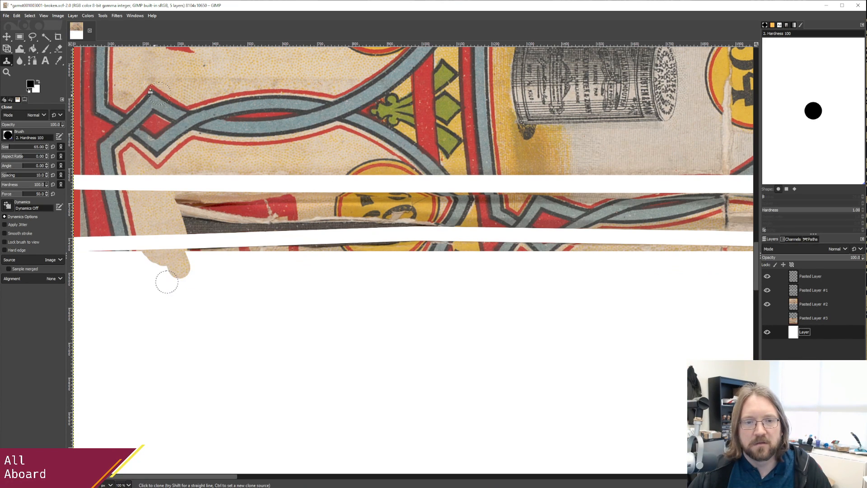
Undo the hiding of Pasted Layer #3 and the earlier run of clone strokes on the white layer.
left_click(29, 16)
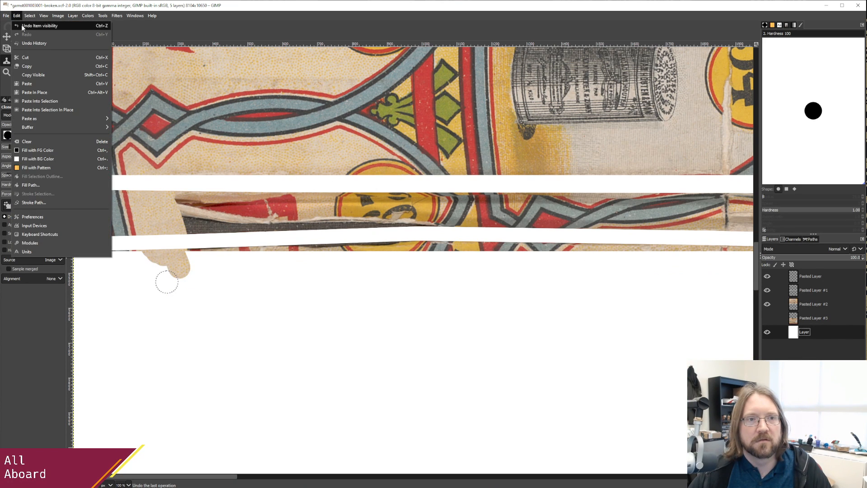
left_click(24, 26)
left_click(17, 17)
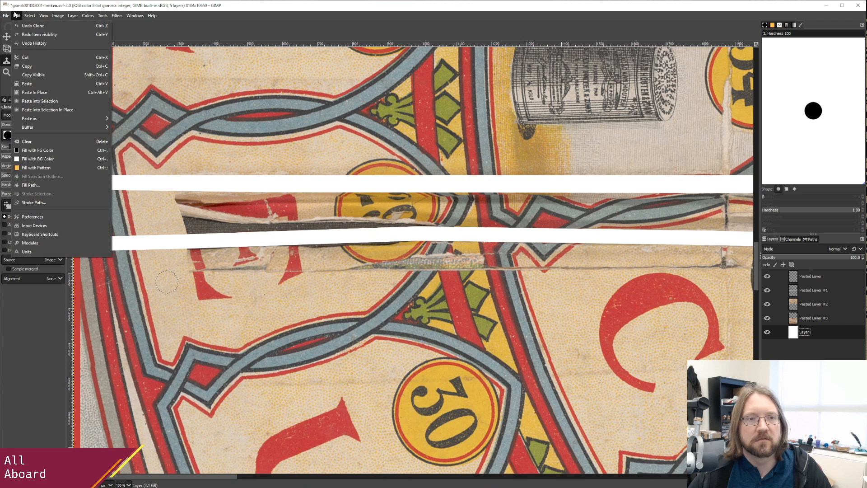
left_click(21, 25)
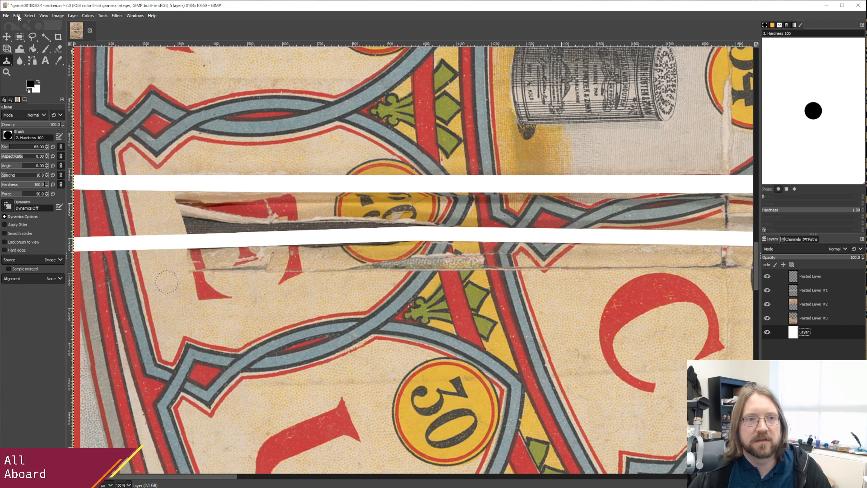
left_click(17, 16)
left_click(25, 25)
left_click(17, 16)
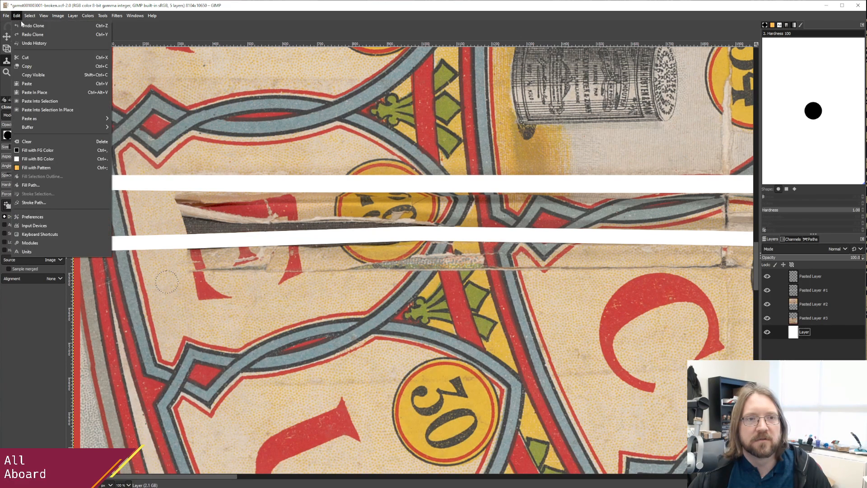
left_click(21, 24)
left_click(16, 16)
left_click(21, 25)
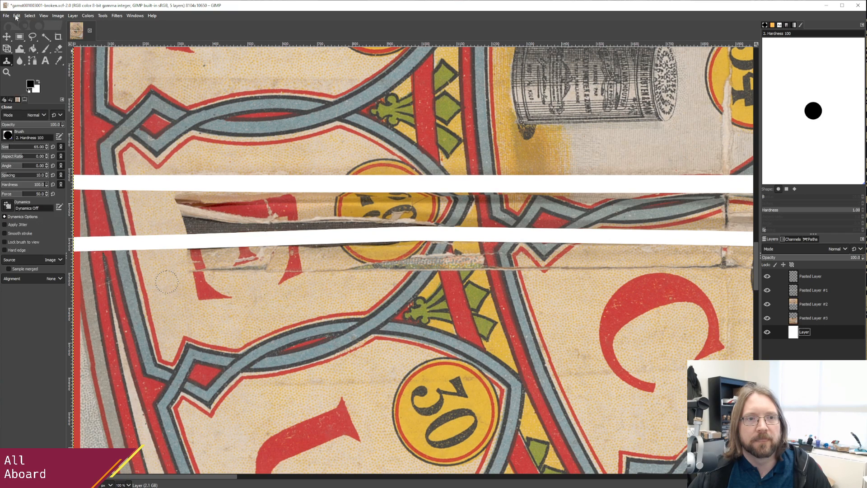
left_click(16, 16)
left_click(23, 26)
left_click(16, 15)
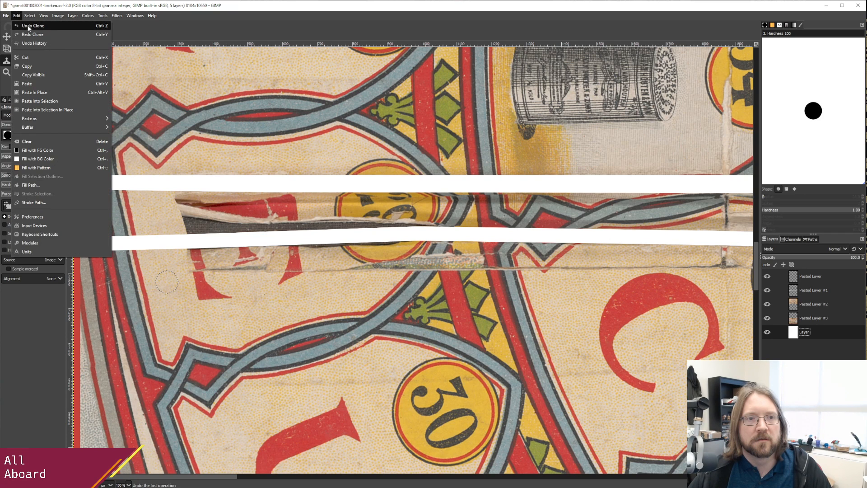
left_click(23, 26)
left_click(17, 16)
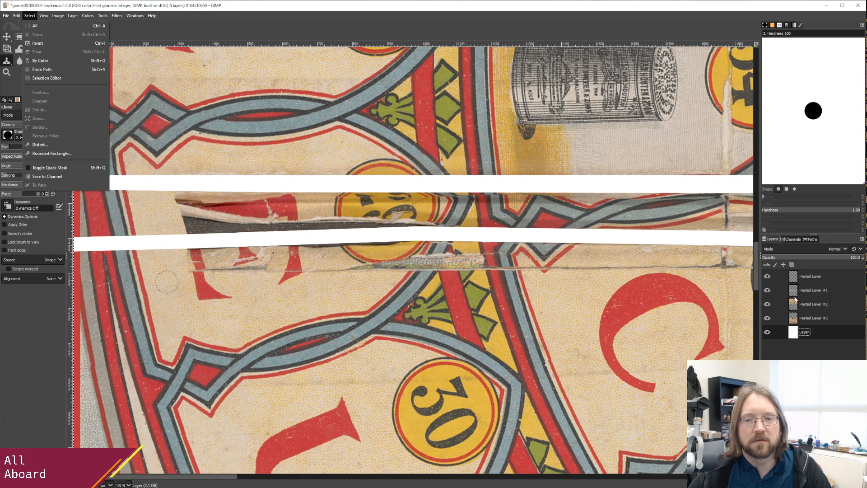
left_click(822, 353)
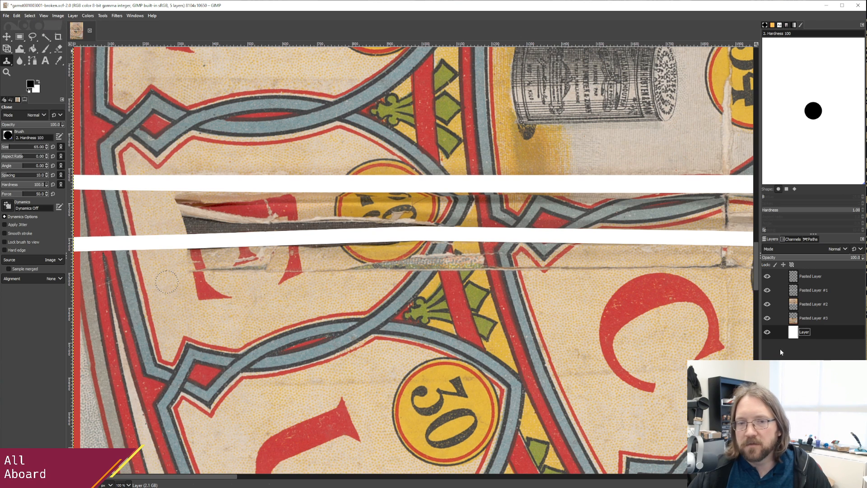
Try cloning plain paper from Pasted Layer #3 over the lower gap beside the red letter, painting on Pasted Layer.
left_click(807, 306)
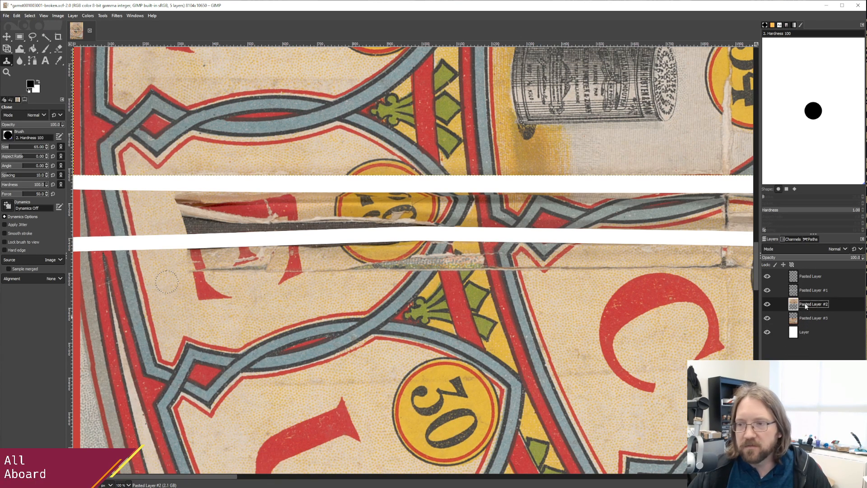
left_click(806, 295)
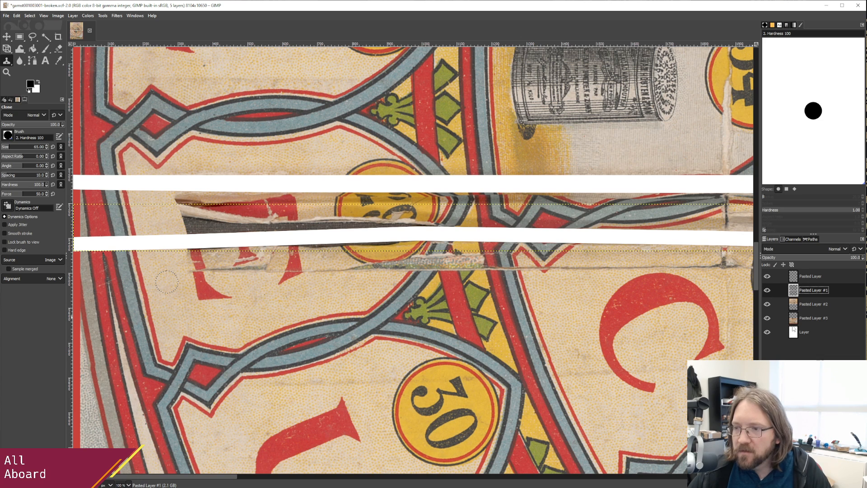
left_click(807, 318)
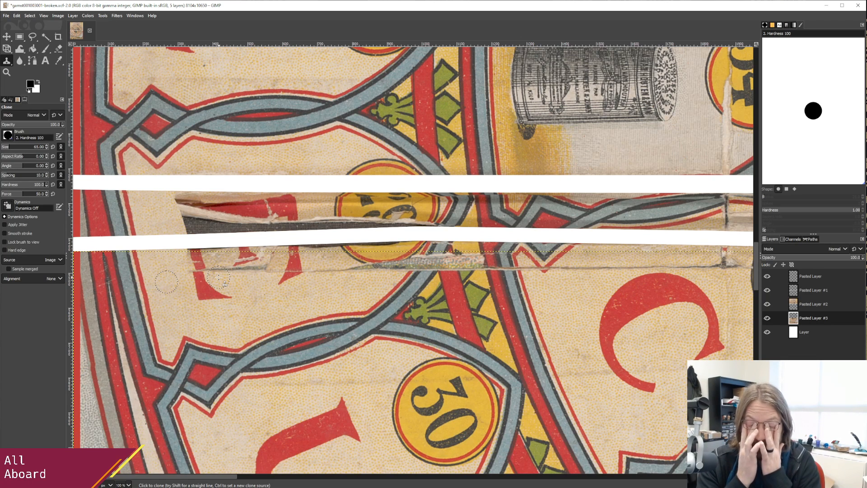
left_click(825, 278)
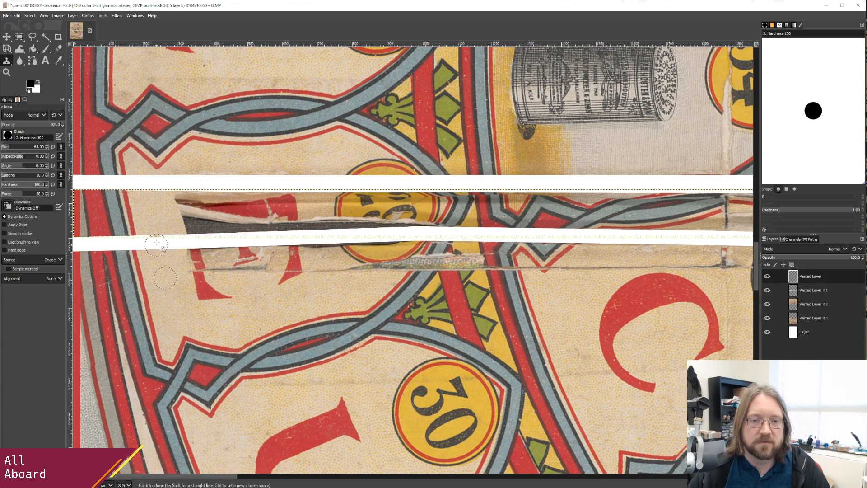
left_click_drag(168, 240, 177, 242)
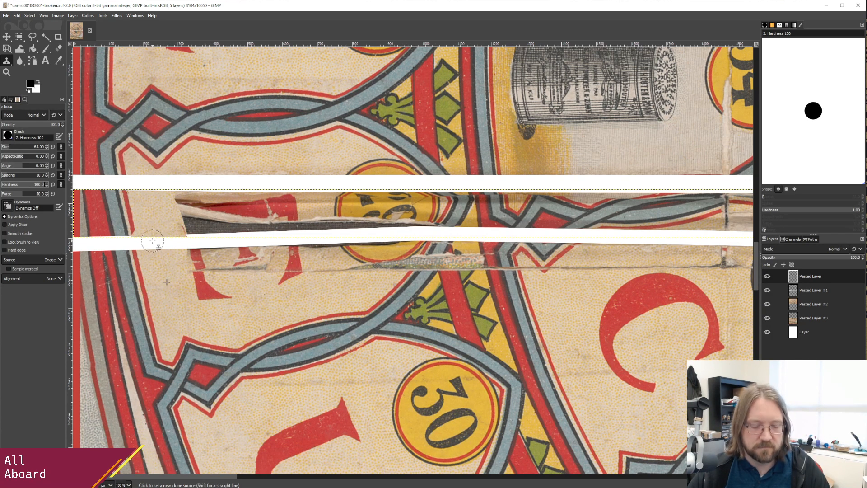
Try cloning plain paper across the lower gap beside the red letter with Pasted Layer #1 active, and undo the last strokes.
left_click(814, 291)
left_click(248, 250)
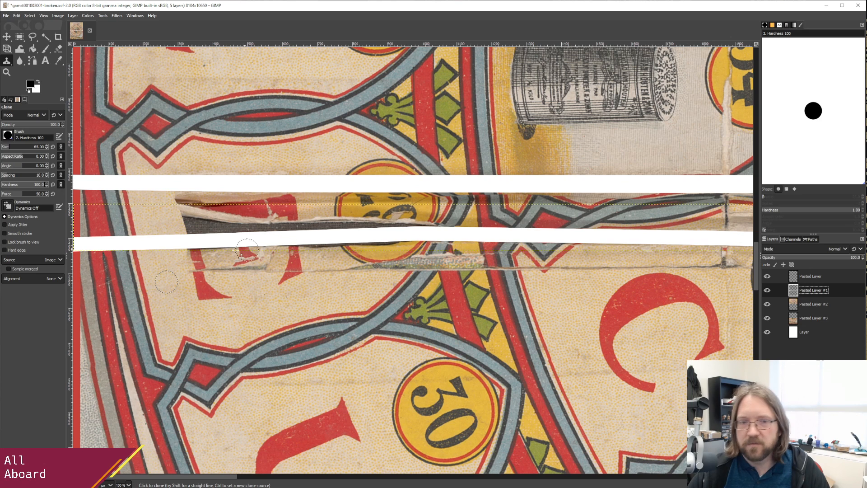
left_click(155, 240)
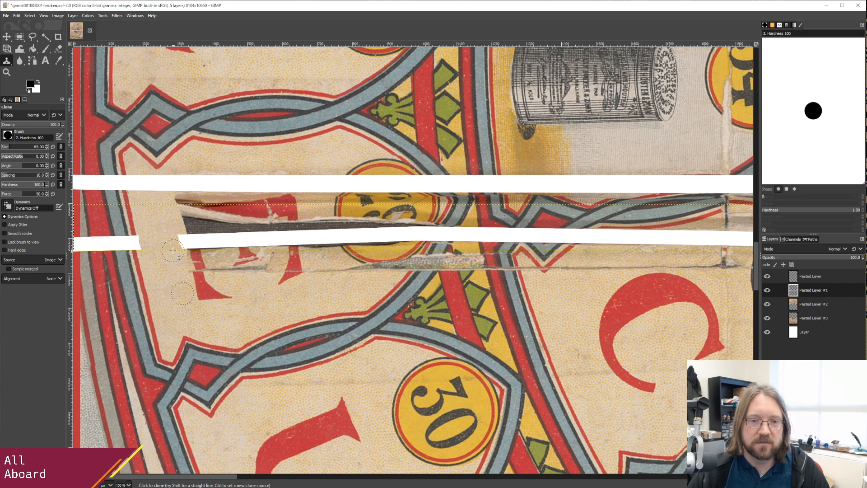
left_click_drag(173, 250, 176, 237)
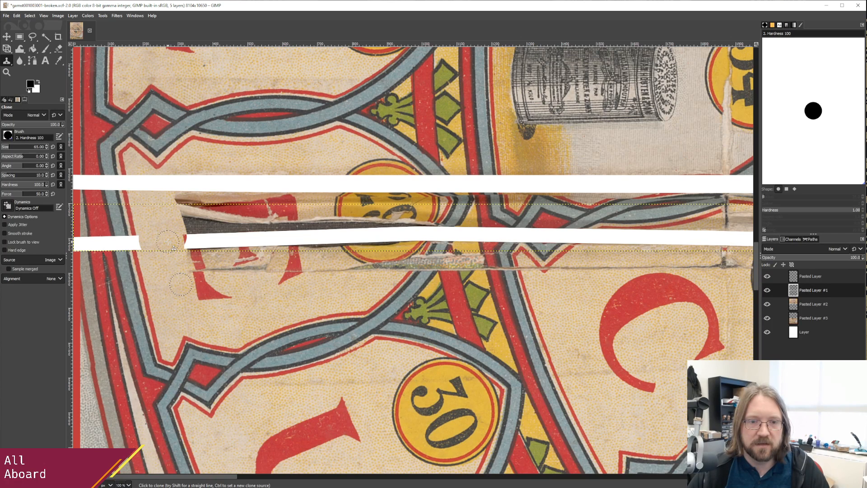
key("ctrl+z")
key("ctrl+z")
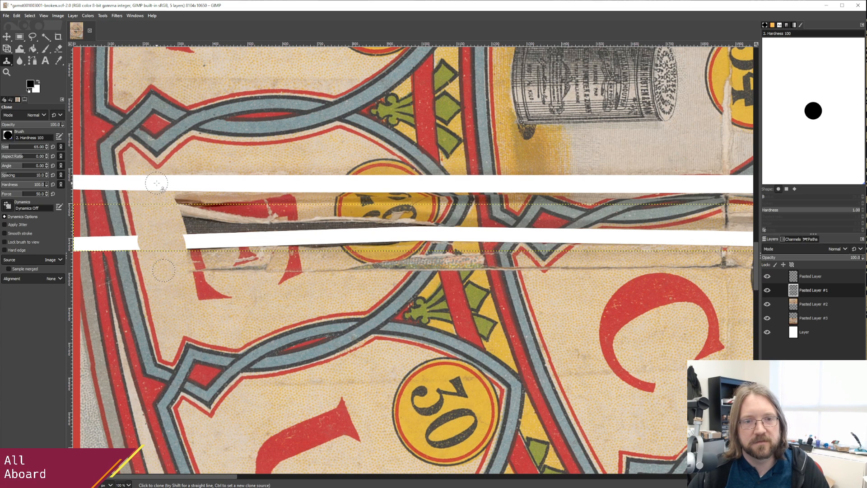
Try cloning plain paper across the upper gap on Pasted Layer #2 and on the white layer.
left_click(811, 276)
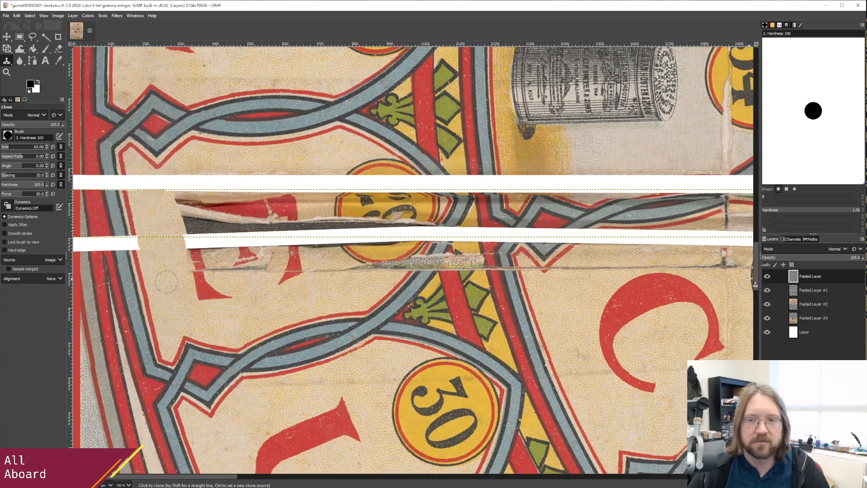
left_click(803, 305)
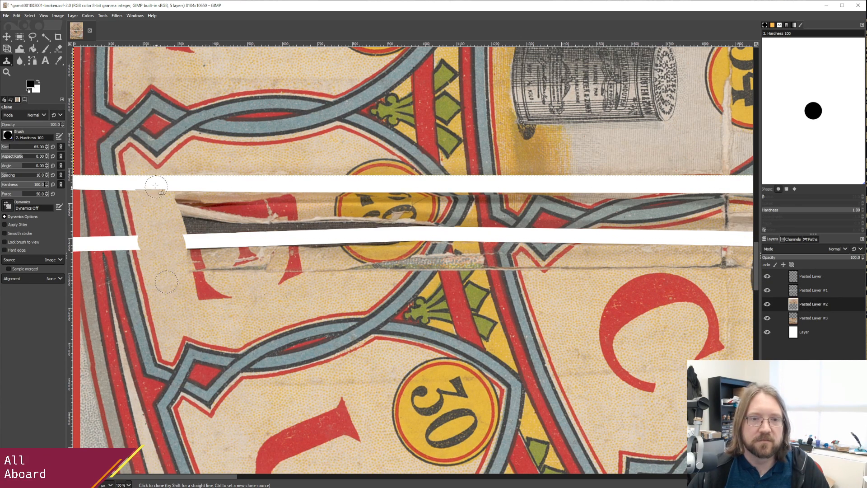
key("End")
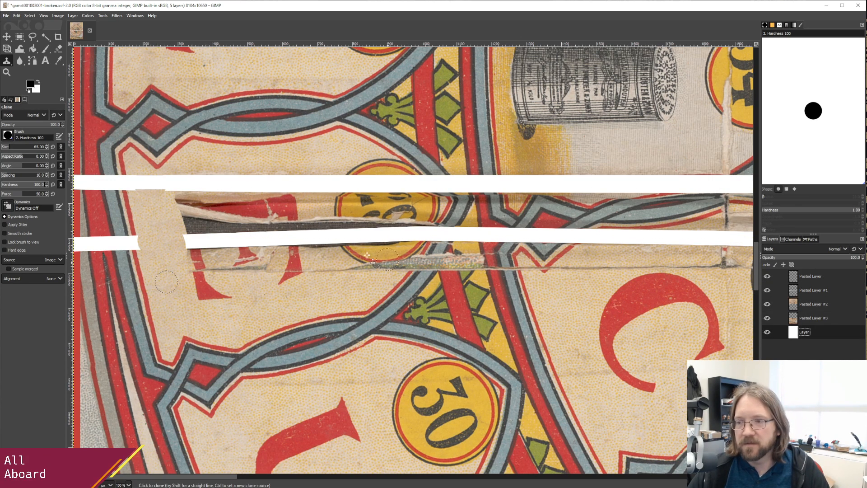
mouse_move(143, 196)
left_mouse_down()
mouse_move(161, 185)
mouse_move(138, 180)
mouse_move(147, 181)
left_mouse_up()
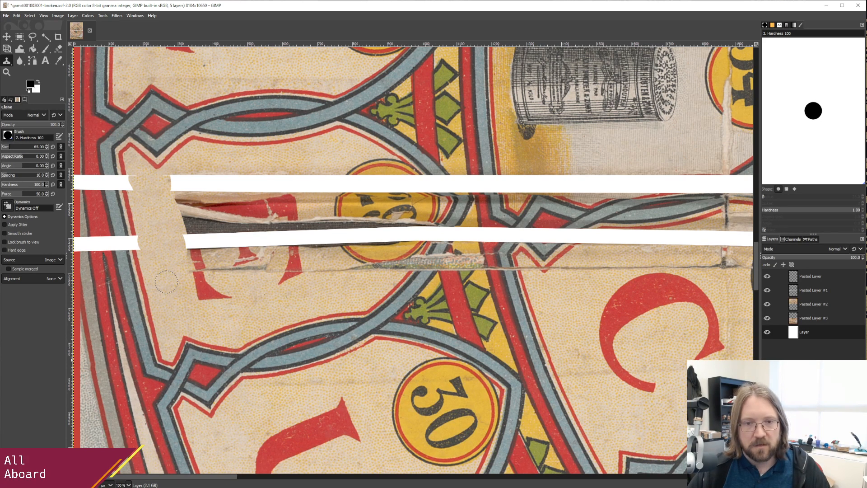
Undo all trial clone strokes across the upper and lower gaps.
key("ctrl+z")
left_click(167, 282, "ctrl")
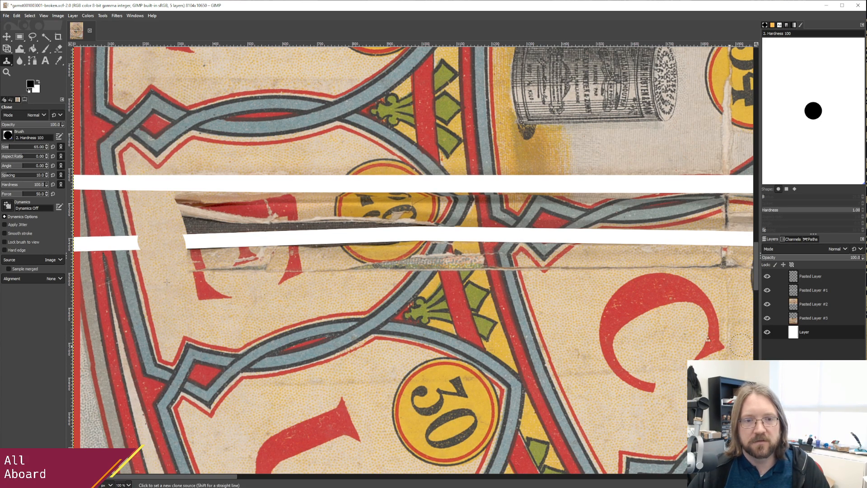
key("ctrl+z")
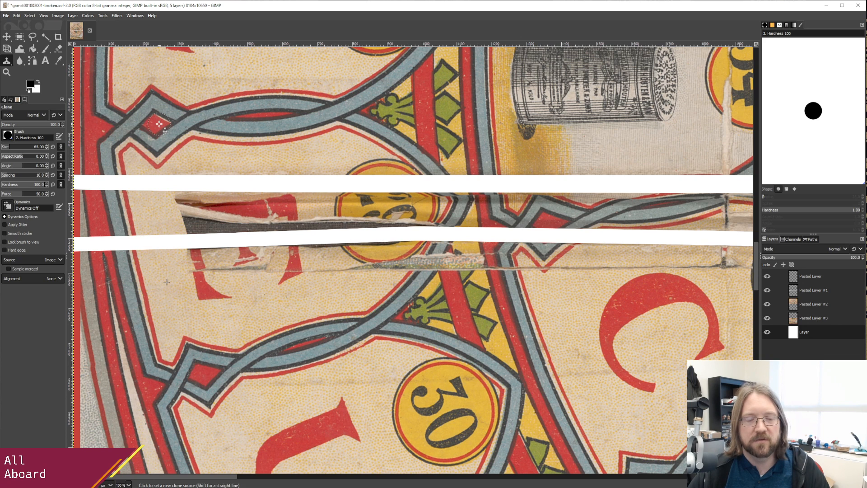
left_click(17, 15)
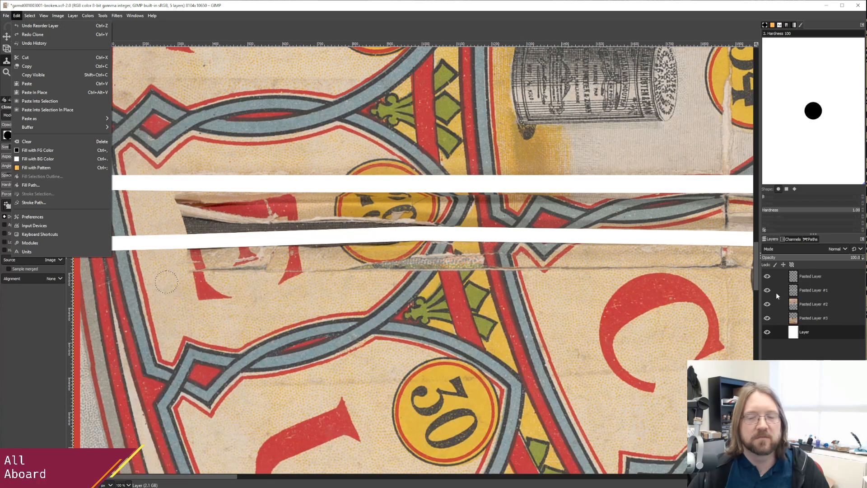
left_click(833, 346)
Delete the white background layer and add a new layer filled with Transparency at the top of the stack.
right_click(786, 334)
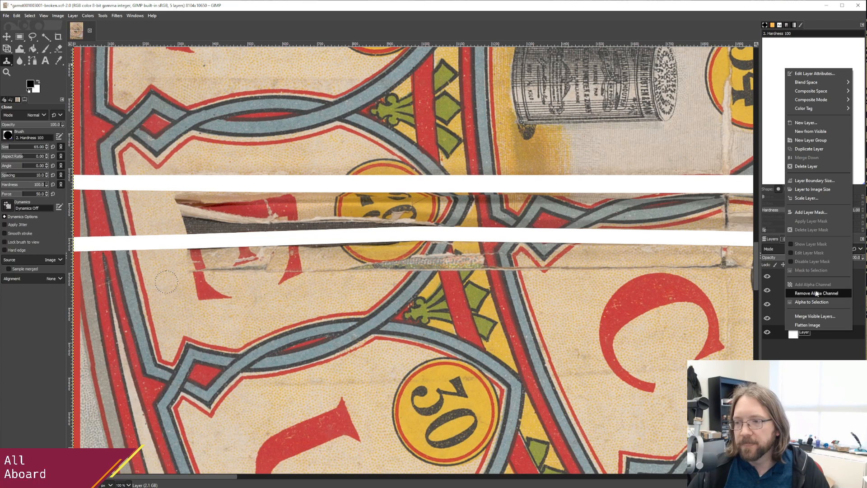
left_click(806, 166)
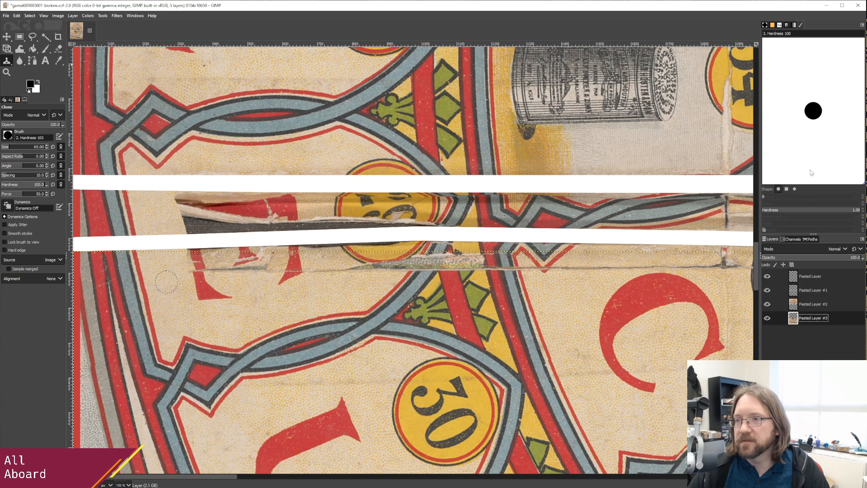
right_click(810, 326)
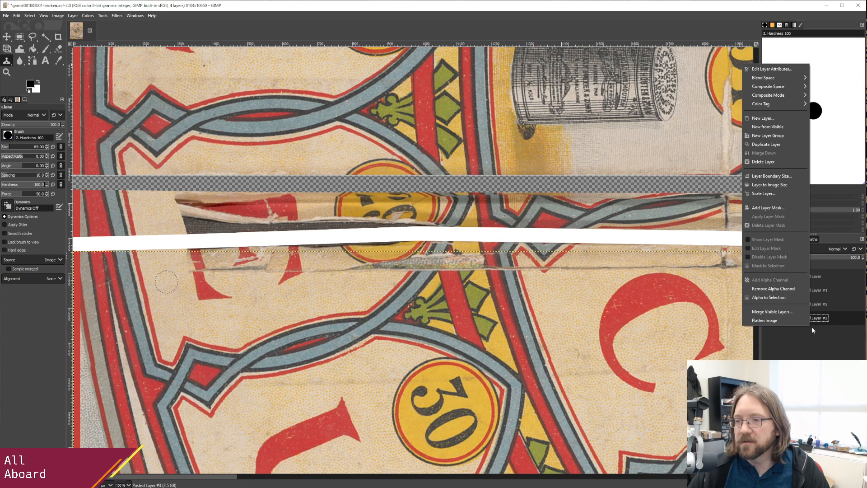
left_click(761, 118)
left_click(766, 190)
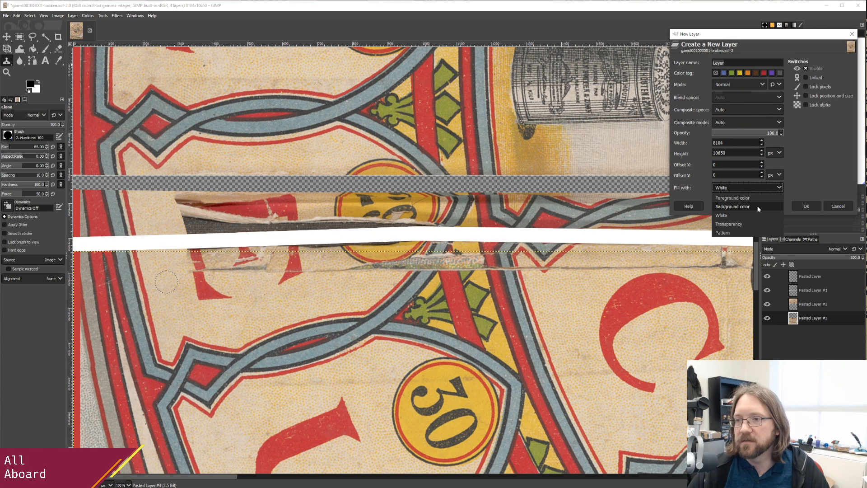
left_click(754, 223)
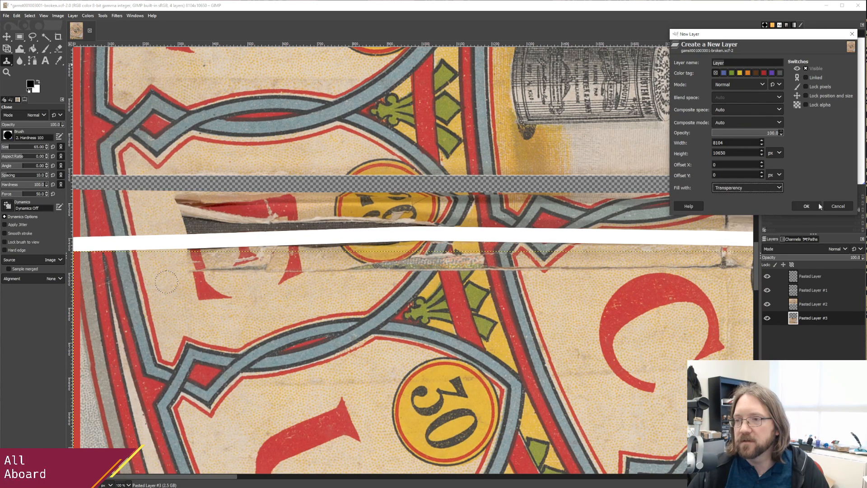
left_click(814, 206)
left_click_drag(814, 320, 807, 272)
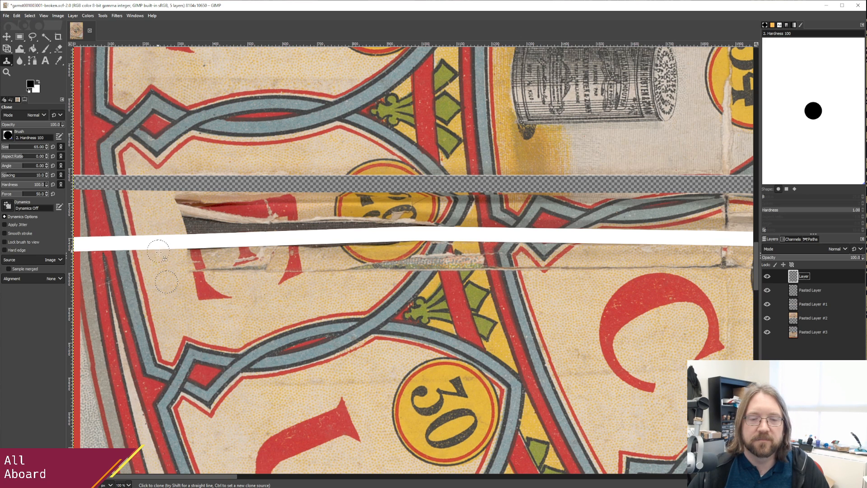
Clone plain paper from Pasted Layer #3 over the lower gap beside the red letter, painting on the new transparent layer.
left_click(807, 332)
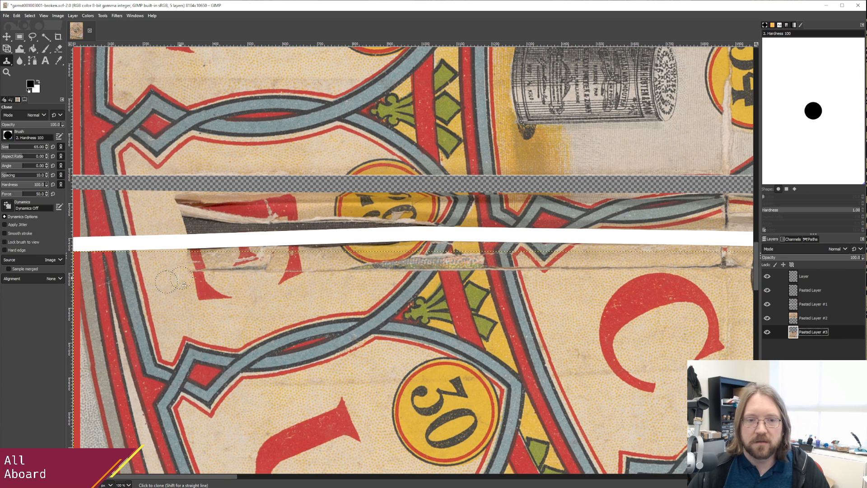
left_click(812, 281)
mouse_move(158, 238)
left_mouse_down()
mouse_move(172, 237)
mouse_move(173, 246)
mouse_move(148, 237)
left_mouse_up()
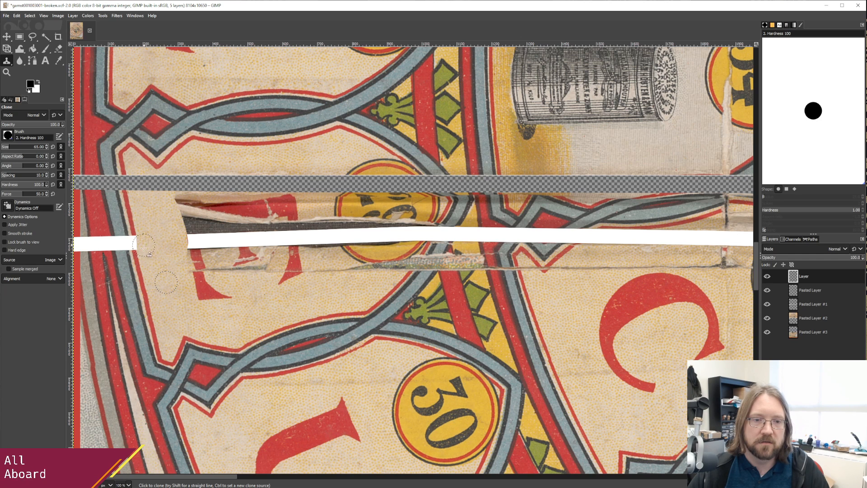
Try cloning the thin red line and blue border from Pasted Layer #3 across the lower gap on the transparent top layer.
left_click(143, 286, "ctrl")
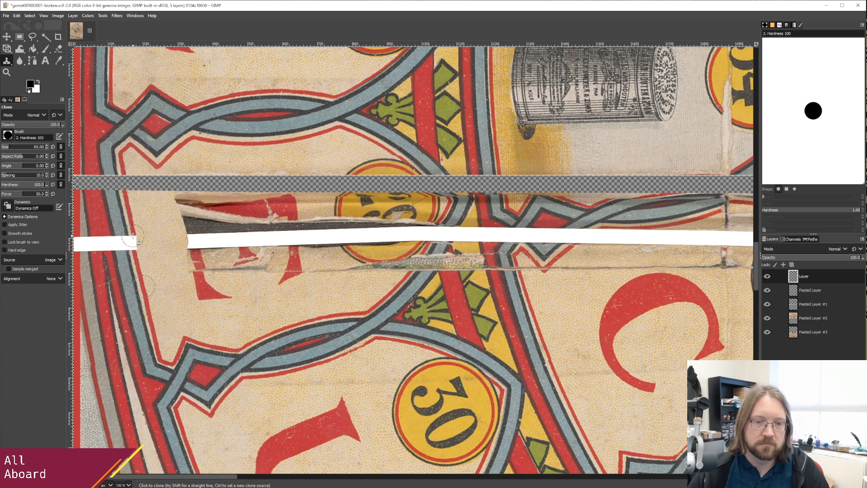
left_click(807, 332)
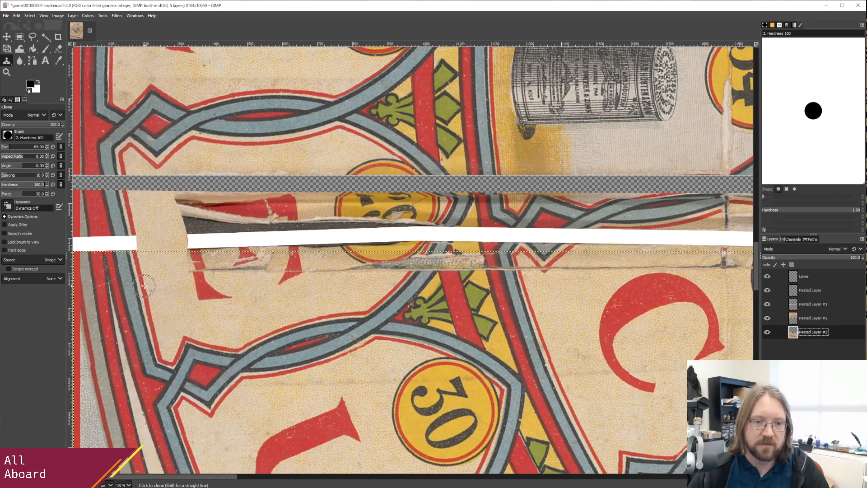
left_click(807, 276)
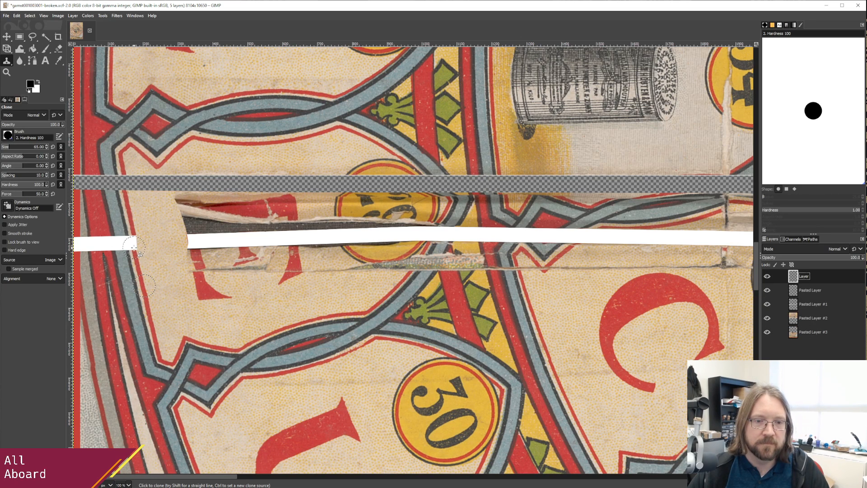
left_click_drag(134, 247, 130, 222)
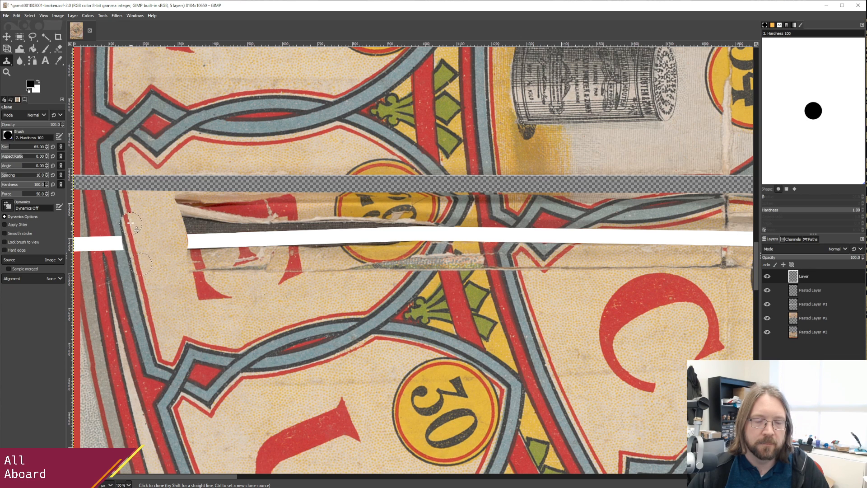
key("ctrl+z")
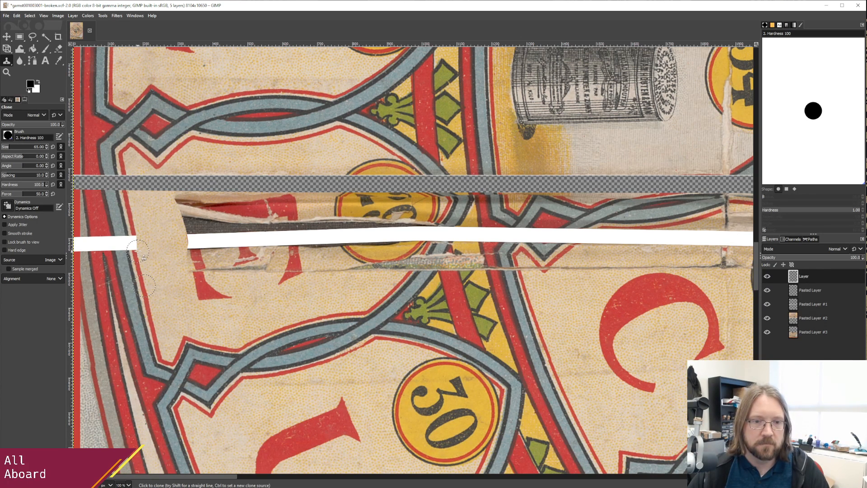
left_click_drag(138, 251, 142, 213)
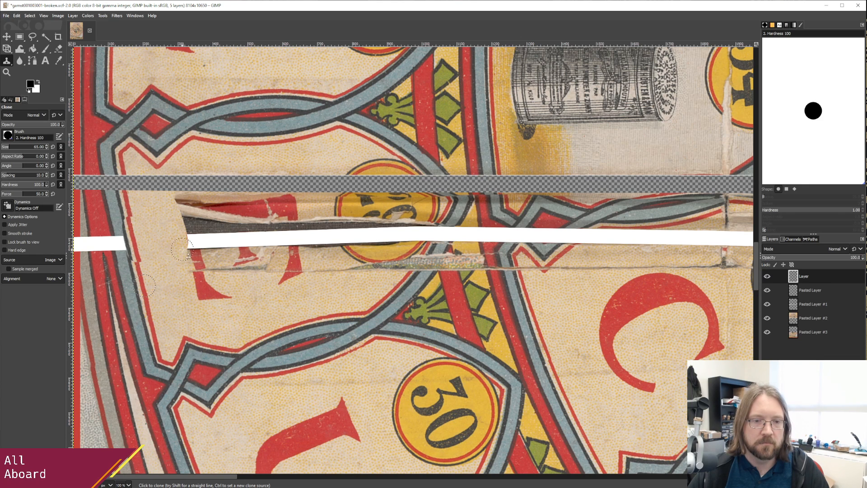
key("ctrl+z")
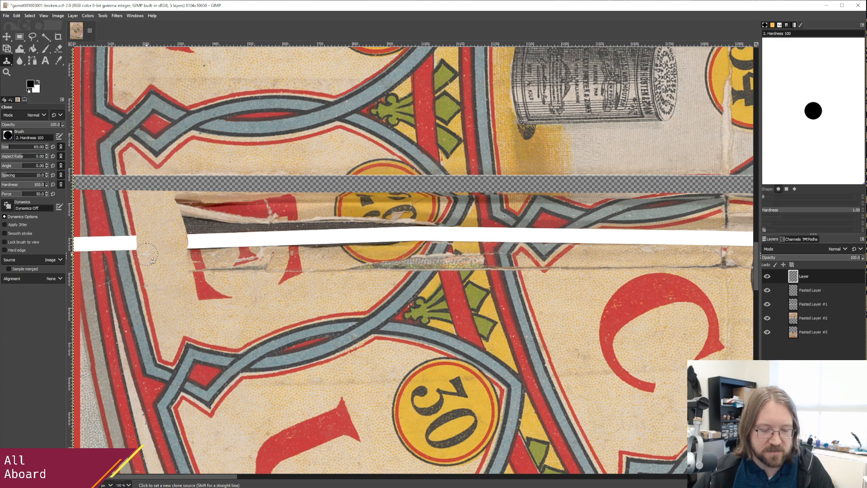
Resample the inner border edge on Pasted Layer #3, try another clone stroke over the lower gap, and undo it.
left_click(813, 335)
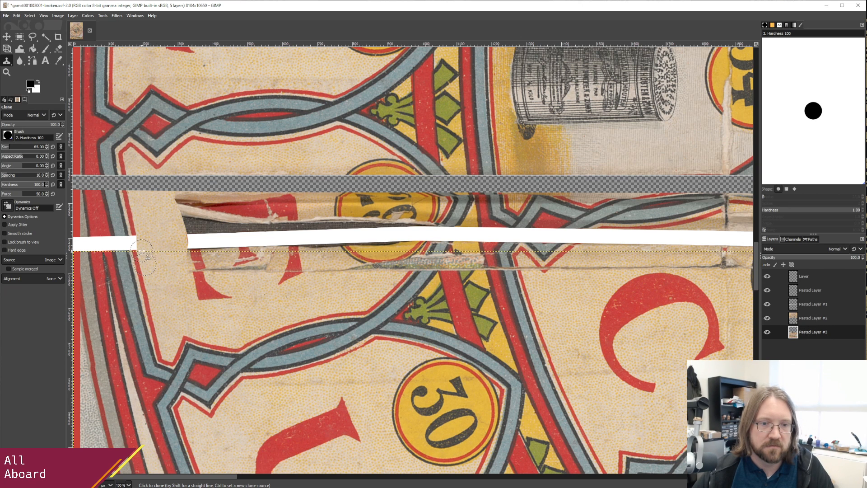
left_click(831, 273)
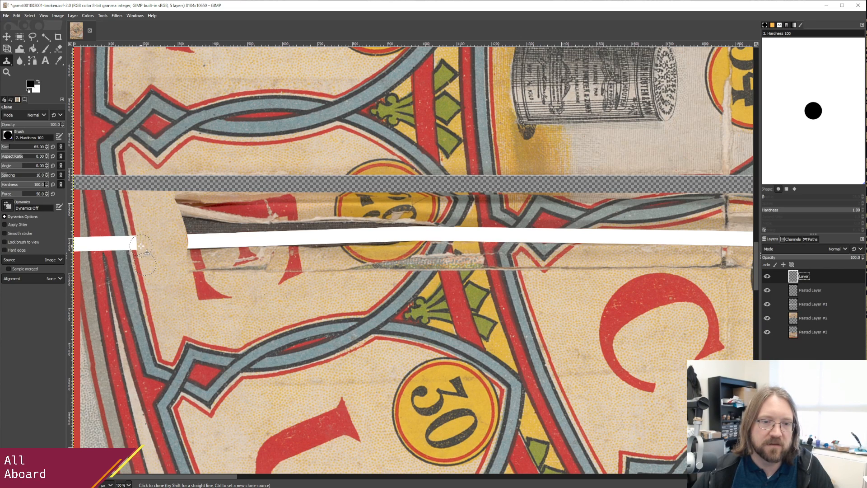
left_click_drag(140, 246, 142, 235)
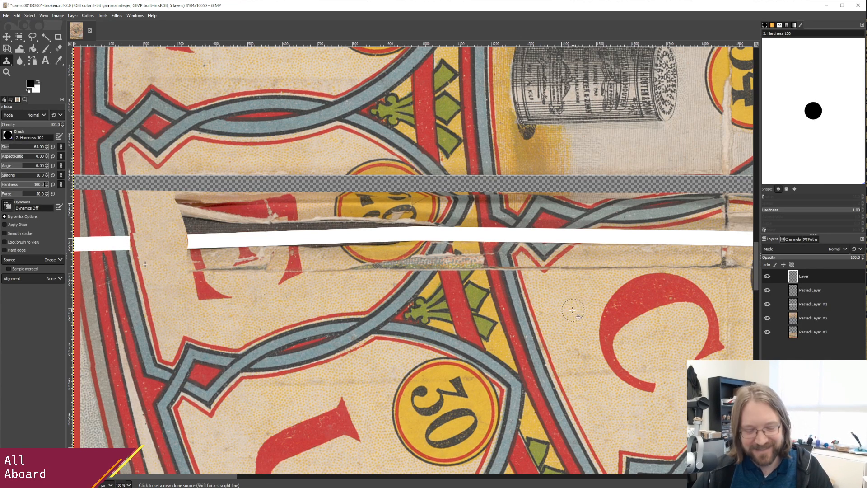
key("ctrl+z")
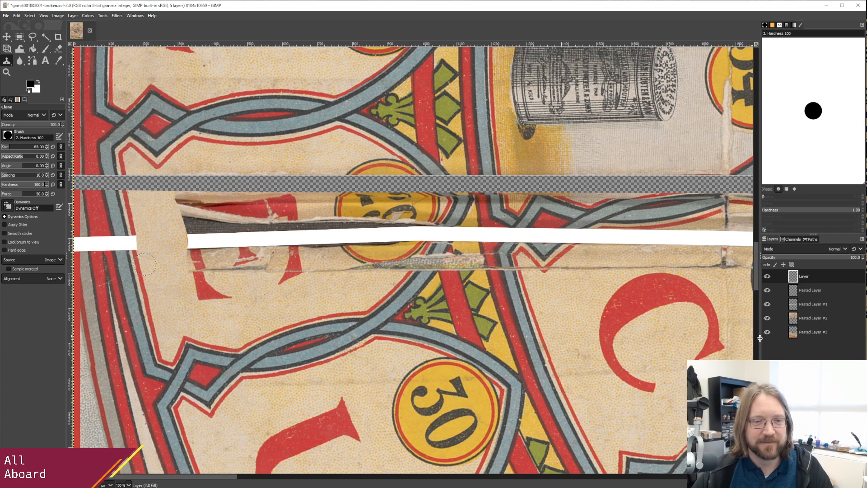
left_click(807, 334)
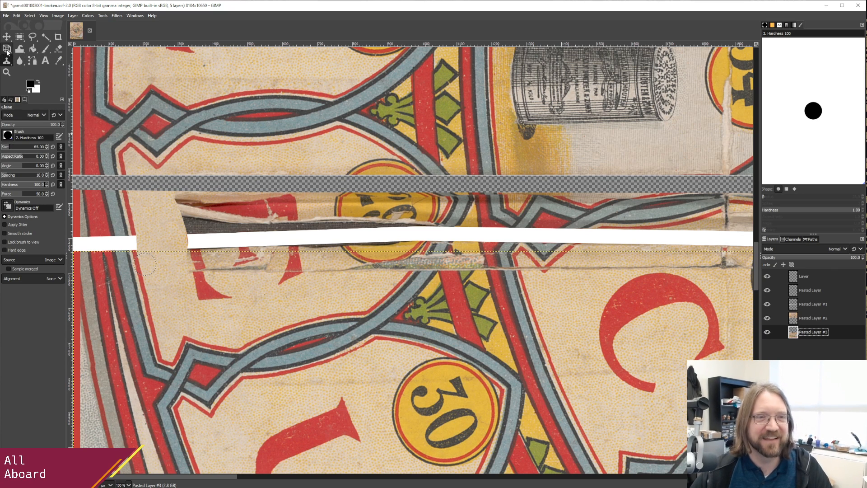
left_click_drag(7, 48, 53, 106)
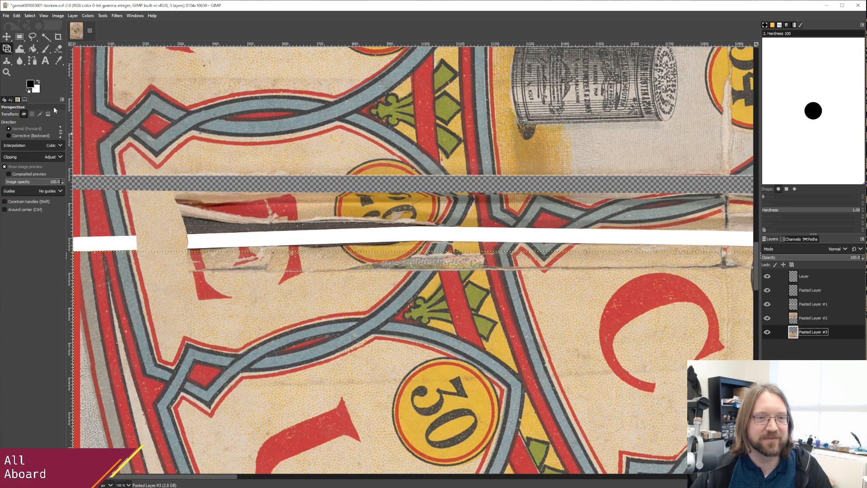
left_click(144, 216)
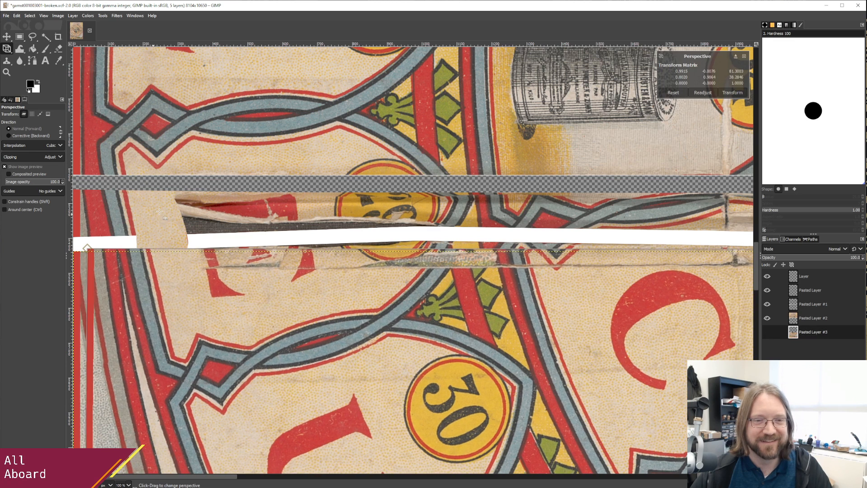
key("ctrl")
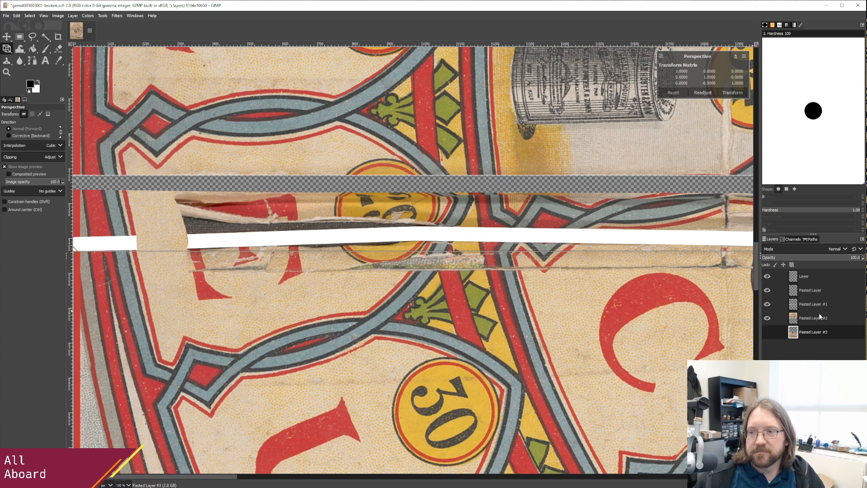
Try cloning the outer red border over the lower gap from a source on Pasted Layer #1, and undo the dab.
left_click(804, 305)
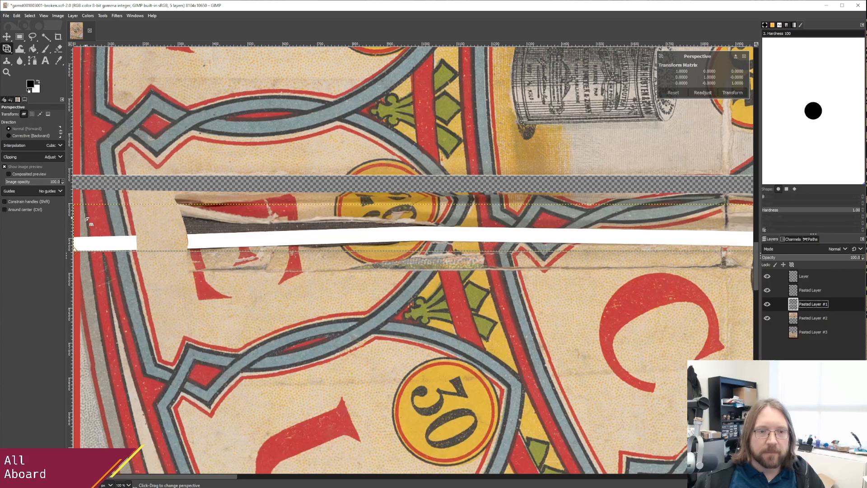
key("c")
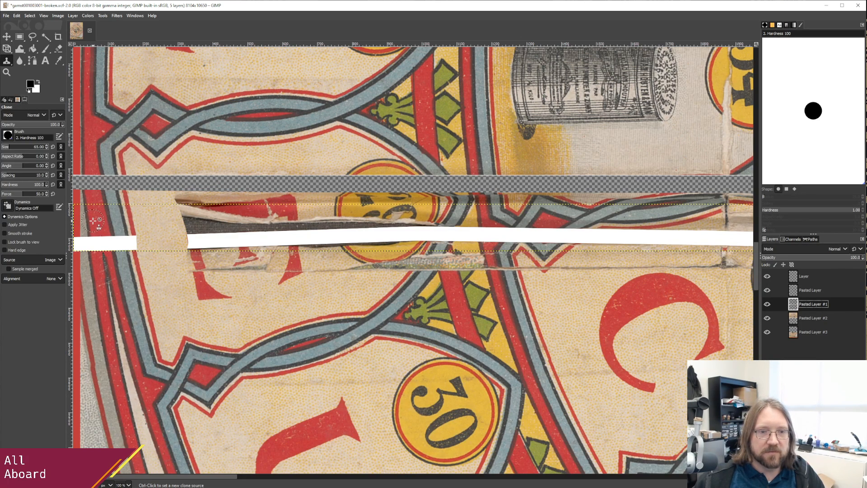
left_click(93, 221, "ctrl")
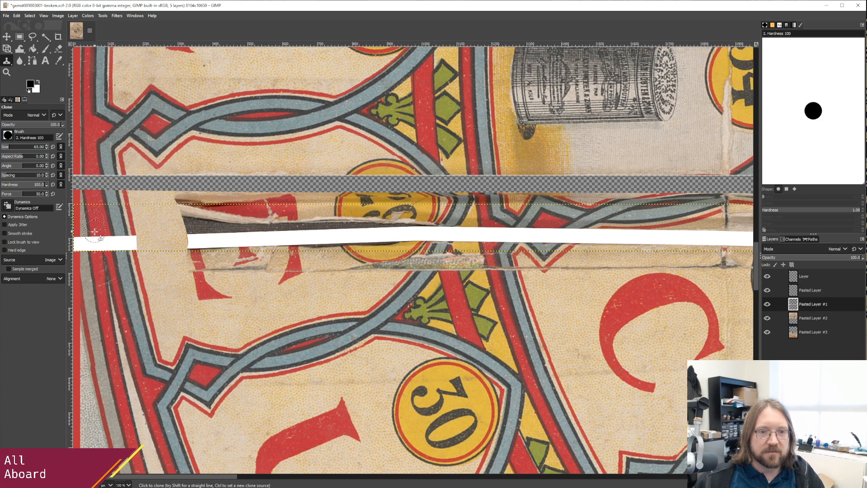
left_click(807, 276)
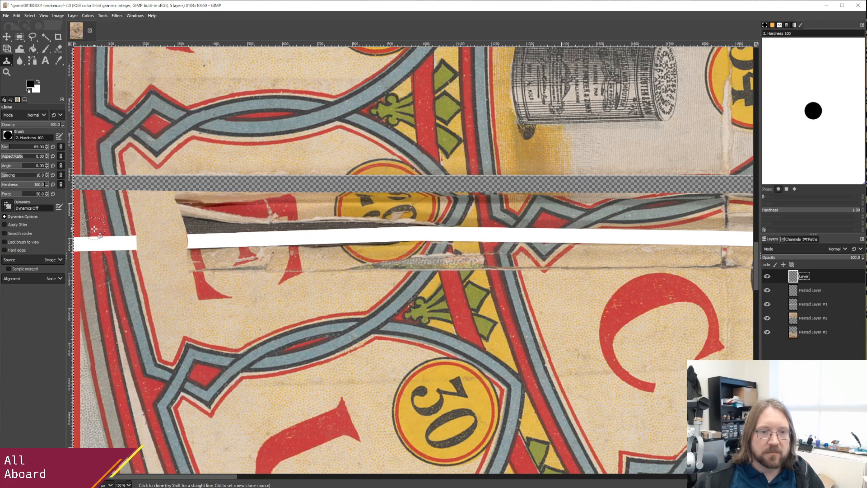
left_click(94, 229)
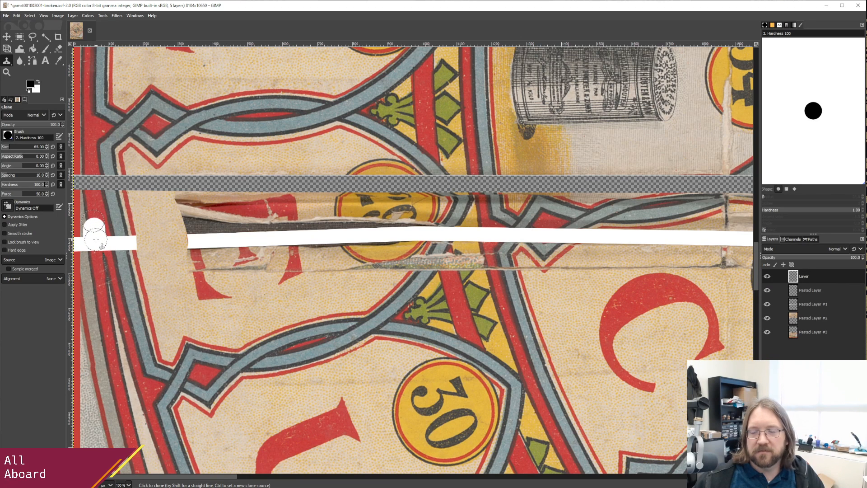
key("ctrl+z")
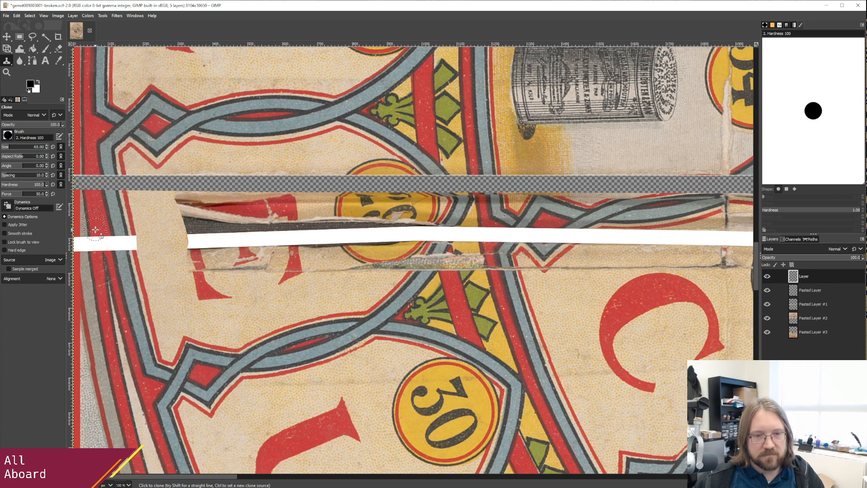
Clone the outer red border from Pasted Layer down across the lower gap near the board's left edge.
left_click(808, 290)
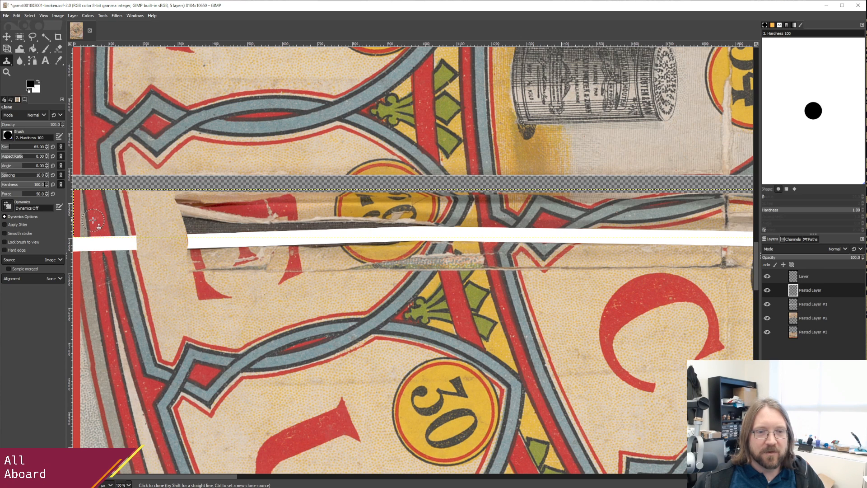
left_click(805, 279)
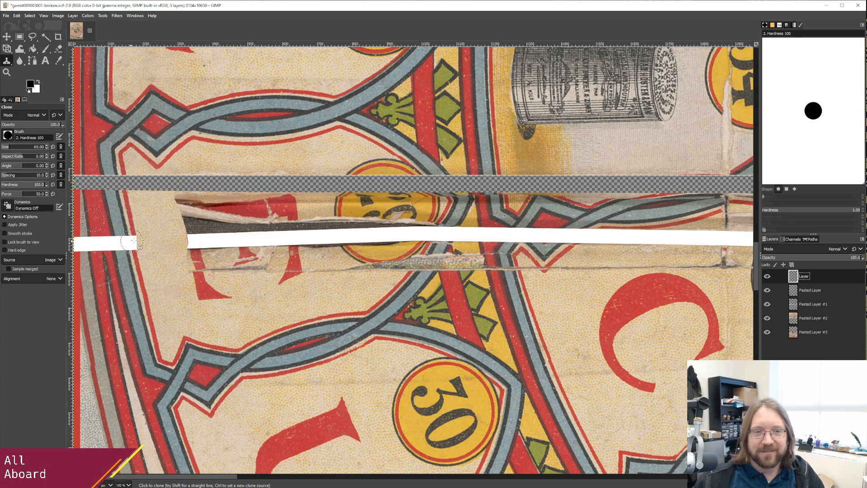
left_click_drag(94, 233, 101, 262)
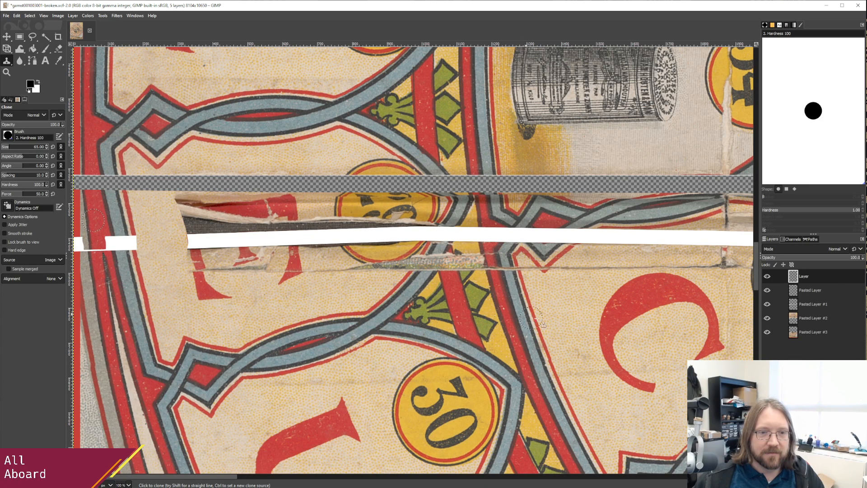
left_click(810, 306)
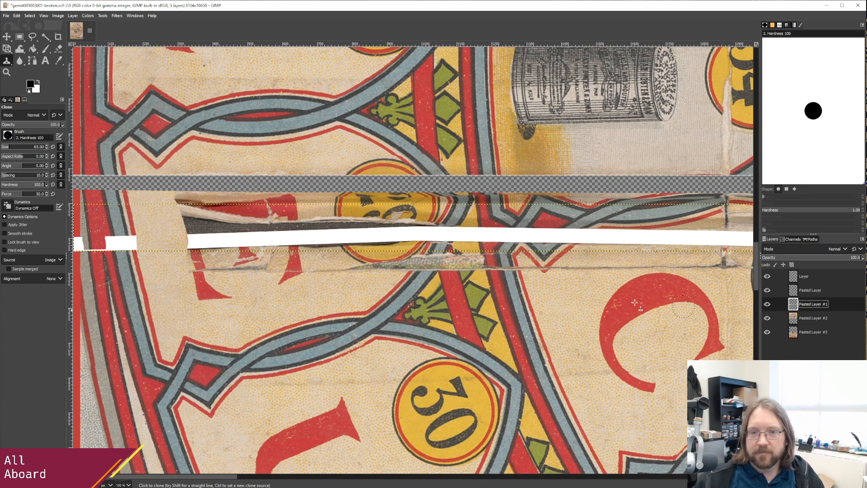
left_click(94, 244)
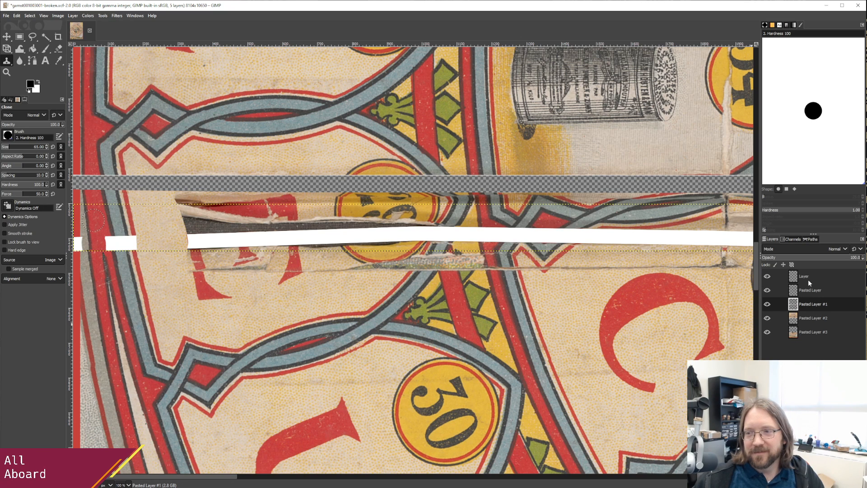
Clone the red and blue left border from Pasted Layer across the upper gap, painting on the transparent top layer.
left_click(807, 291)
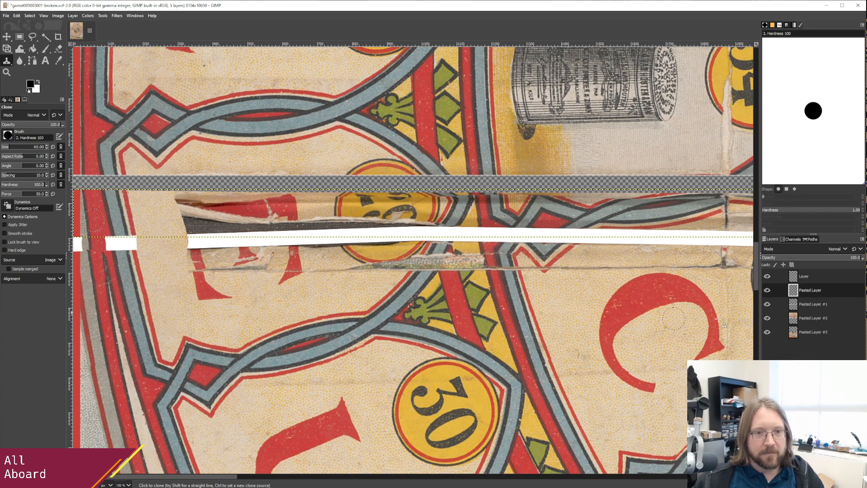
left_click(810, 314)
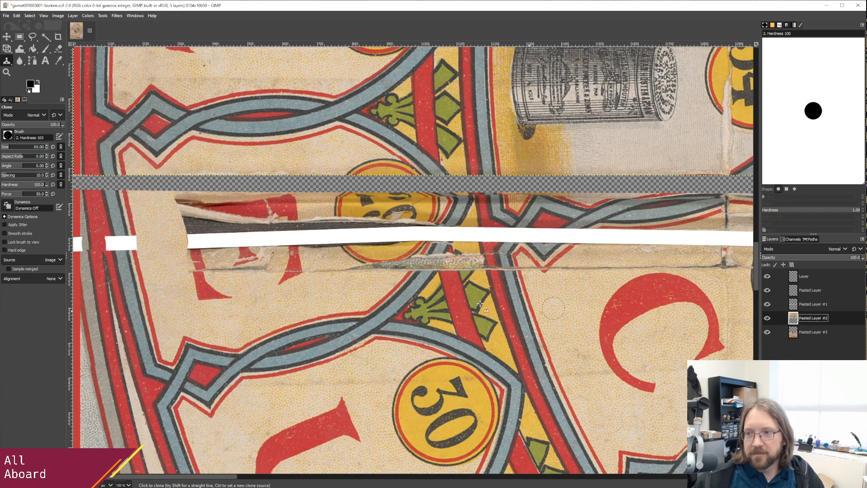
key("Page_Down")
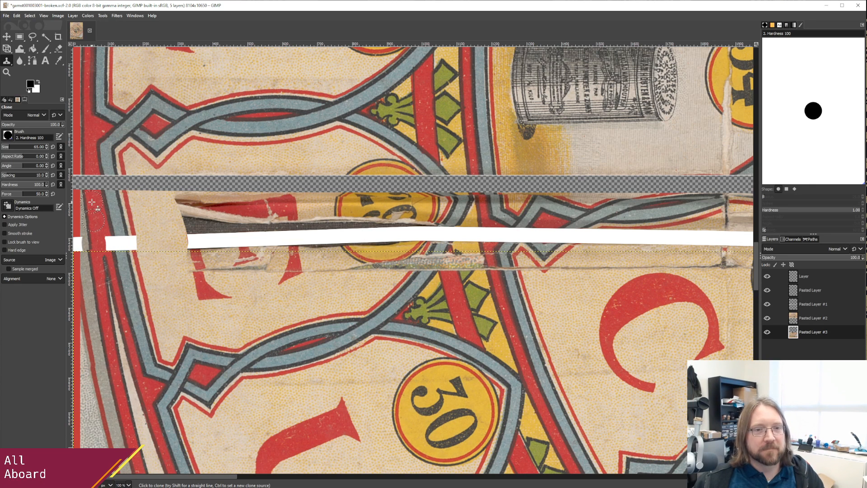
left_click(821, 291)
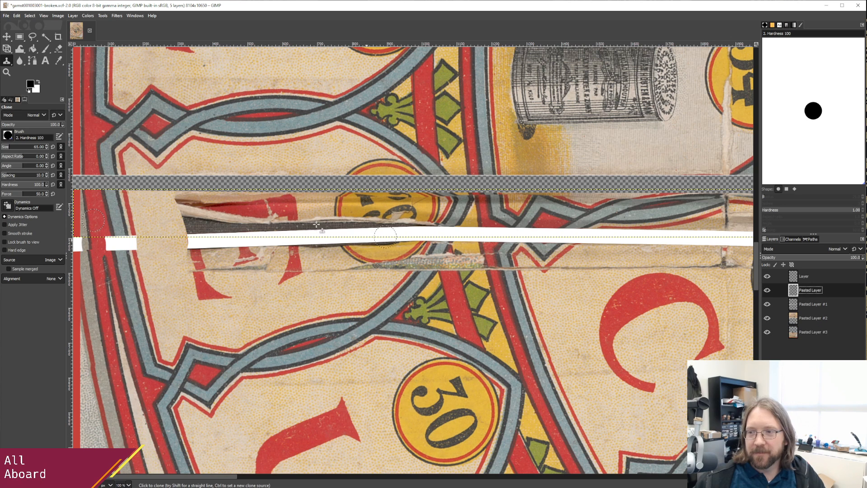
left_click(96, 197, "ctrl")
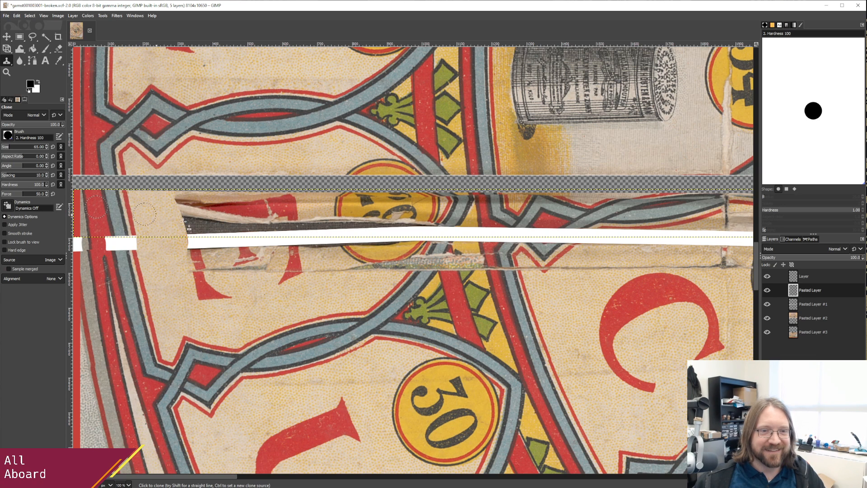
left_click(810, 276)
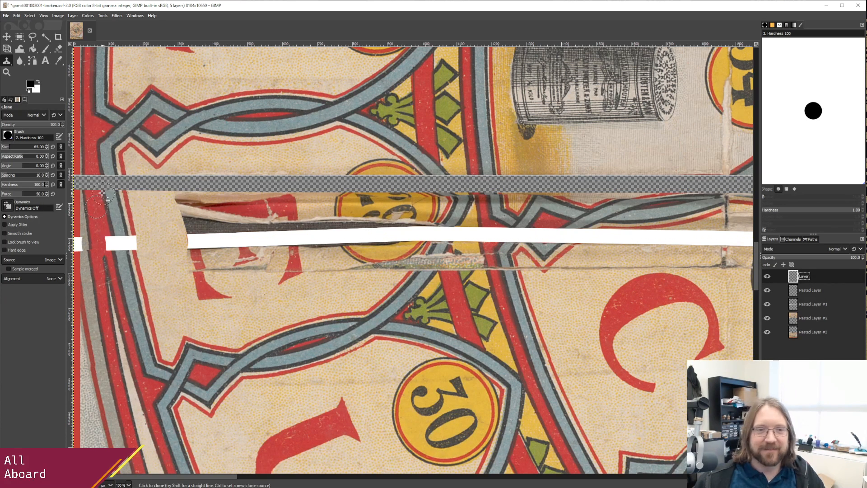
left_click(93, 189)
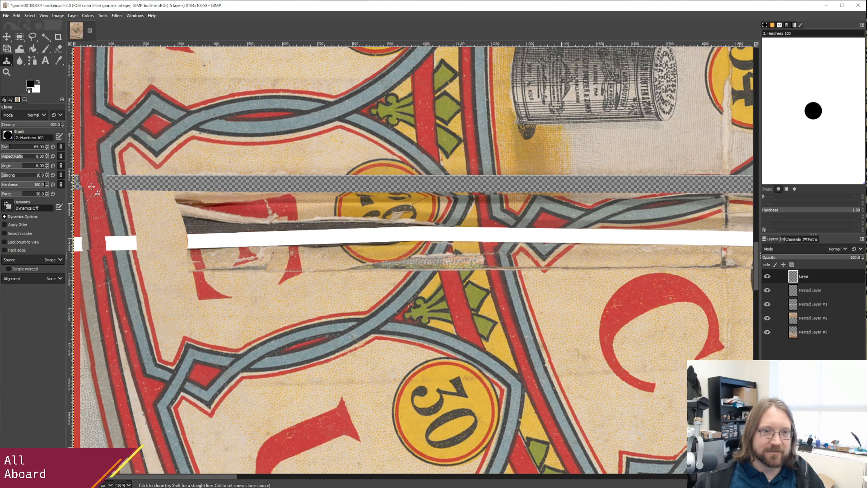
key("ctrl+z")
key("ctrl+z")
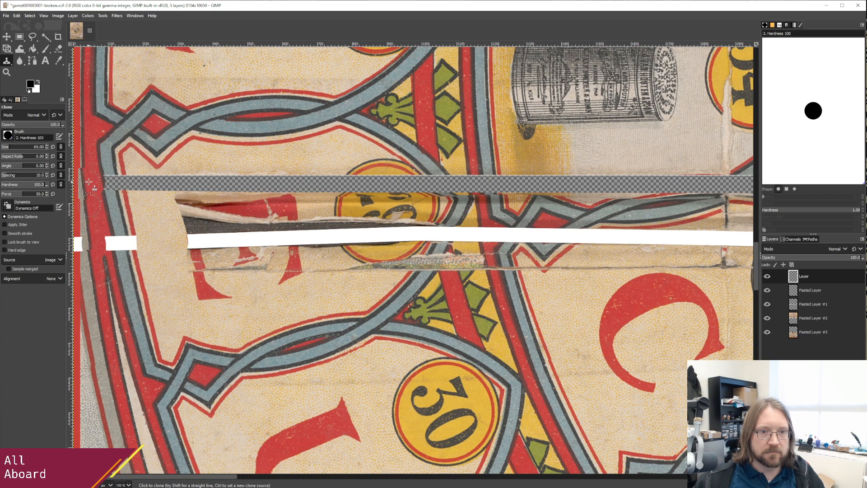
mouse_move(101, 180)
left_mouse_down()
mouse_move(112, 180)
mouse_move(117, 228)
mouse_move(109, 205)
mouse_move(103, 215)
mouse_move(94, 173)
mouse_move(114, 210)
left_mouse_up()
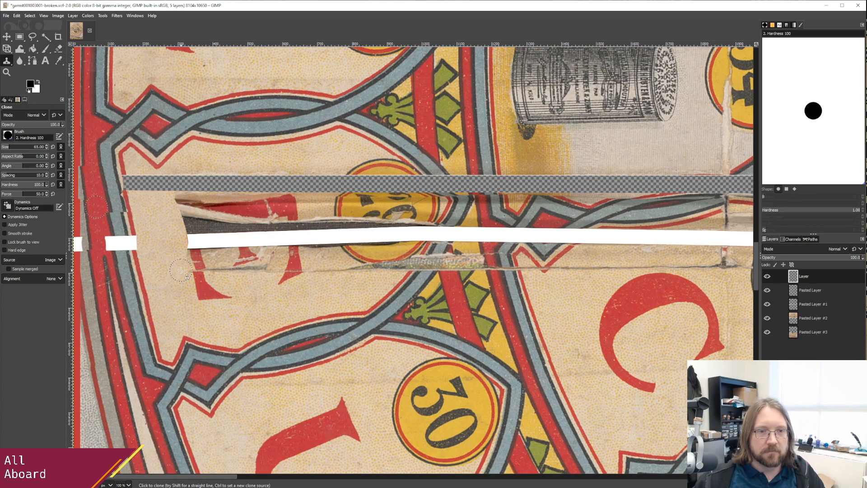
Undo the last clone stroke and try cloning the red border across the upper gap near the board's left edge again.
key("ctrl+z")
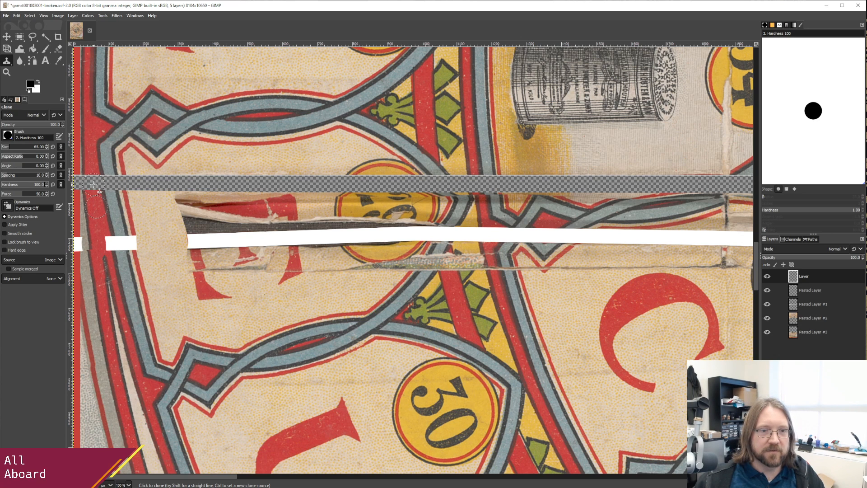
left_click_drag(93, 184, 94, 182)
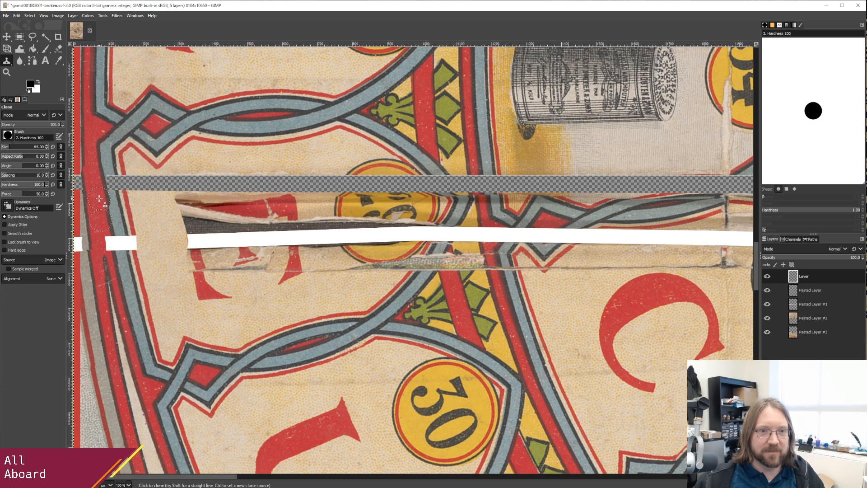
mouse_move(99, 198)
left_mouse_down()
mouse_move(101, 214)
mouse_move(92, 159)
left_mouse_up()
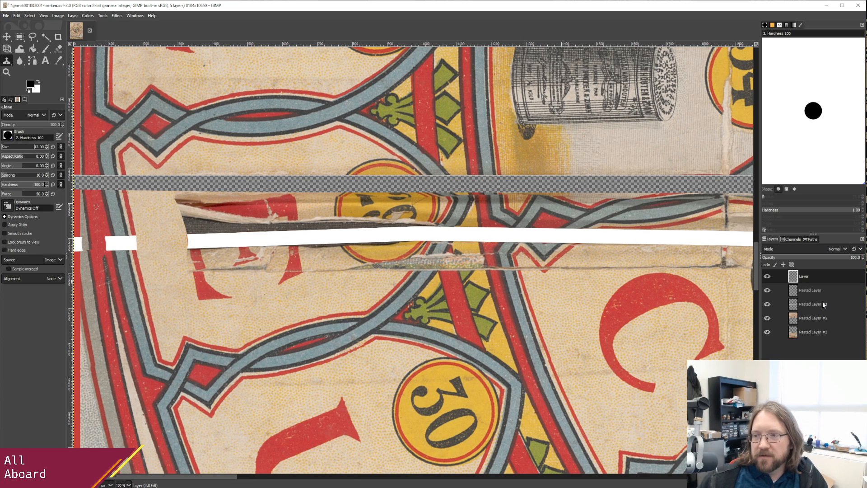
Clone a thin line of the outer border from Pasted Layer #2 into the upper gap on the top layer, using a size 12 brush.
left_click(813, 318)
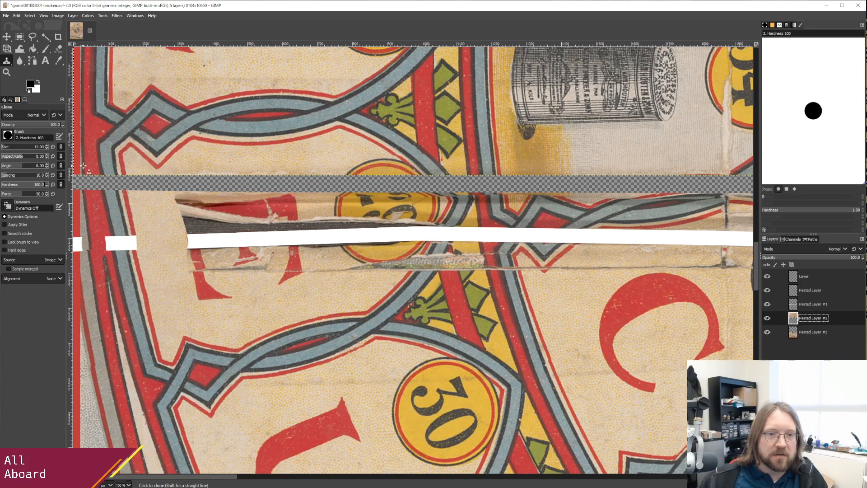
left_click(808, 277)
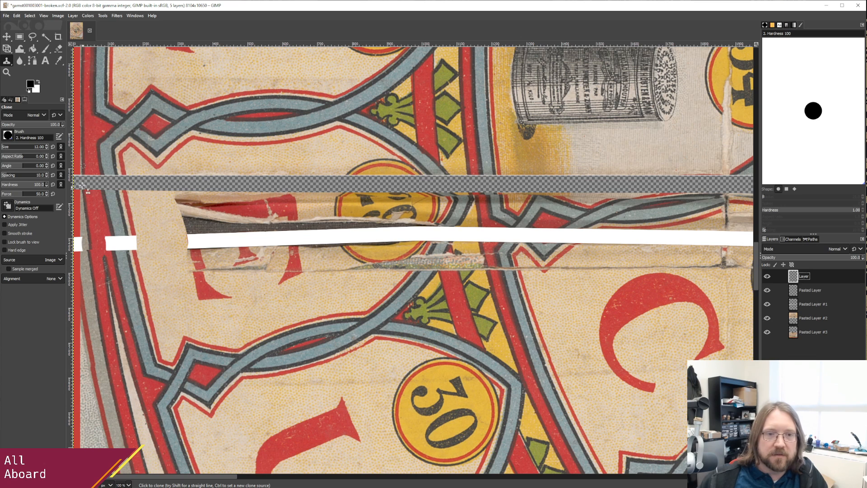
left_click_drag(83, 176, 82, 182)
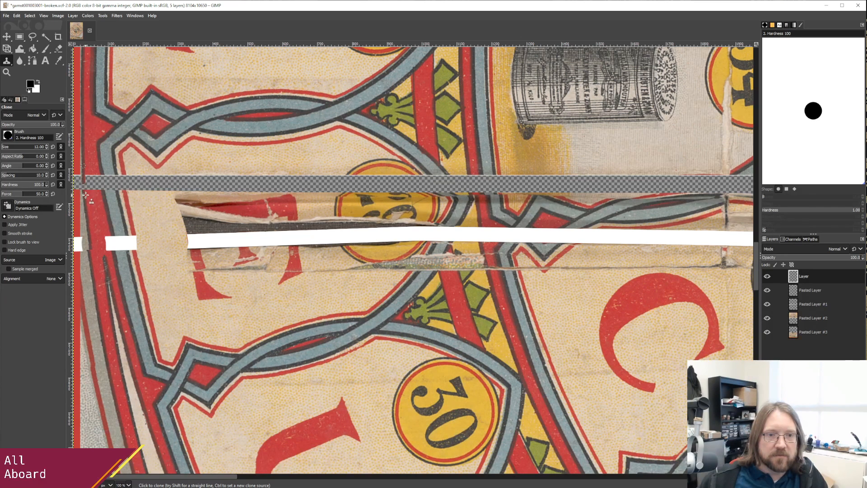
left_click(809, 302)
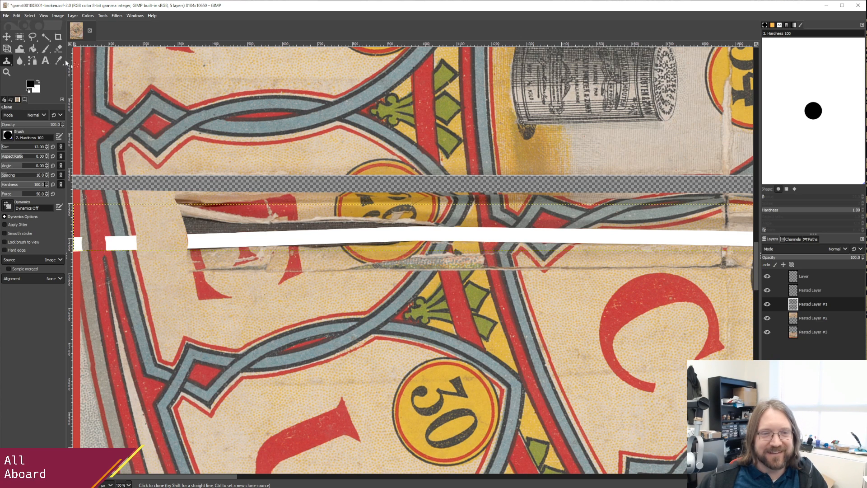
left_click(17, 16)
left_click(28, 35)
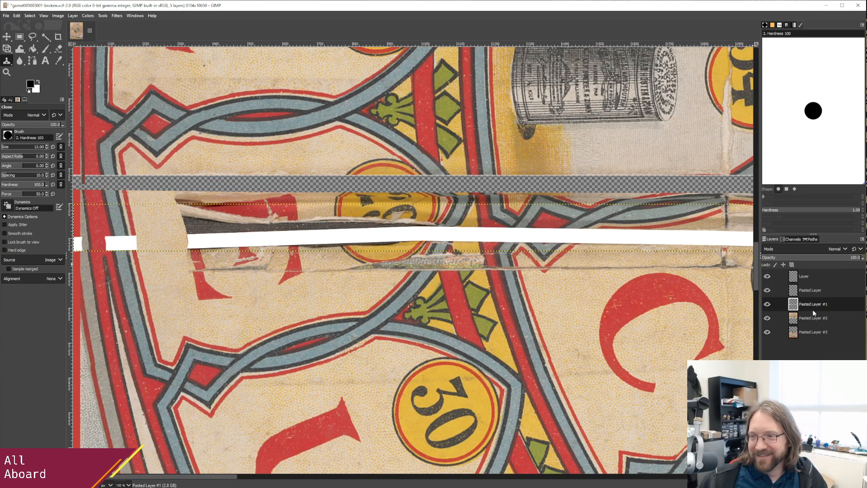
left_click(808, 293)
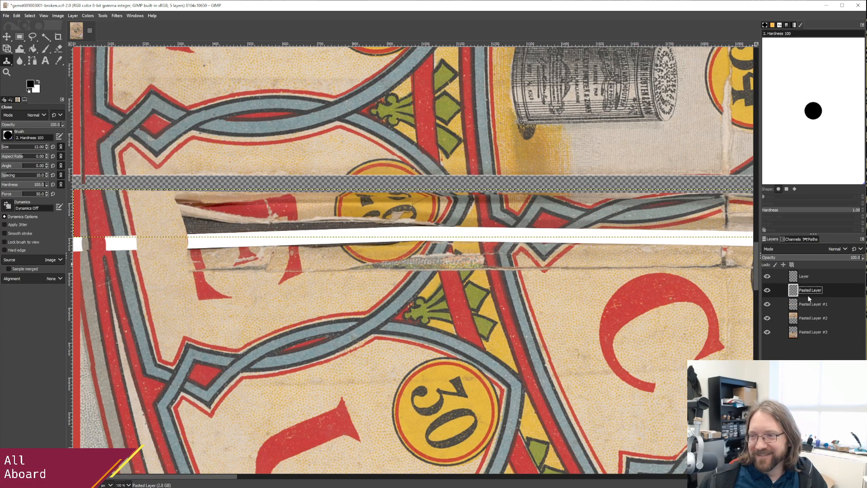
left_click(18, 17)
left_click(32, 26)
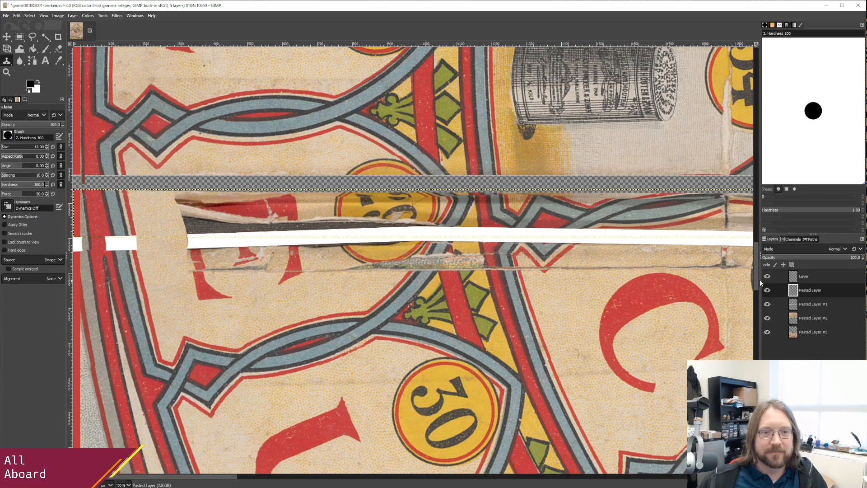
Resample the outer border on Pasted Layer #2, try extending the thin clone line down the upper gap on the top layer, and undo it.
left_click(805, 277)
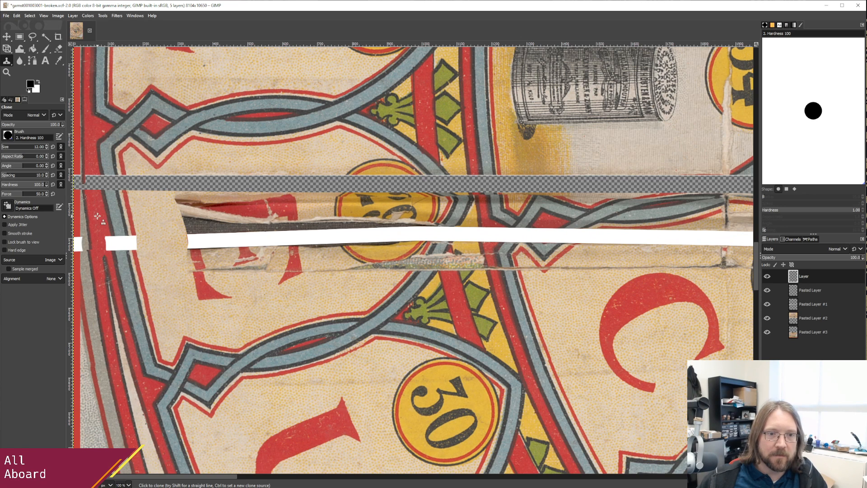
left_click(809, 291)
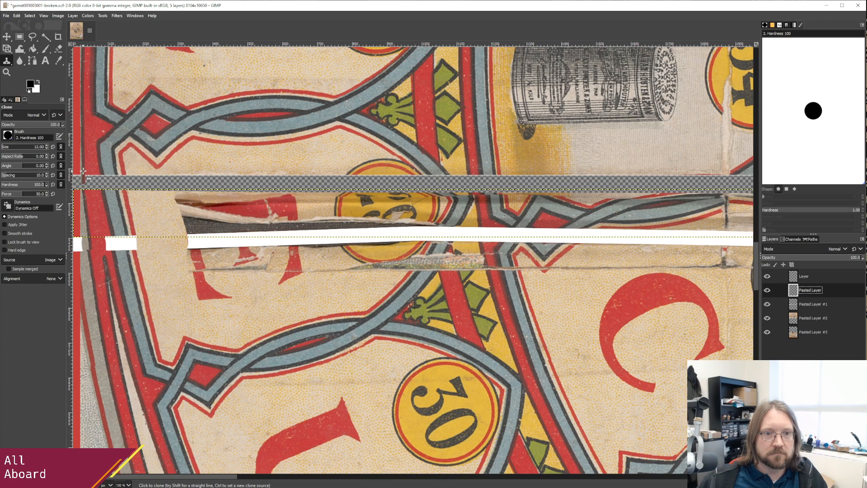
left_click(813, 317)
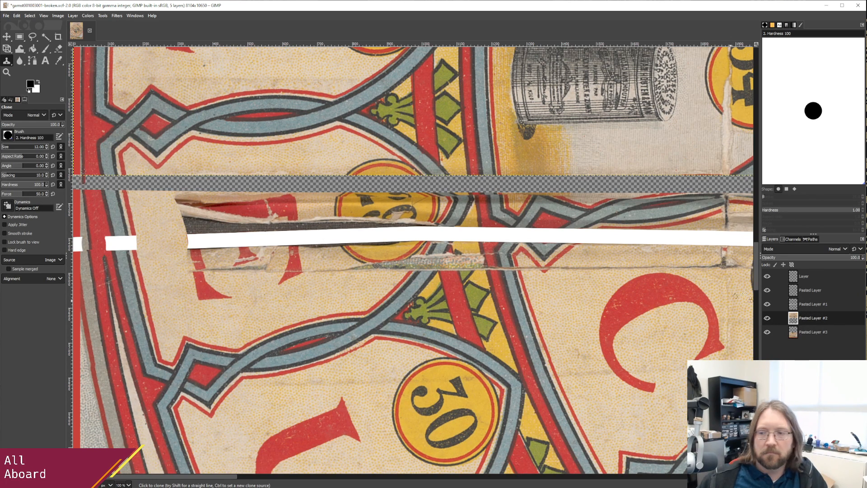
key("Home")
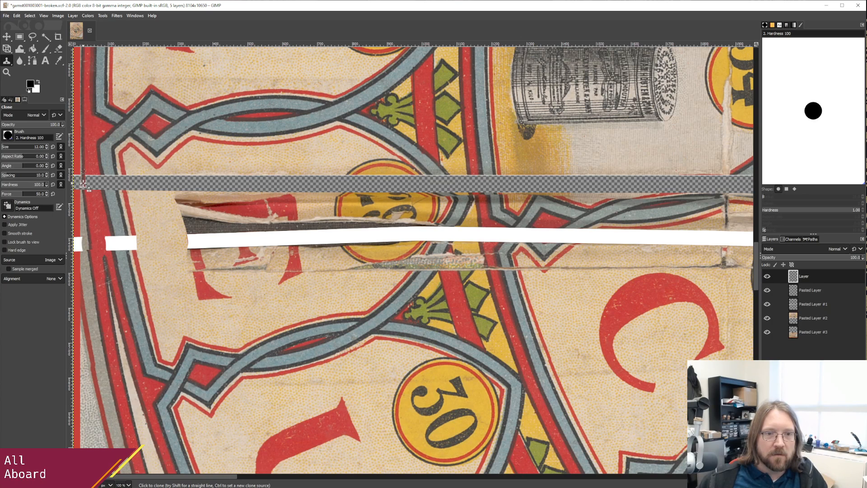
left_click_drag(83, 183, 83, 190)
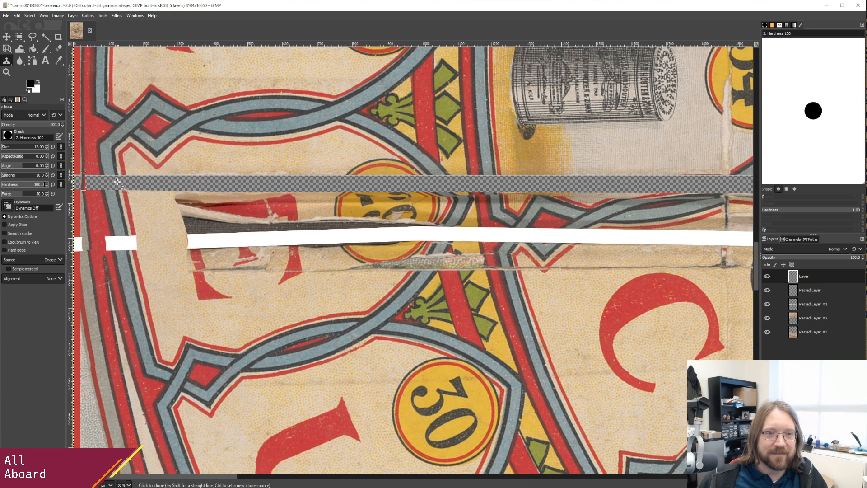
key("ctrl+z")
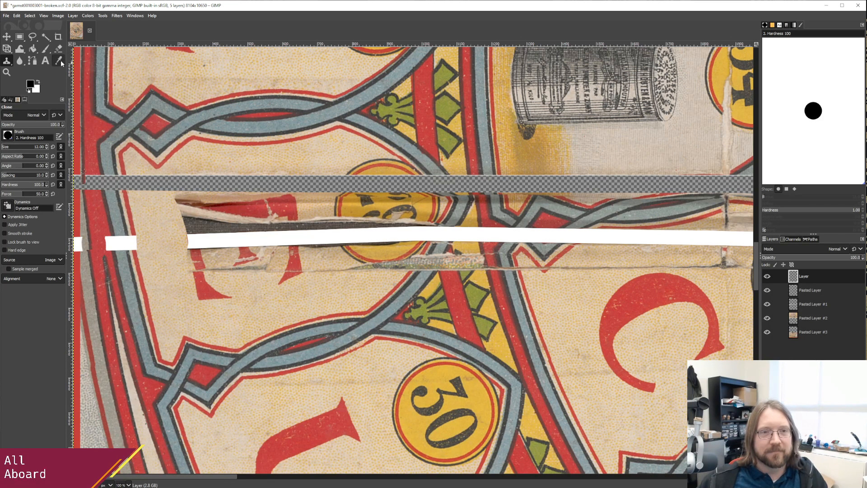
Try the Warp Transform on the top layer near the left border, and undo it together with the border clones in both gaps.
left_click(21, 51)
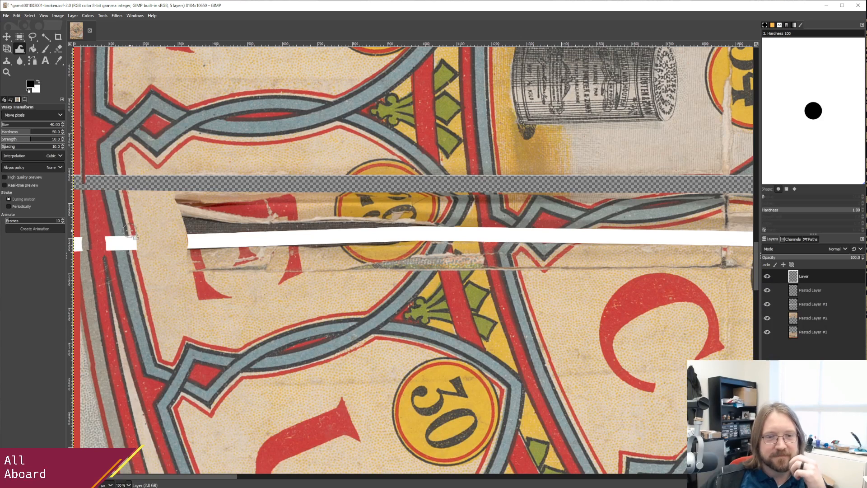
left_click(107, 190)
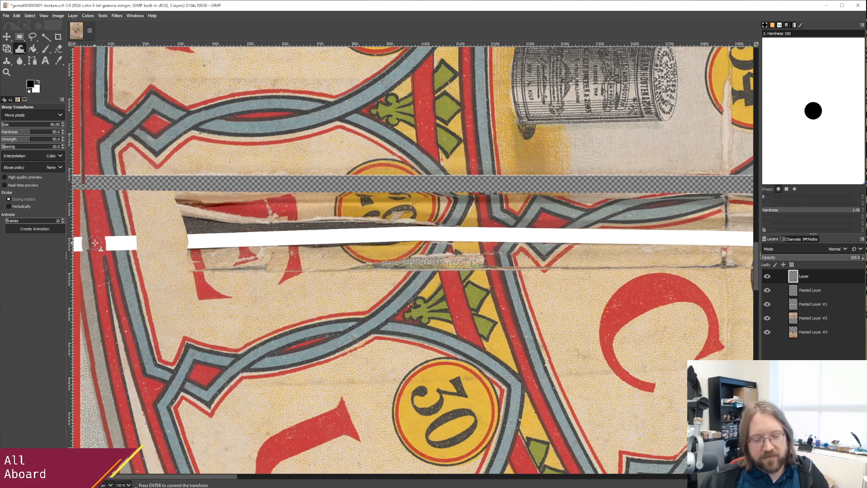
key("Return")
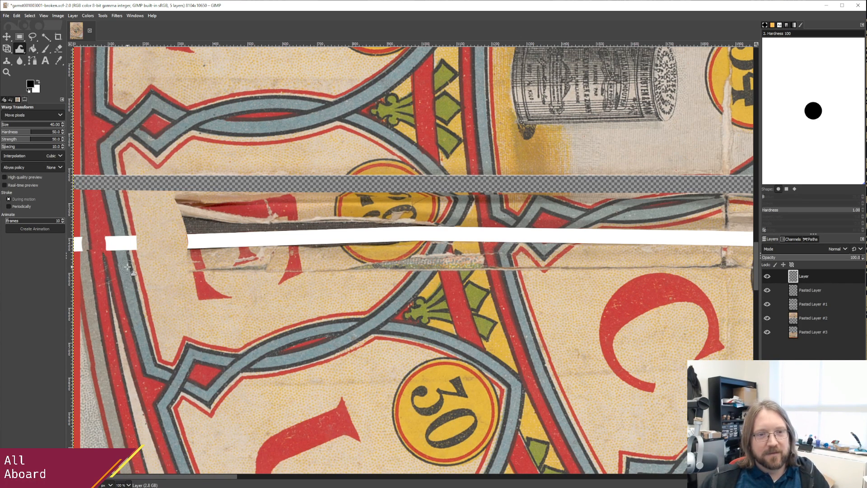
key("ctrl+z")
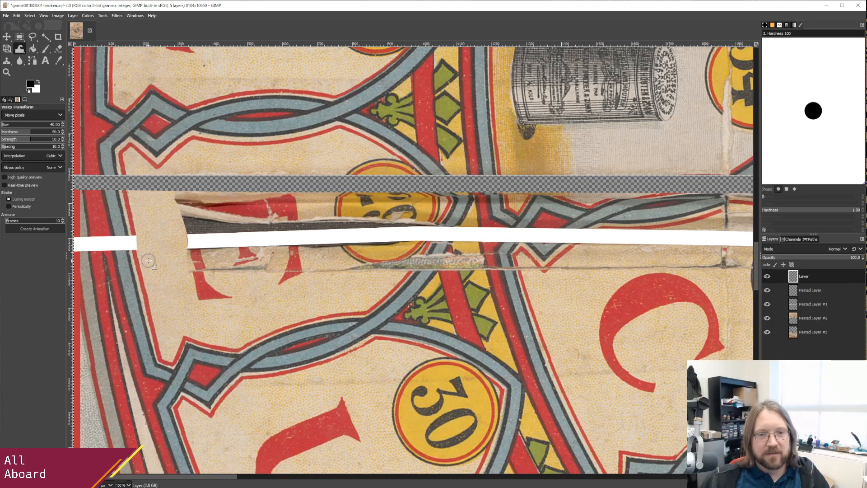
Warp the left edge of the cloned patch in the lower gap on the top layer, and try warping the same spot on Pasted Layer #3.
left_click_drag(148, 260, 140, 250)
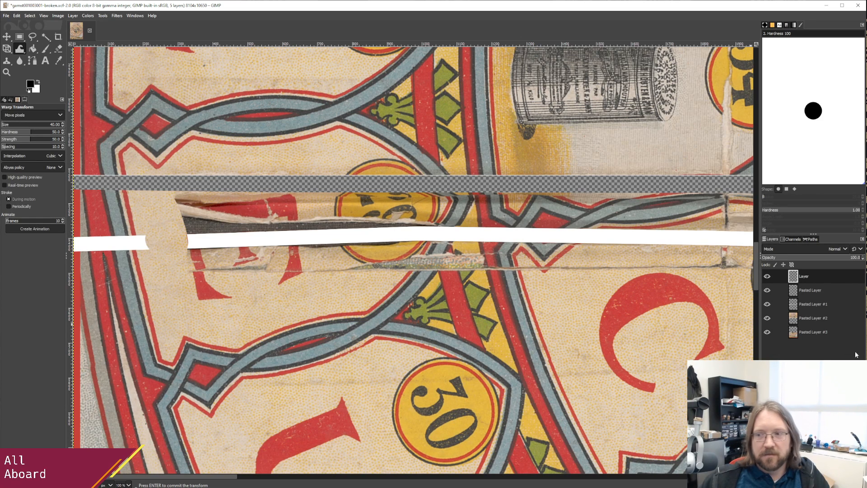
key("End")
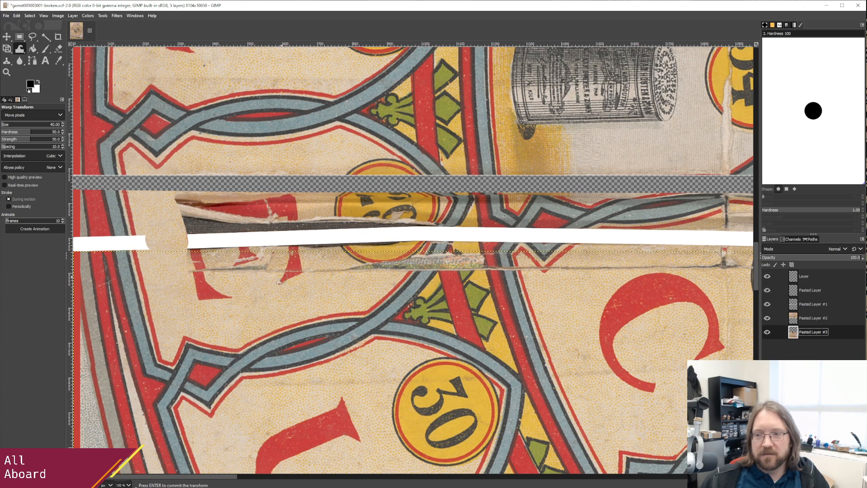
left_click(137, 252)
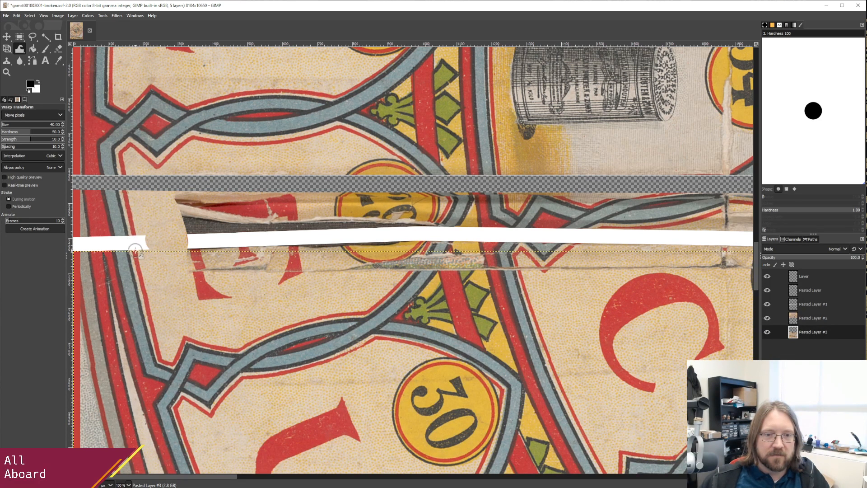
left_click_drag(135, 252, 141, 253)
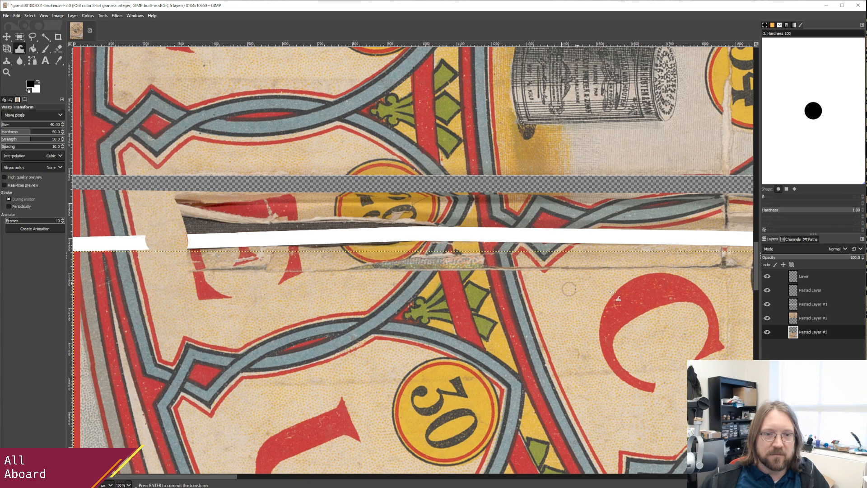
Try warping the lower gap's edge on Pasted Layer #1 and Pasted Layer, and the upper gap's edge on Pasted Layer #2.
key("Page_Up")
key("Page_Up")
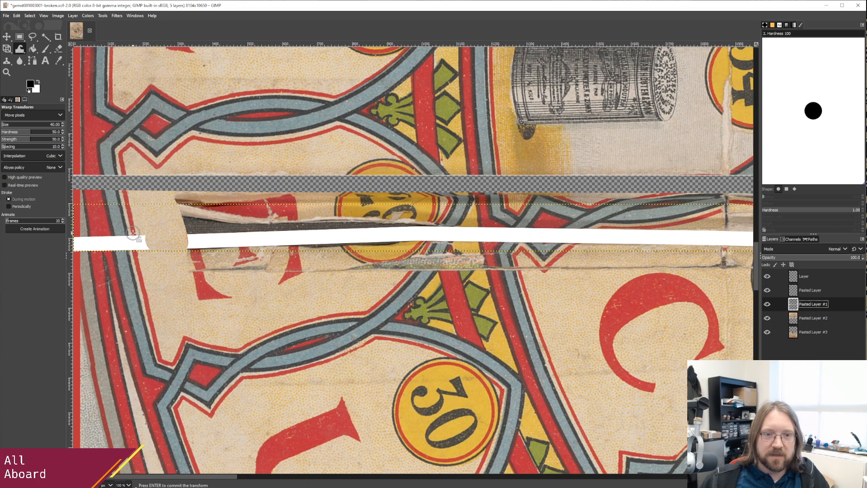
left_click_drag(140, 241, 135, 241)
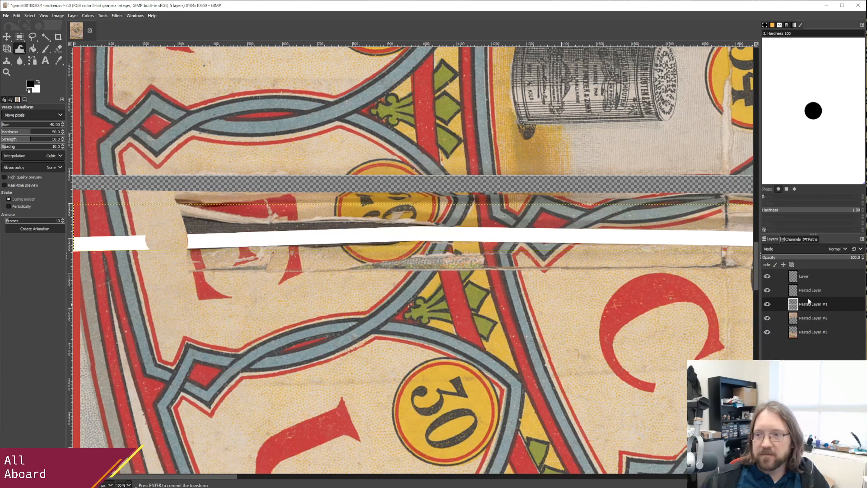
key("Page_Up")
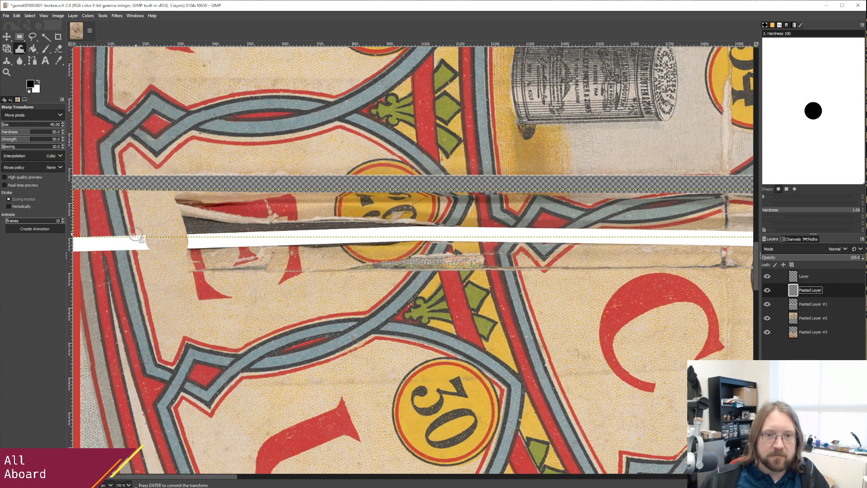
left_click_drag(138, 234, 133, 242)
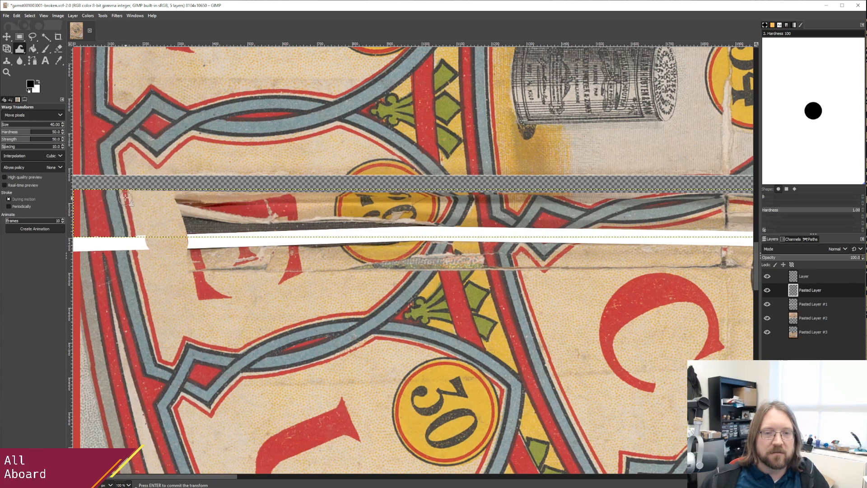
left_click(807, 320)
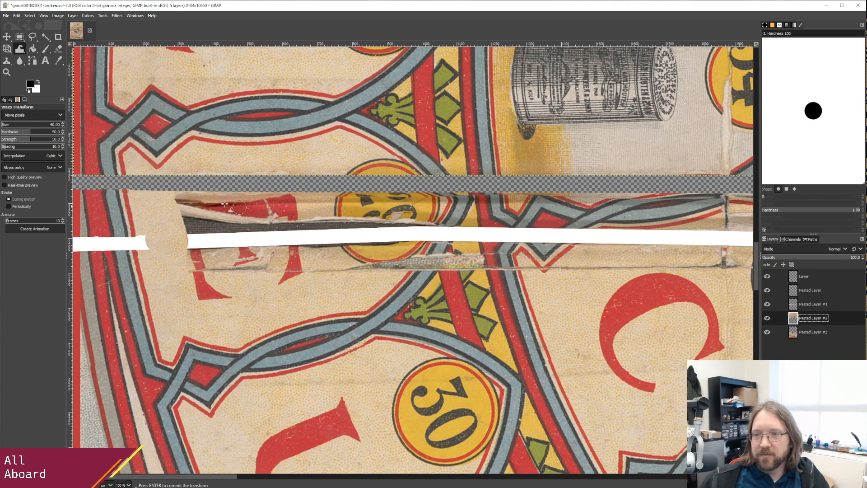
left_click(123, 179)
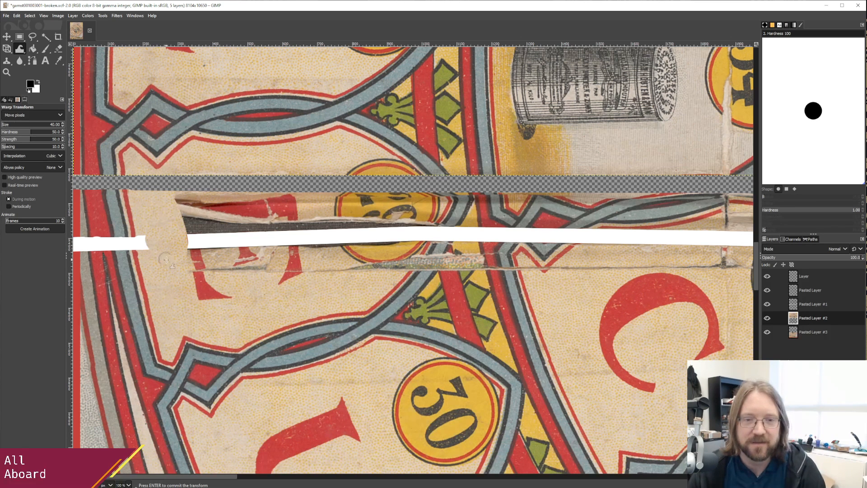
Set the Clone brush size to 27 and clone the thin red line from Pasted Layer #3 across both gaps on the top layer.
left_click(813, 332)
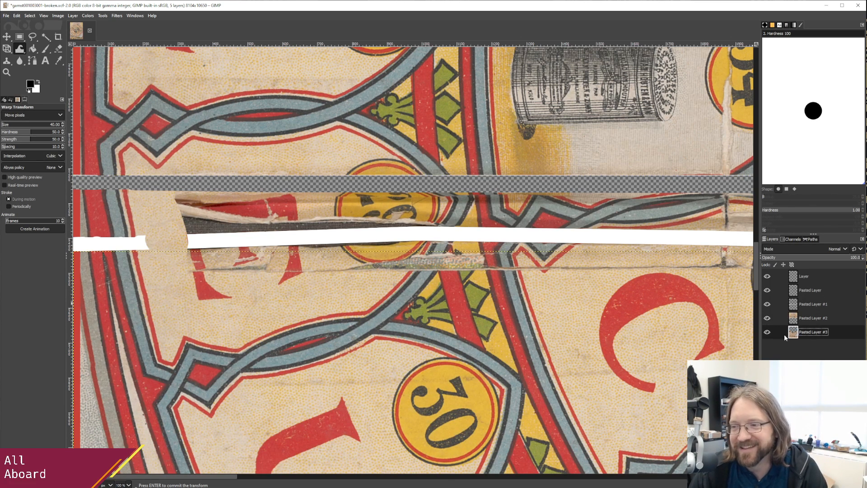
left_click(6, 61)
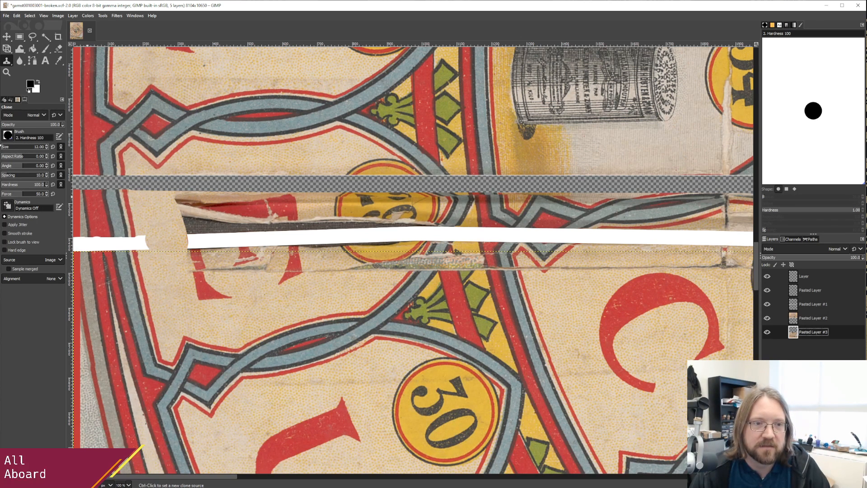
left_click_drag(2, 149, 5, 148)
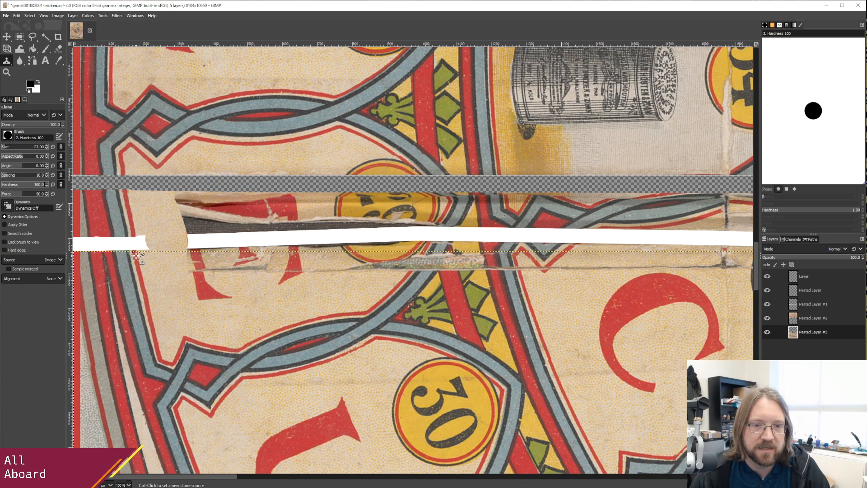
key("ctrl")
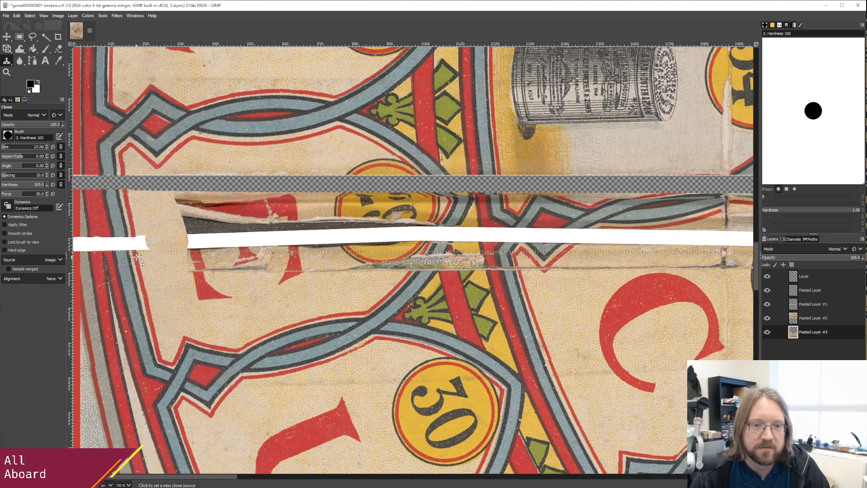
left_click(137, 258, "ctrl")
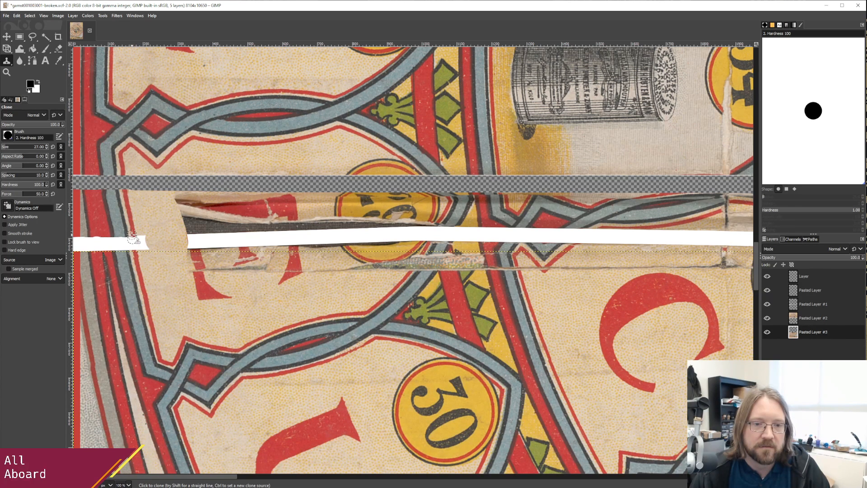
left_click(803, 276)
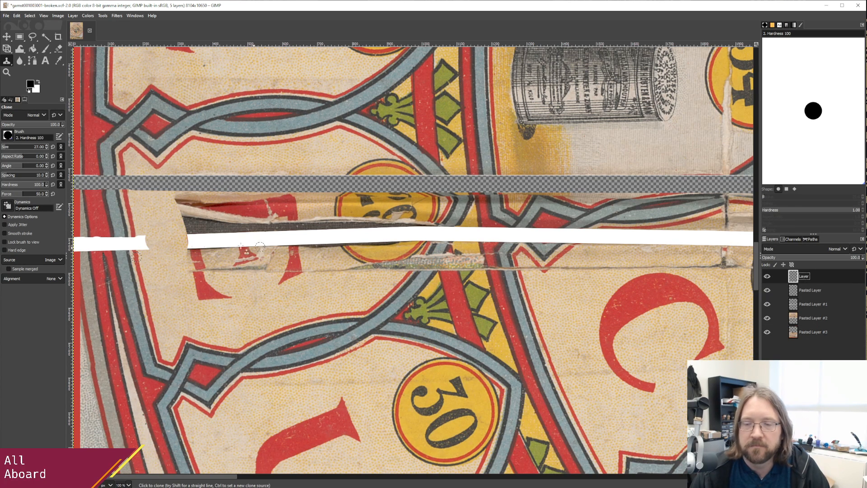
left_click(135, 248)
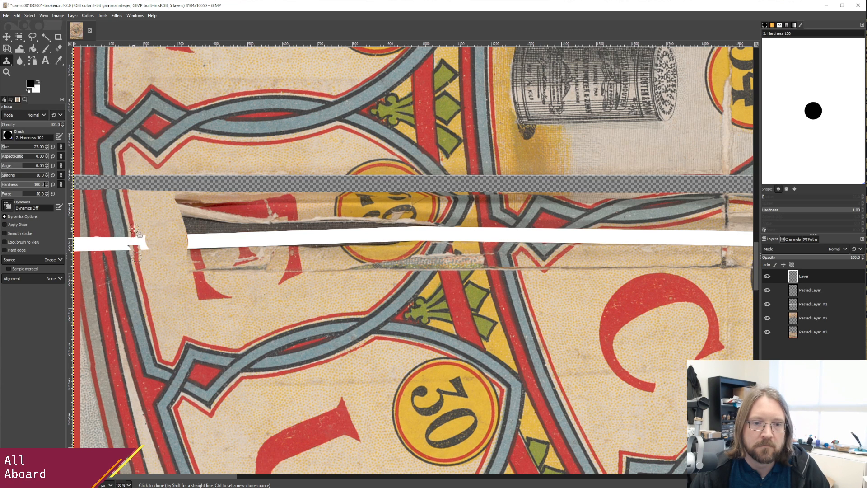
left_click_drag(137, 253, 145, 227)
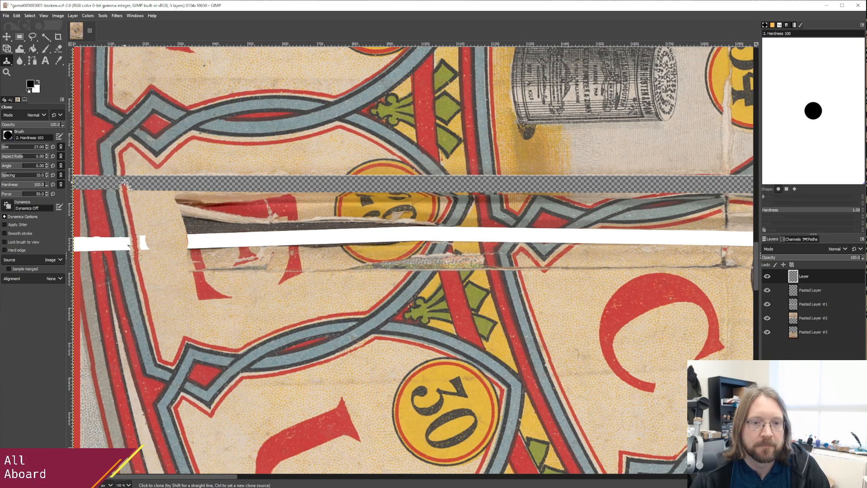
left_click_drag(123, 183, 123, 166)
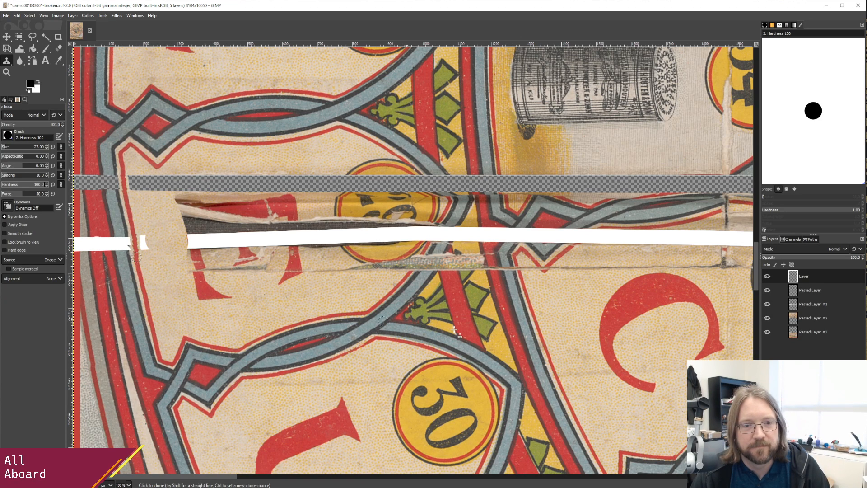
Sample clean cream paper on Pasted Layer #3 and clone it beside the thin red line in both gaps on the top layer.
key("End")
left_click(159, 269, "ctrl")
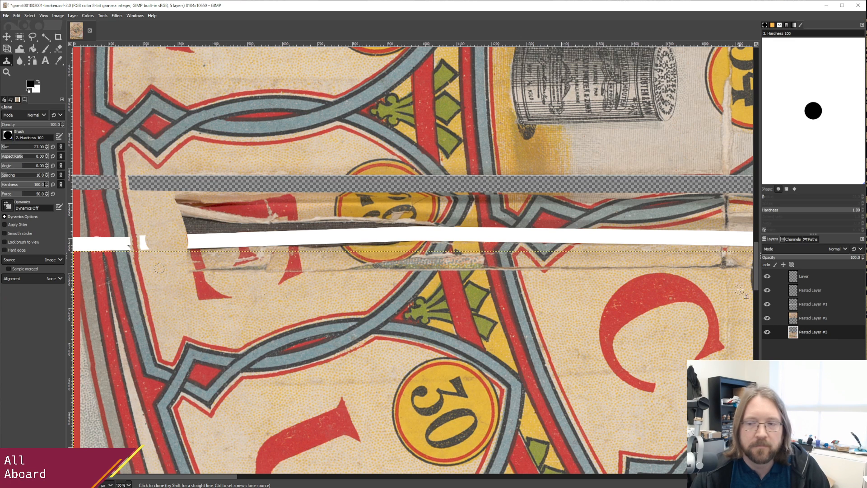
key("Home")
left_click_drag(146, 248, 145, 237)
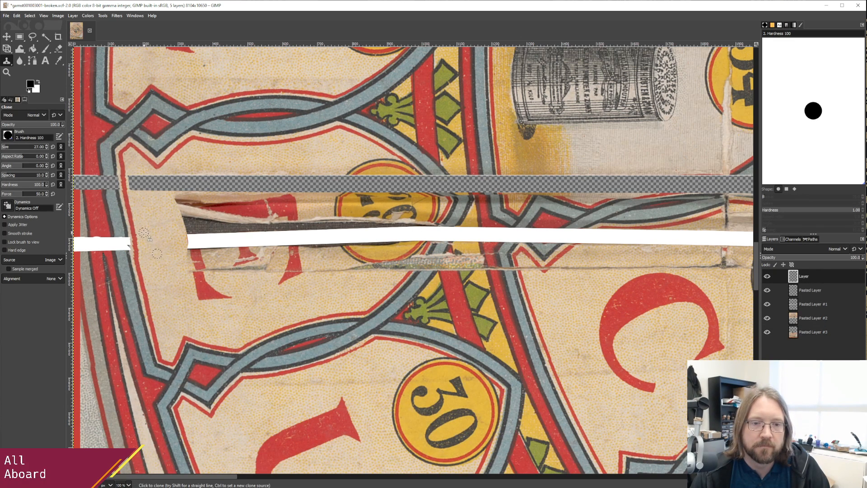
mouse_move(147, 192)
left_mouse_down()
mouse_move(131, 175)
mouse_move(132, 195)
mouse_move(132, 173)
mouse_move(142, 192)
mouse_move(153, 175)
mouse_move(158, 196)
mouse_move(163, 177)
mouse_move(164, 198)
left_mouse_up()
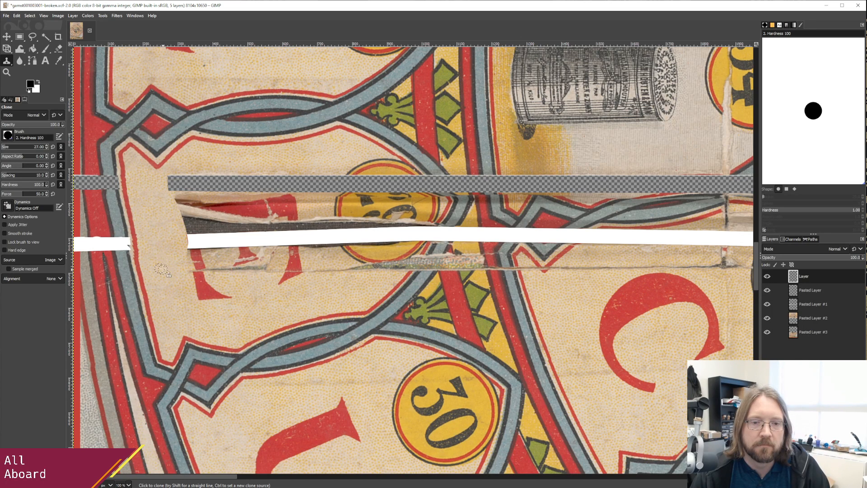
Clone the wide red border and the board's outer edge from Pasted Layer #3 across the lower gap on the top layer.
left_click(161, 271, "ctrl")
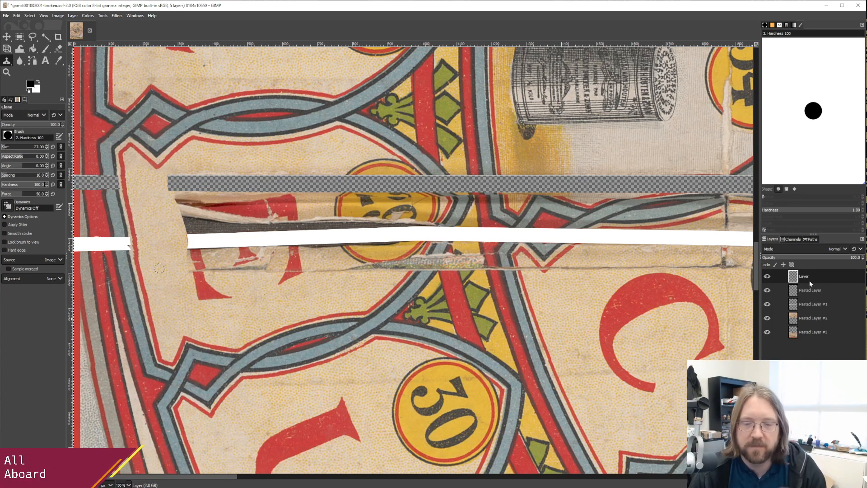
left_click(806, 333)
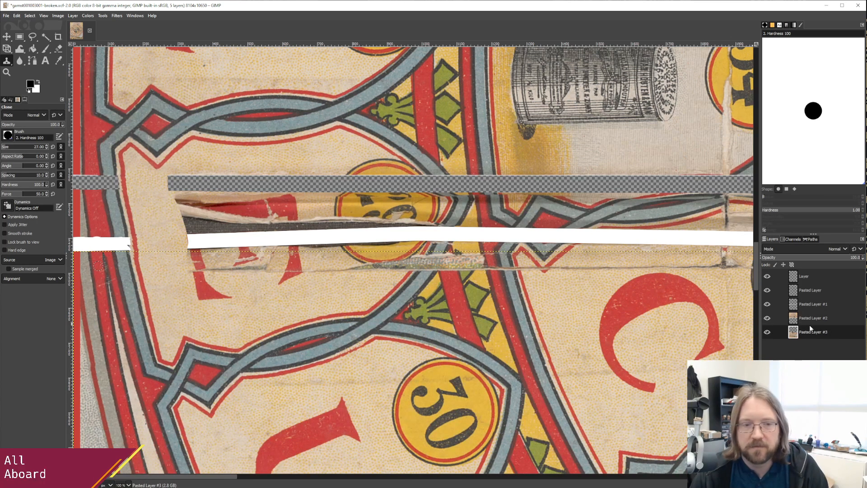
left_click(804, 277)
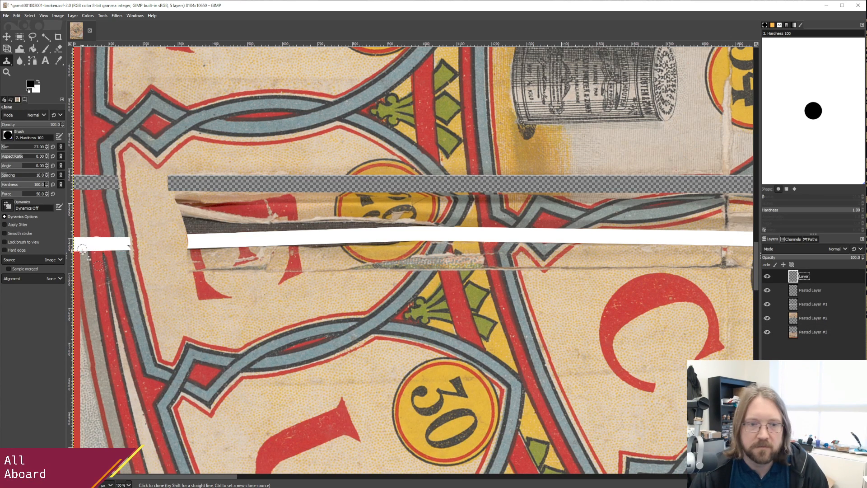
mouse_move(98, 256)
left_mouse_down()
mouse_move(96, 237)
mouse_move(96, 260)
mouse_move(96, 252)
left_mouse_up()
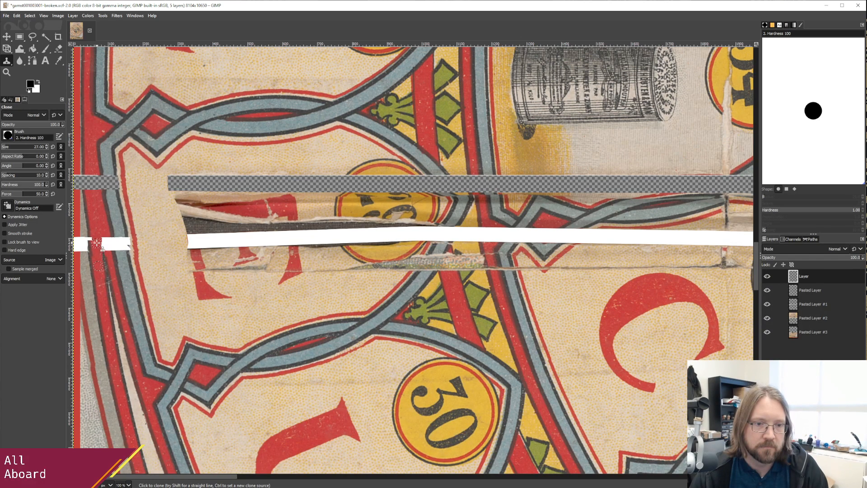
left_click_drag(96, 242, 93, 239)
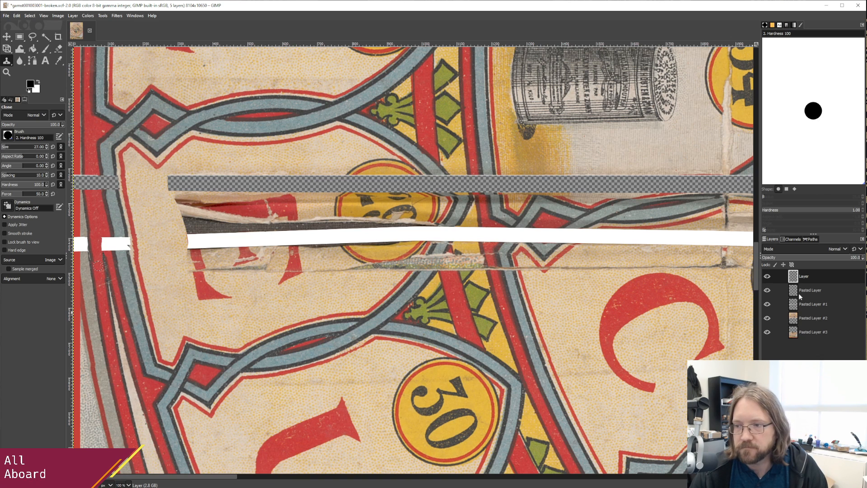
left_click(811, 332)
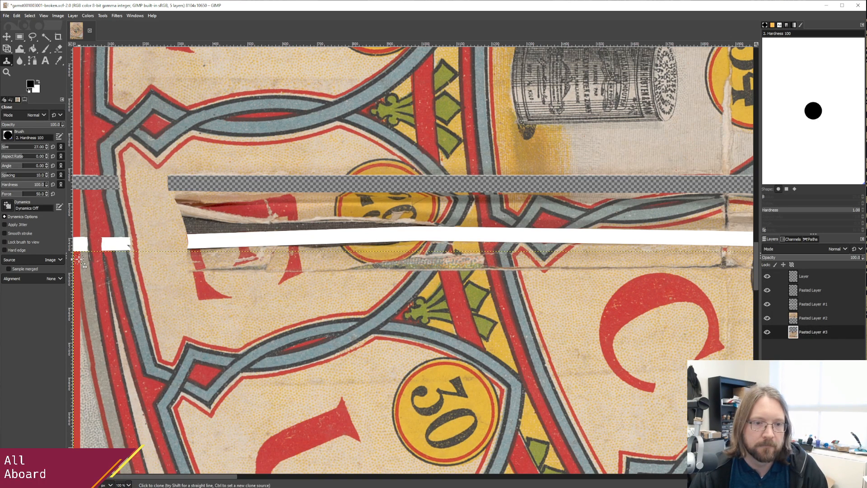
left_click(803, 277)
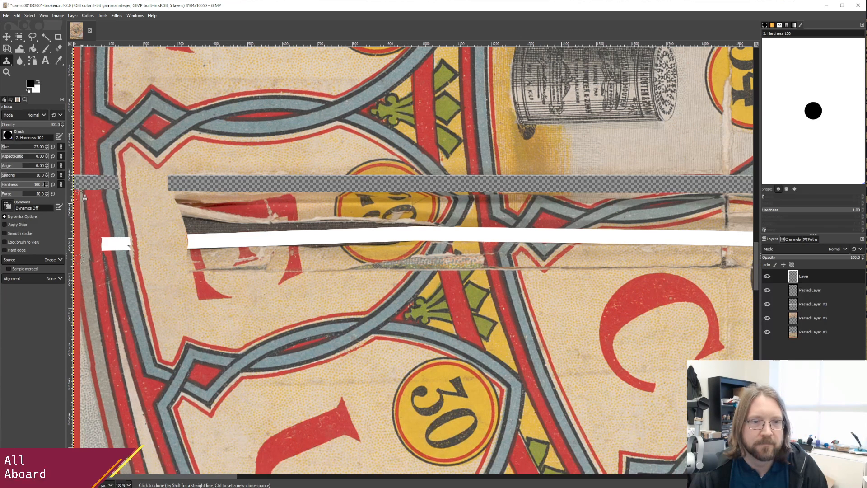
Clone the outer edge and wide red border from Pasted Layer #2 across the upper gap on the top layer.
left_click(806, 318)
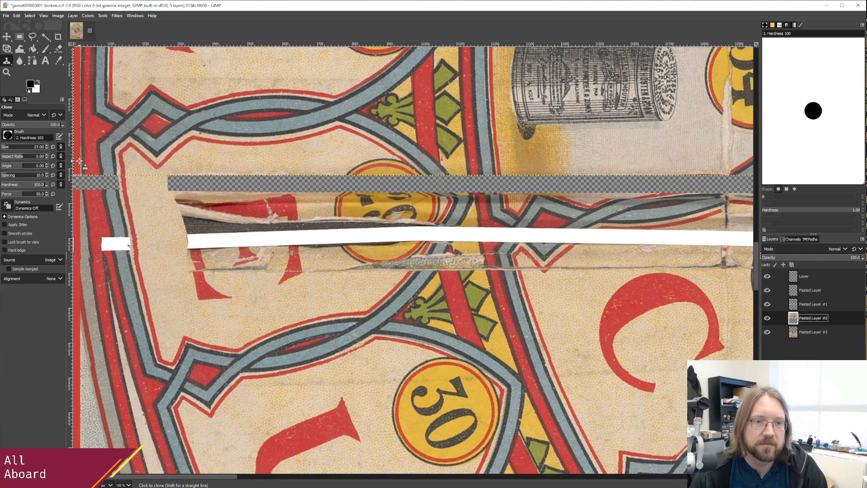
left_click(807, 276)
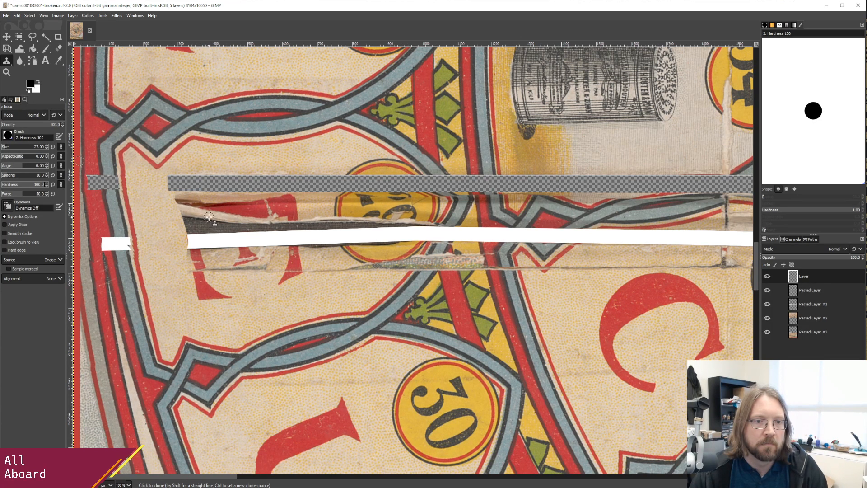
left_click(810, 317)
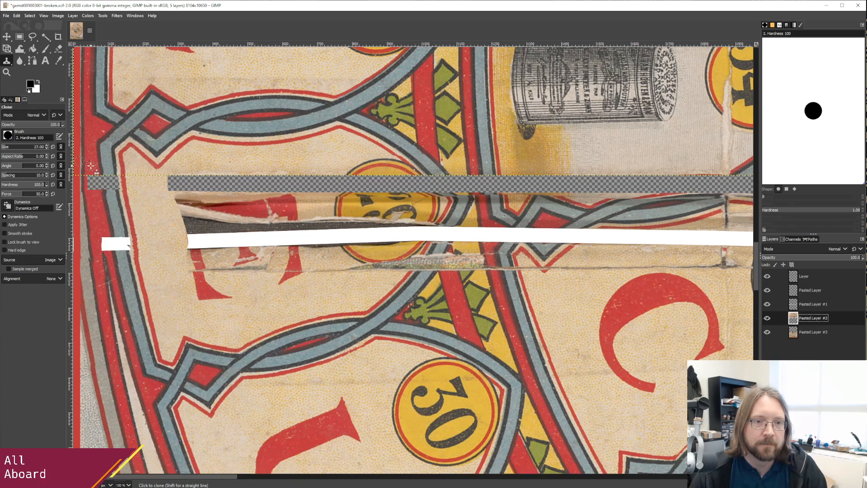
left_click(803, 279)
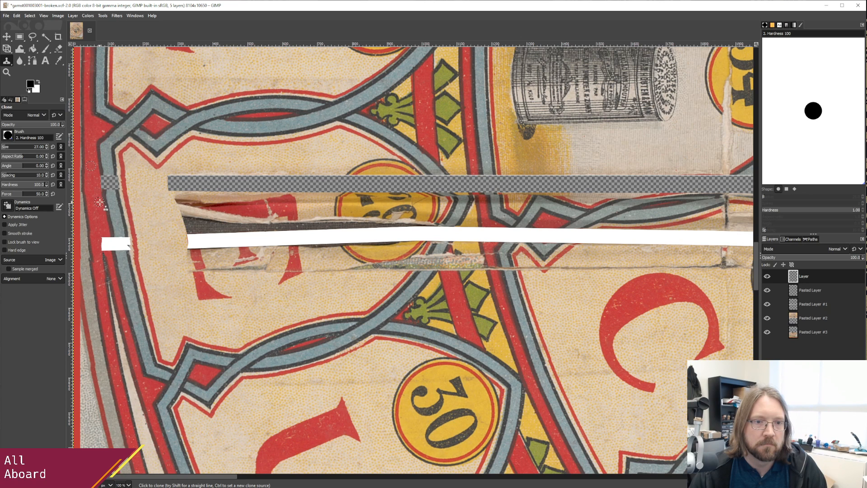
Clone the blue stripe and its dark outlines from Pasted Layer #2 across the upper gap on the top layer, resampling to refine the match.
left_click(809, 319)
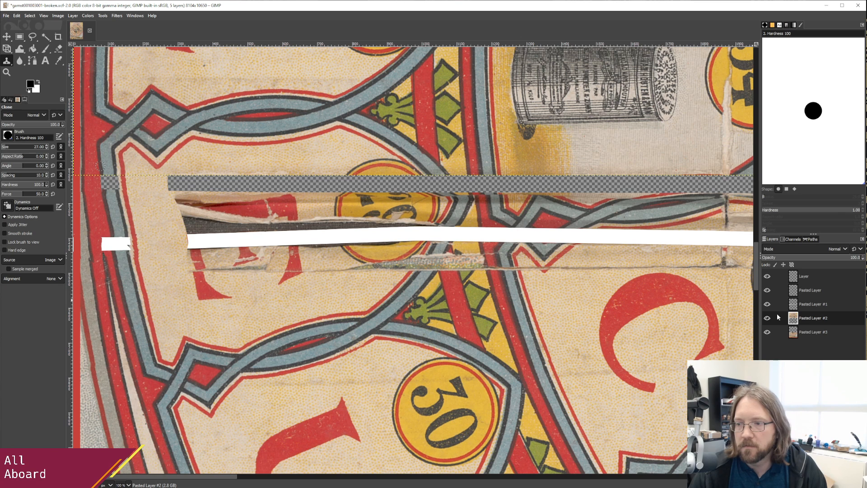
left_click(804, 276)
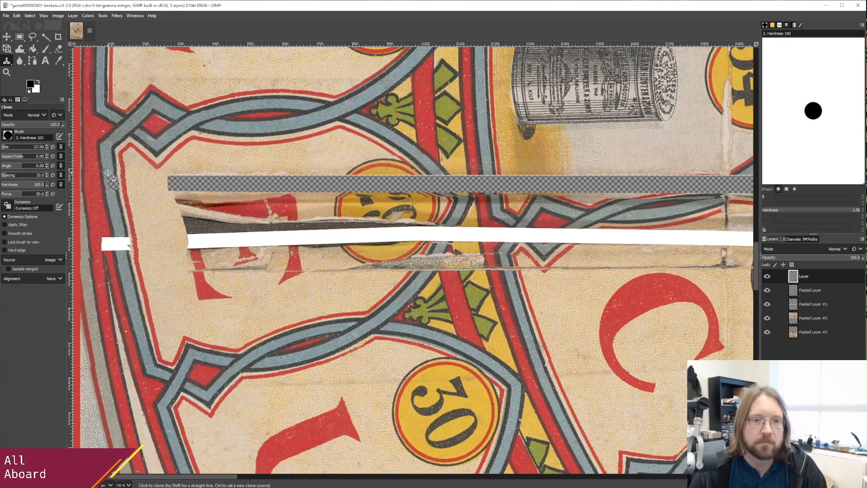
left_click(809, 319)
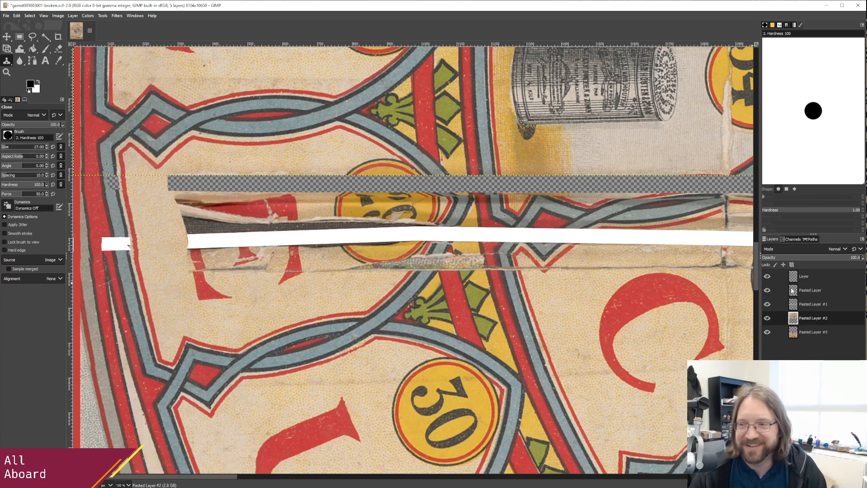
key("Home")
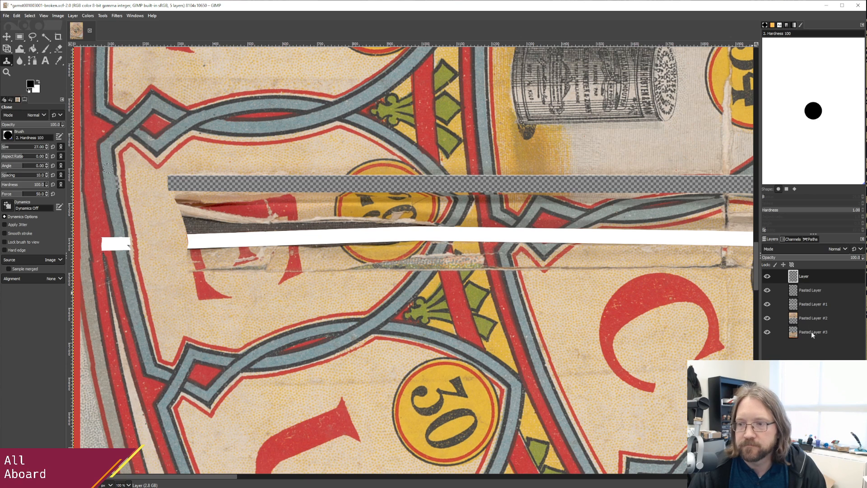
left_click(811, 318)
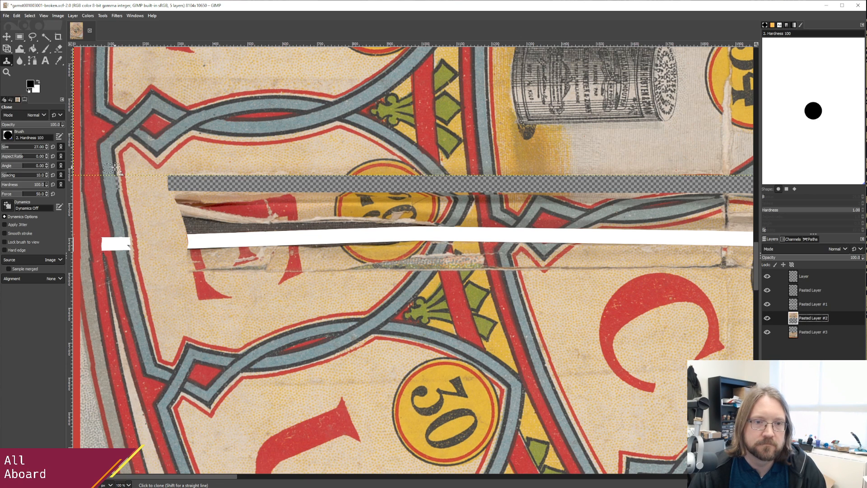
left_click(804, 280)
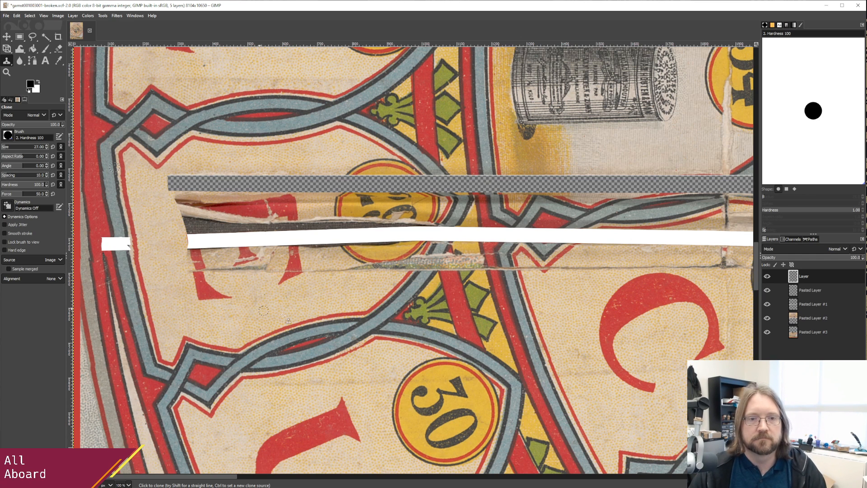
Clone the wide red border and the adjoining dark outline from Pasted Layer across the small white gap on the top layer.
left_click(811, 306)
left_click(804, 292)
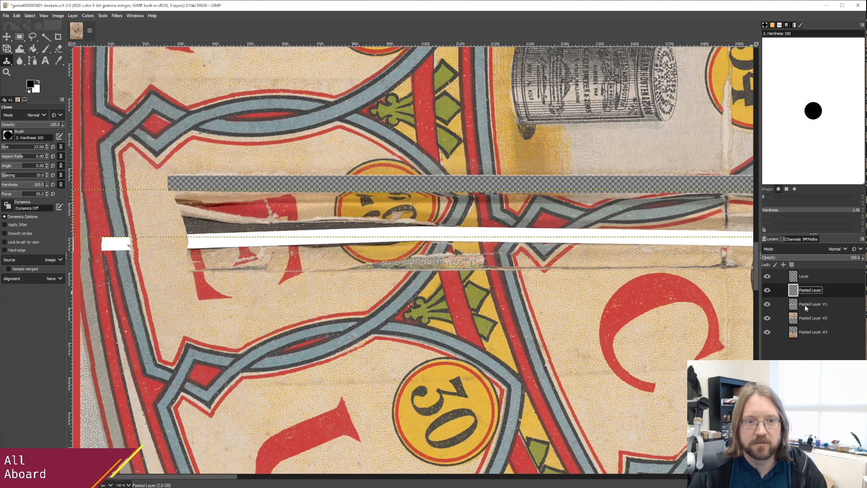
left_click(101, 231, "ctrl")
left_click(804, 276)
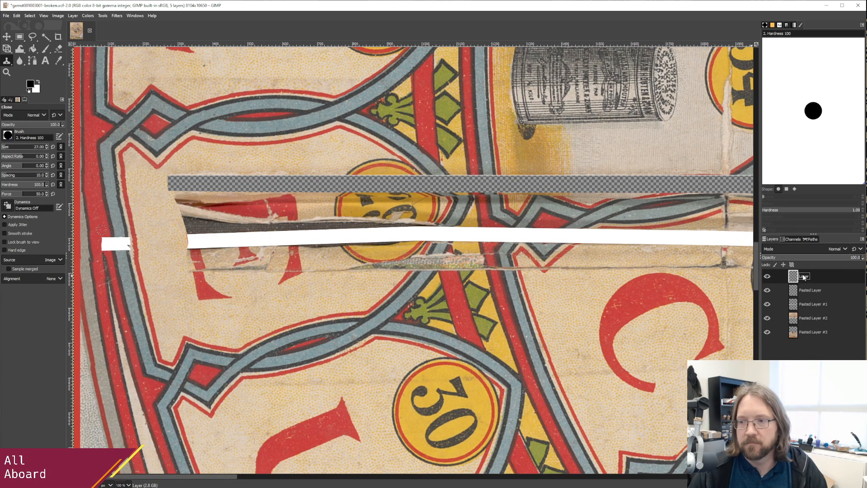
left_click_drag(104, 236, 105, 247)
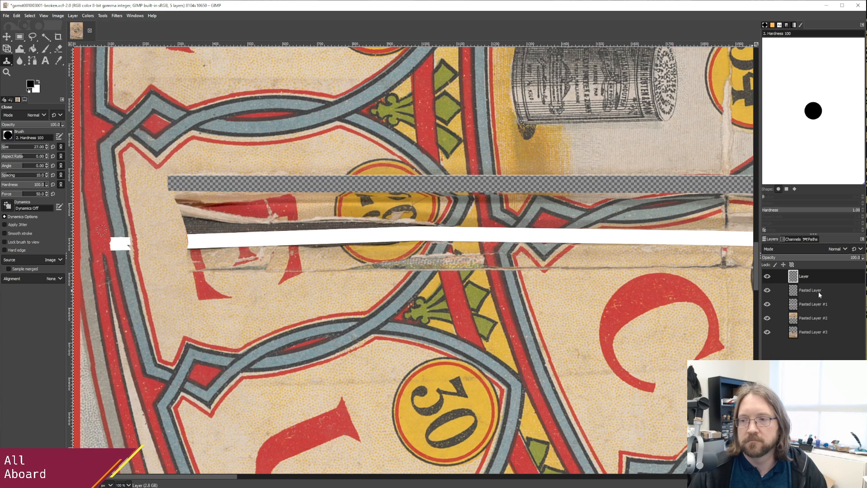
left_click(806, 294)
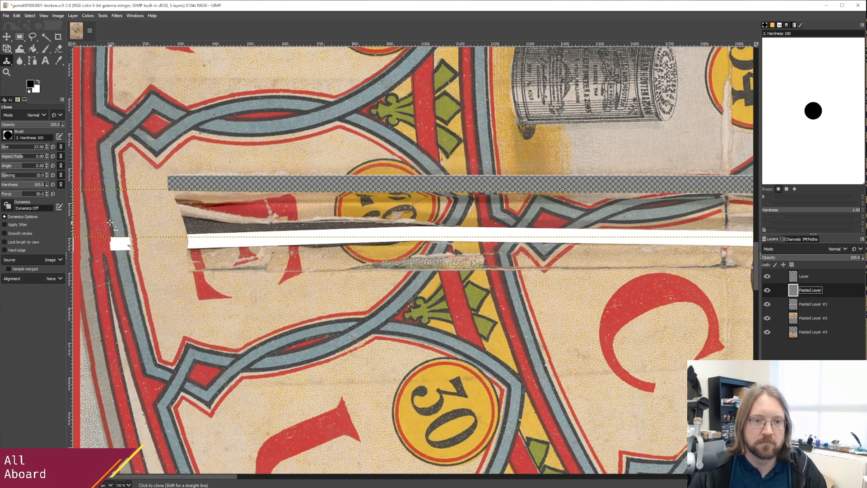
left_click(806, 276)
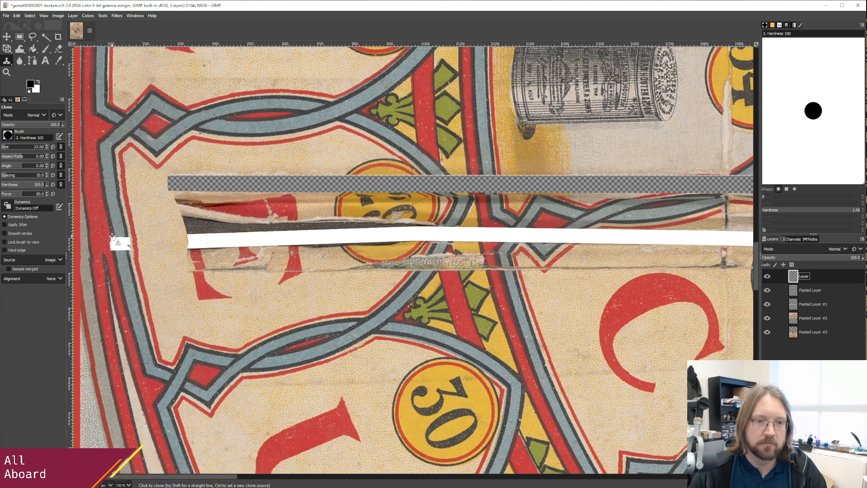
left_click_drag(112, 238, 113, 245)
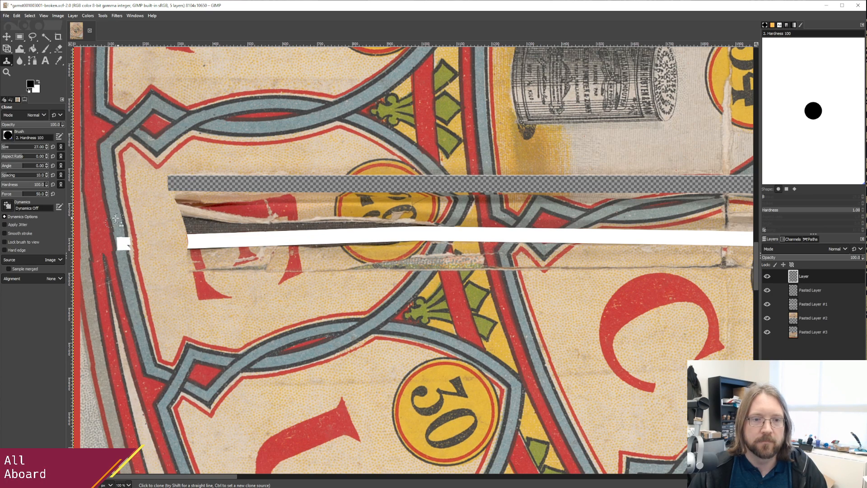
key("w")
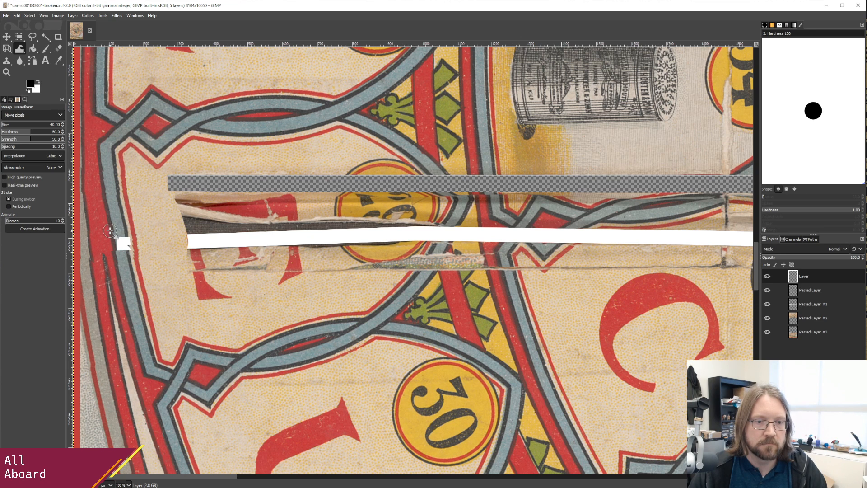
left_click_drag(114, 230, 108, 251)
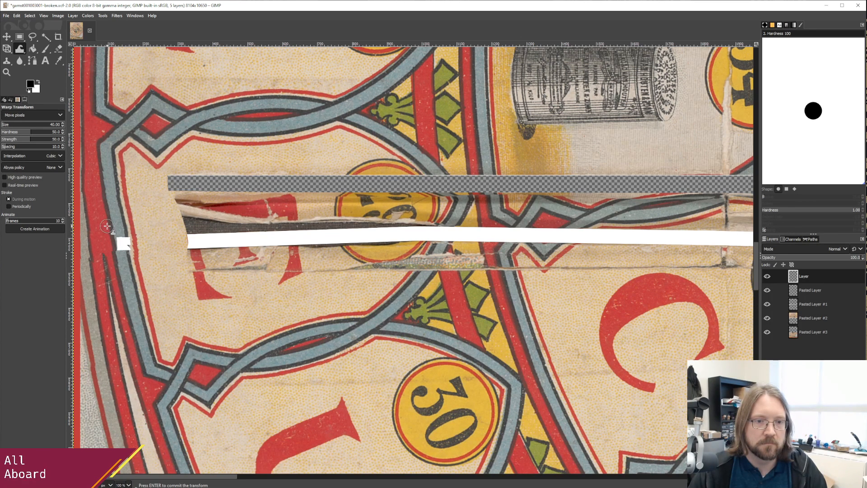
left_click(810, 290)
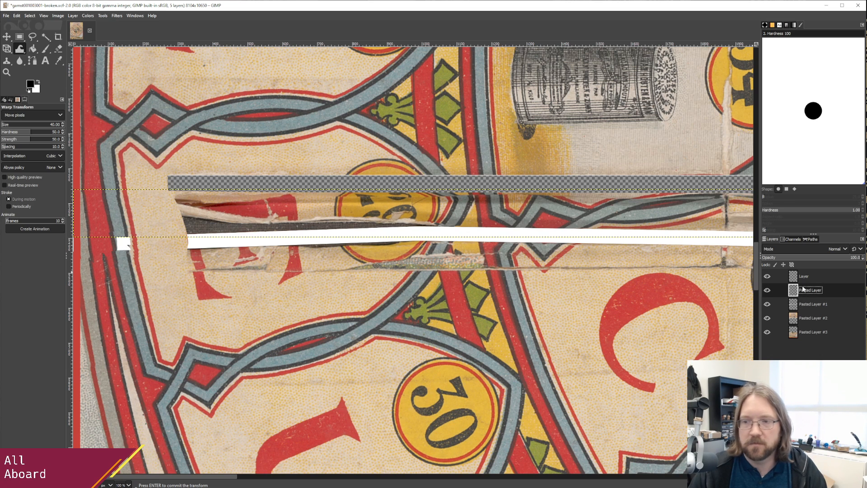
left_click(110, 230)
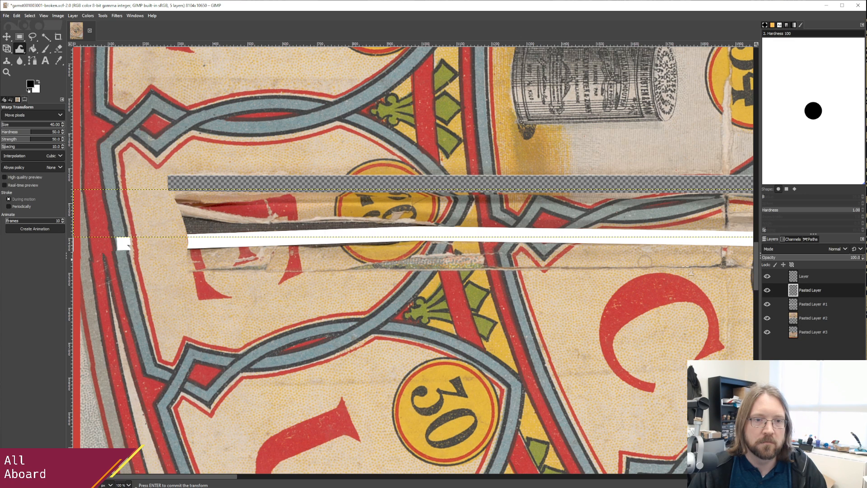
left_click(819, 329)
left_click(809, 318)
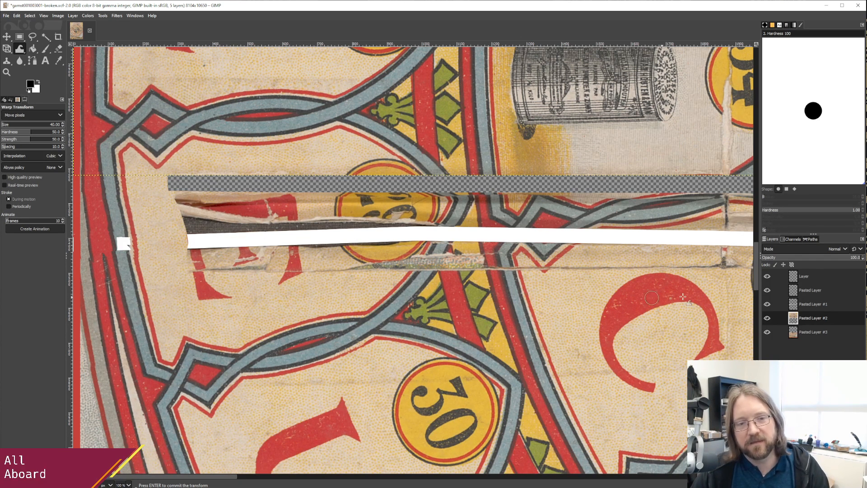
left_click(805, 306)
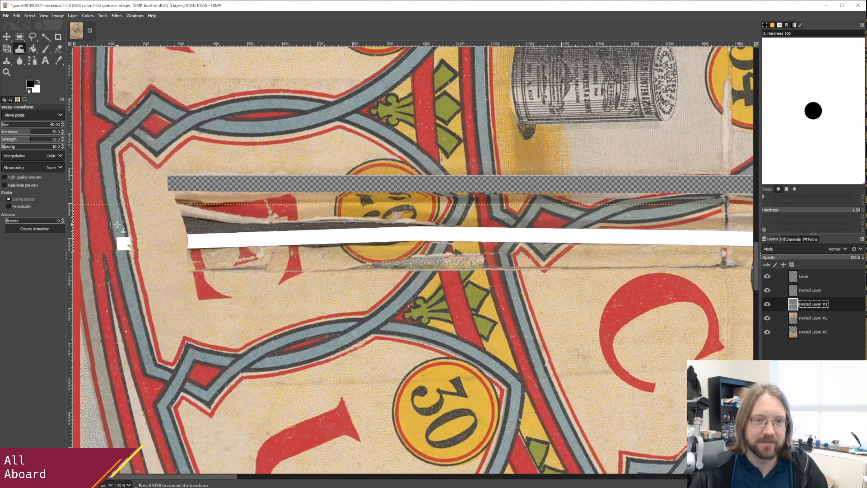
Clone the blue stripe, inner dark outline and thin red line from Pasted Layer over the small white gap's remainder, and warp the red line into alignment.
left_click(815, 292)
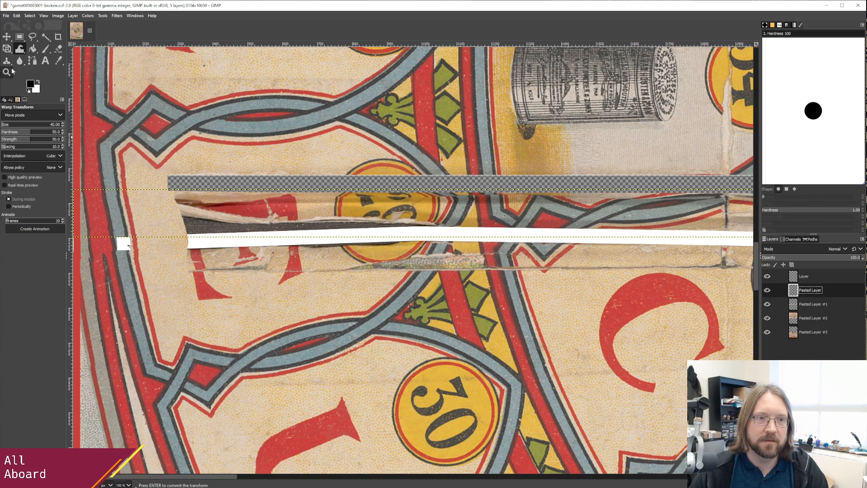
key("c")
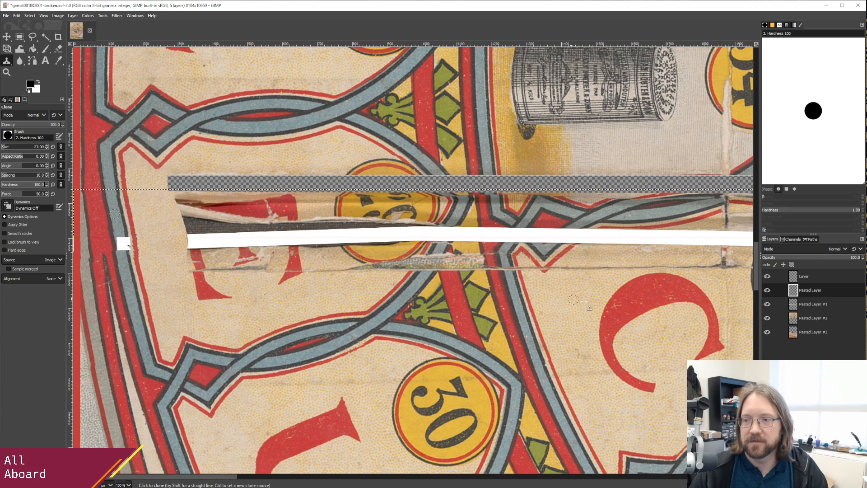
left_click(802, 277)
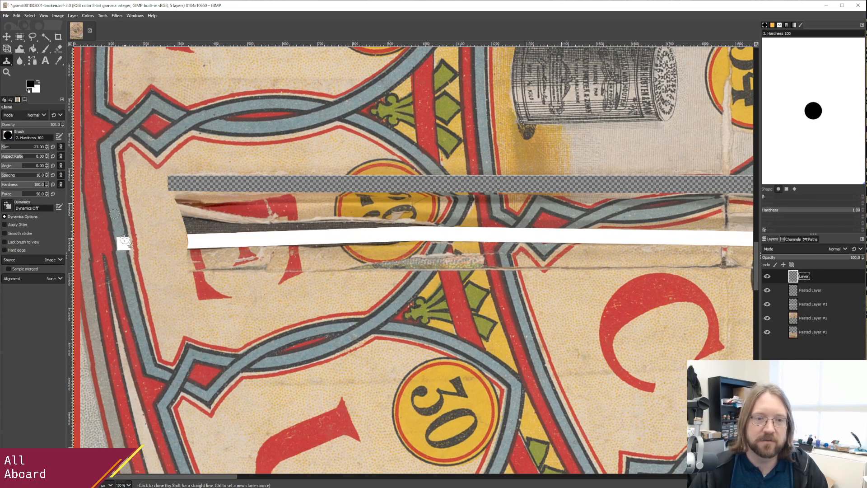
left_click_drag(118, 238, 120, 248)
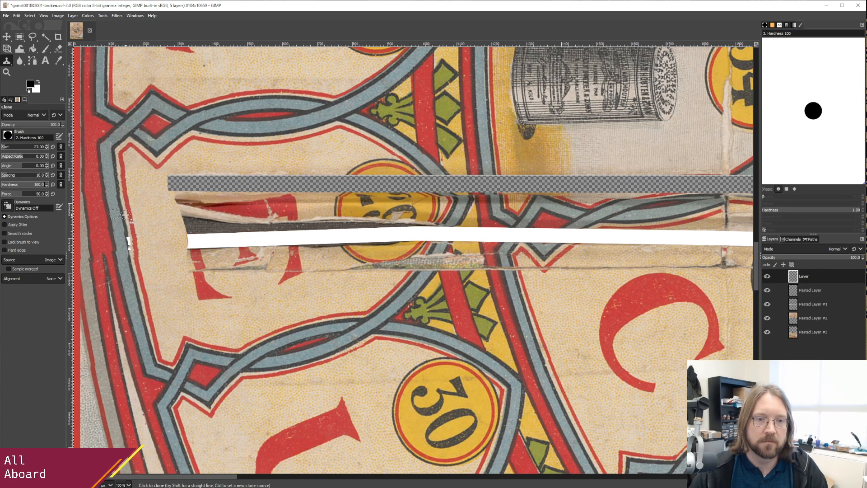
left_click(809, 290)
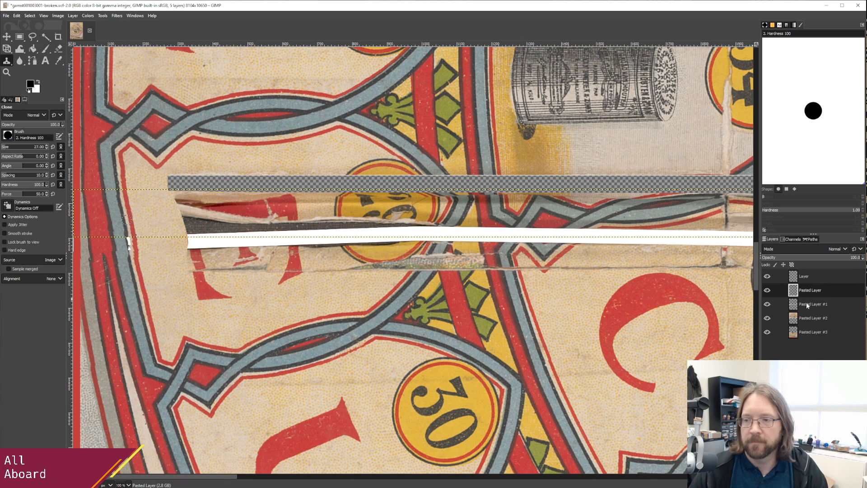
left_click(804, 276)
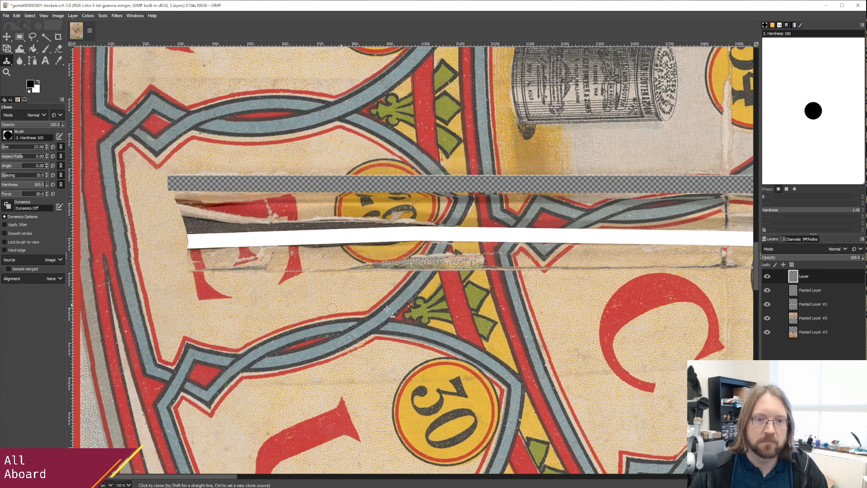
left_click(19, 48)
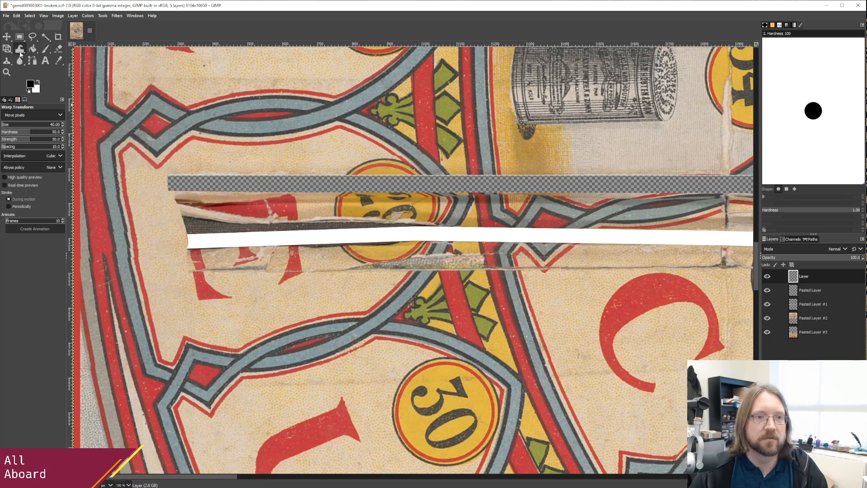
left_click(128, 249)
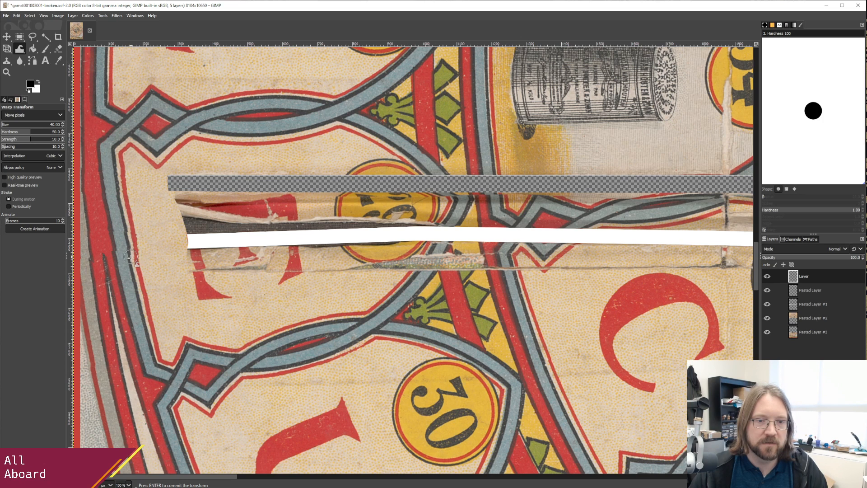
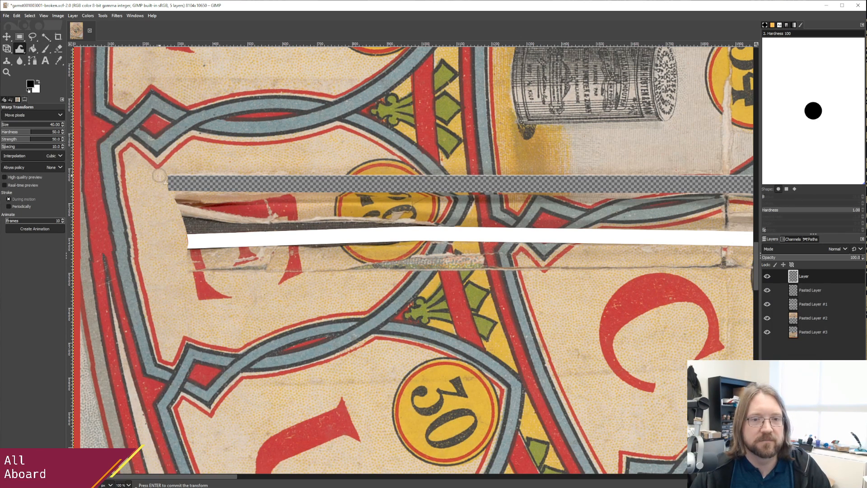
Clone cream paper sampled on the top layer along the left end and upper edge of the checkered gap, undoing the stray red stroke.
left_click(7, 61)
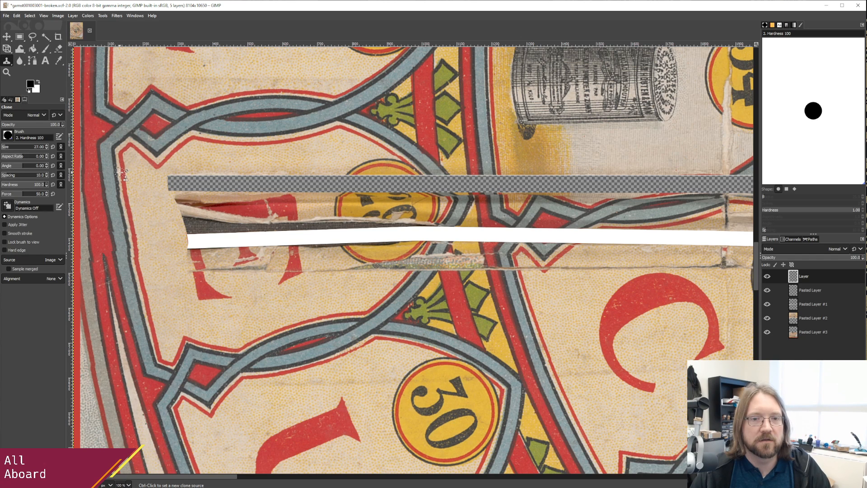
left_click(146, 182, "ctrl")
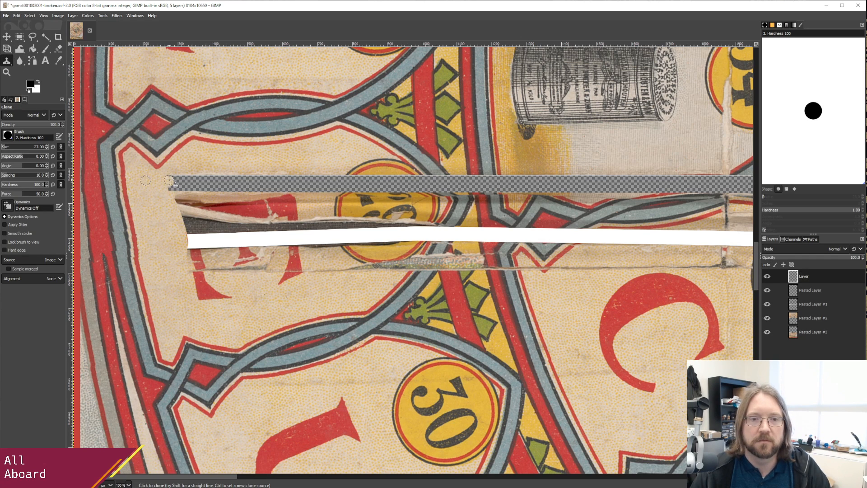
mouse_move(173, 183)
left_mouse_down()
mouse_move(334, 176)
mouse_move(289, 179)
left_mouse_up()
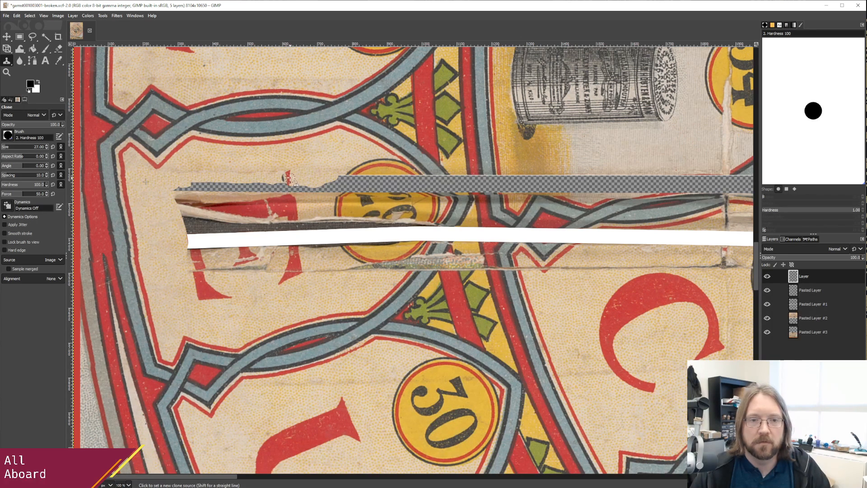
key("ctrl+z")
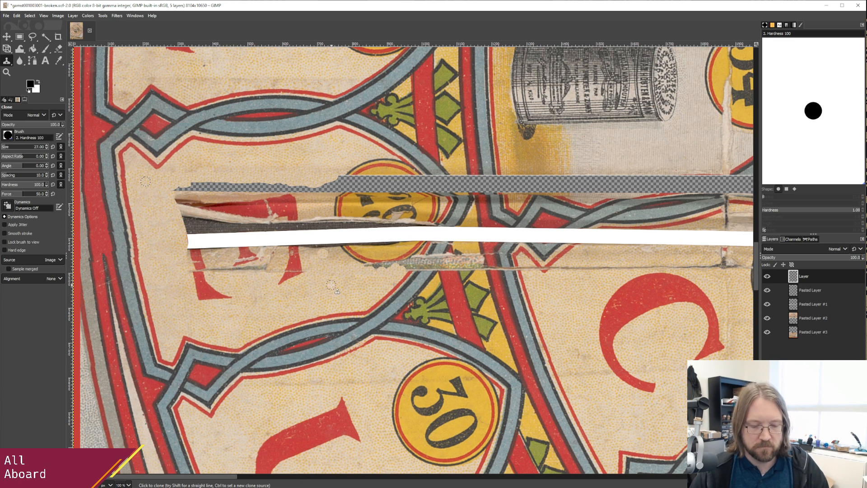
Clone clean cream paper from Pasted Layer #3 onto the top layer across the white gap and tears between the red letter and the yellow circle.
left_click(814, 333)
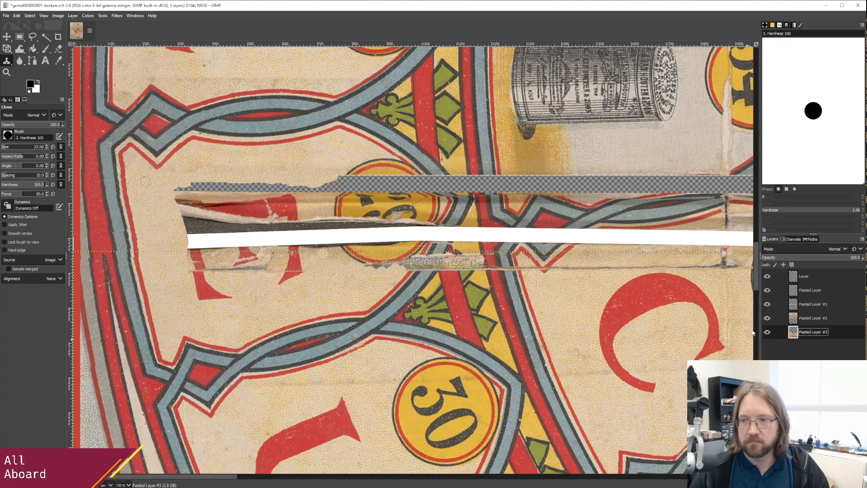
left_click(342, 289, "ctrl")
left_click(806, 278)
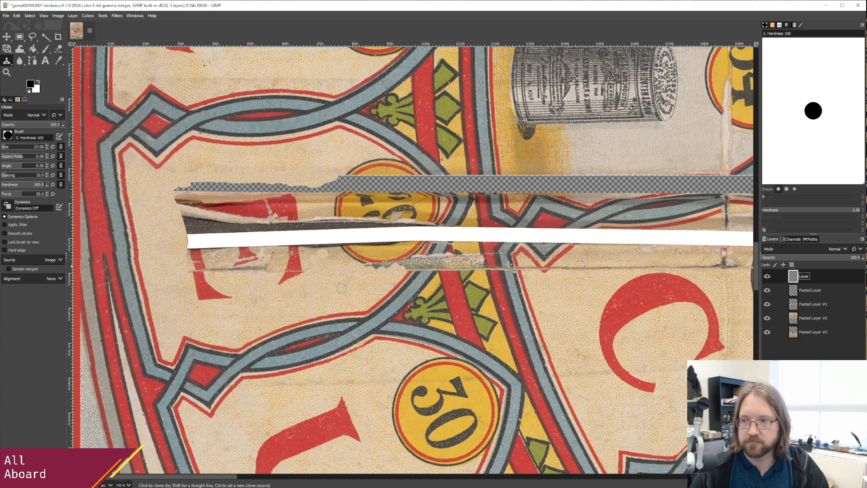
mouse_move(324, 254)
left_mouse_down()
mouse_move(316, 231)
mouse_move(317, 246)
left_mouse_up()
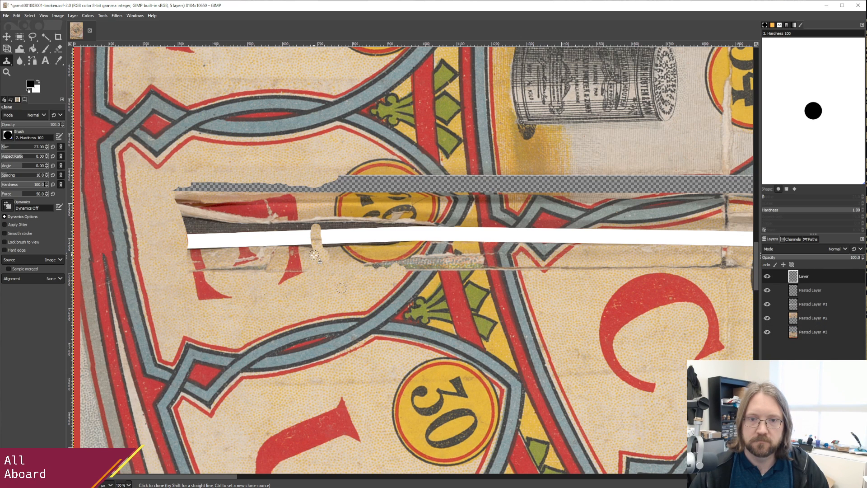
key("ctrl+z")
left_click(314, 251)
left_click(313, 240)
left_click(313, 228)
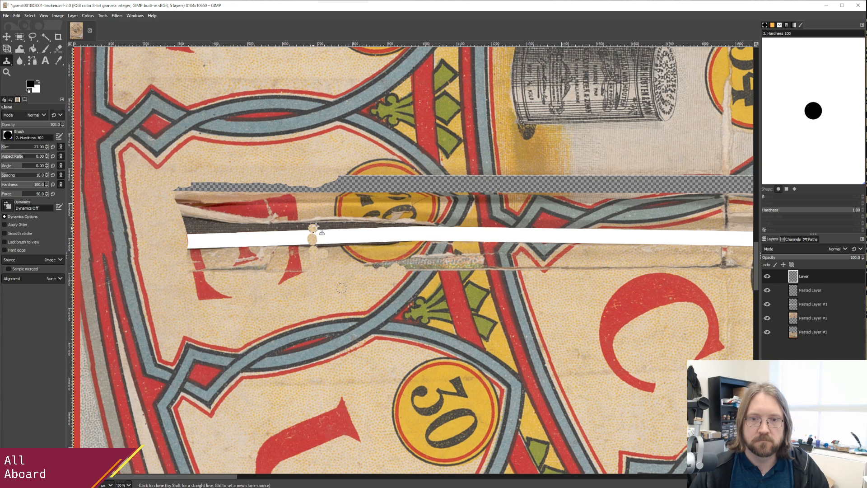
mouse_move(318, 227)
left_mouse_down()
mouse_move(320, 243)
mouse_move(311, 234)
mouse_move(309, 251)
mouse_move(306, 225)
mouse_move(325, 231)
left_mouse_up()
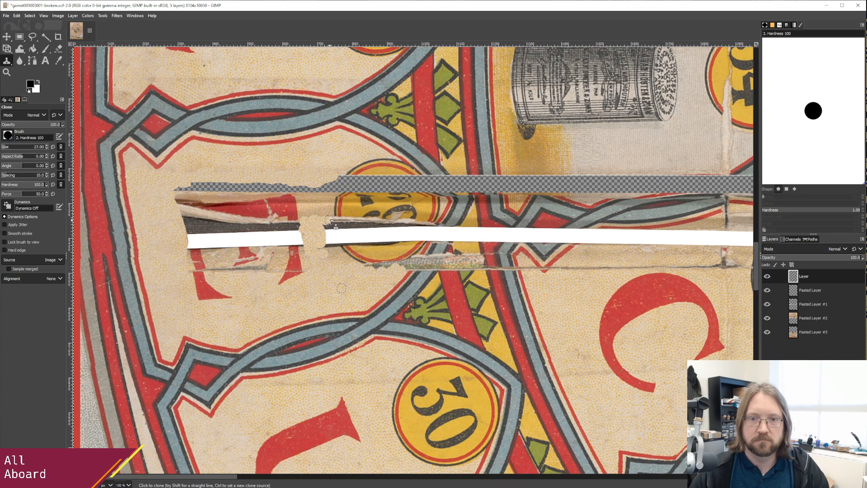
left_click_drag(335, 226, 332, 250)
left_click(322, 248)
left_click(328, 267)
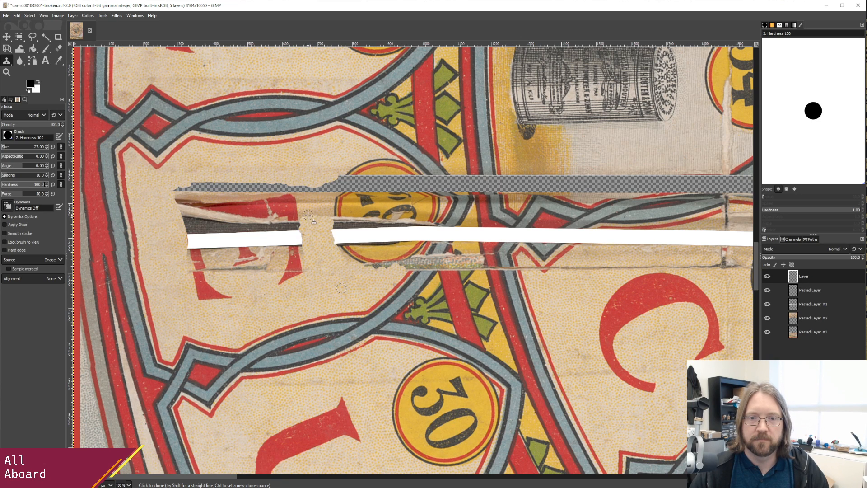
Extend the cream paper patch up through the checkered gap between the red letter and the yellow circle, and make Pasted Layer #3 active.
left_click(313, 195)
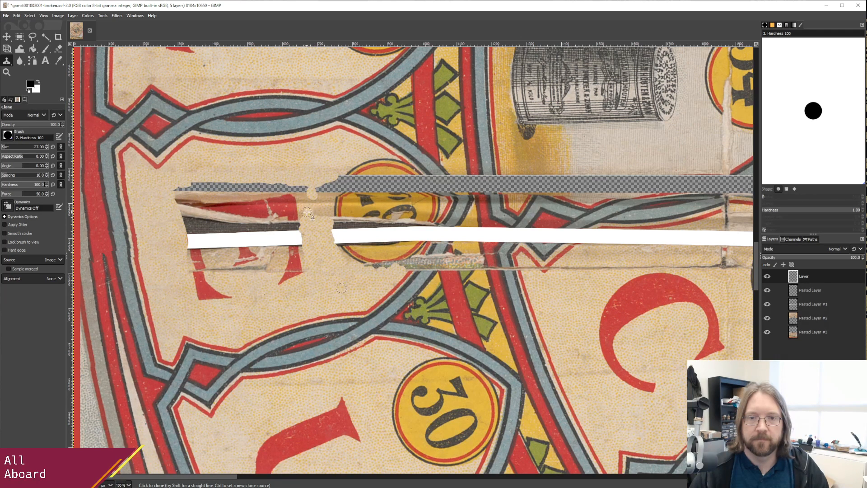
left_click_drag(304, 204, 304, 188)
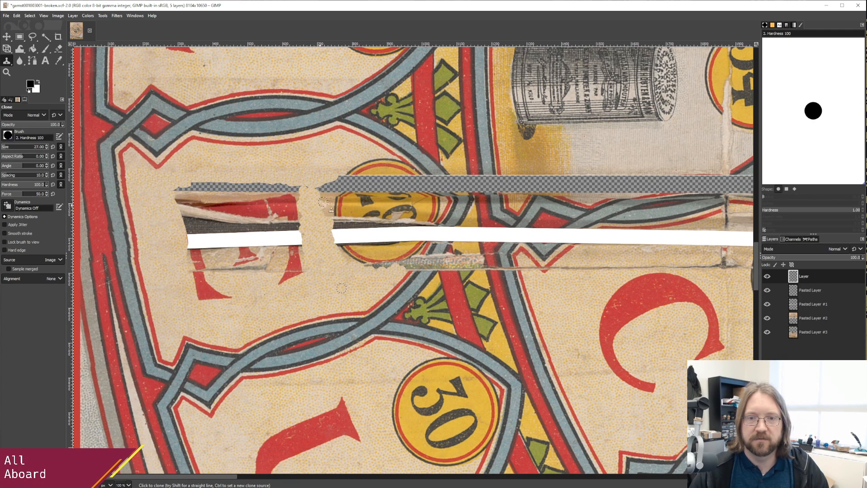
mouse_move(329, 198)
left_mouse_down()
mouse_move(324, 202)
mouse_move(324, 180)
mouse_move(300, 187)
left_mouse_up()
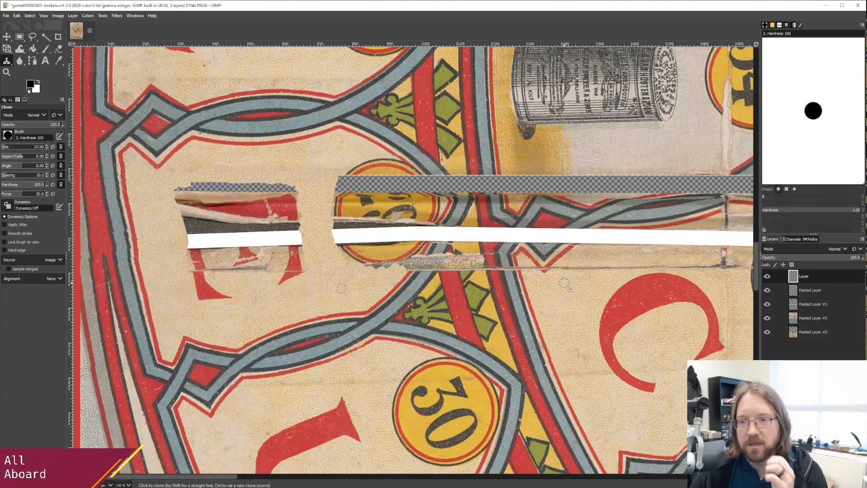
left_click(809, 332)
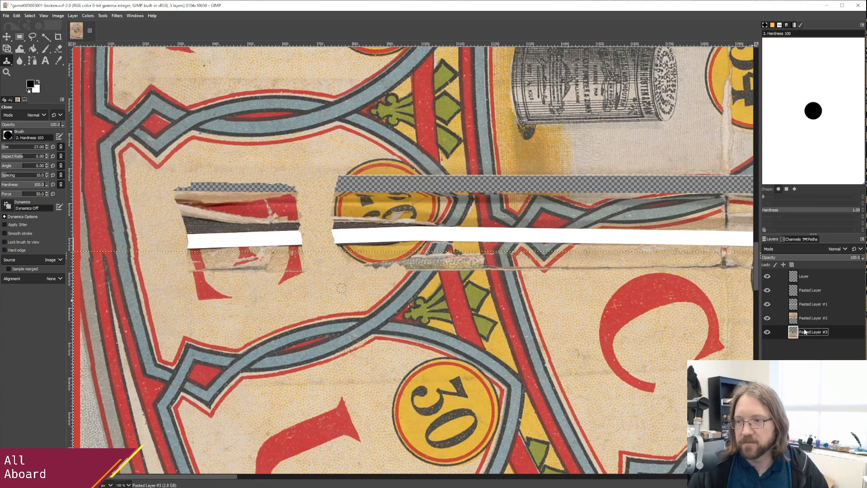
Clone clean cream paper on Pasted Layer #3 over the thin horizontal tear lines above the red letter C.
left_click(565, 304, "ctrl")
mouse_move(568, 266)
left_mouse_down()
mouse_move(606, 269)
mouse_move(565, 267)
mouse_move(624, 268)
left_mouse_up()
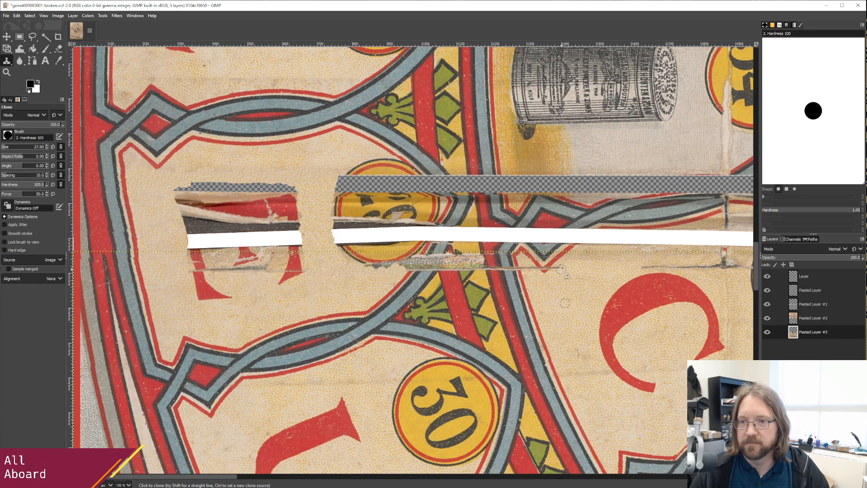
left_click_drag(563, 269, 560, 269)
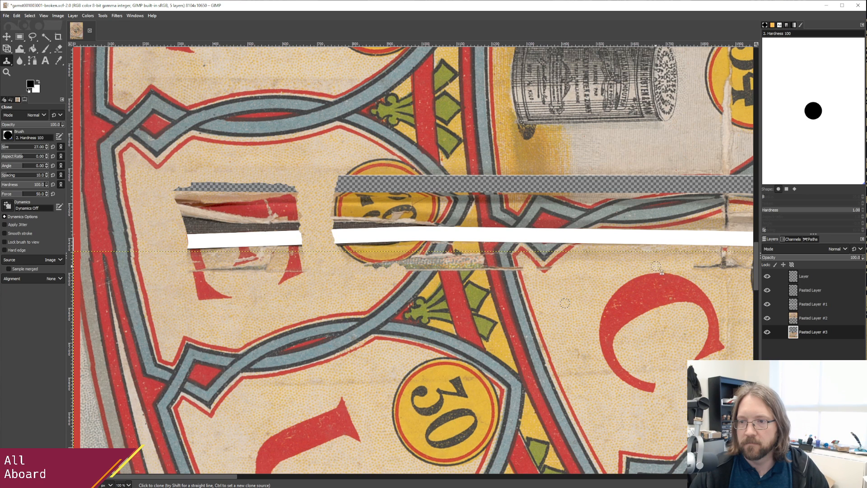
mouse_move(705, 265)
left_mouse_down()
mouse_move(725, 267)
mouse_move(713, 266)
mouse_move(724, 256)
mouse_move(741, 265)
left_mouse_up()
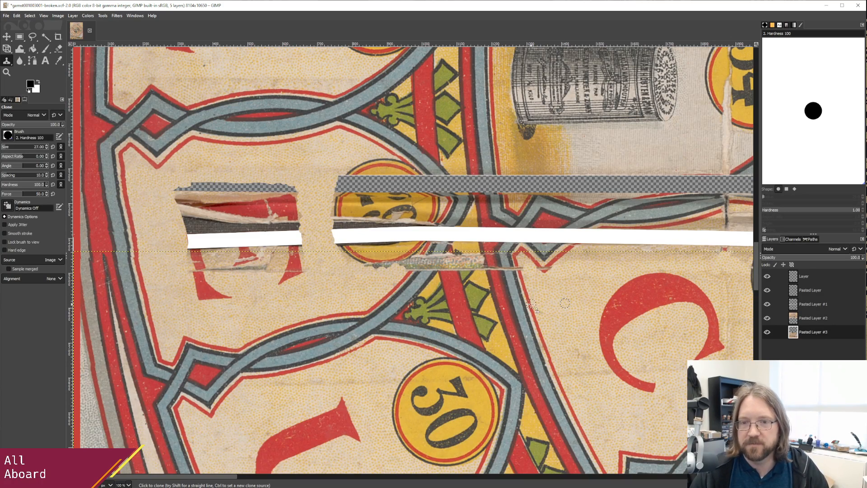
scroll(531, 304, "down", 2)
scroll(530, 305, "up", 3)
scroll(445, 361, "down", 1)
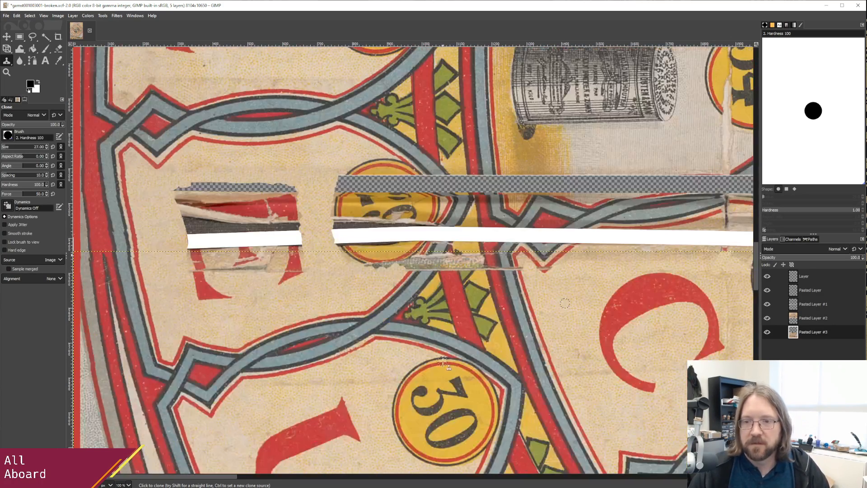
Clone the yellow shading below the tin from Pasted Layer #2 onto the top layer, down across the checkered gap.
left_click(810, 322)
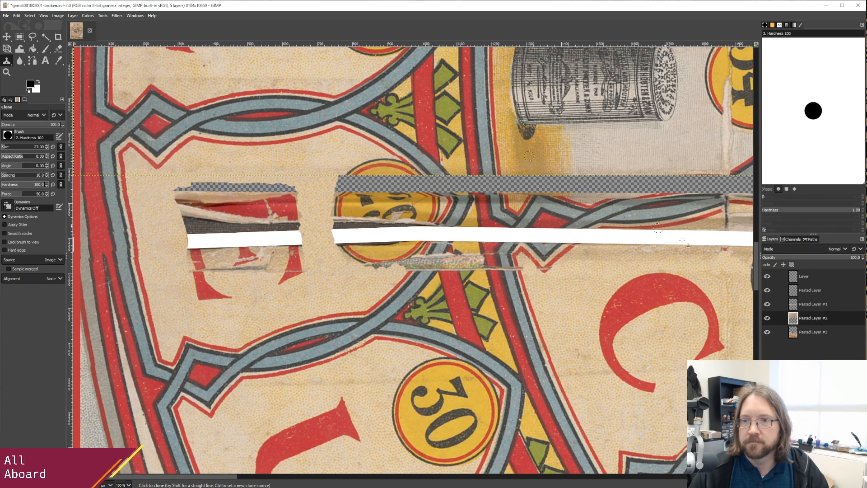
left_click(798, 276)
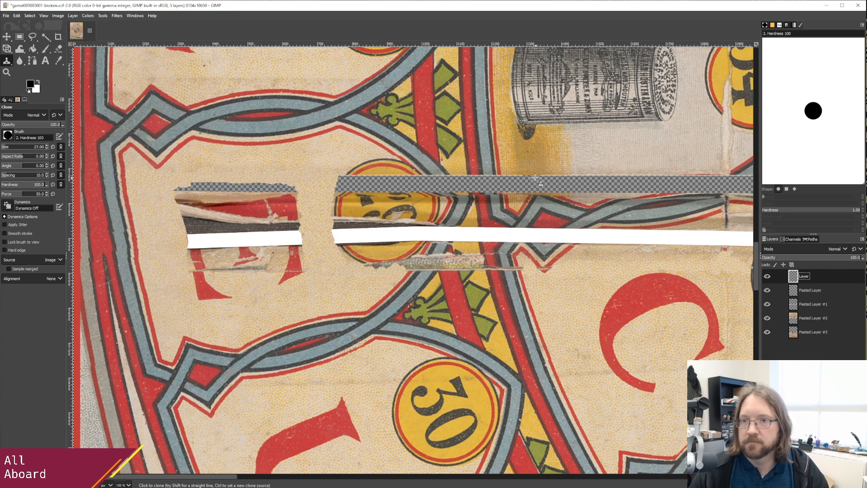
mouse_move(540, 178)
left_mouse_down()
mouse_move(568, 176)
mouse_move(512, 180)
left_mouse_up()
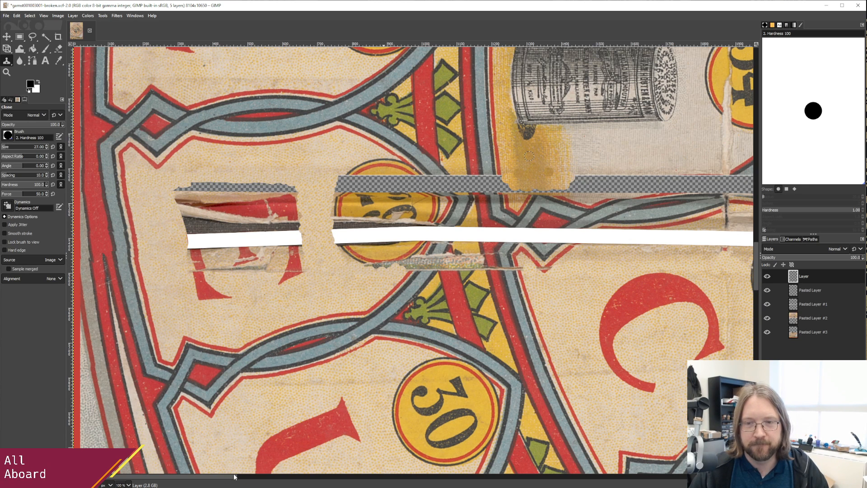
Clone the pale grey paper beside the yellow shading from Pasted Layer #2 onto the top layer, extending it down into the checkered gap.
left_click_drag(234, 476, 294, 476)
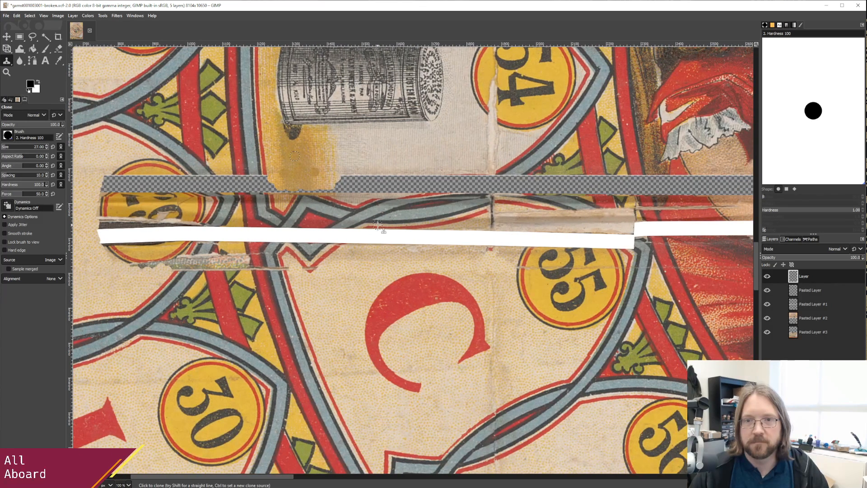
left_click(806, 318)
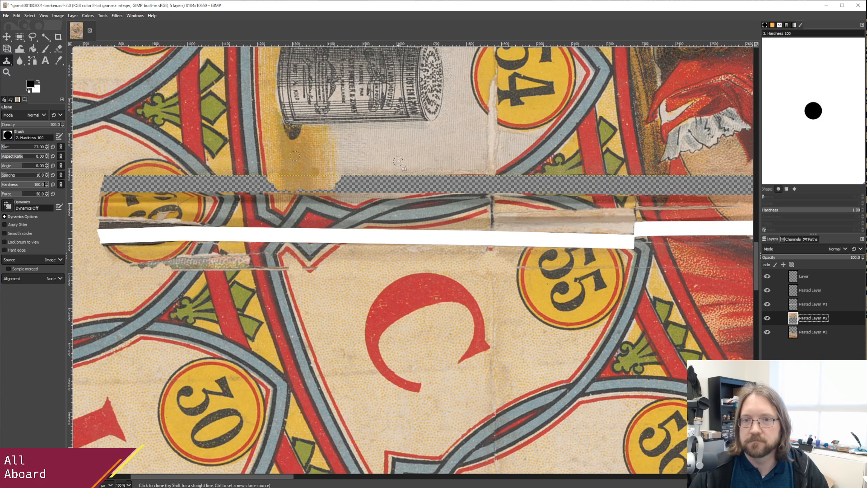
left_click(782, 277)
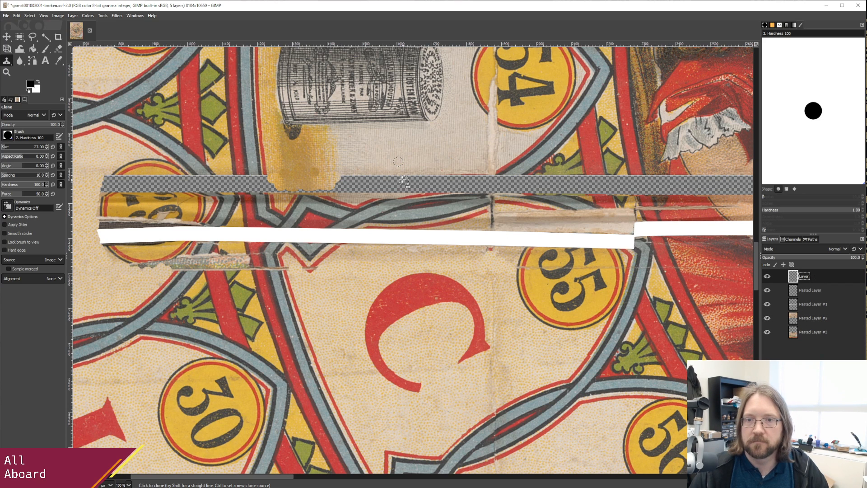
left_click_drag(398, 175, 362, 176)
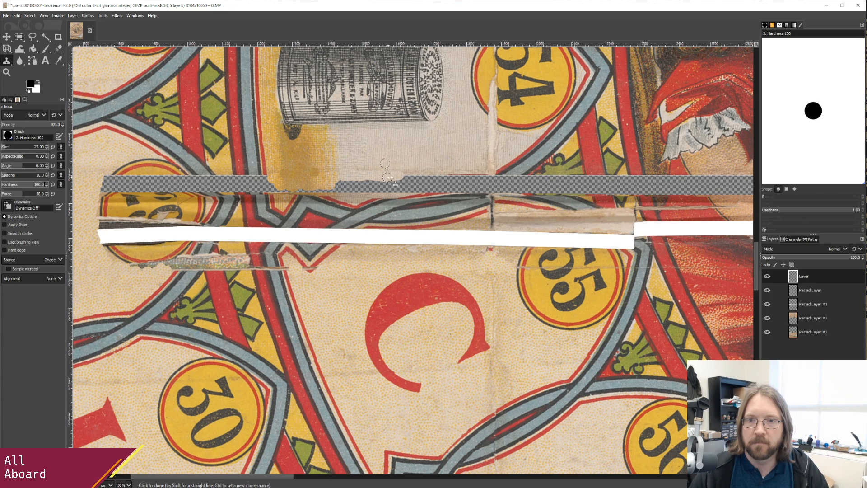
left_click_drag(387, 177, 437, 173)
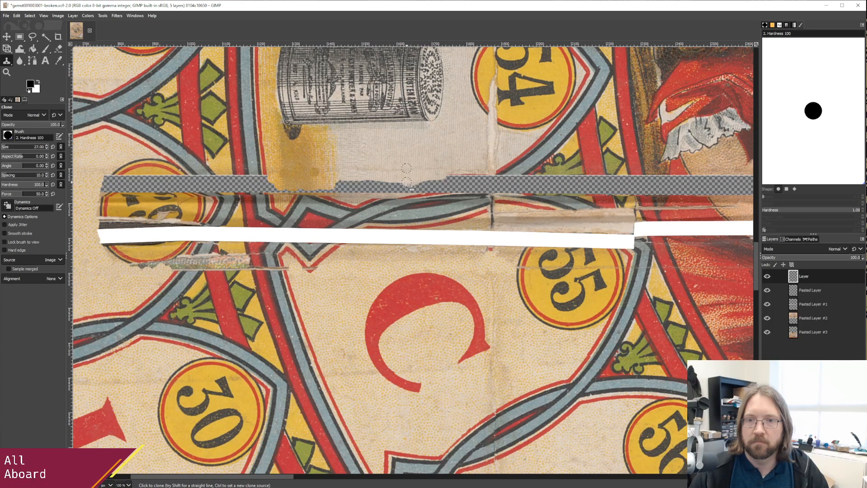
left_click_drag(404, 177, 462, 171)
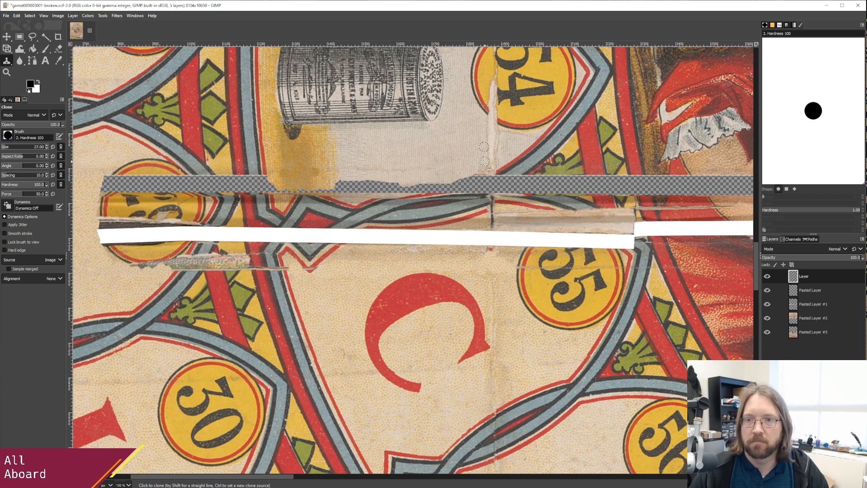
left_click_drag(465, 182, 339, 183)
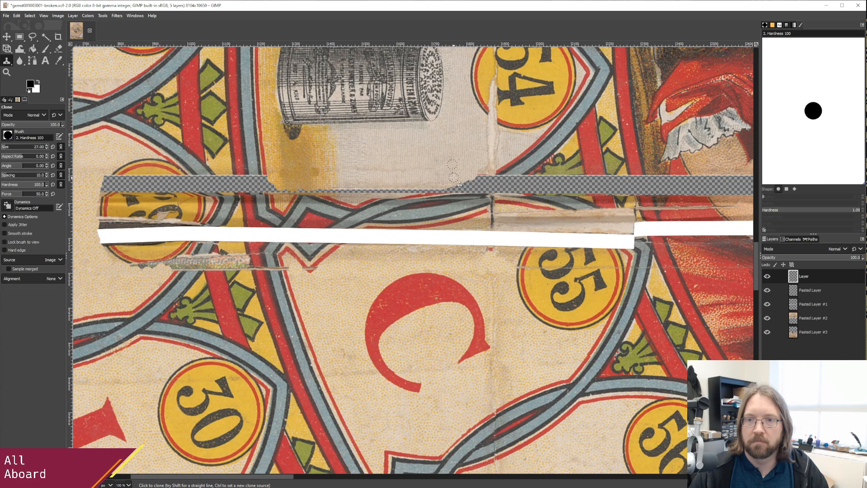
left_click_drag(453, 177, 459, 176)
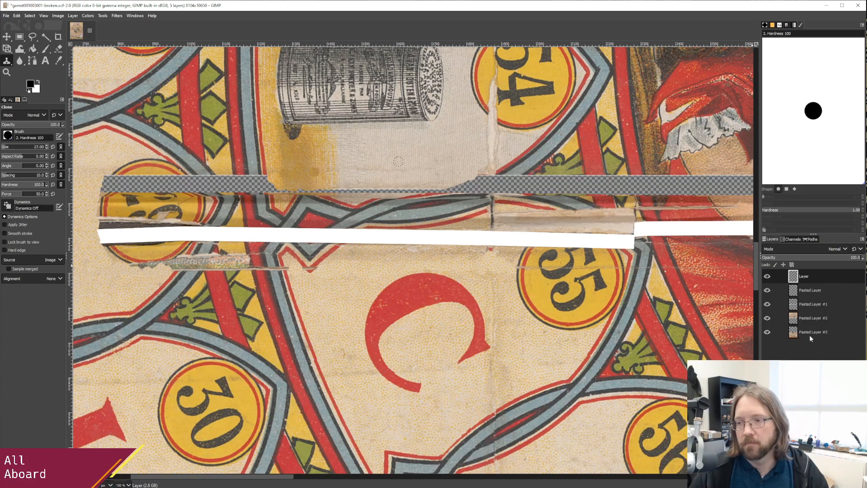
Clone pale paper from Pasted Layer #2 onto the top layer over the vertical crease below the yellow 54 circle.
left_click(811, 318)
left_click(450, 143, "ctrl")
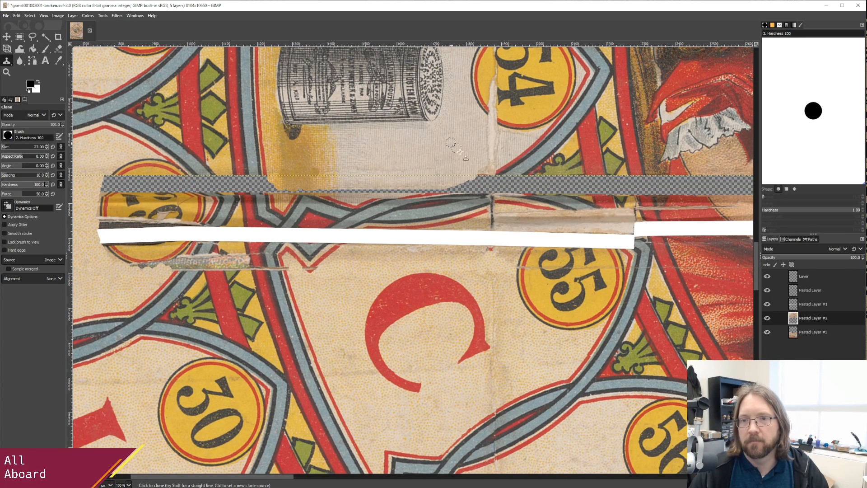
left_click(804, 277)
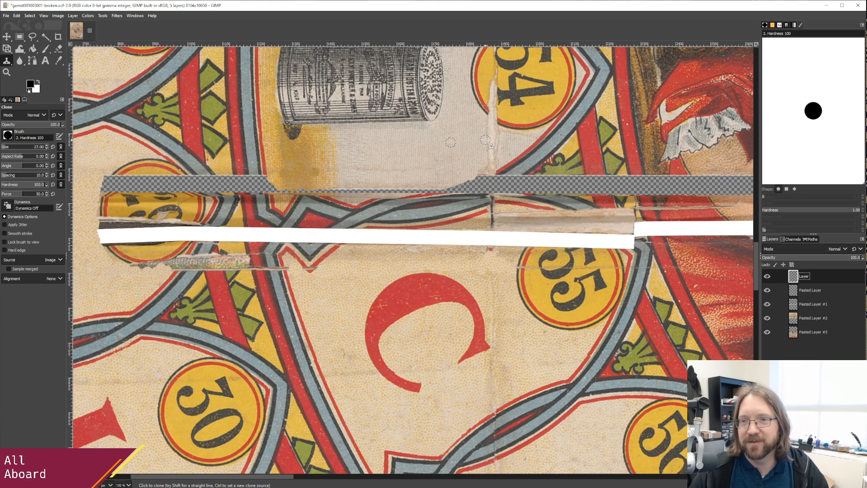
mouse_move(486, 140)
left_mouse_down()
mouse_move(506, 146)
mouse_move(486, 126)
mouse_move(493, 145)
mouse_move(483, 154)
mouse_move(497, 154)
mouse_move(484, 166)
mouse_move(499, 161)
mouse_move(471, 170)
left_mouse_up()
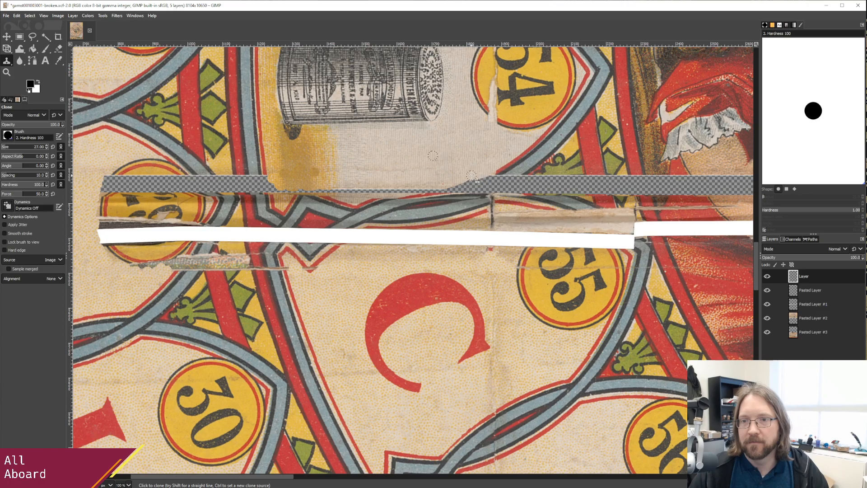
Clone pale paper from Pasted Layer #2 onto the top layer over the crease above the 54 circle, and touch up the circle's lower edge.
scroll(461, 174, "up", 6)
scroll(450, 174, "down", 4)
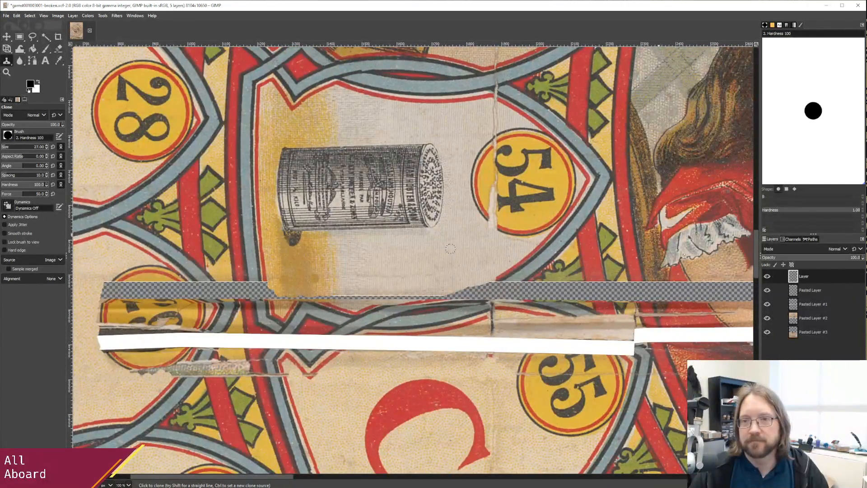
left_click(807, 319)
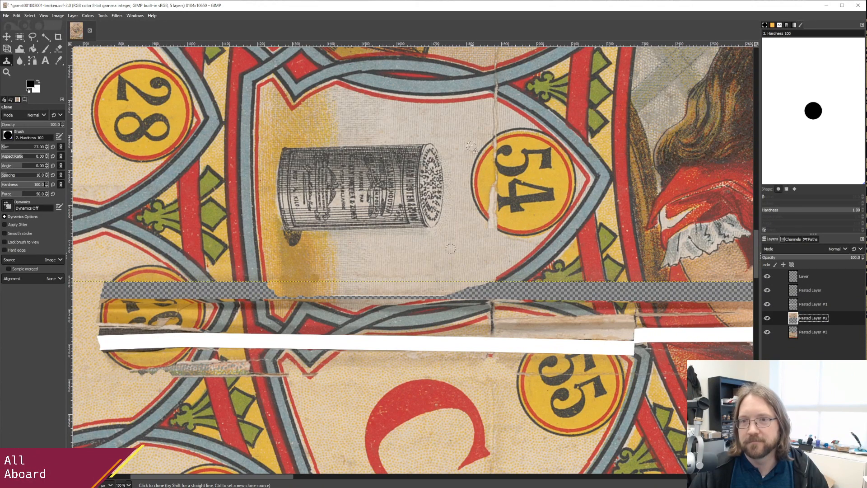
left_click(812, 278)
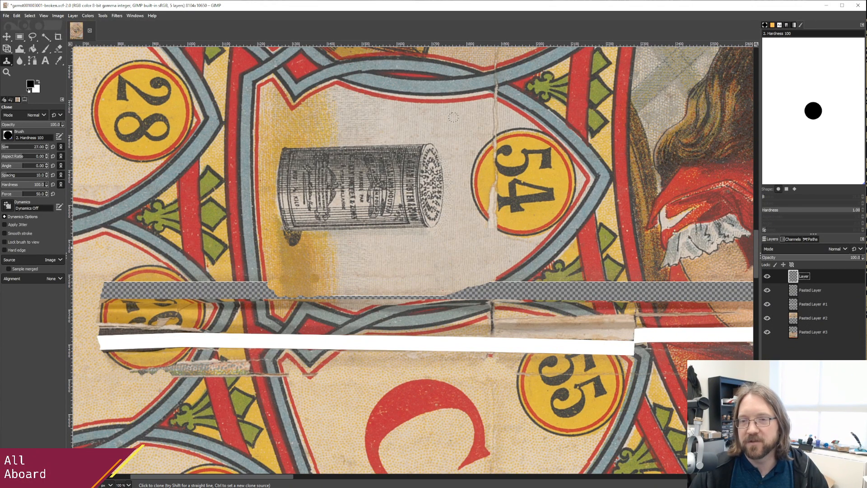
mouse_move(485, 115)
left_mouse_down()
mouse_move(494, 126)
mouse_move(497, 108)
mouse_move(492, 127)
left_mouse_up()
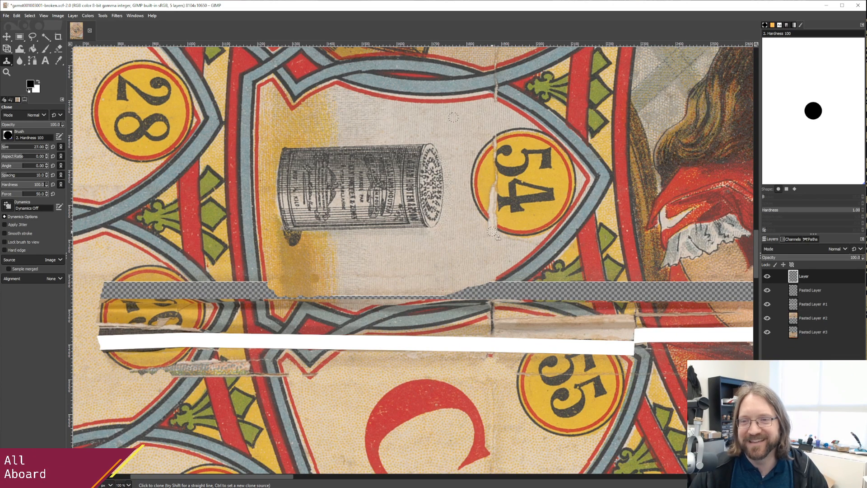
left_click_drag(487, 228, 478, 224)
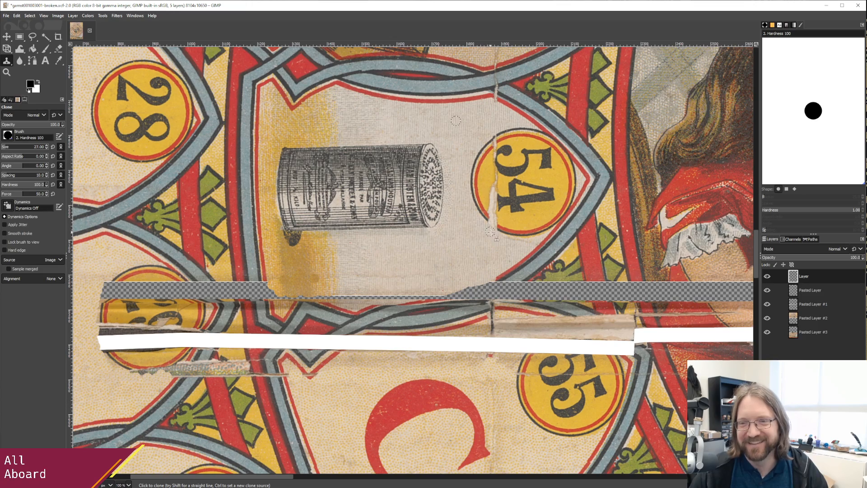
scroll(461, 244, "down", 10)
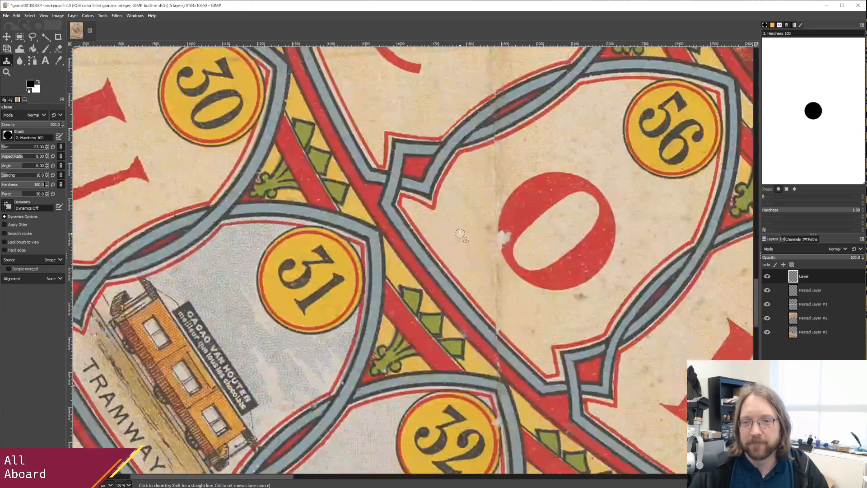
scroll(466, 236, "up", 3)
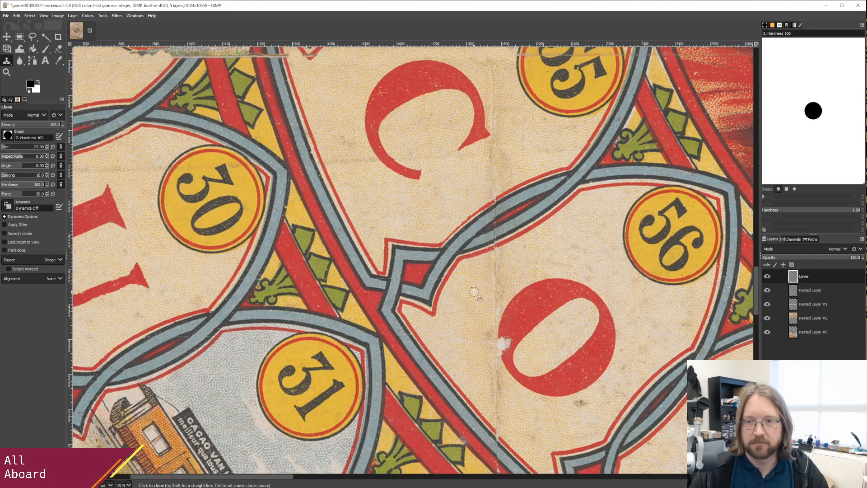
scroll(474, 292, "up", 6)
scroll(470, 307, "up", 3)
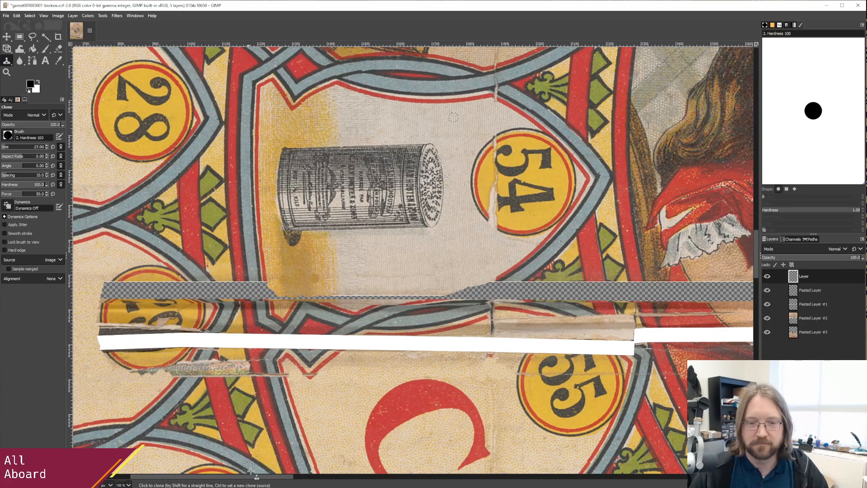
Clone skin from the girl's forearm on Pasted Layer #2 onto the top layer, carrying the elbow down across the checkered gap.
left_click_drag(260, 480, 263, 480)
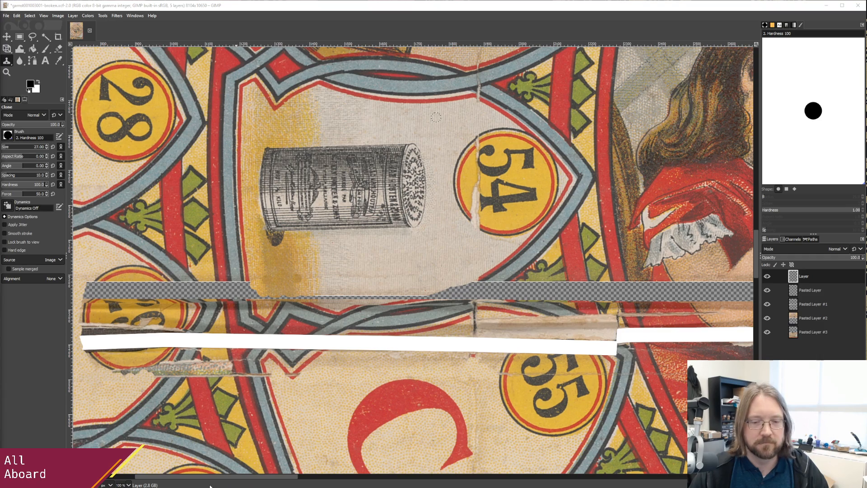
left_click_drag(220, 480, 314, 480)
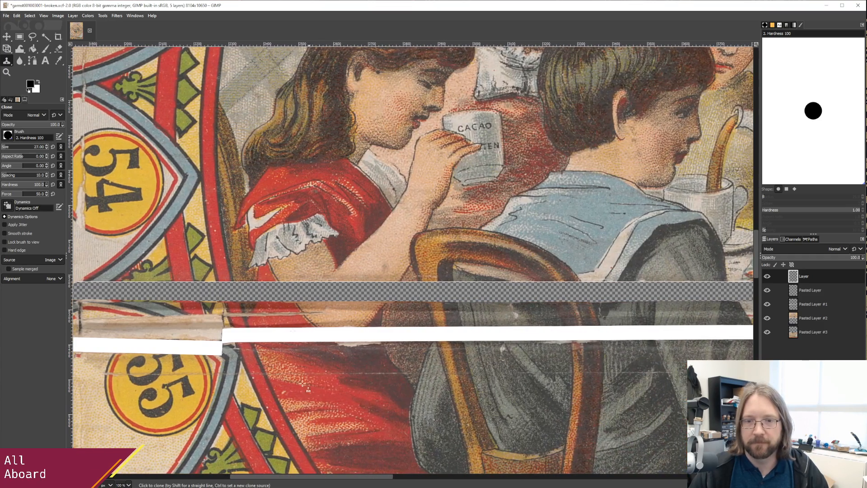
left_click(802, 320)
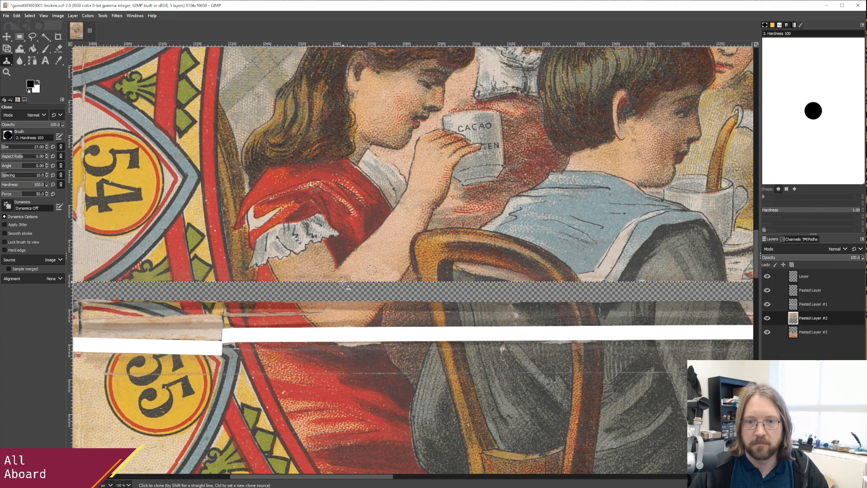
left_click(811, 276)
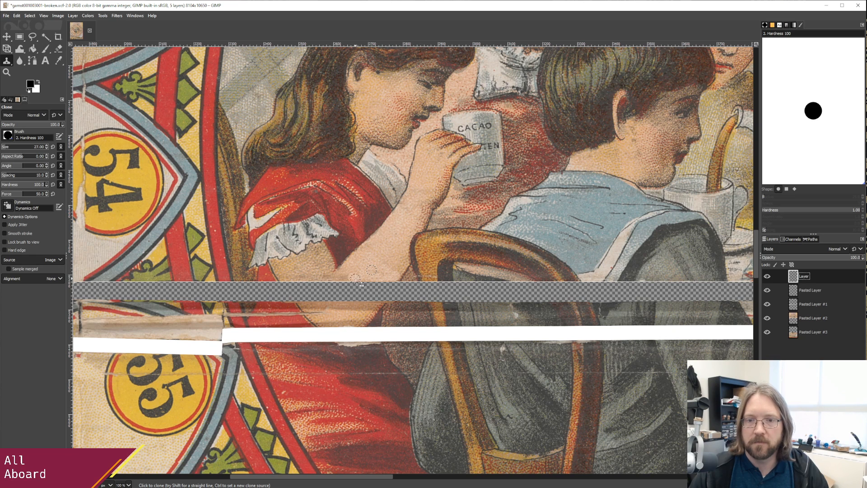
mouse_move(351, 285)
left_mouse_down()
mouse_move(379, 284)
mouse_move(358, 302)
mouse_move(385, 283)
mouse_move(385, 294)
mouse_move(361, 304)
mouse_move(352, 291)
mouse_move(333, 293)
mouse_move(347, 296)
left_mouse_up()
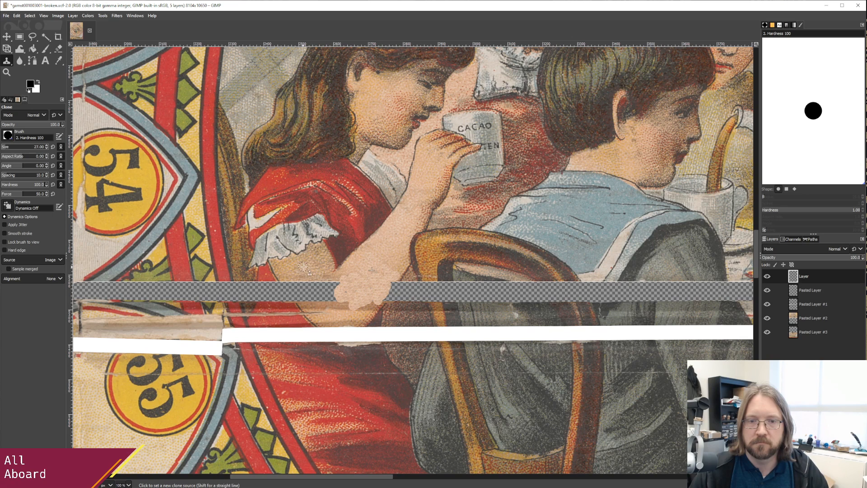
Clone skin from below the girl's lace sleeve on Pasted Layer #2 onto the top layer, filling the upper arm's part of the checkered gap.
left_click(809, 318)
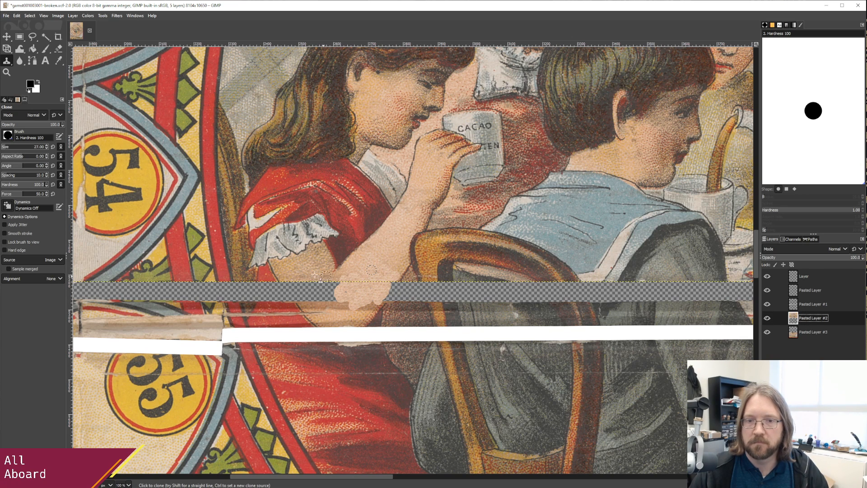
left_click(801, 277)
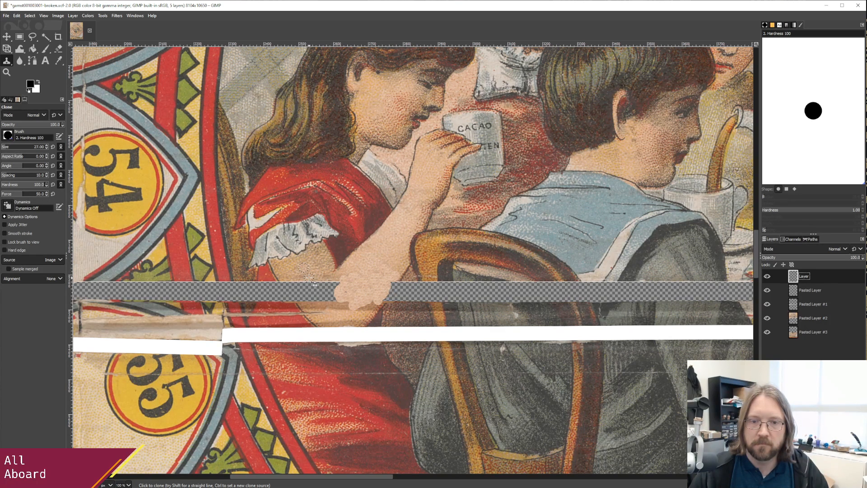
mouse_move(309, 278)
left_mouse_down()
mouse_move(337, 283)
mouse_move(331, 291)
mouse_move(294, 279)
left_mouse_up()
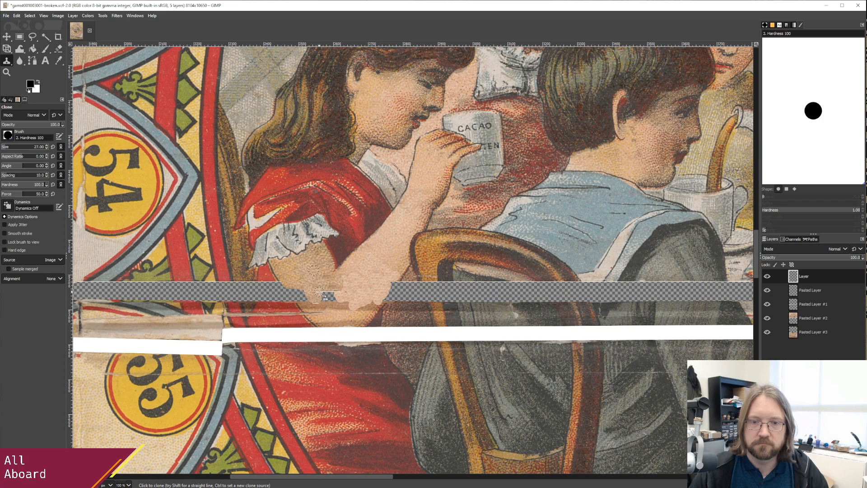
mouse_move(320, 290)
left_mouse_down()
mouse_move(336, 301)
mouse_move(317, 296)
mouse_move(350, 293)
mouse_move(308, 295)
mouse_move(303, 286)
mouse_move(305, 298)
mouse_move(291, 285)
mouse_move(294, 292)
left_mouse_up()
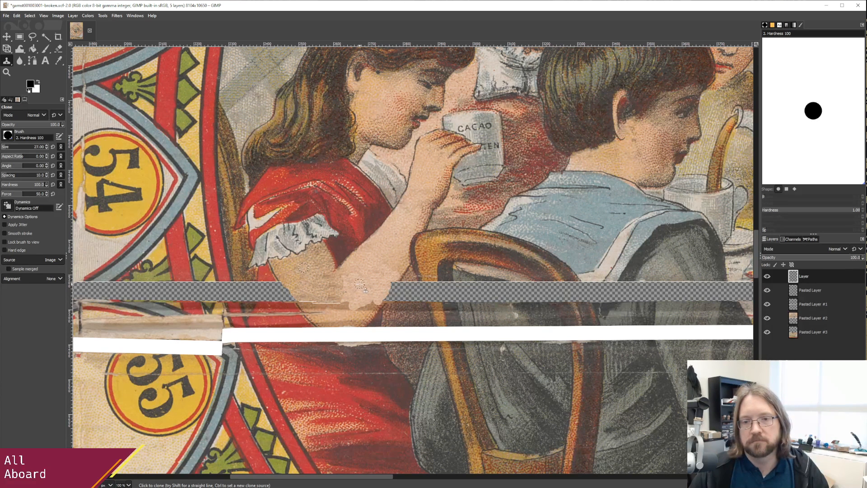
Clone forearm skin from Pasted Layer #2 onto the top layer, filling the girl's elbow down to the white gap.
left_click(809, 332)
left_click(806, 318)
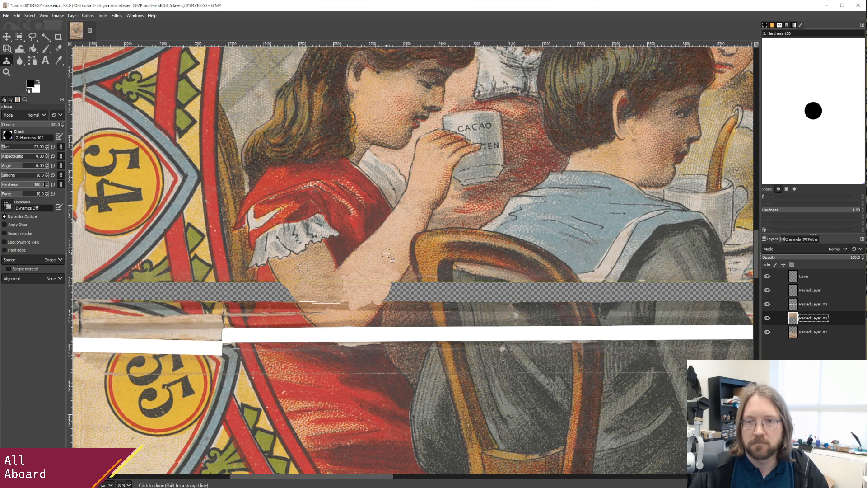
left_click(805, 277)
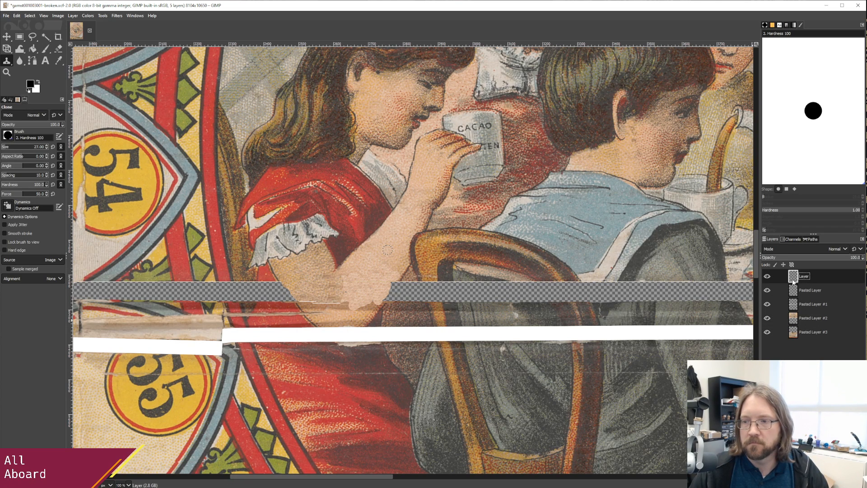
mouse_move(368, 279)
left_mouse_down()
mouse_move(335, 301)
mouse_move(347, 277)
mouse_move(345, 293)
mouse_move(344, 279)
mouse_move(365, 285)
mouse_move(382, 275)
mouse_move(338, 309)
mouse_move(339, 299)
mouse_move(336, 308)
mouse_move(327, 300)
mouse_move(342, 298)
mouse_move(334, 308)
mouse_move(370, 306)
mouse_move(340, 307)
mouse_move(348, 294)
mouse_move(320, 308)
mouse_move(318, 301)
left_mouse_up()
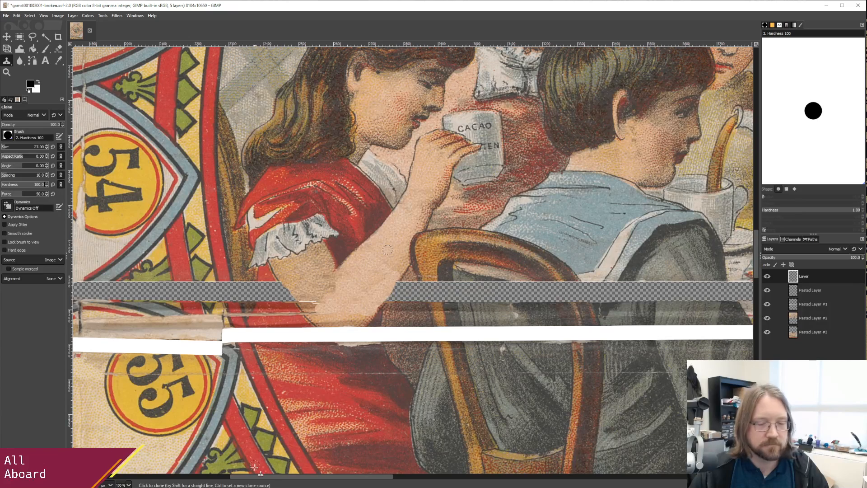
Clone the brown chair post from Pasted Layer #3 upward across the white gap beside the girl's elbow, and undo the last stray stroke.
left_click_drag(263, 480, 299, 477)
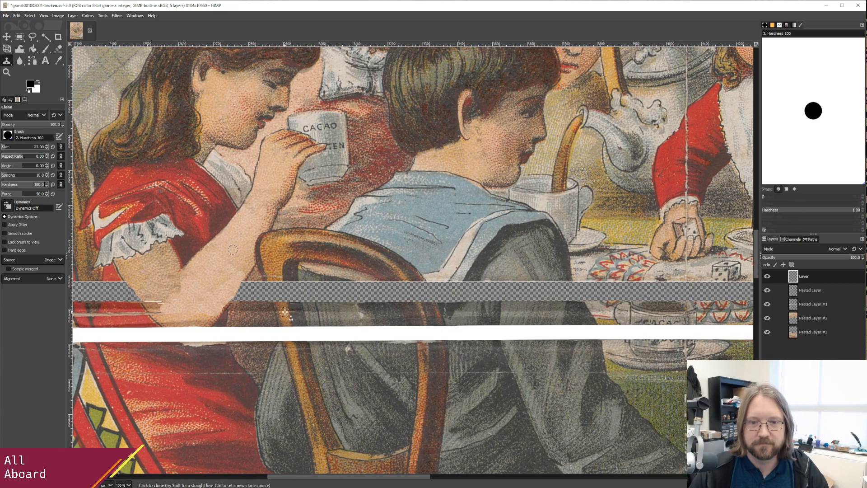
left_click(790, 331)
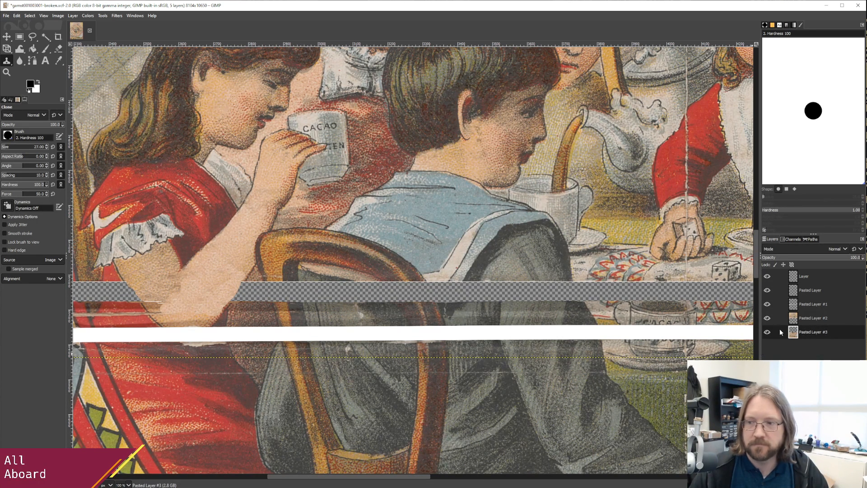
left_click(804, 278)
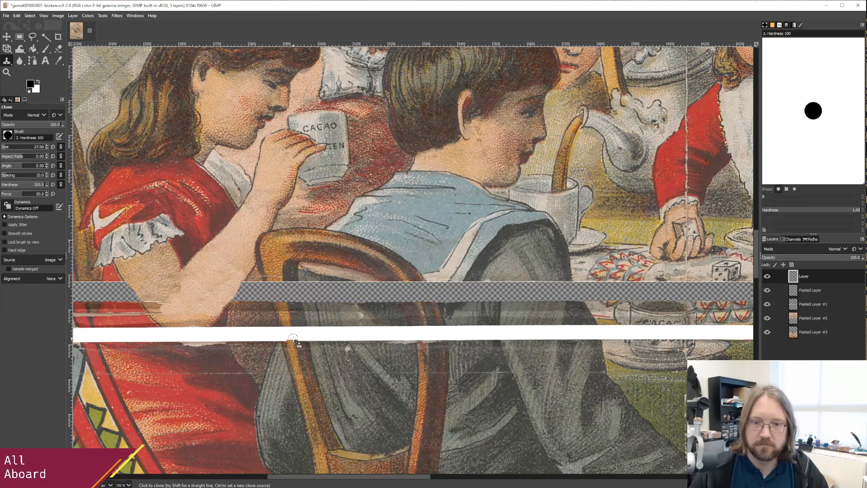
left_click(805, 305)
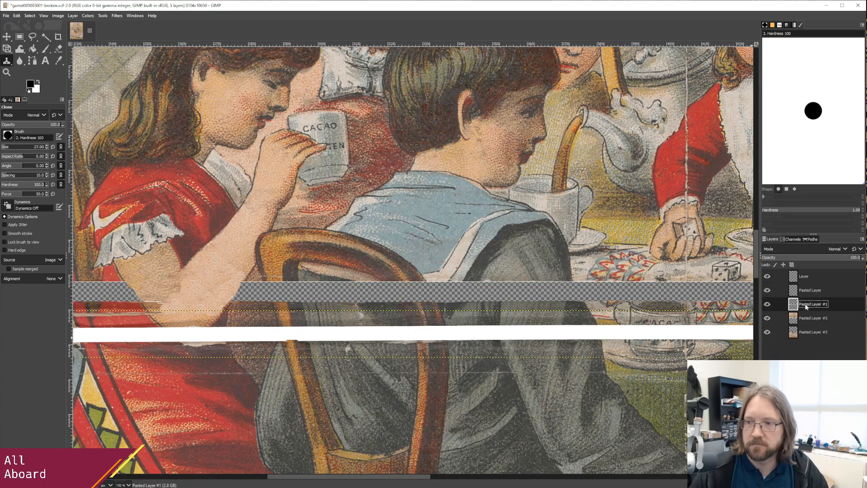
left_click(292, 336)
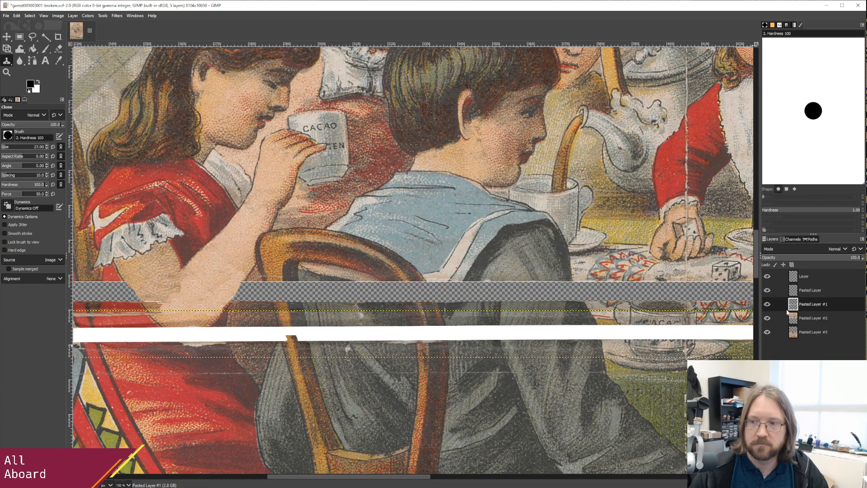
key("Page_Up")
mouse_move(292, 338)
left_mouse_down()
mouse_move(294, 328)
mouse_move(297, 342)
left_mouse_up()
key("ctrl+z")
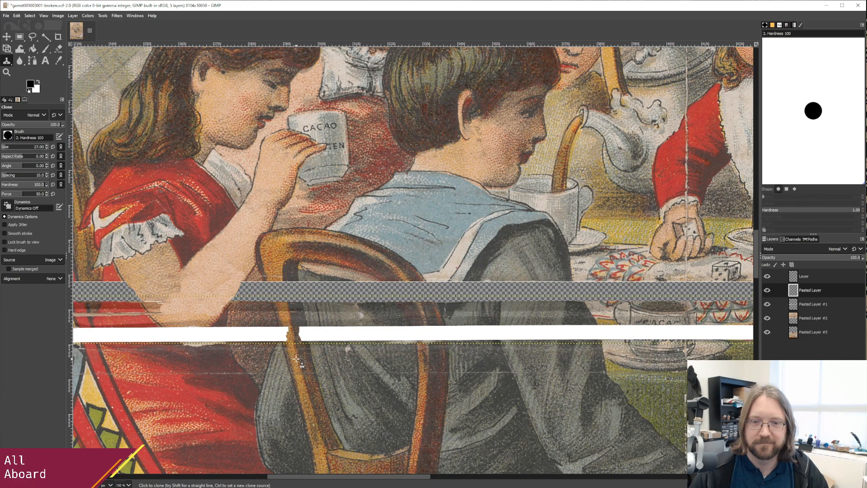
Clone chair wood from Pasted Layer #1 onto the top layer, over the post's edge where it crosses the white gap.
left_click(808, 333)
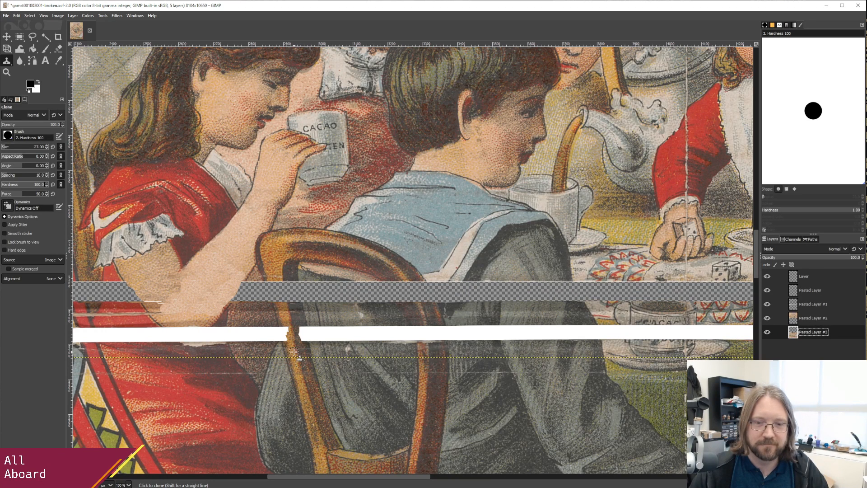
left_click(809, 309)
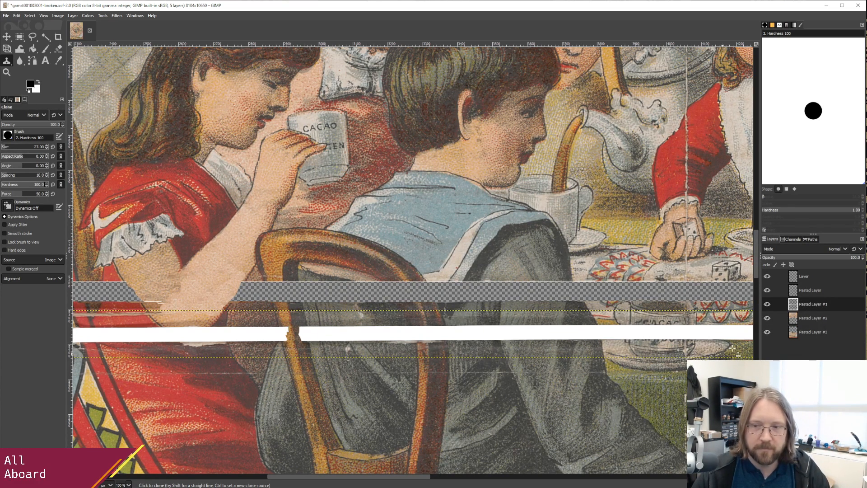
left_click(816, 292)
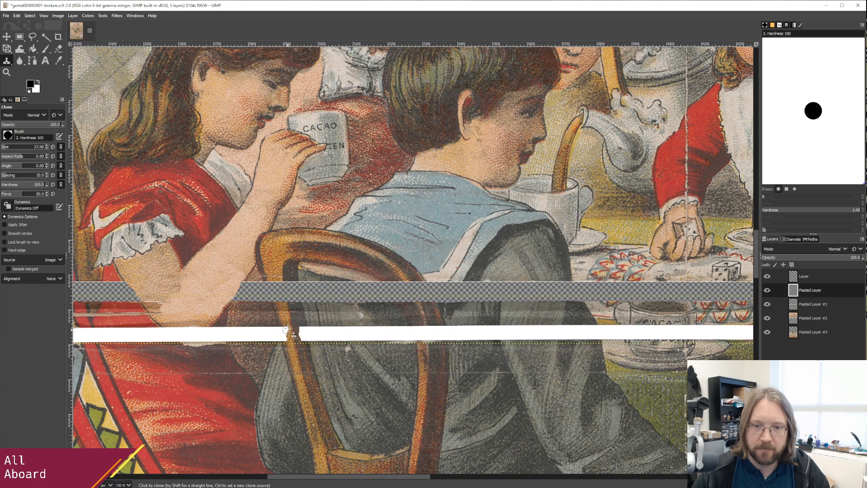
left_click(813, 277)
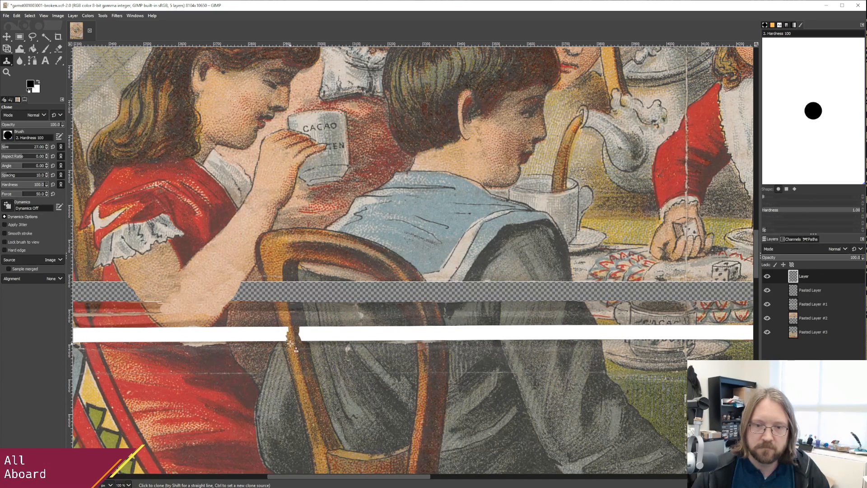
left_click(806, 333)
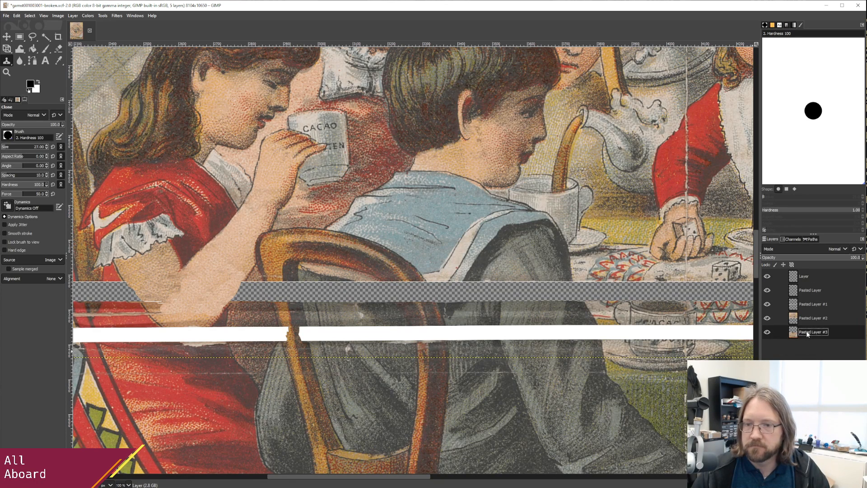
left_click(815, 320)
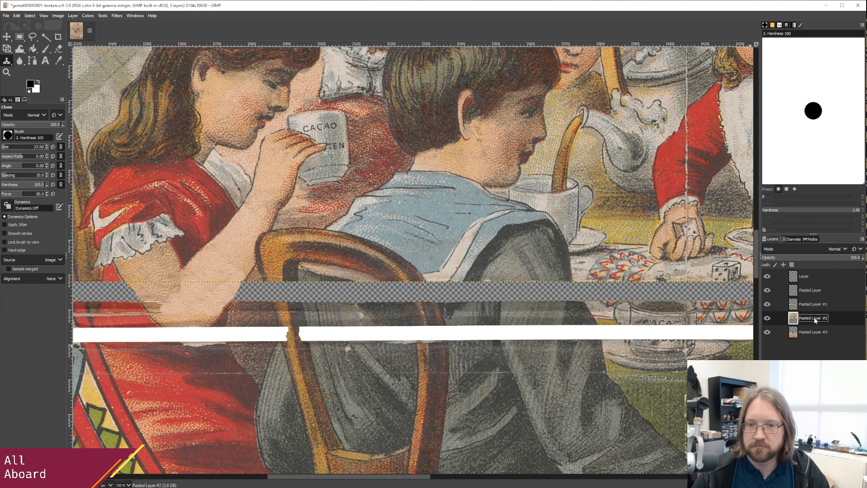
left_click(815, 305)
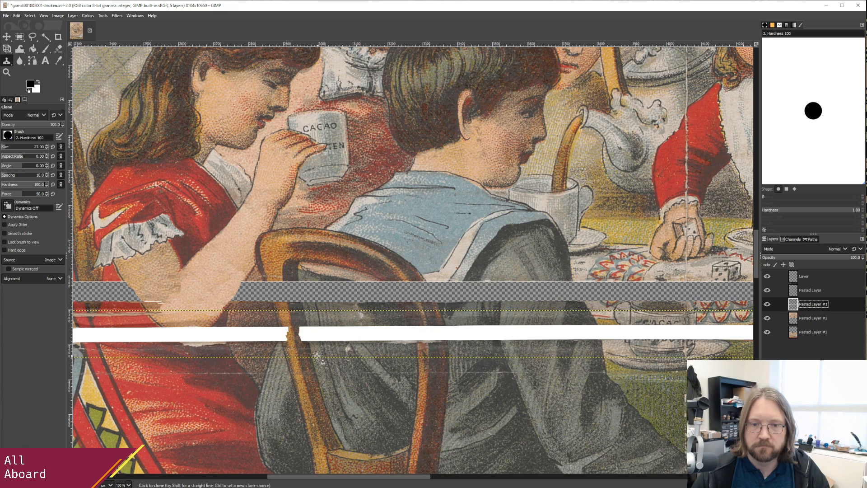
left_click(293, 354, "ctrl")
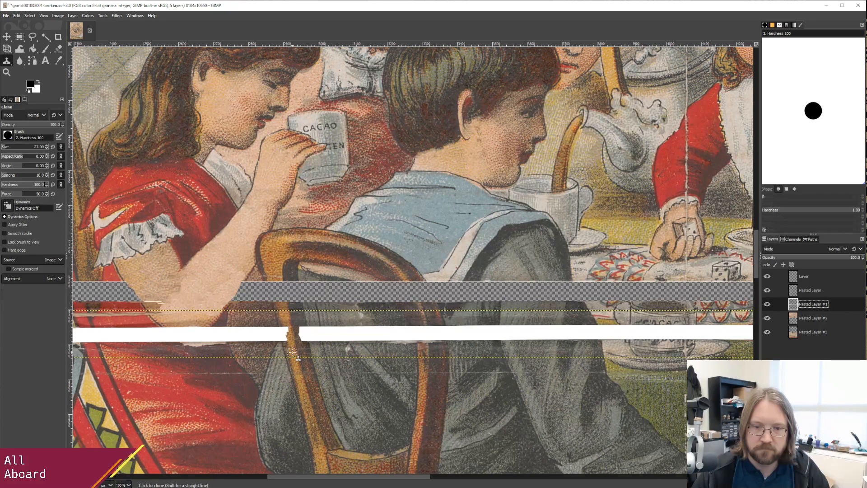
left_click(791, 280)
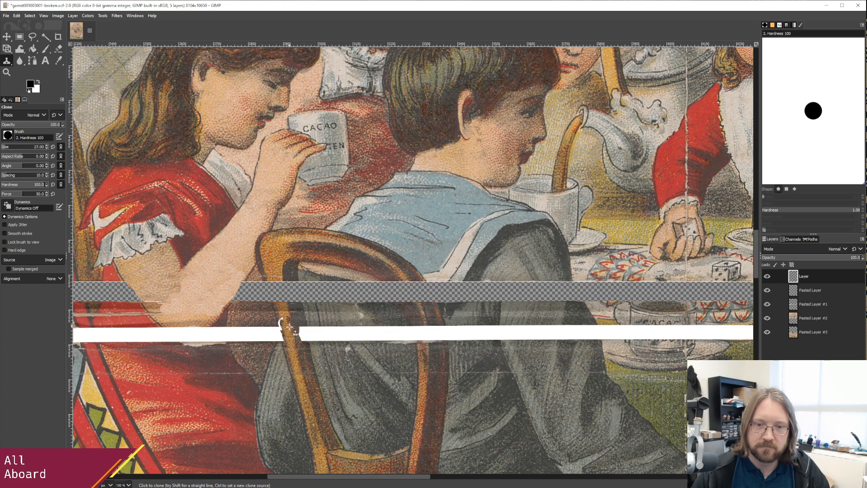
left_click_drag(284, 317, 283, 333)
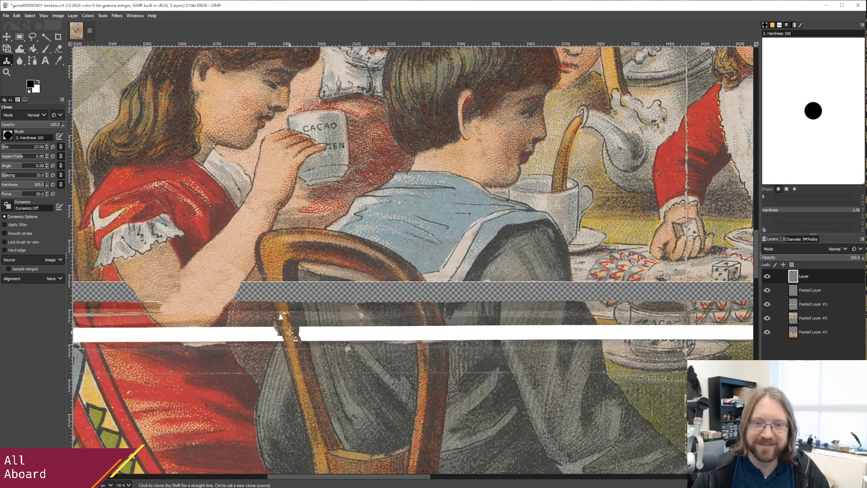
left_click_drag(282, 317, 286, 326)
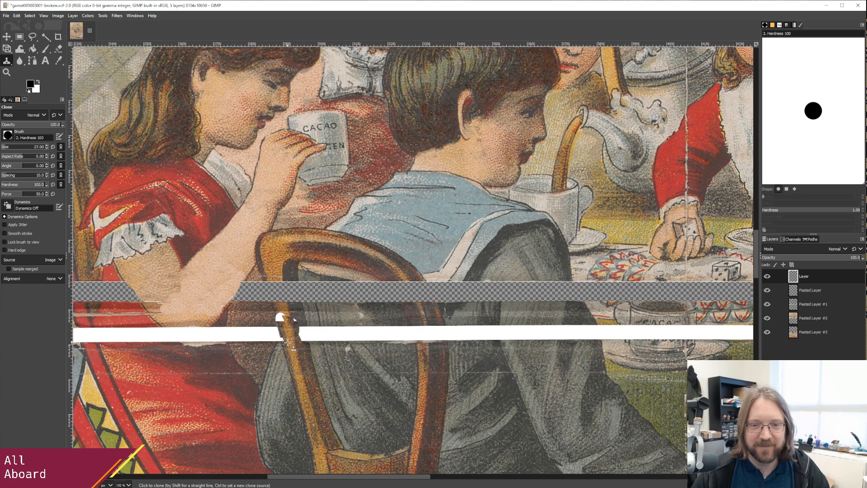
left_click_drag(287, 342, 289, 346)
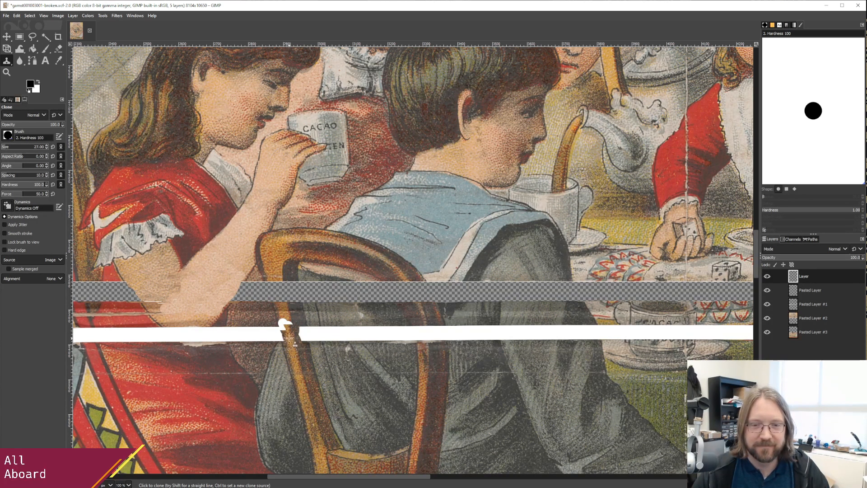
mouse_move(288, 330)
left_mouse_down()
mouse_move(284, 321)
mouse_move(294, 344)
left_mouse_up()
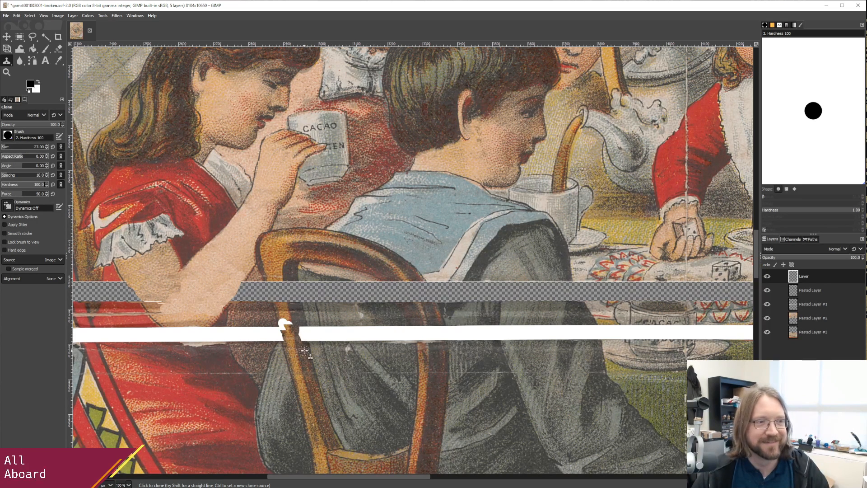
left_click(814, 332)
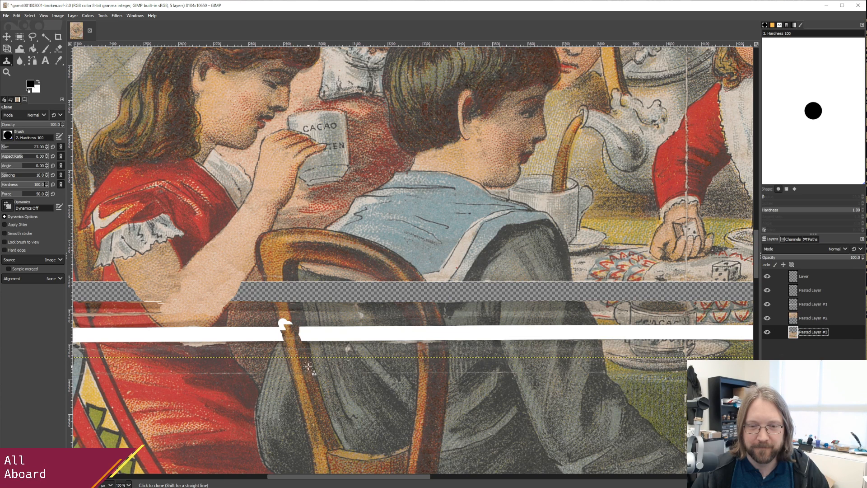
left_click(802, 306)
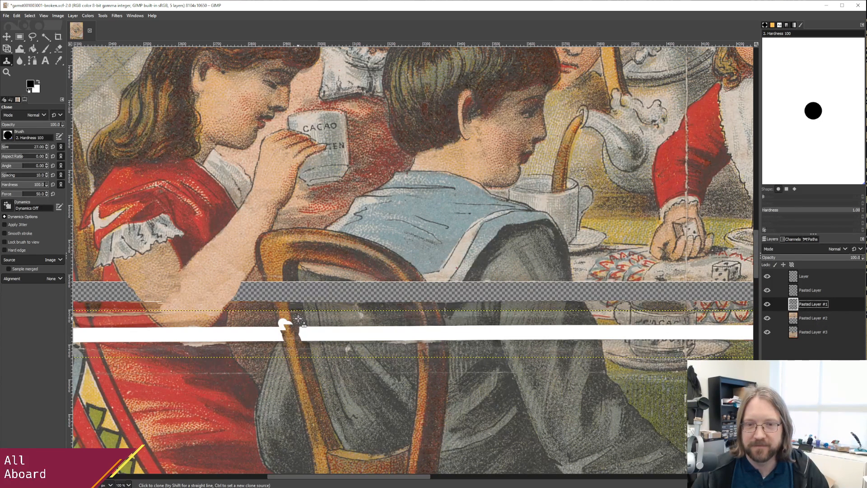
left_click(805, 277)
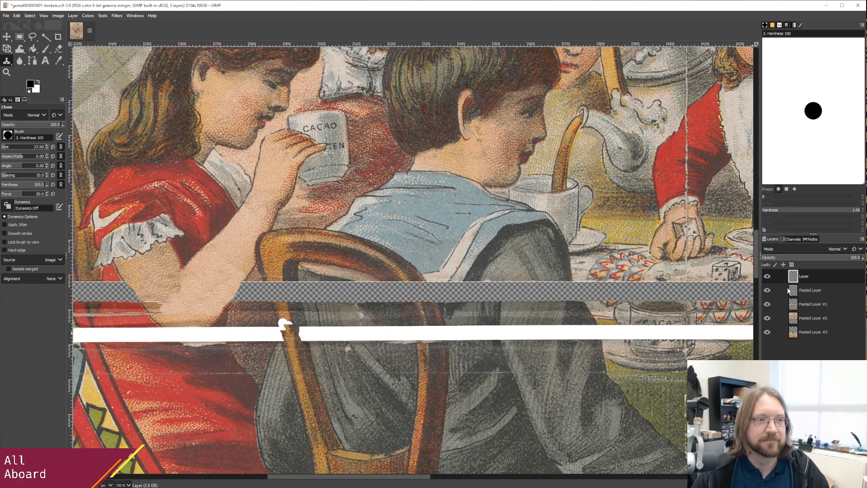
left_click(806, 305)
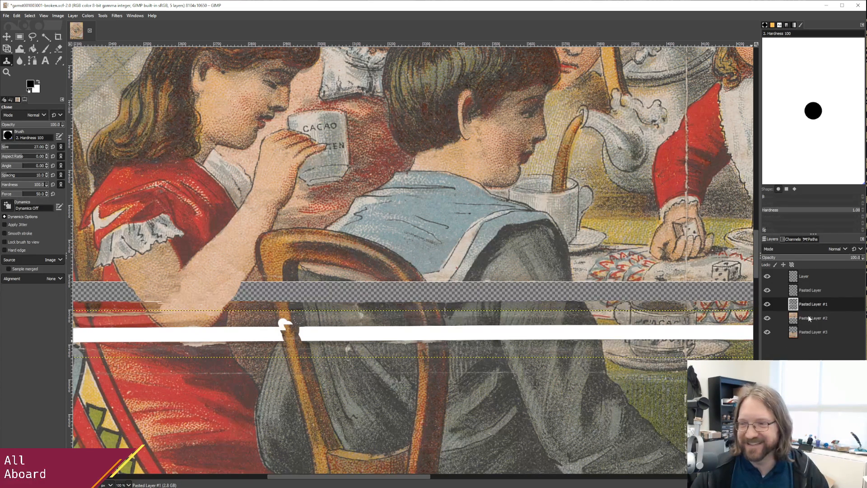
left_click(809, 291)
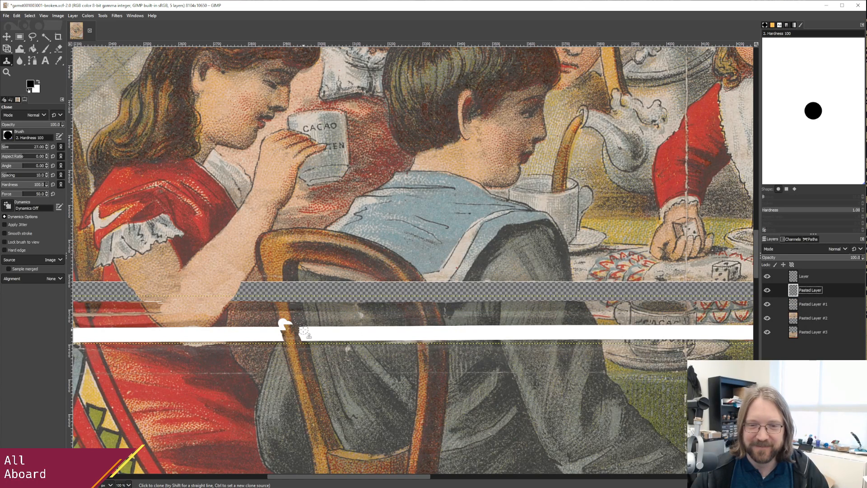
left_click_drag(301, 330, 303, 329)
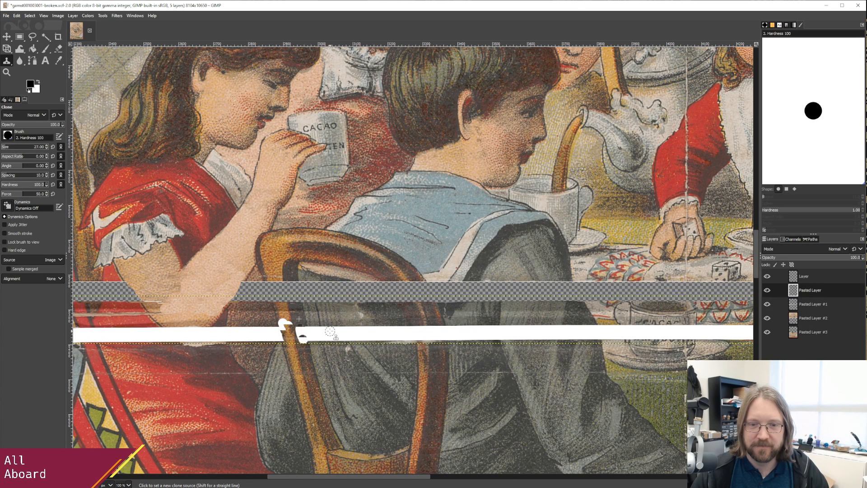
key("ctrl+z")
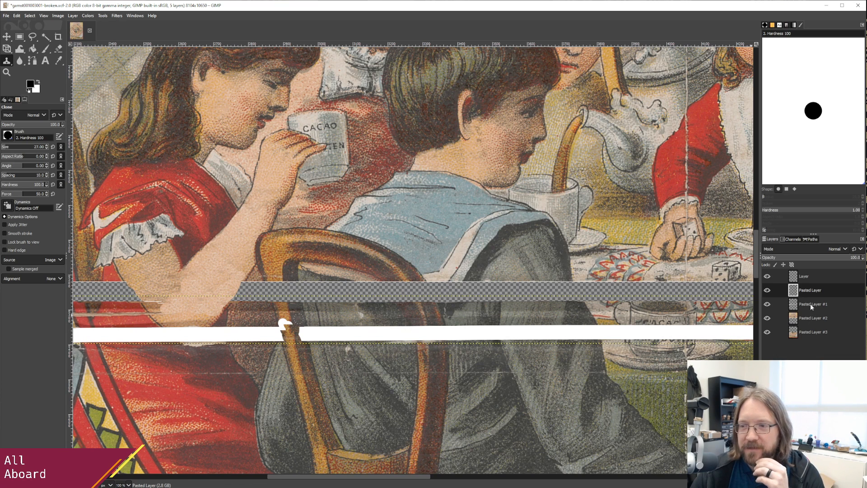
Reorder the layer stack so Pasted Layer and Pasted Layer #1 sit below Pasted Layer #2 and Pasted Layer #3.
left_click_drag(812, 307, 812, 326)
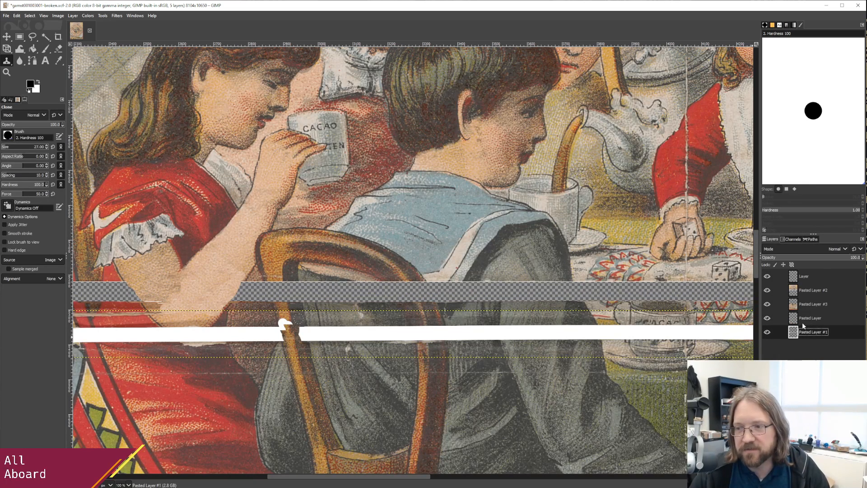
left_click(813, 333)
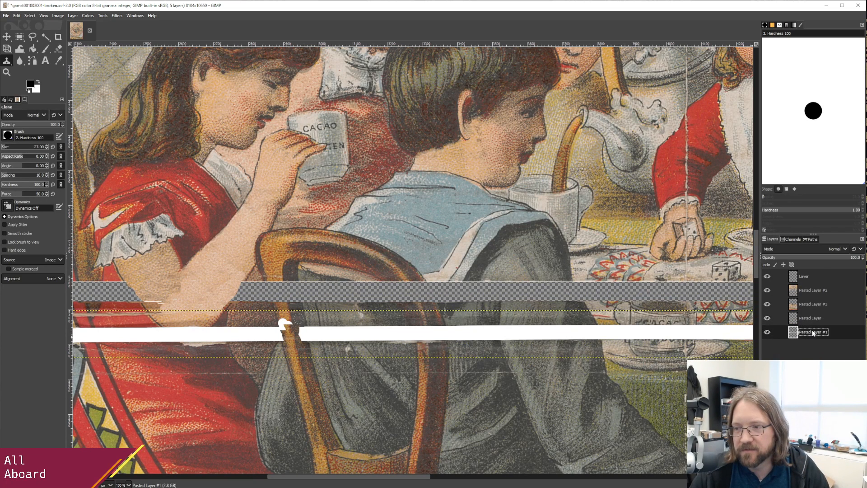
left_click(813, 319)
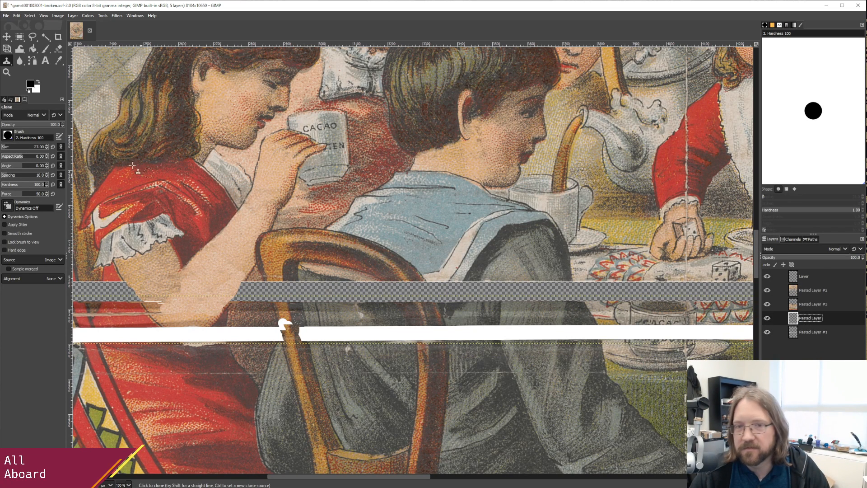
Activate the Move tool and compare the bounds of Pasted Layer and Pasted Layer #1 around the white gap.
key("m")
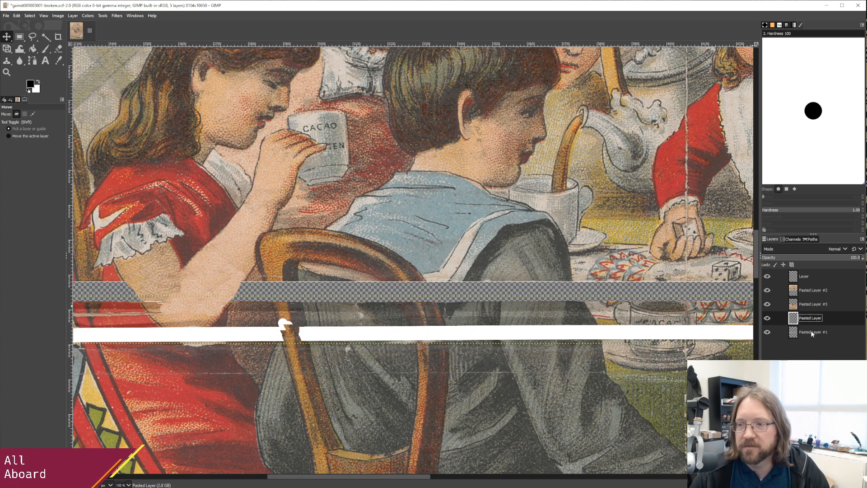
left_click(812, 332)
left_click(811, 319)
left_click(811, 334)
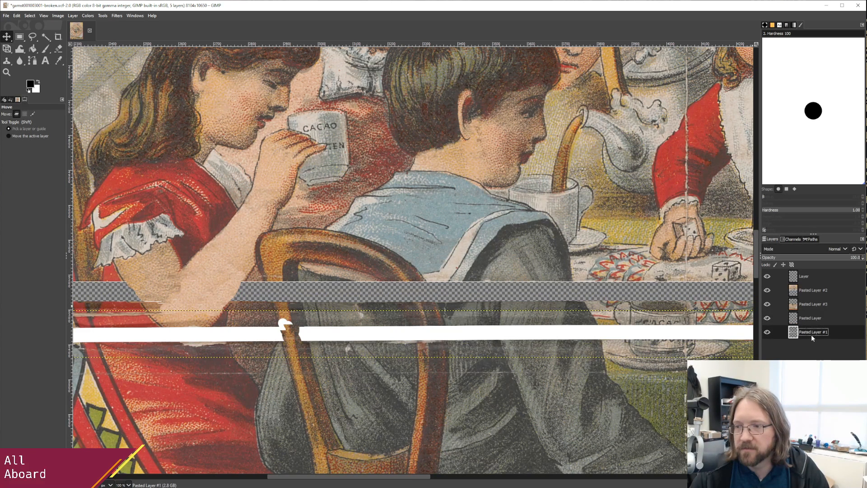
left_click(812, 319)
left_click(830, 334)
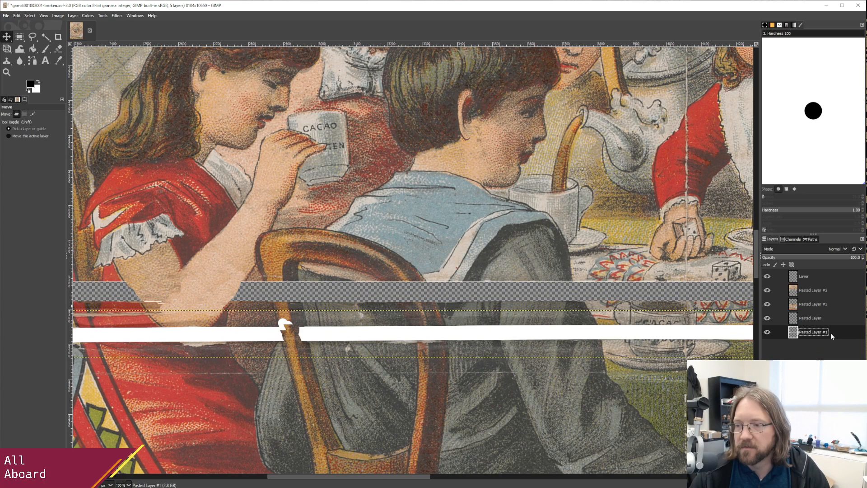
Merge Pasted Layer down into Pasted Layer #1 and clone from it to fill the chair post's boy-side edge across the white gap.
right_click(839, 320)
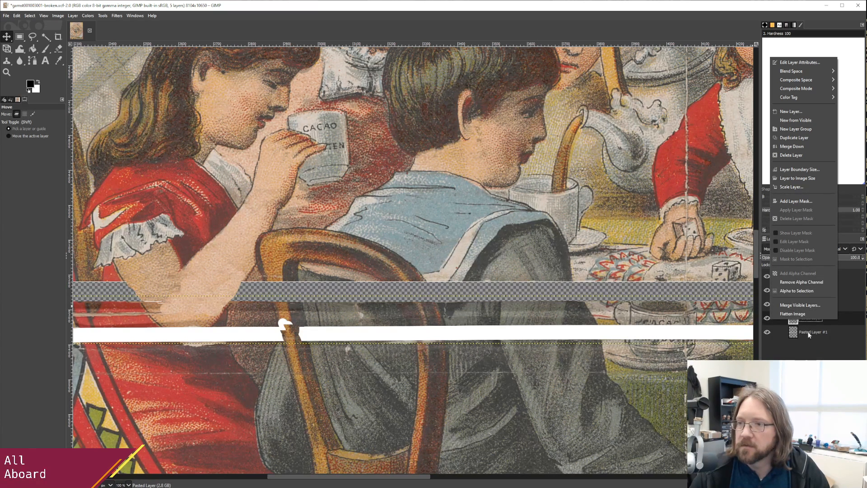
left_click(806, 149)
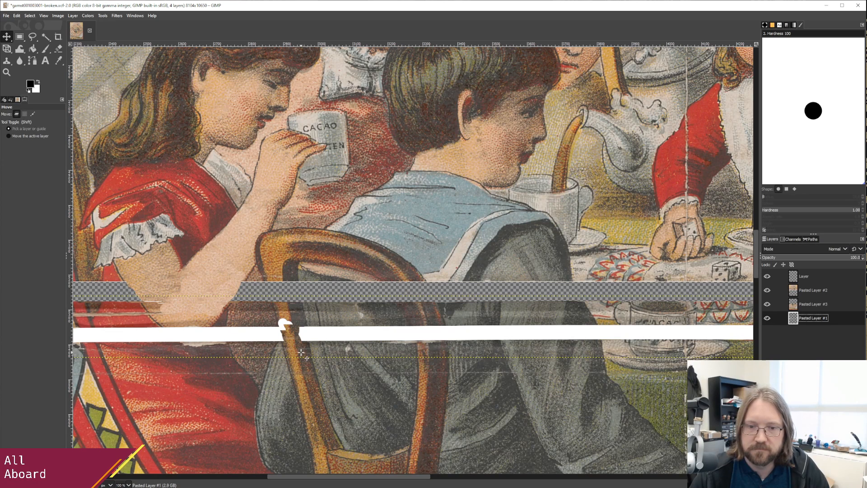
left_click(7, 61)
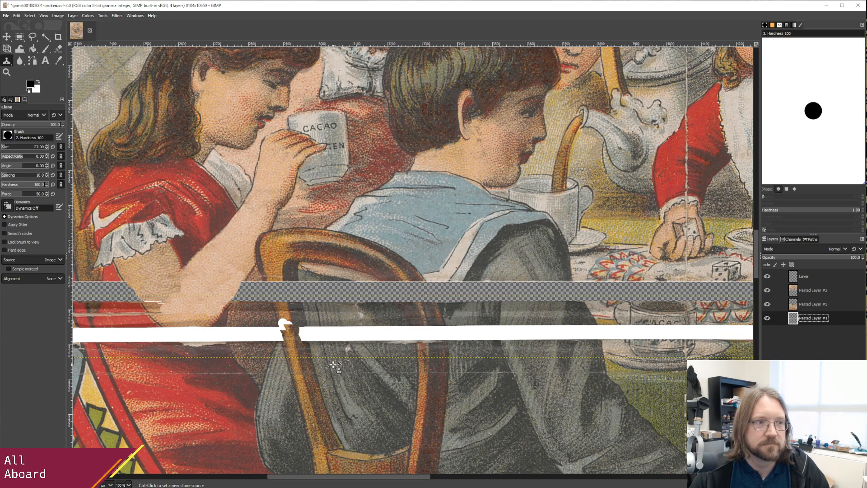
left_click(303, 350, "ctrl")
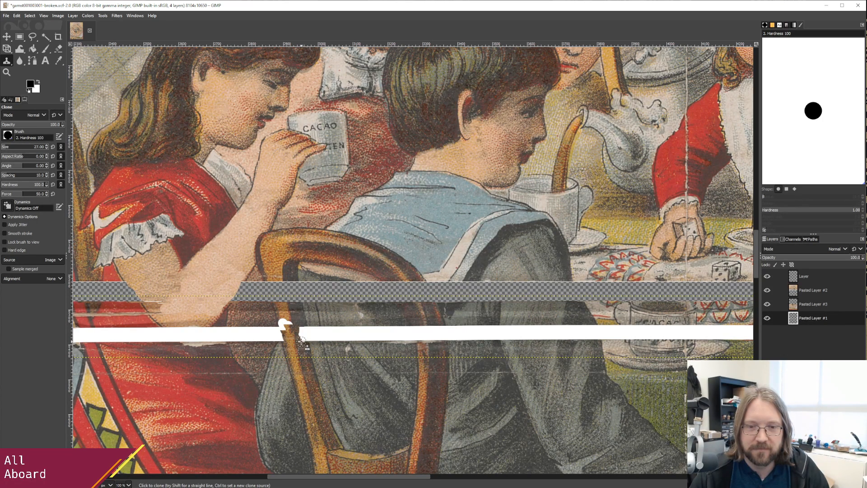
left_click(300, 330)
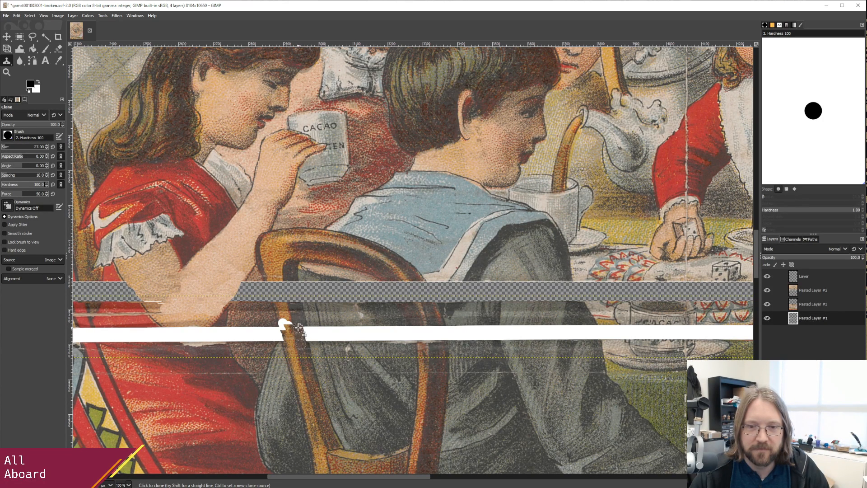
Clone chair wood from Pasted Layer #1 onto the top layer, filling the white notch in the post beside the girl's elbow.
left_click(292, 350, "ctrl")
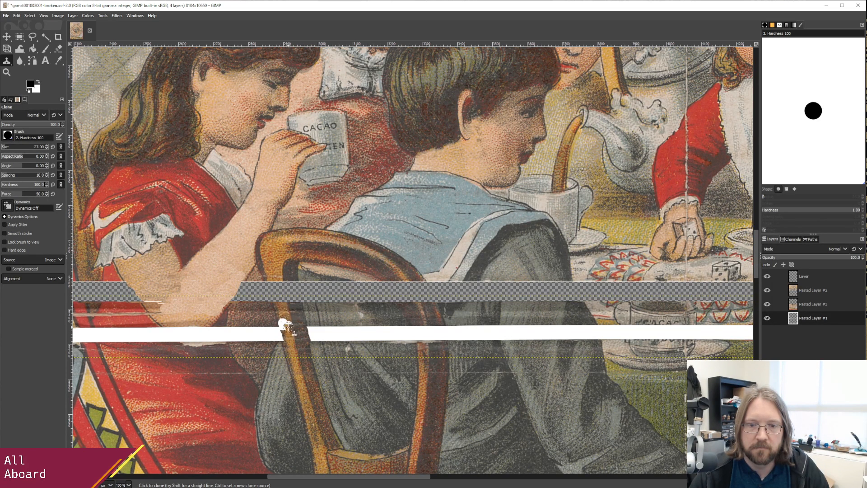
key("Home")
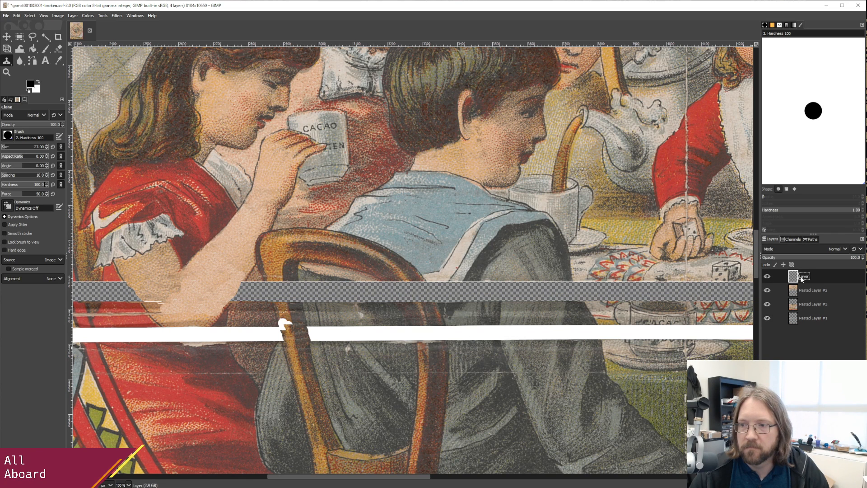
left_click_drag(289, 316, 290, 336)
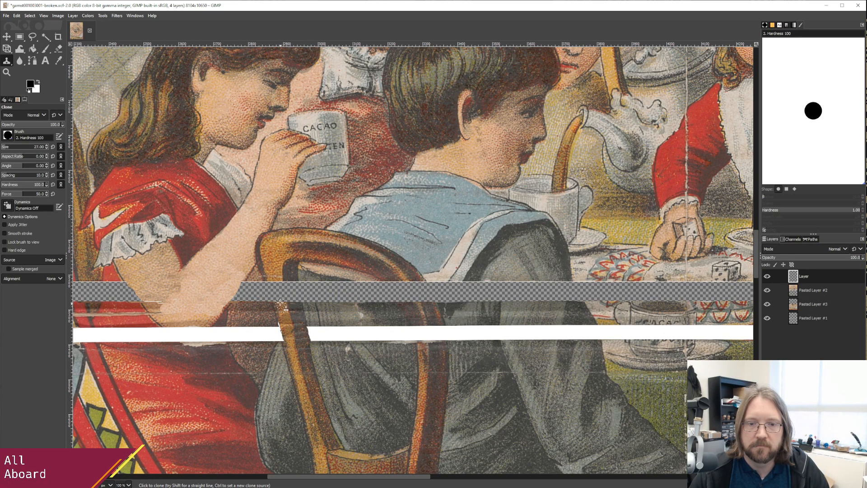
Clone the chair post from Pasted Layer #2 onto the top layer across the transparent strip, and undo the stray stroke.
left_click(801, 290)
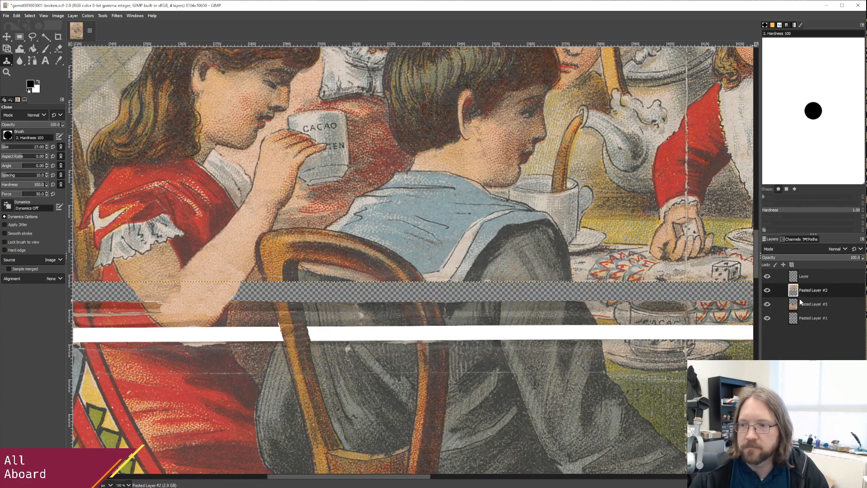
left_click(804, 278)
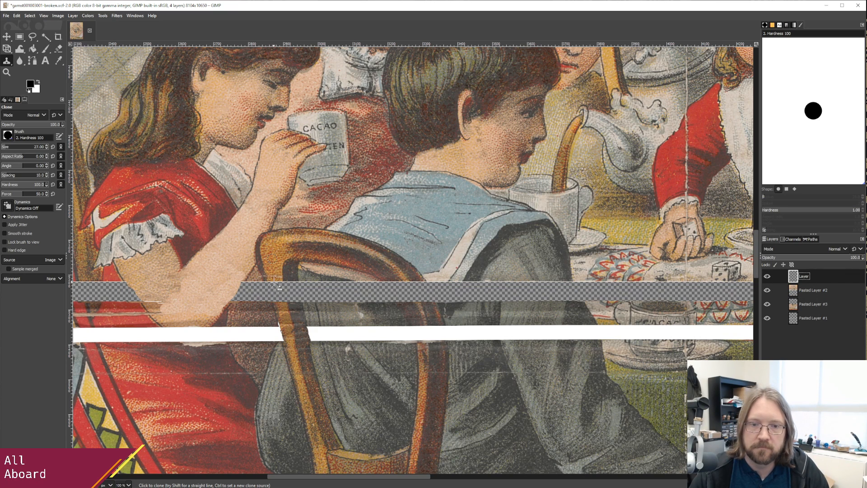
mouse_move(274, 282)
left_mouse_down()
mouse_move(271, 277)
mouse_move(282, 307)
mouse_move(275, 281)
left_mouse_up()
key("ctrl+z")
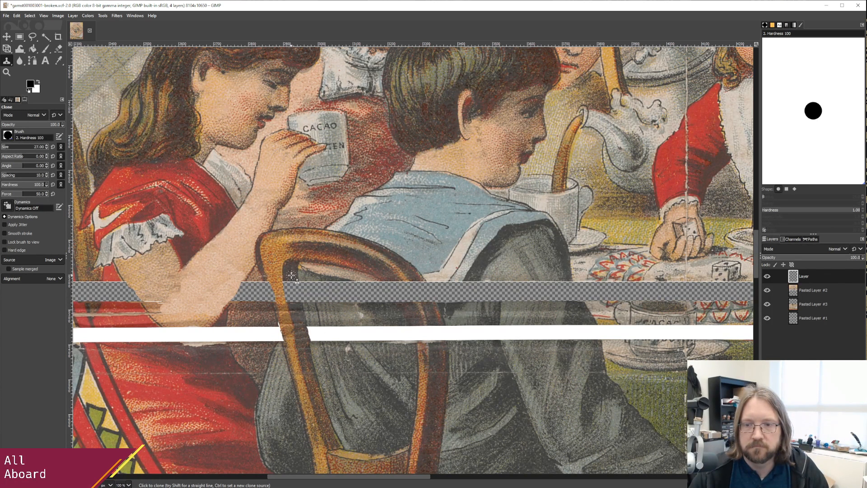
left_click(812, 291)
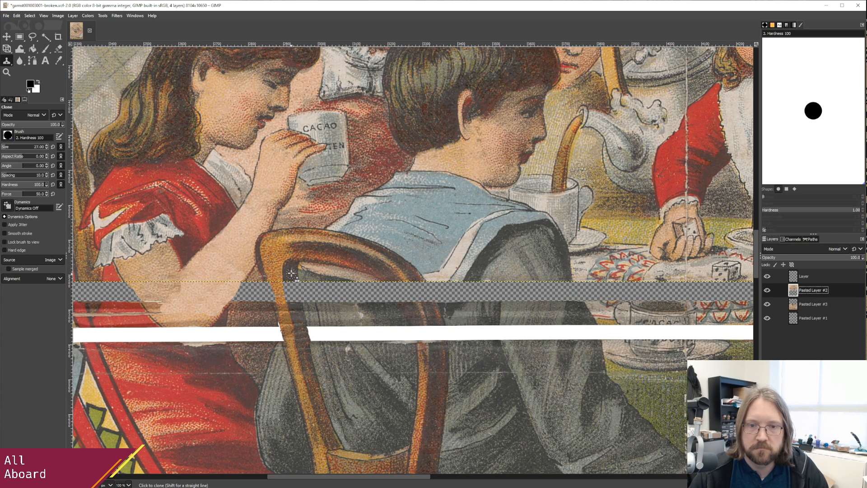
left_click(803, 277)
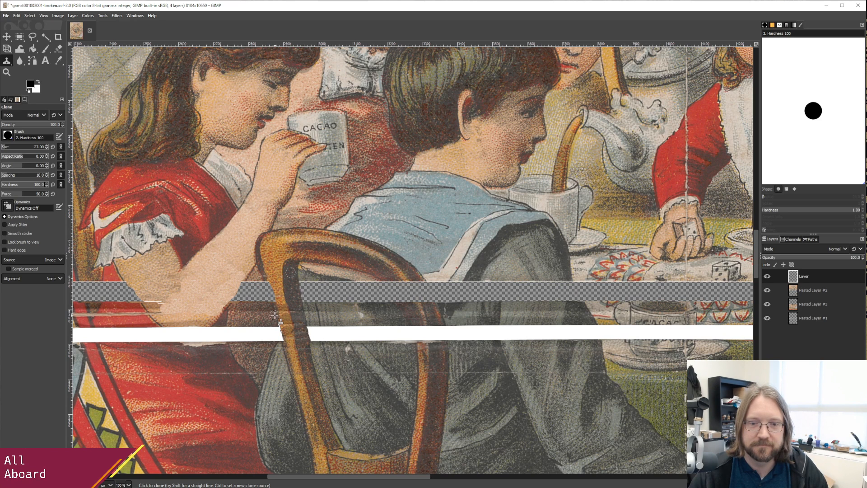
Clone the chair post's girl-side edge from Pasted Layer #1 upward over the white gap.
left_click(811, 318)
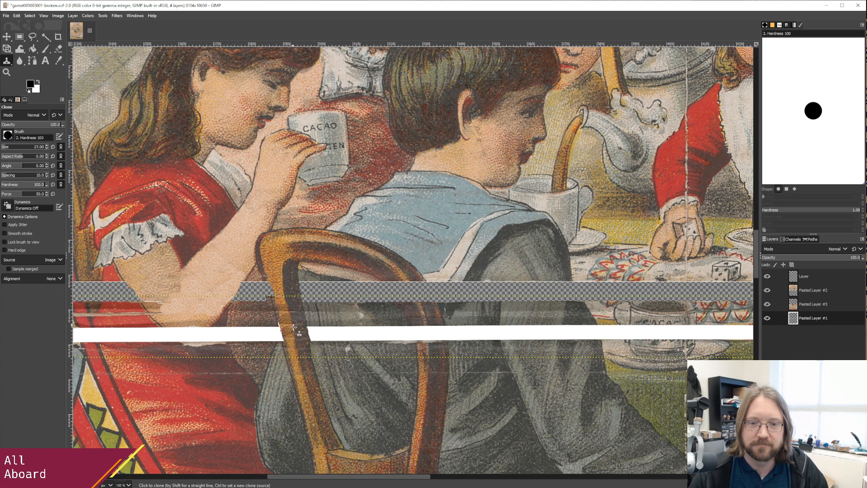
left_click(285, 352, "ctrl")
left_click_drag(283, 342, 281, 318)
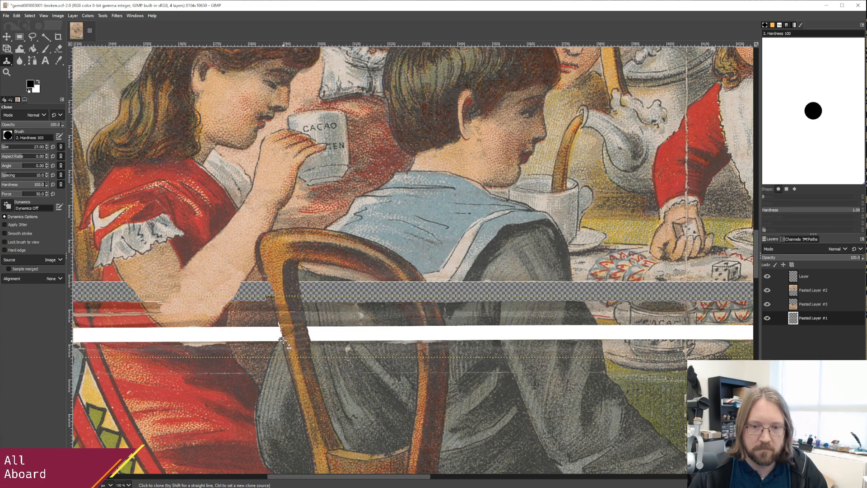
left_click_drag(283, 341, 279, 334)
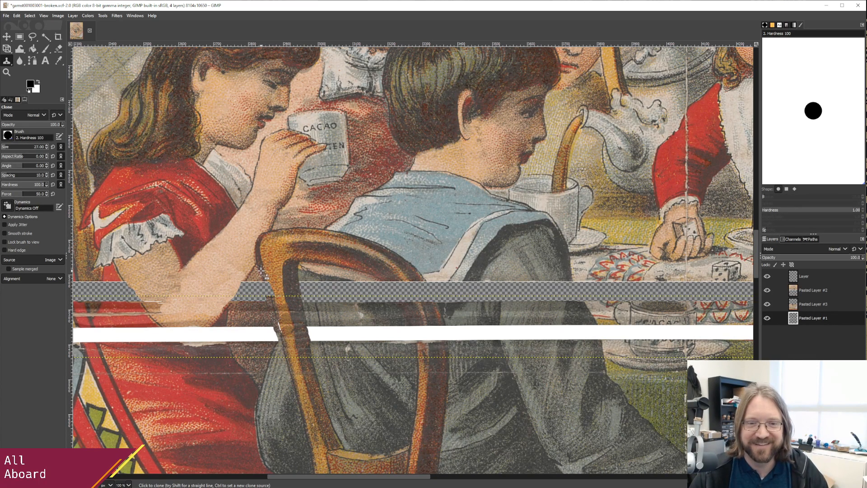
Clone the post's dark outline from Pasted Layer #2 onto the top layer along its girl-side edge in the transparent strip.
left_click(809, 290)
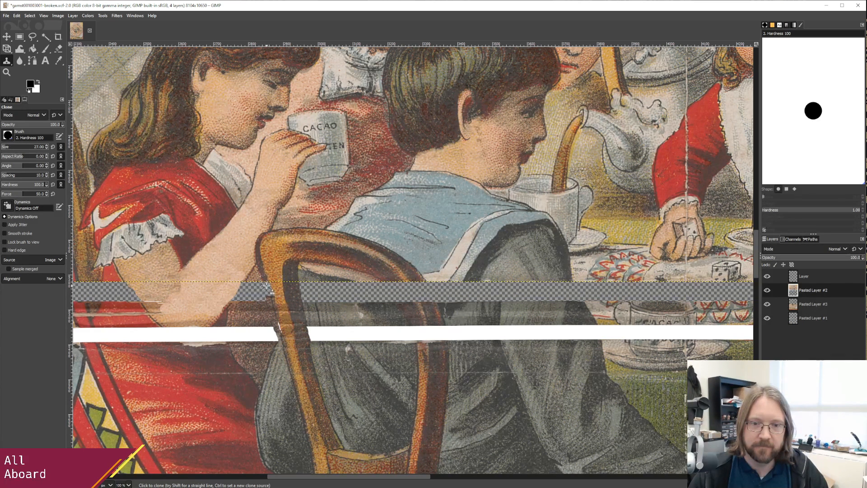
left_click(809, 276)
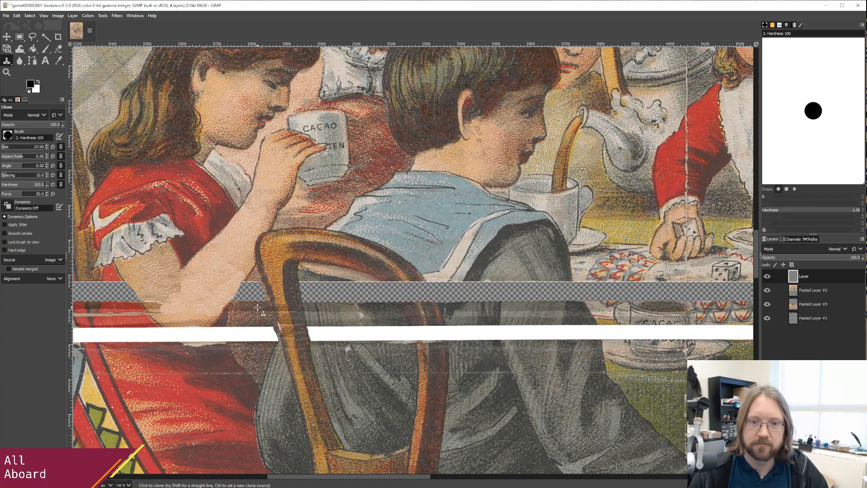
key("ctrl")
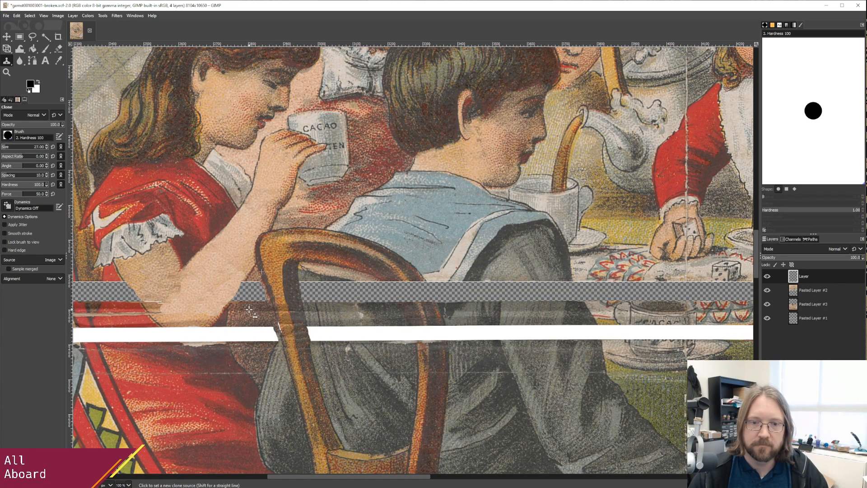
Clone the brown background from Pasted Layer #1 onto the top layer, filling the transparent strip between the girl's arm and the chair post.
left_click(813, 318)
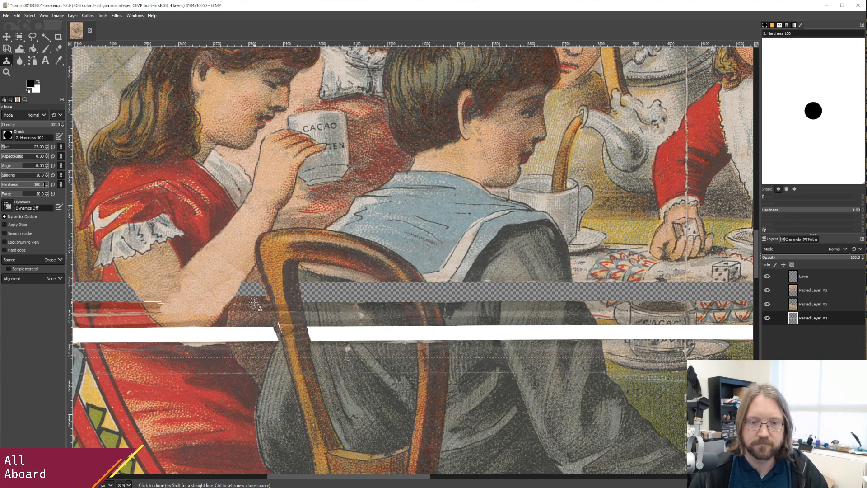
left_click(803, 279)
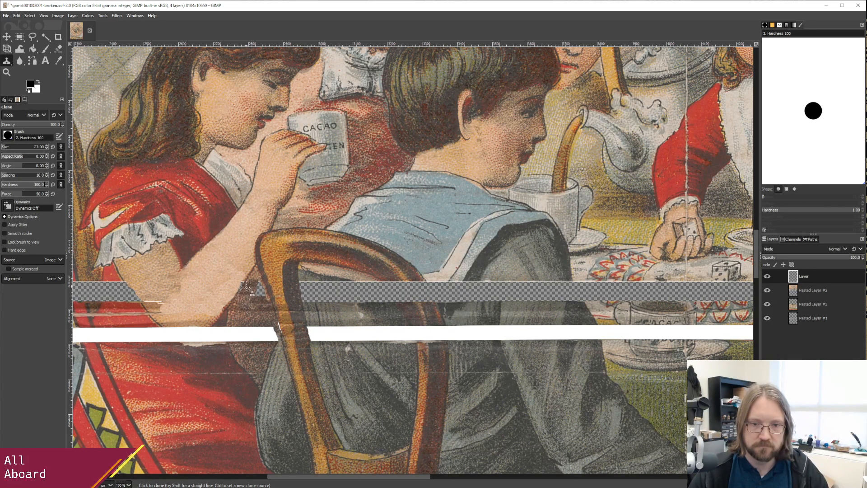
left_click_drag(251, 283, 263, 298)
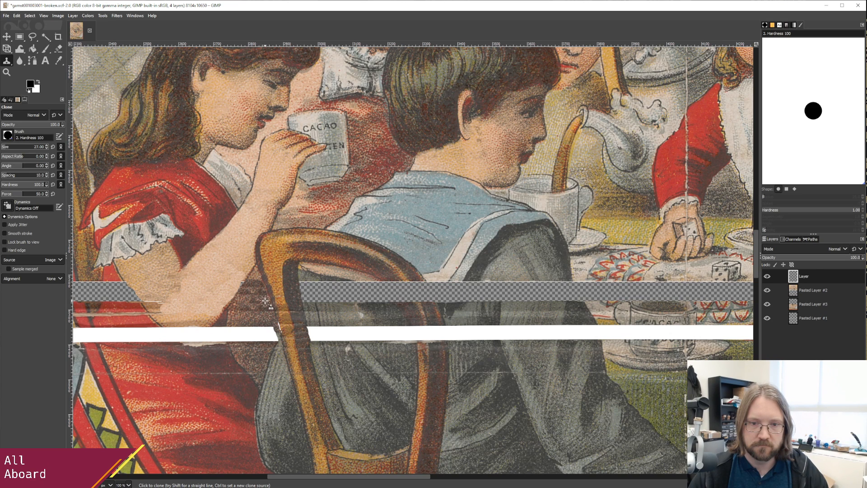
Clone skin from Pasted Layer #2 onto the top layer along the girl's forearm edge beside the brown fill.
left_click(233, 268, "ctrl")
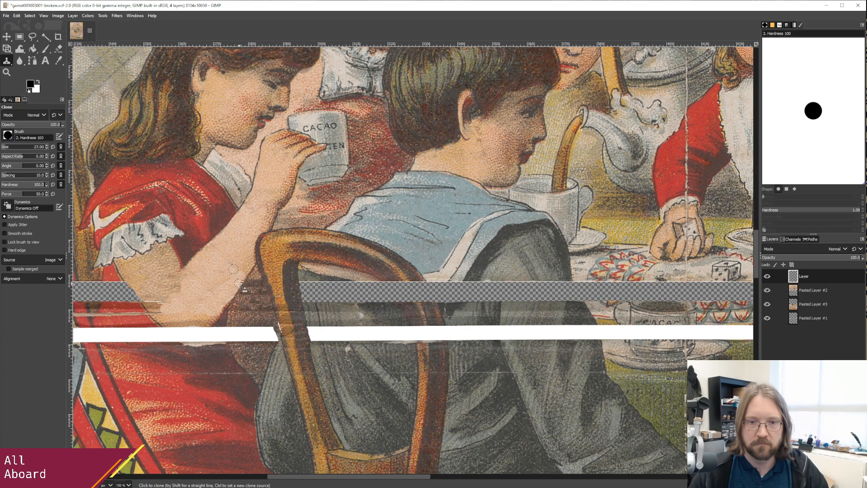
left_click(805, 291)
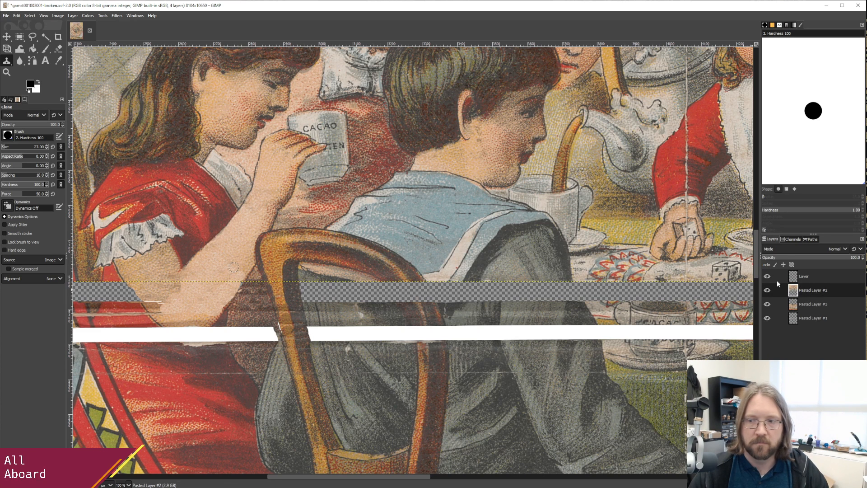
left_click(821, 277)
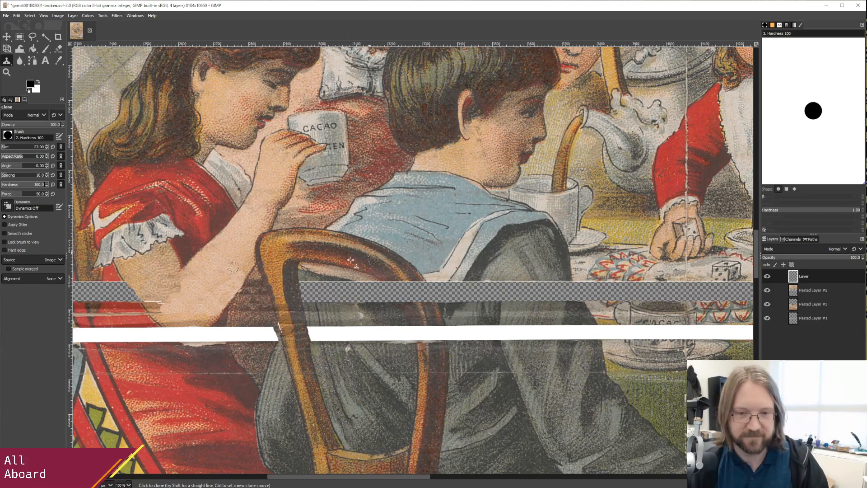
scroll(472, 346, "down", 5)
scroll(471, 347, "up", 3)
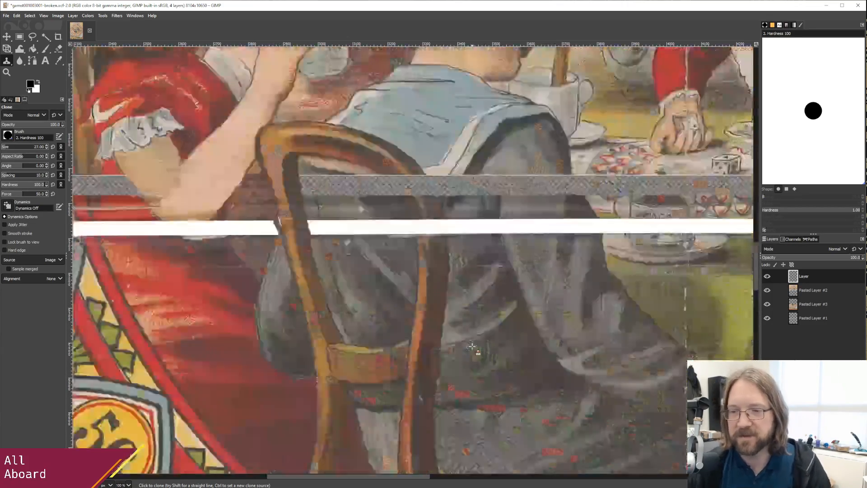
scroll(472, 347, "up", 7)
scroll(470, 347, "down", 5)
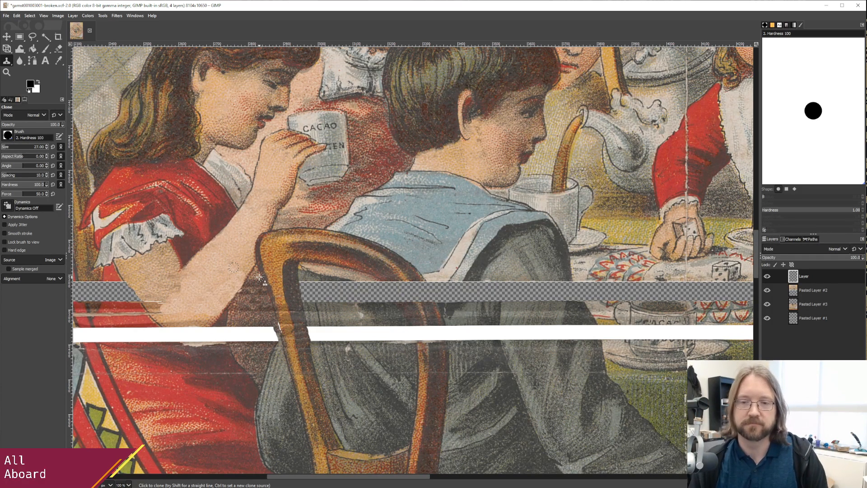
Save the image and go to the damaged strip between squares 54 and 55.
left_click(6, 16)
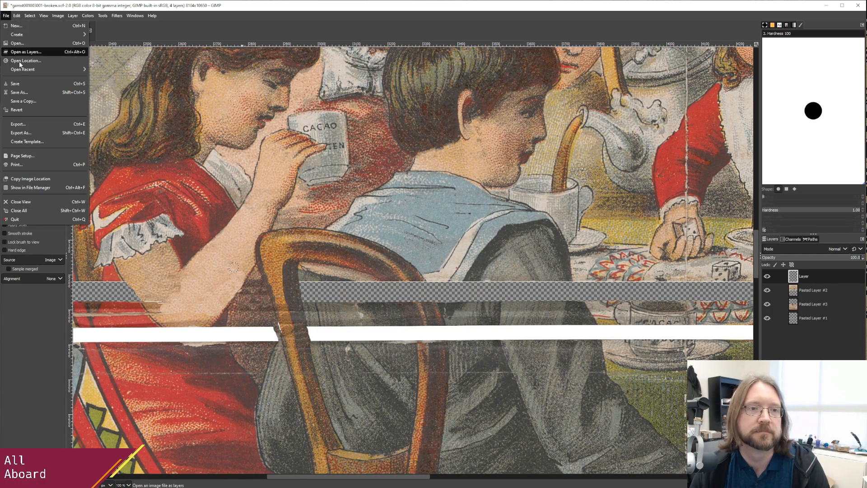
left_click(18, 83)
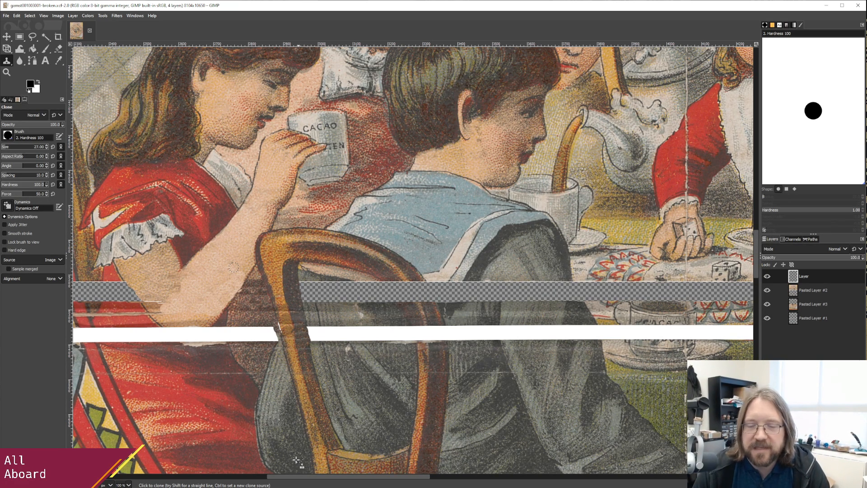
left_click_drag(283, 478, 187, 485)
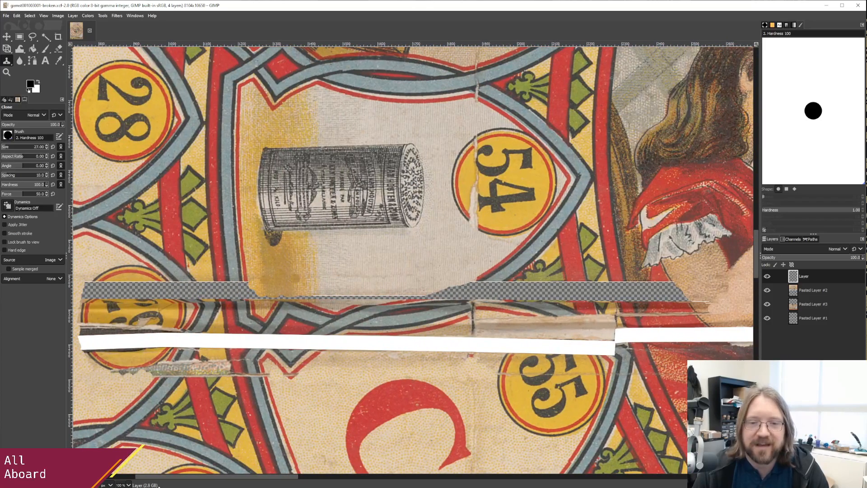